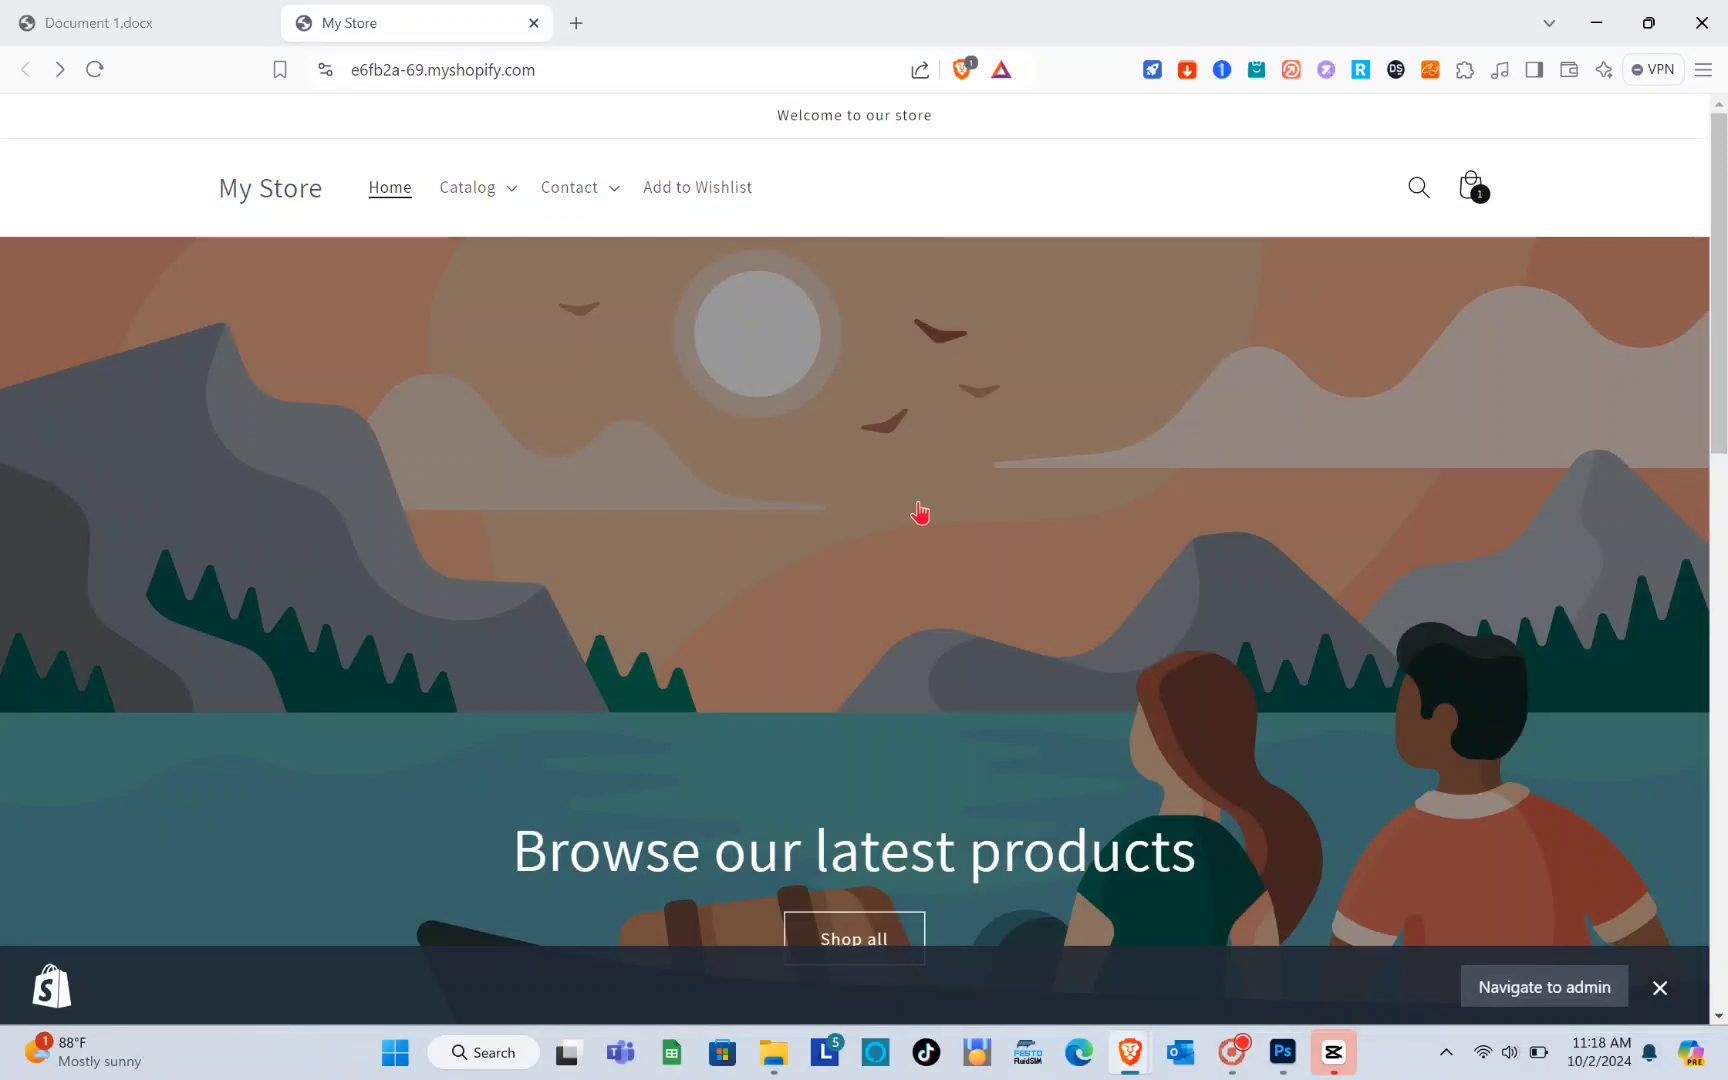
Scroll through the Products collection page, then return to the store home page
scroll(918, 513, down, 2)
scroll(918, 513, up, 2)
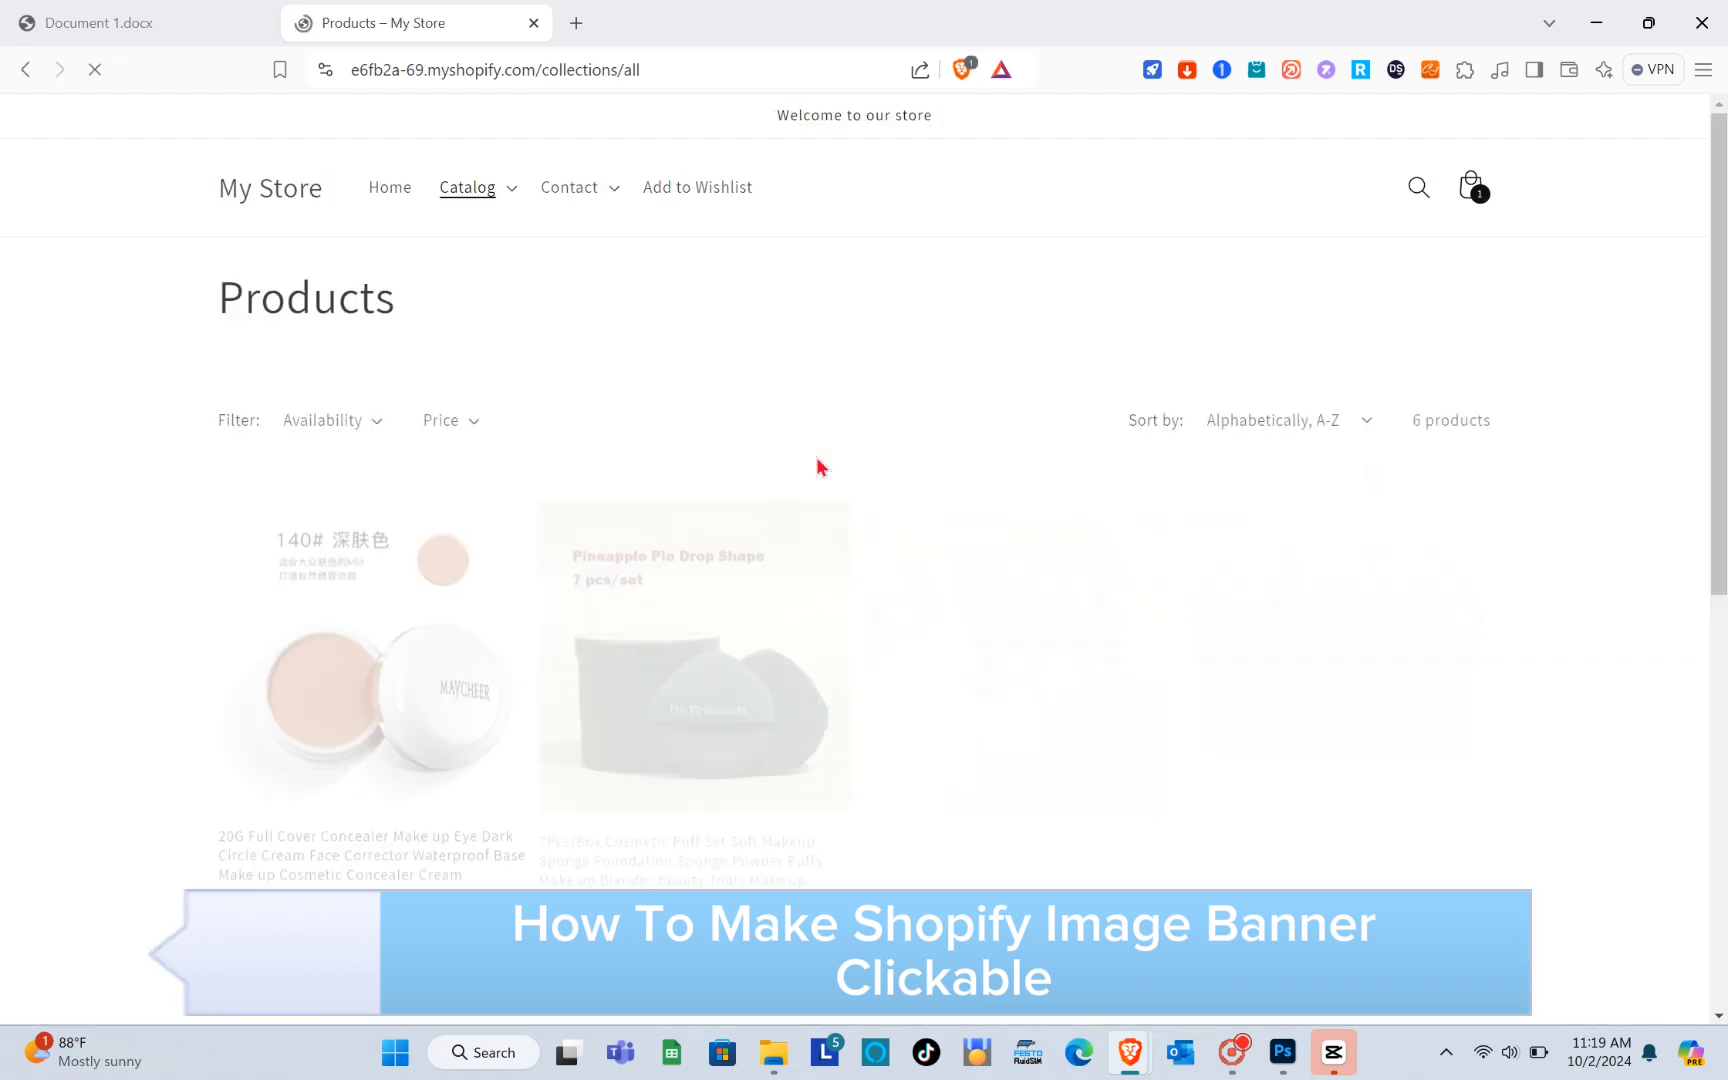
scroll(815, 458, down, 7)
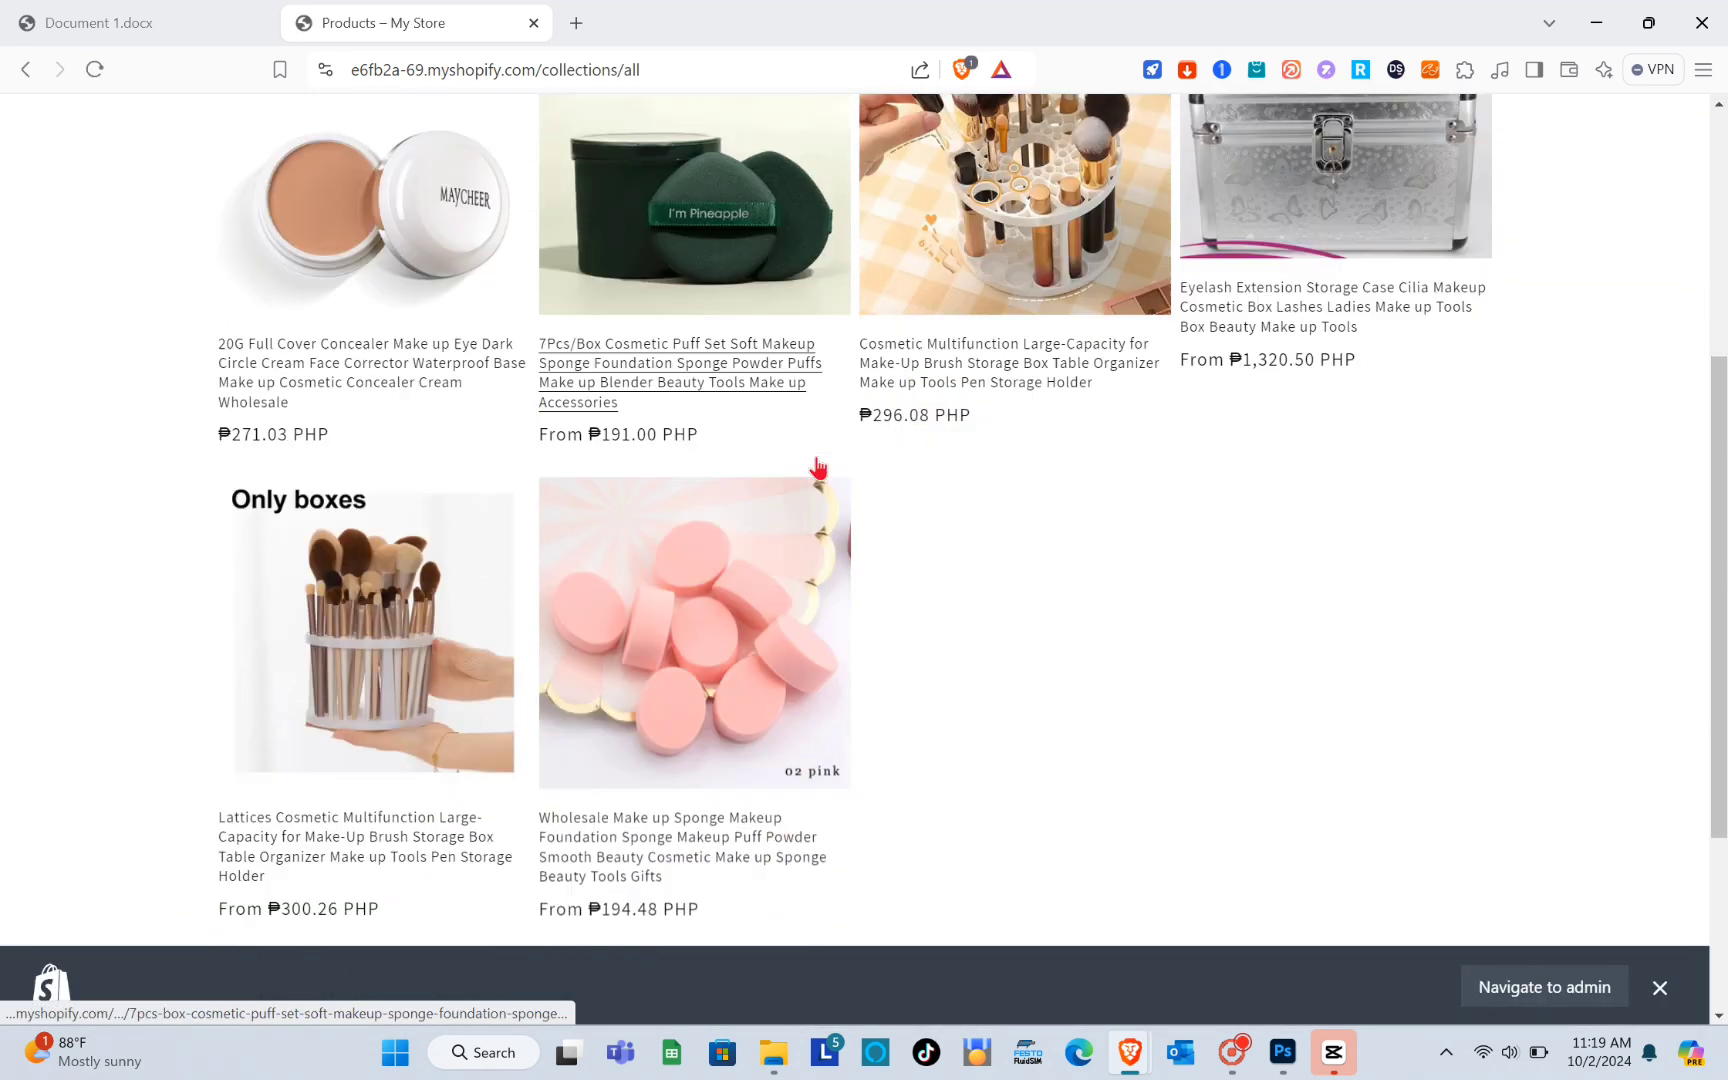
scroll(815, 458, up, 6)
scroll(798, 390, up, 1)
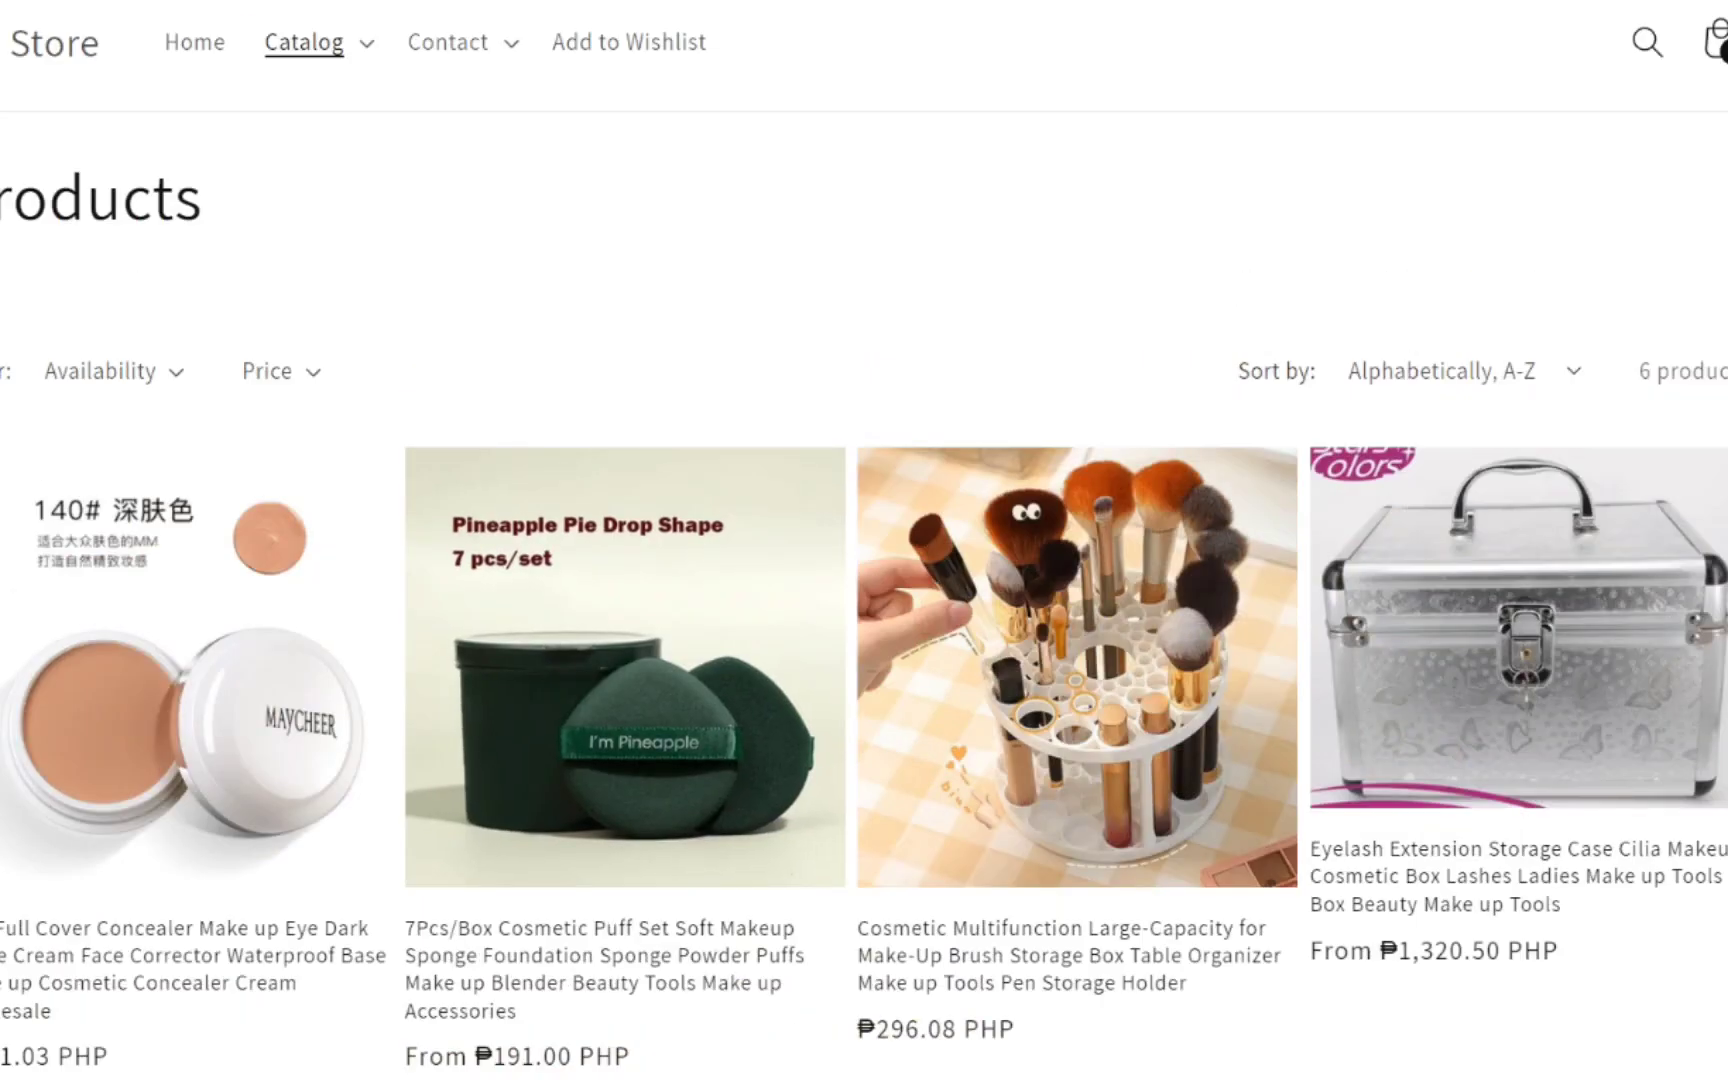
key(alt+Left)
Reopen /collections/all via the banner's Shop all link and browse the six products
scroll(474, 467, down, 3)
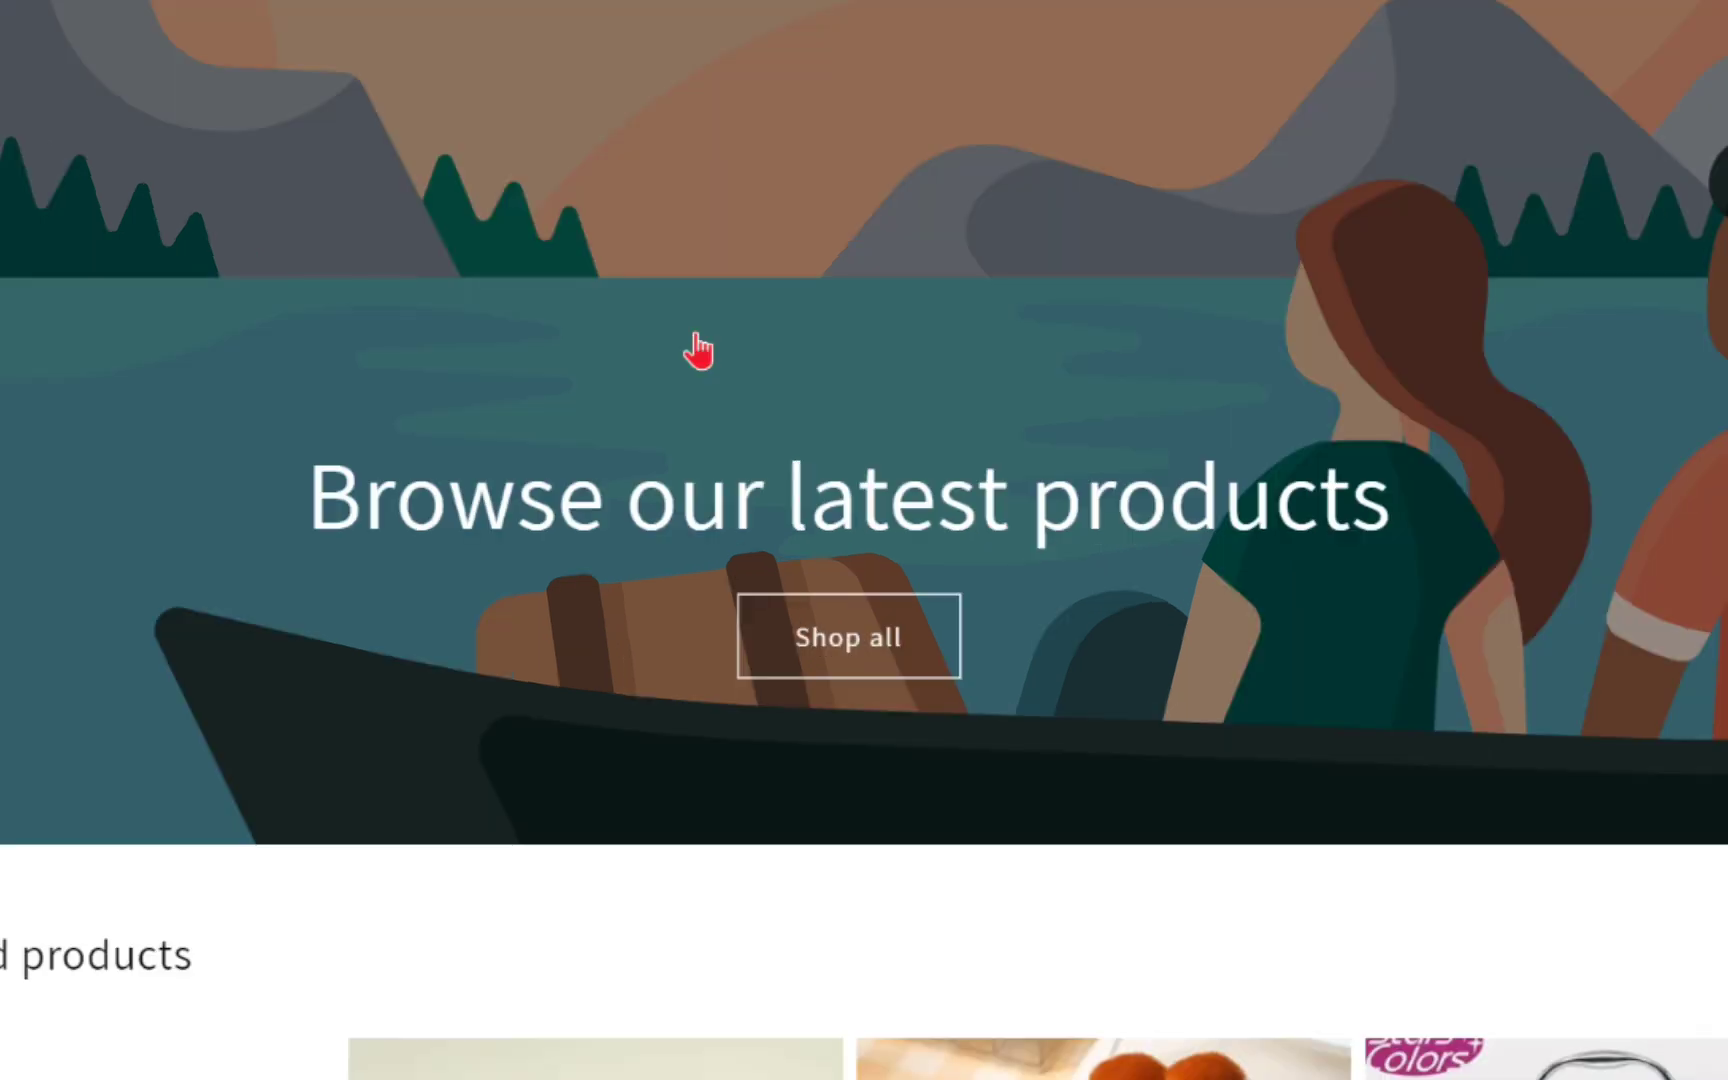
click(697, 350)
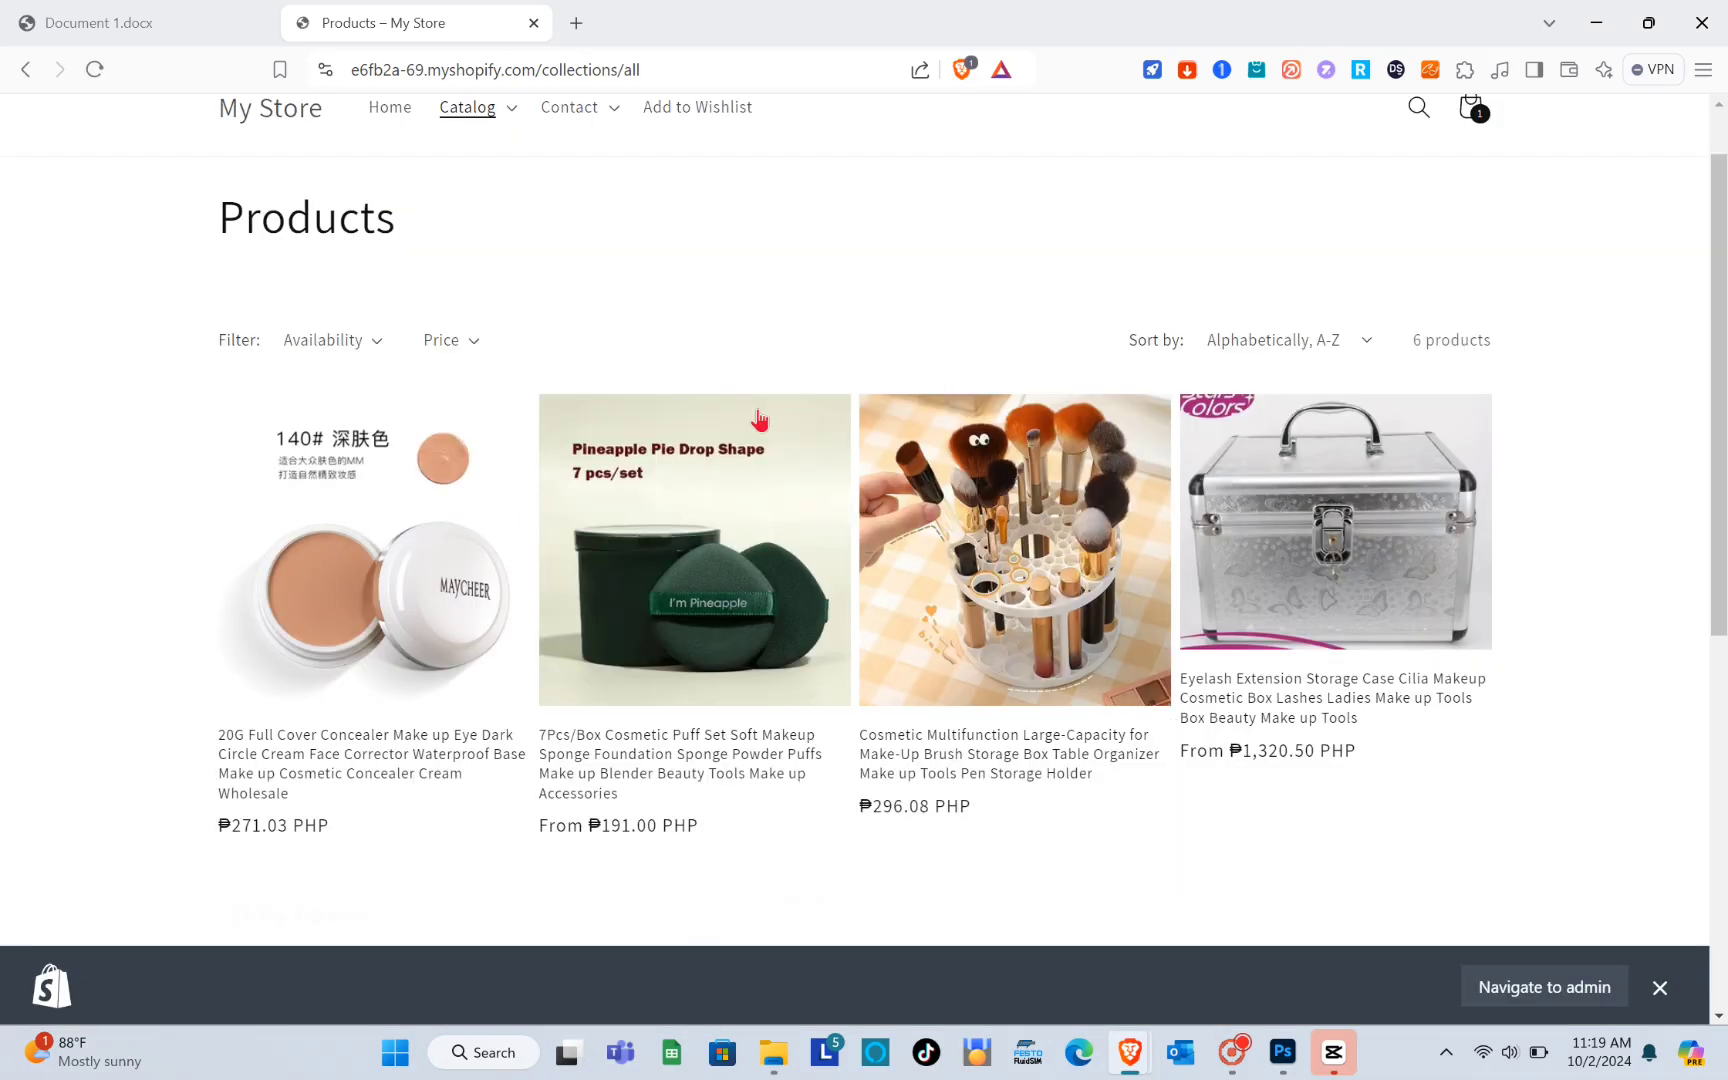
scroll(760, 420, down, 4)
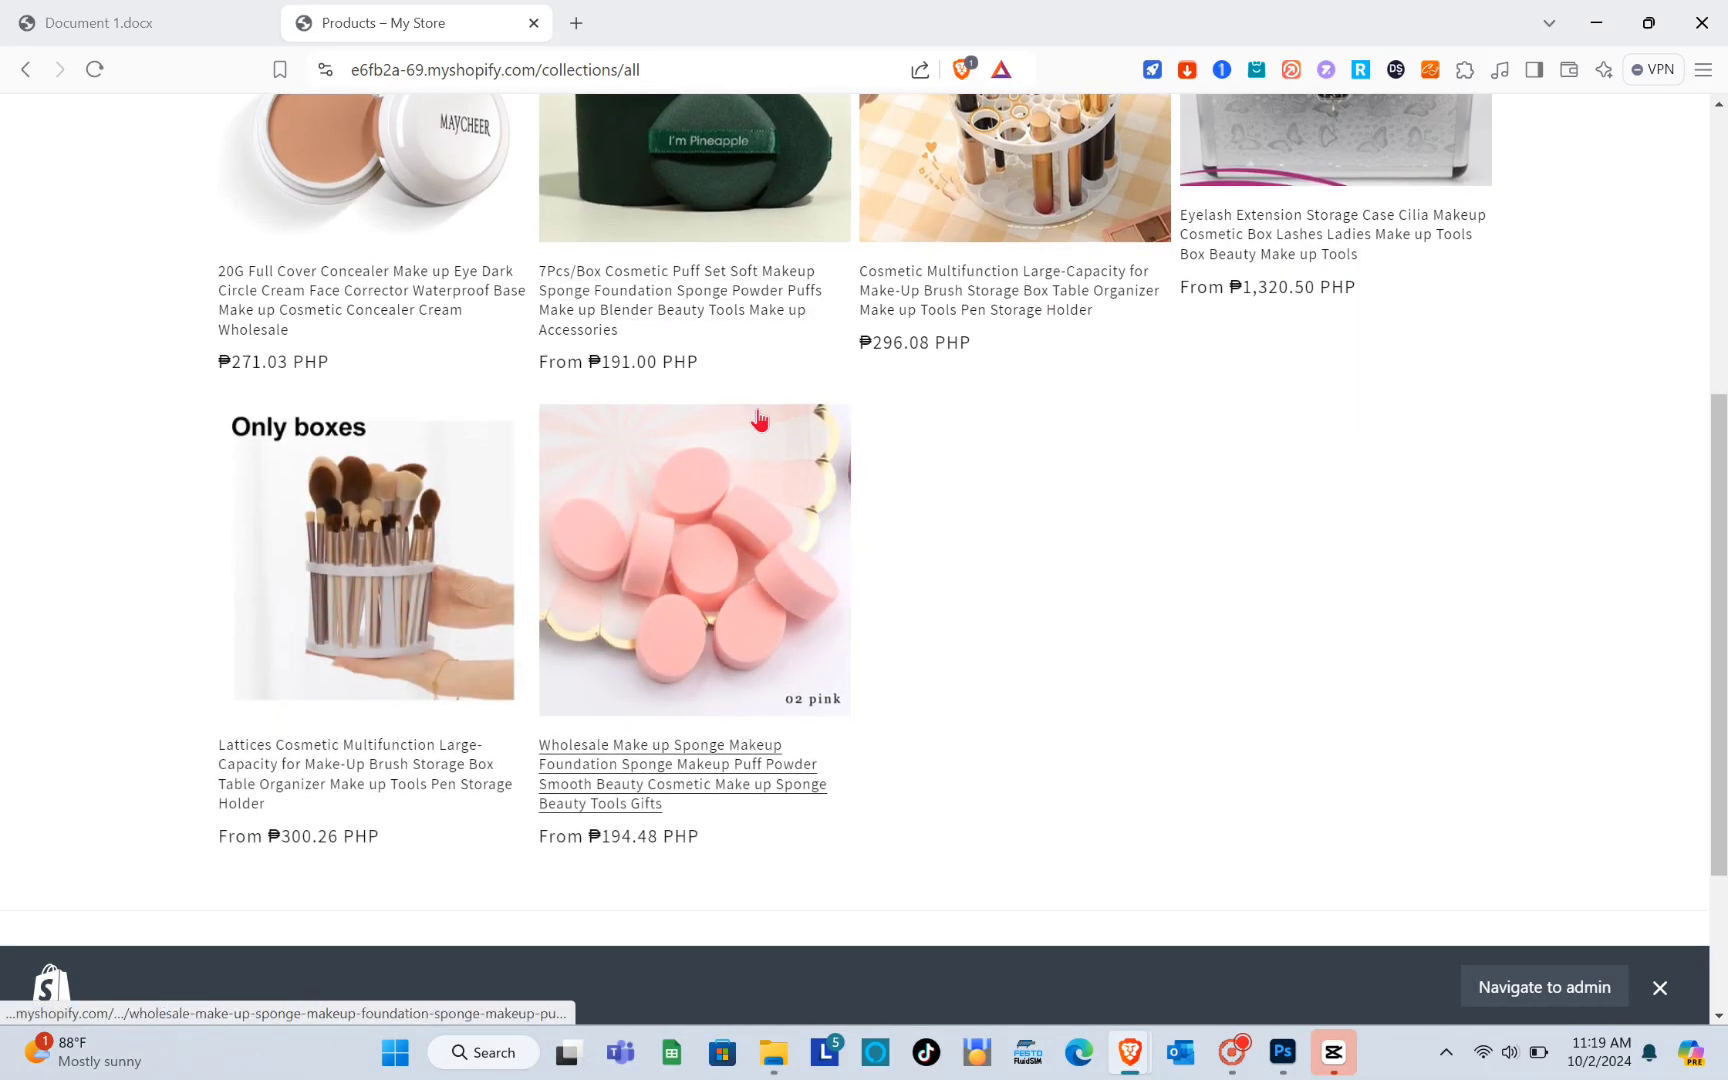
scroll(760, 420, up, 5)
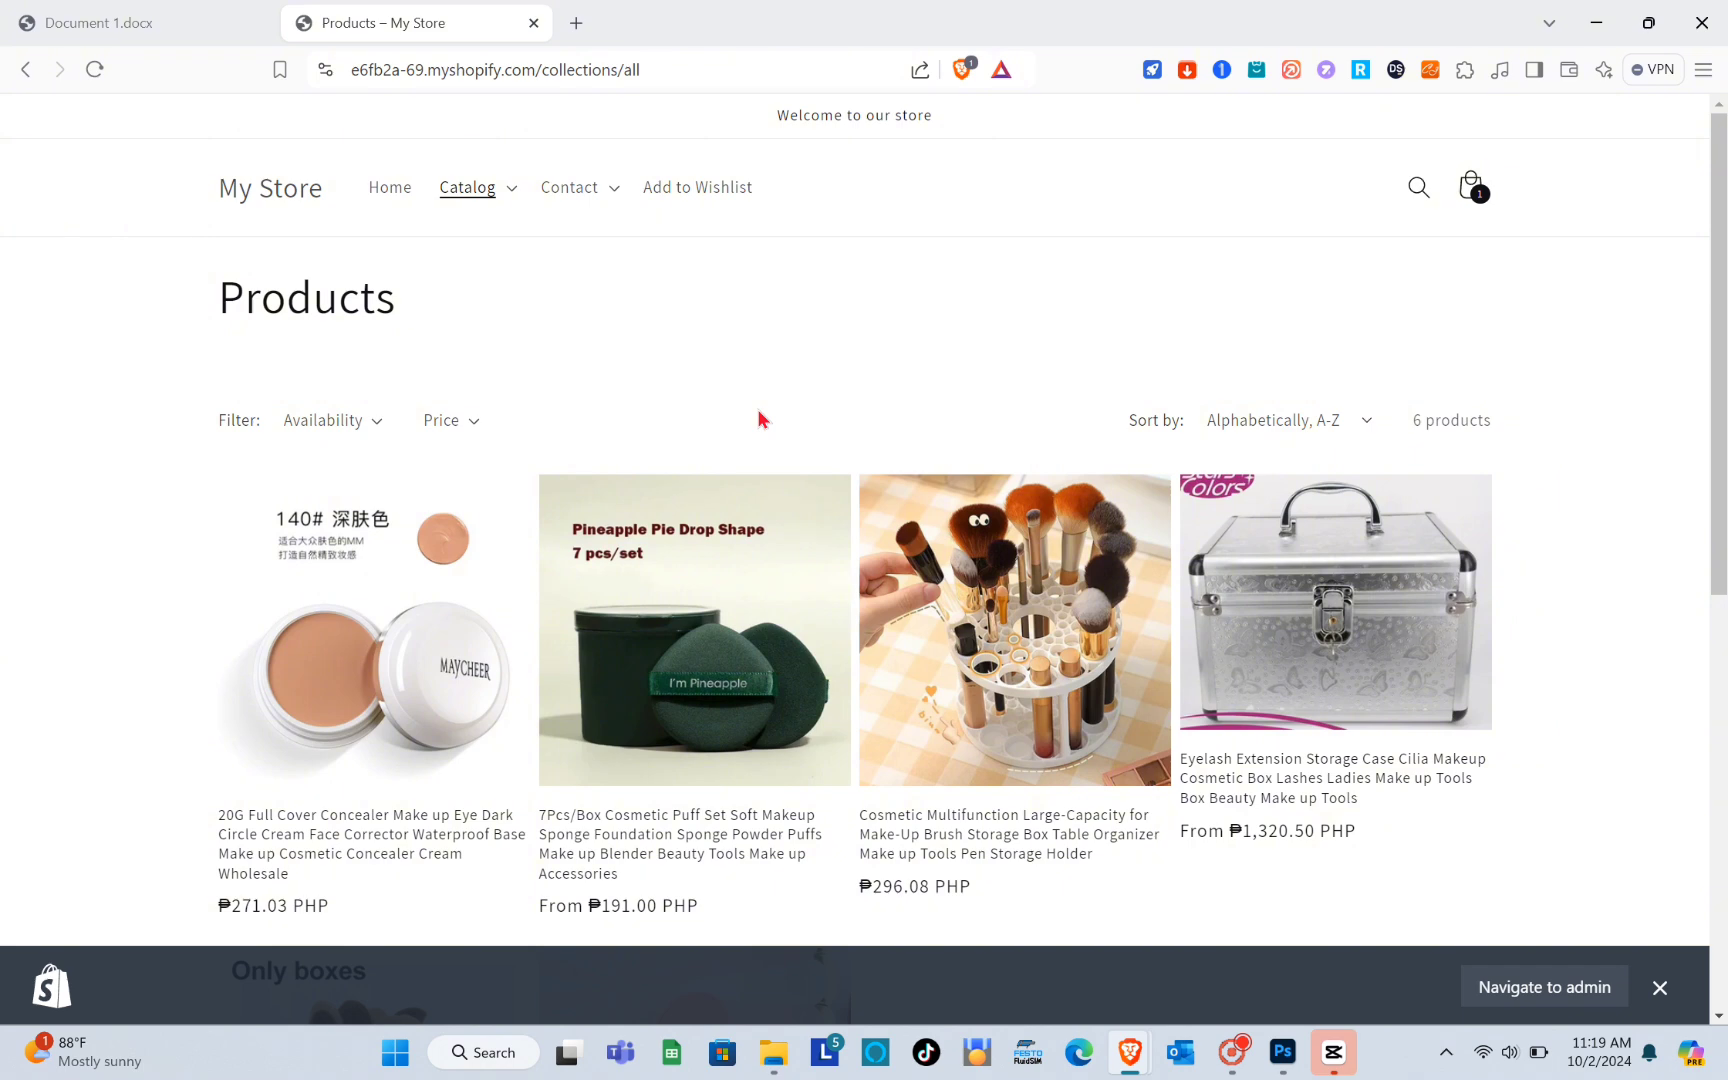
click(177, 10)
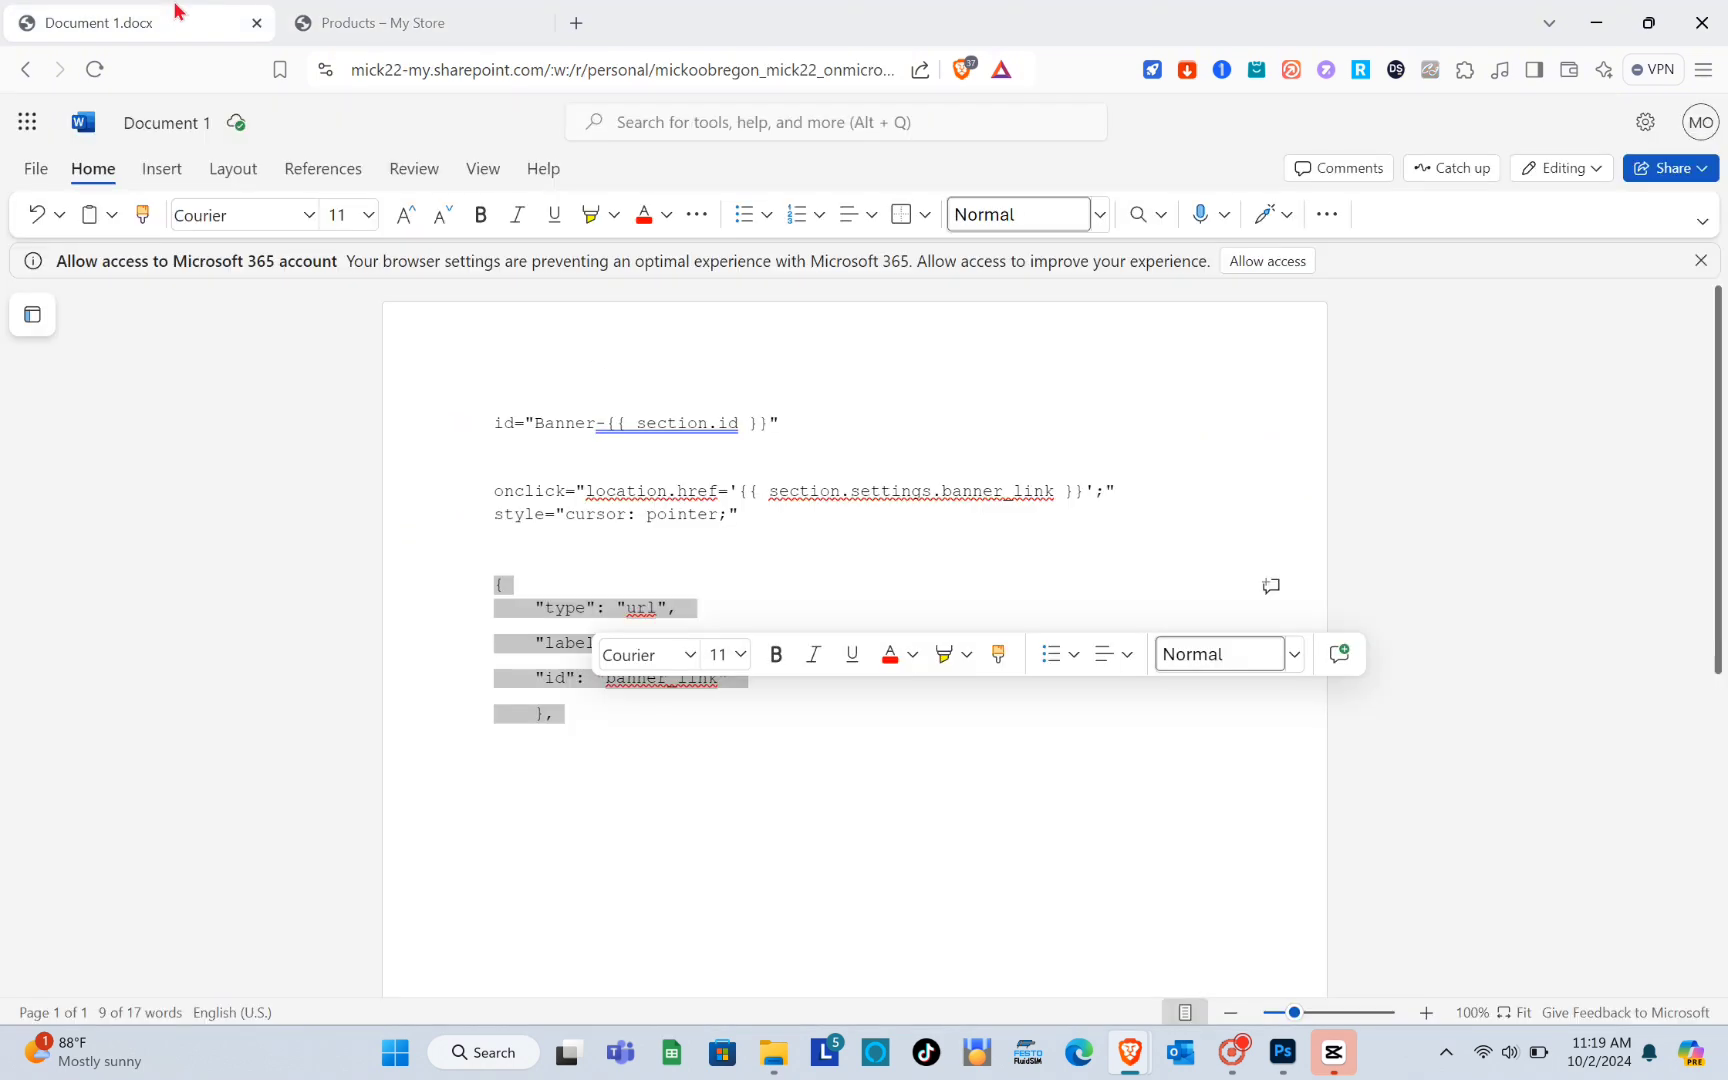
click(521, 892)
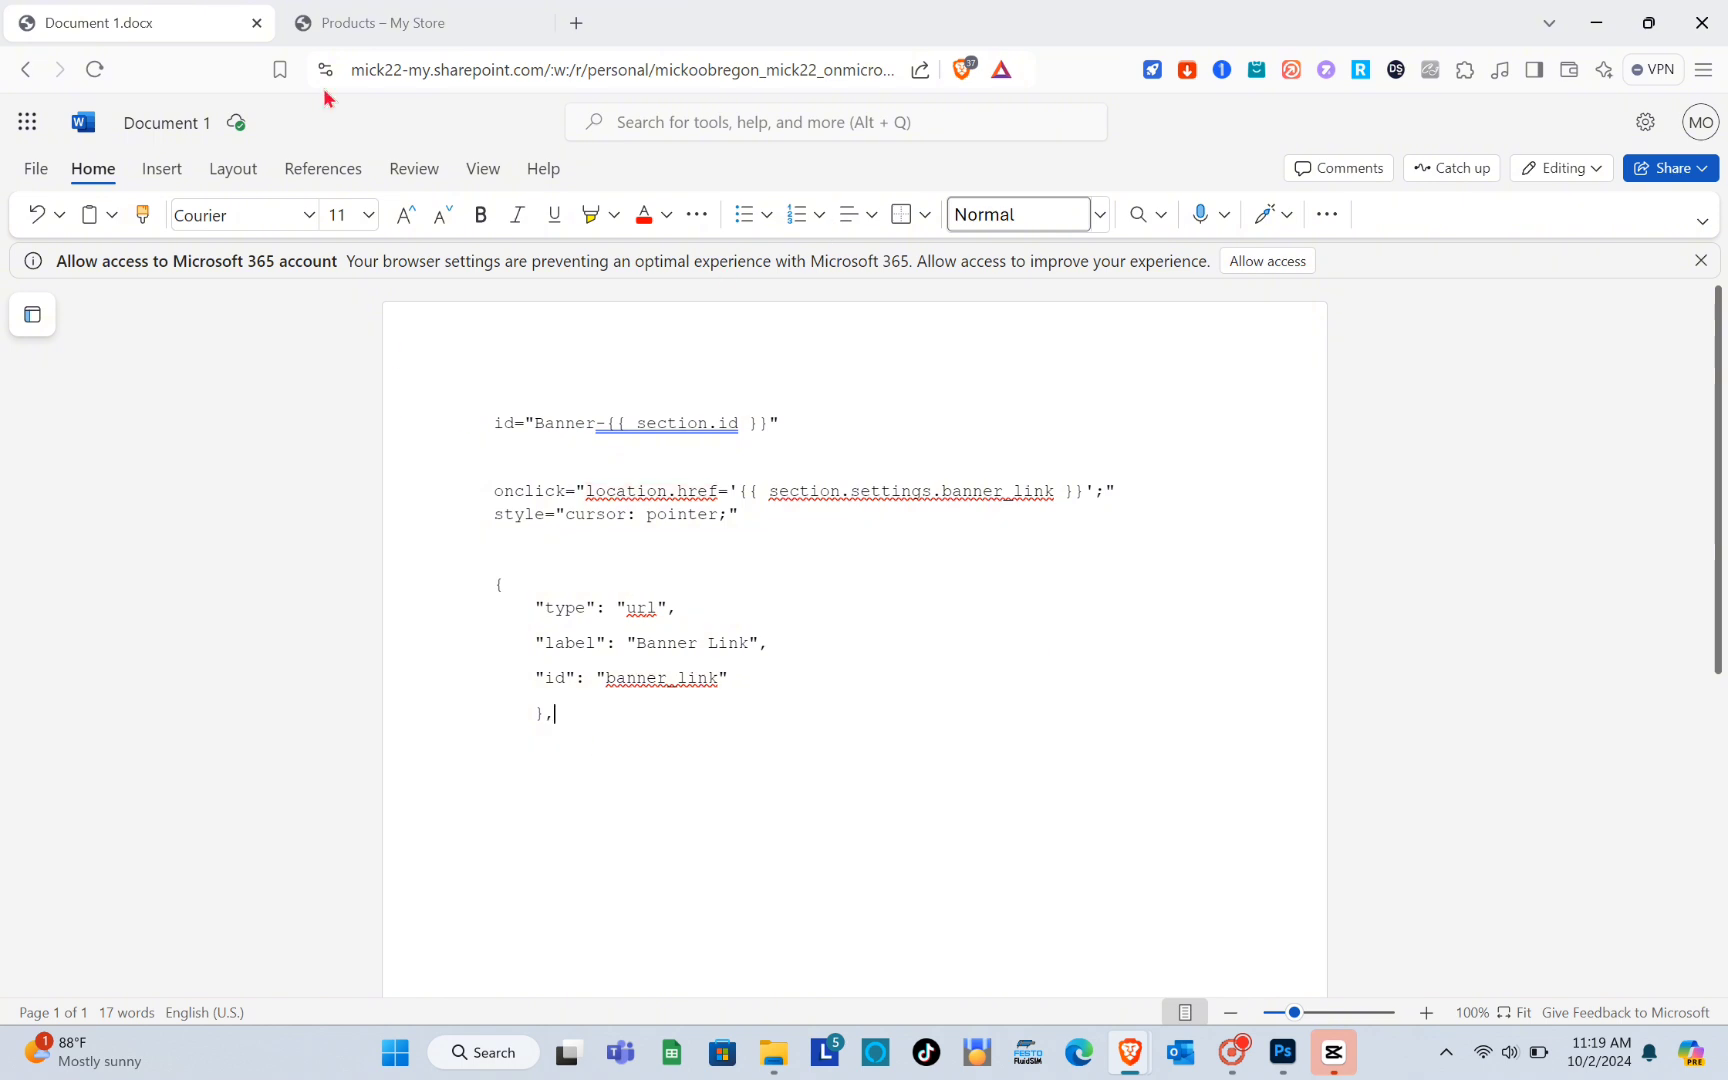
click(312, 16)
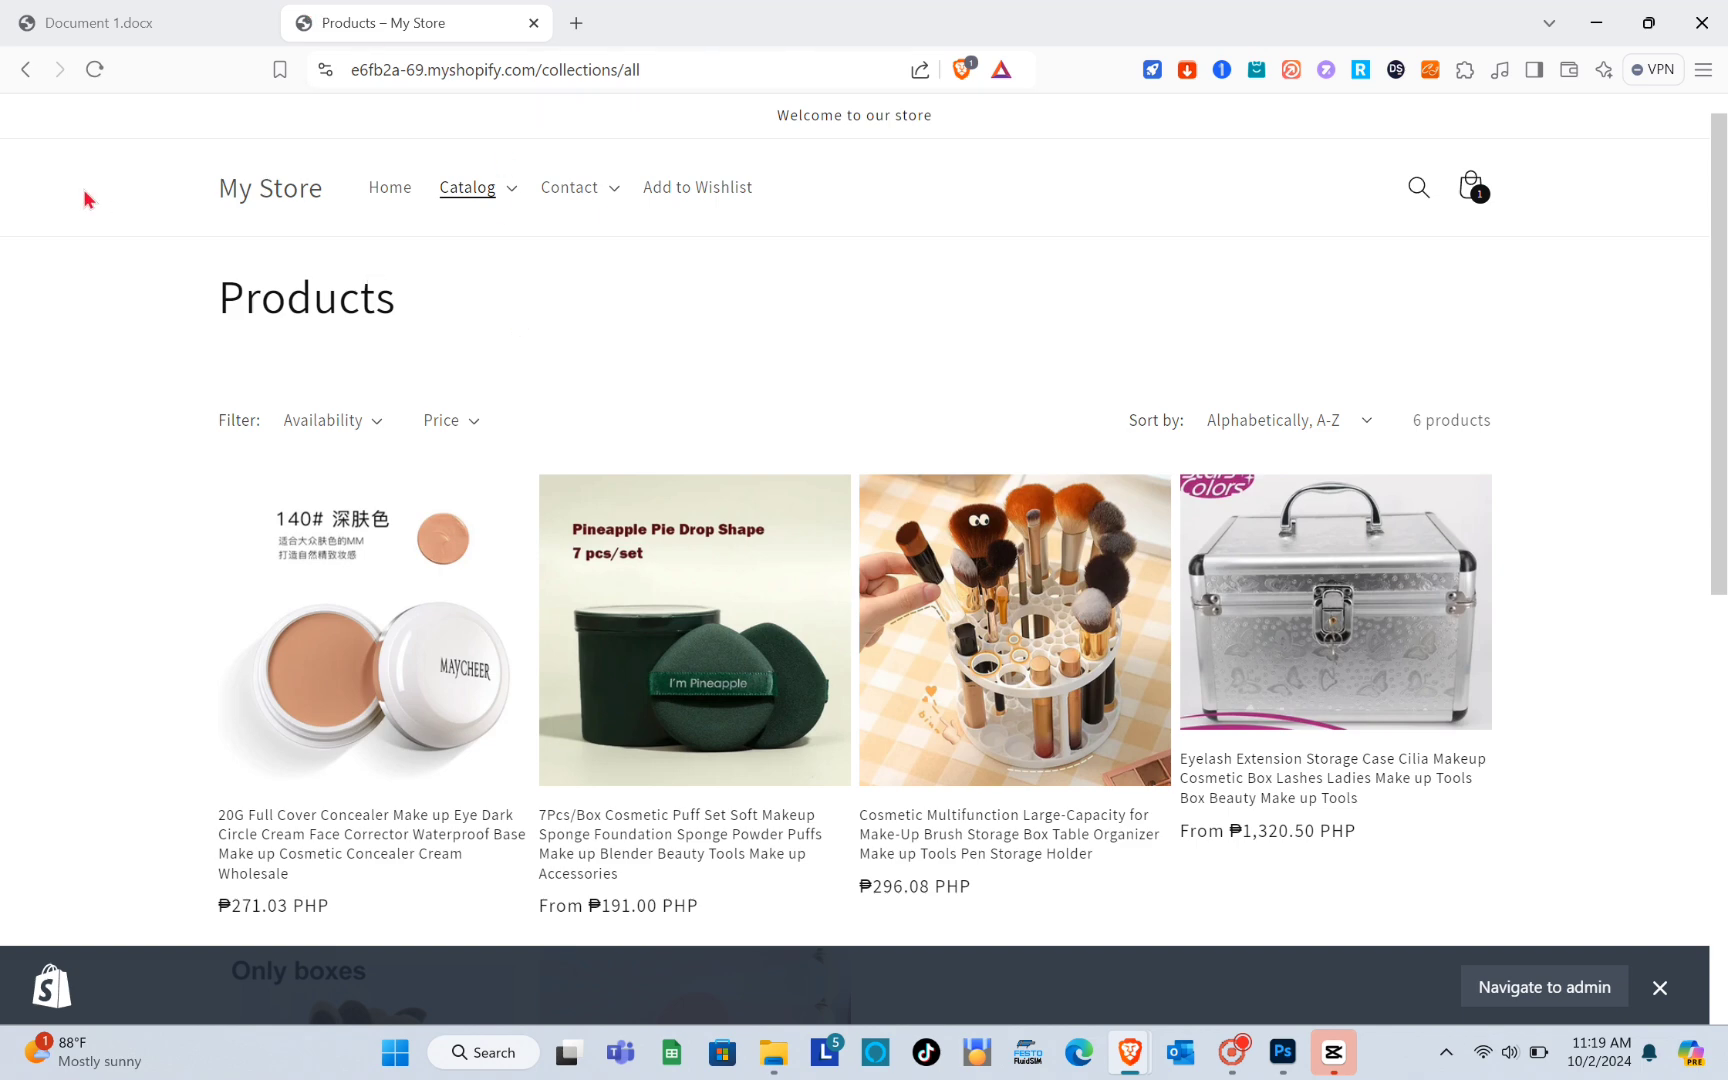
Return to the store home, then open shopify.com in a new tab and log into the My Store admin
click(25, 69)
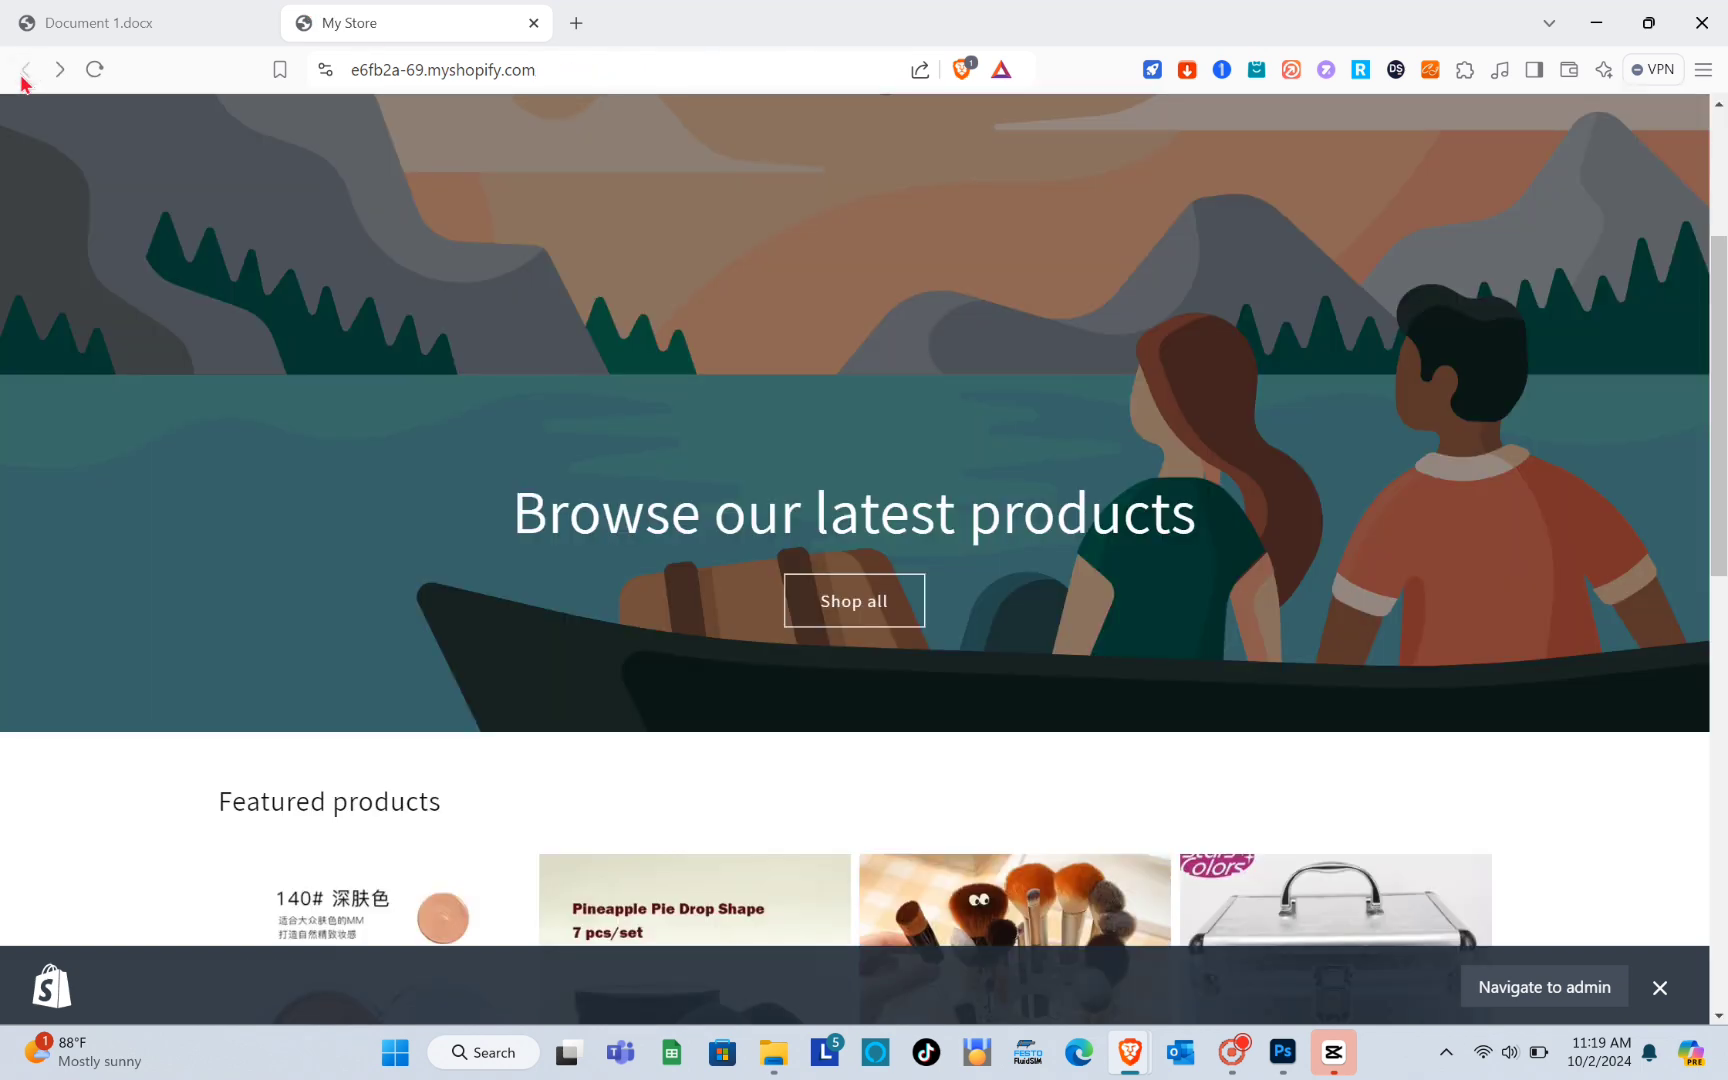
scroll(544, 722, up, 3)
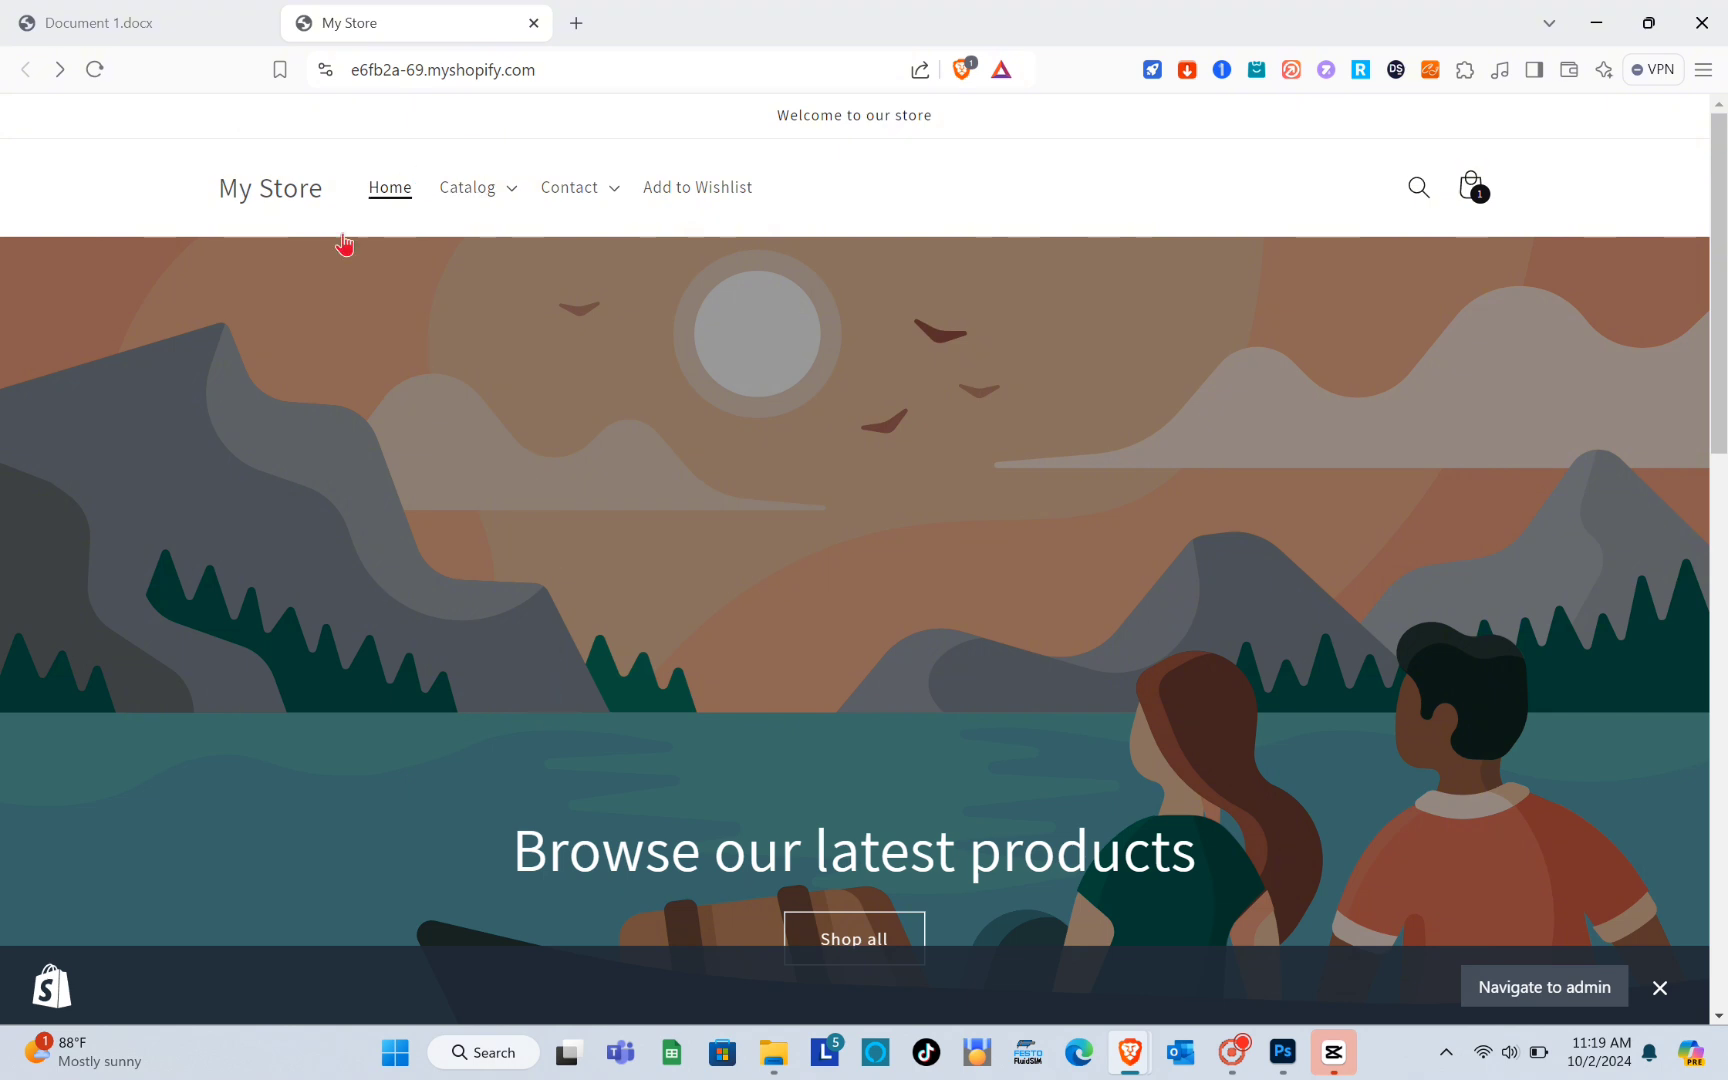
click(576, 22)
text(shopify.com)
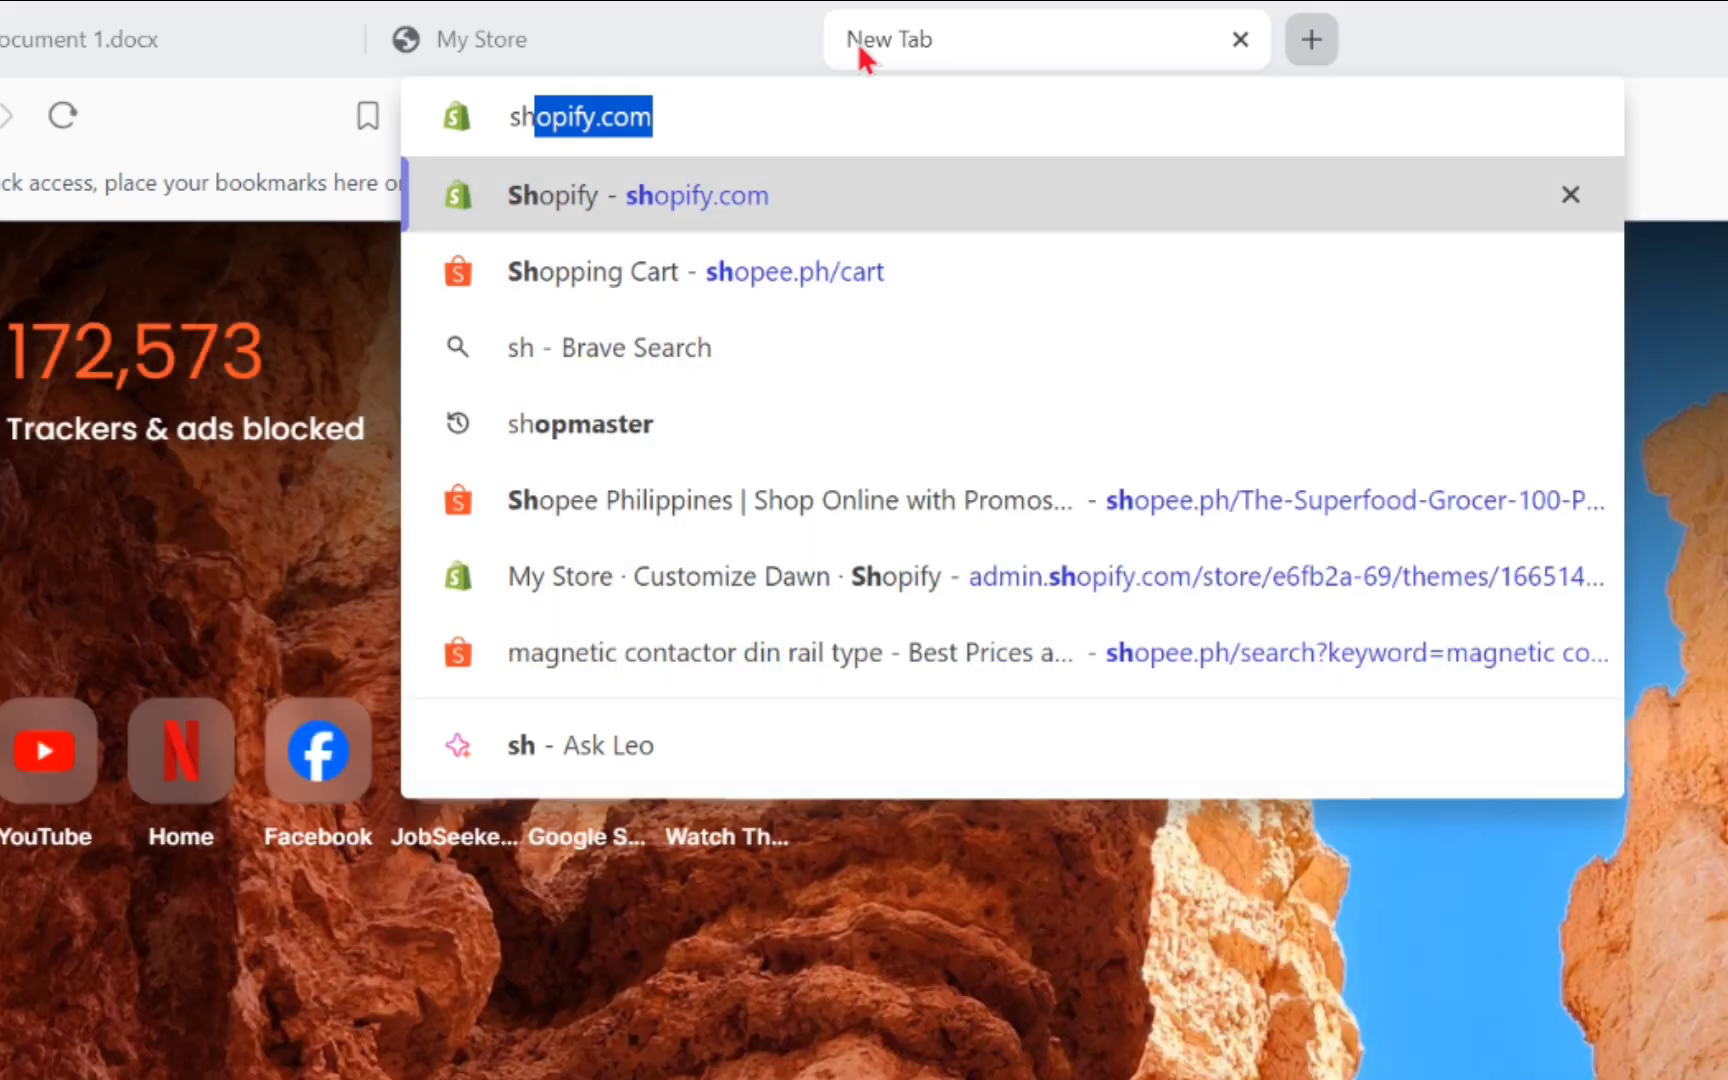
key(Return)
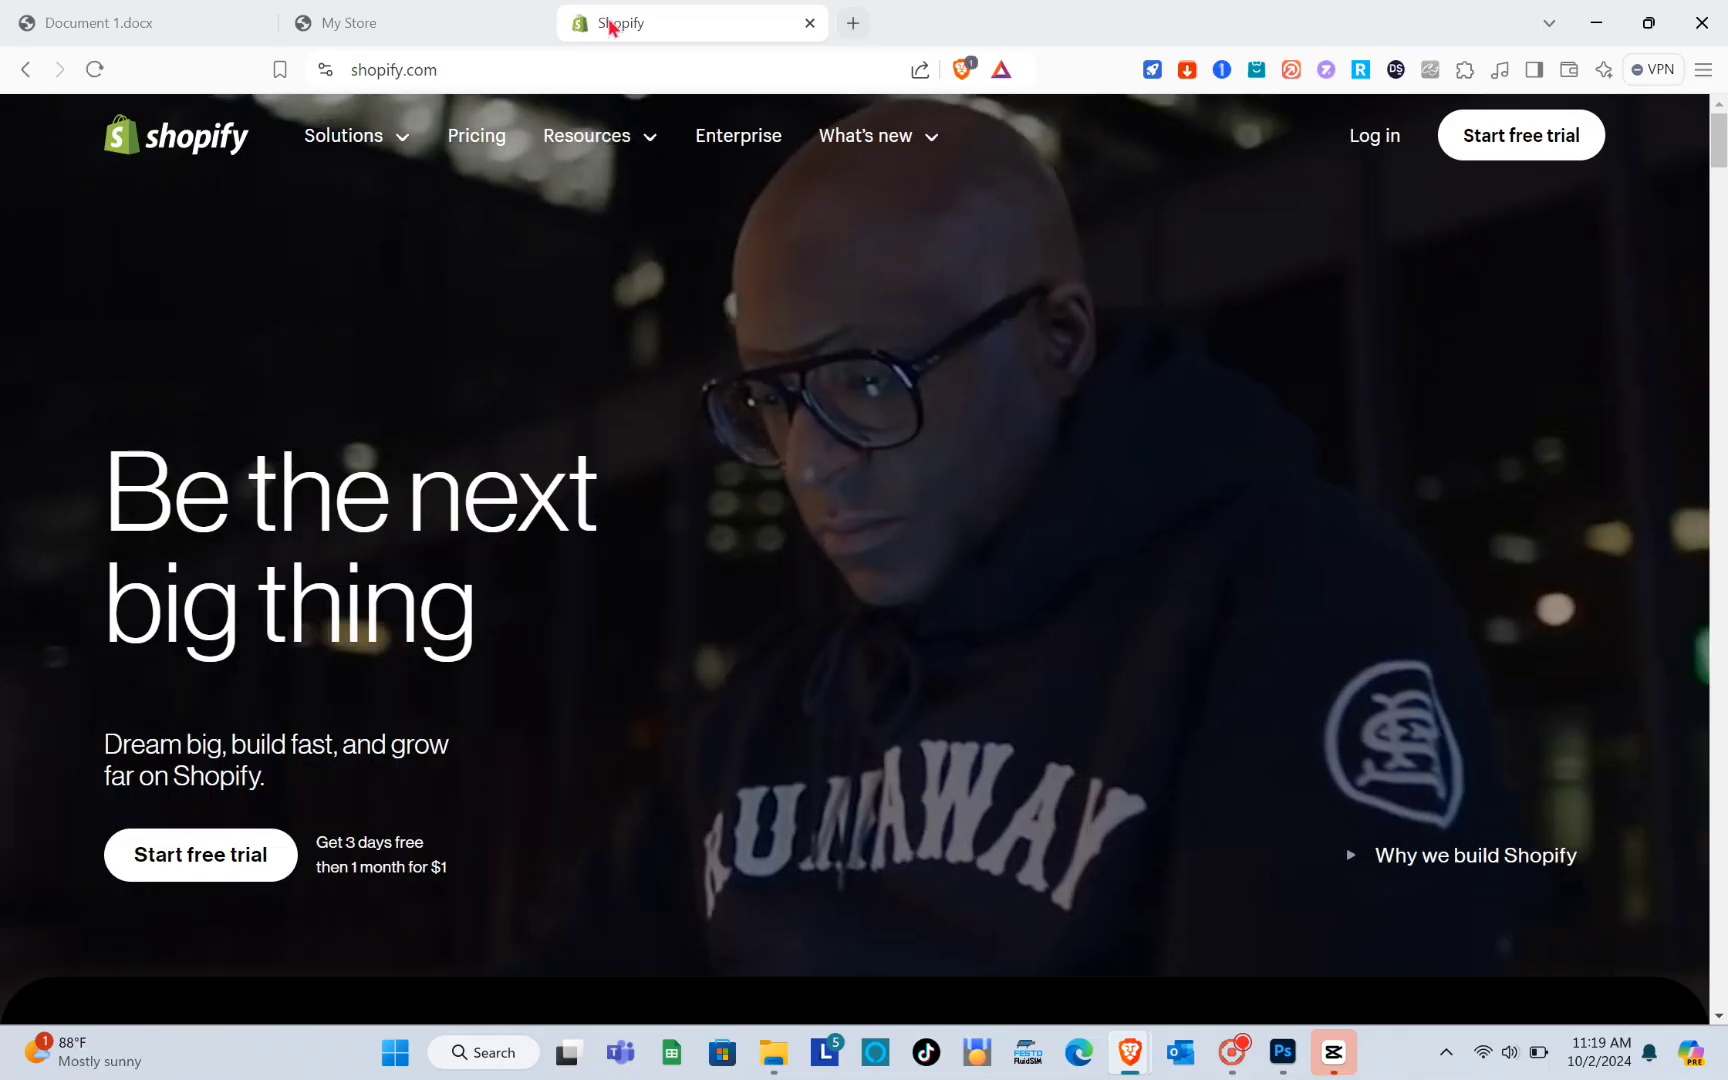
click(795, 40)
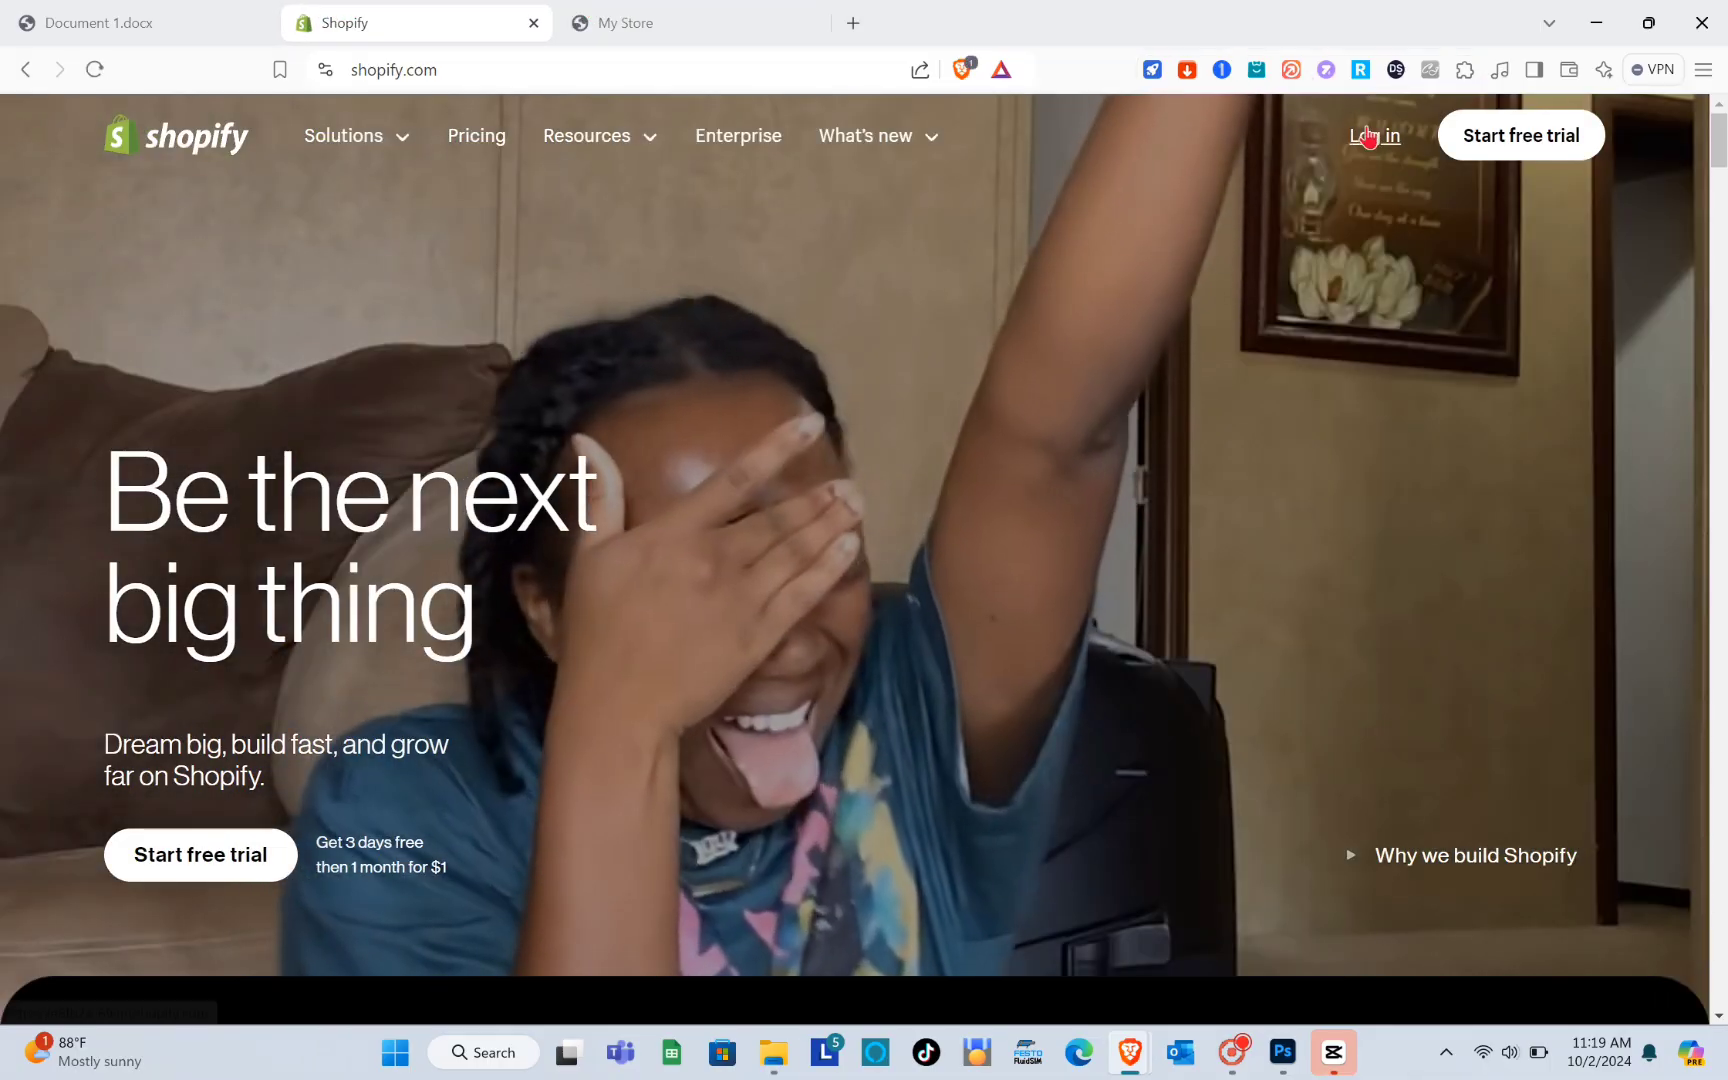
click(1369, 137)
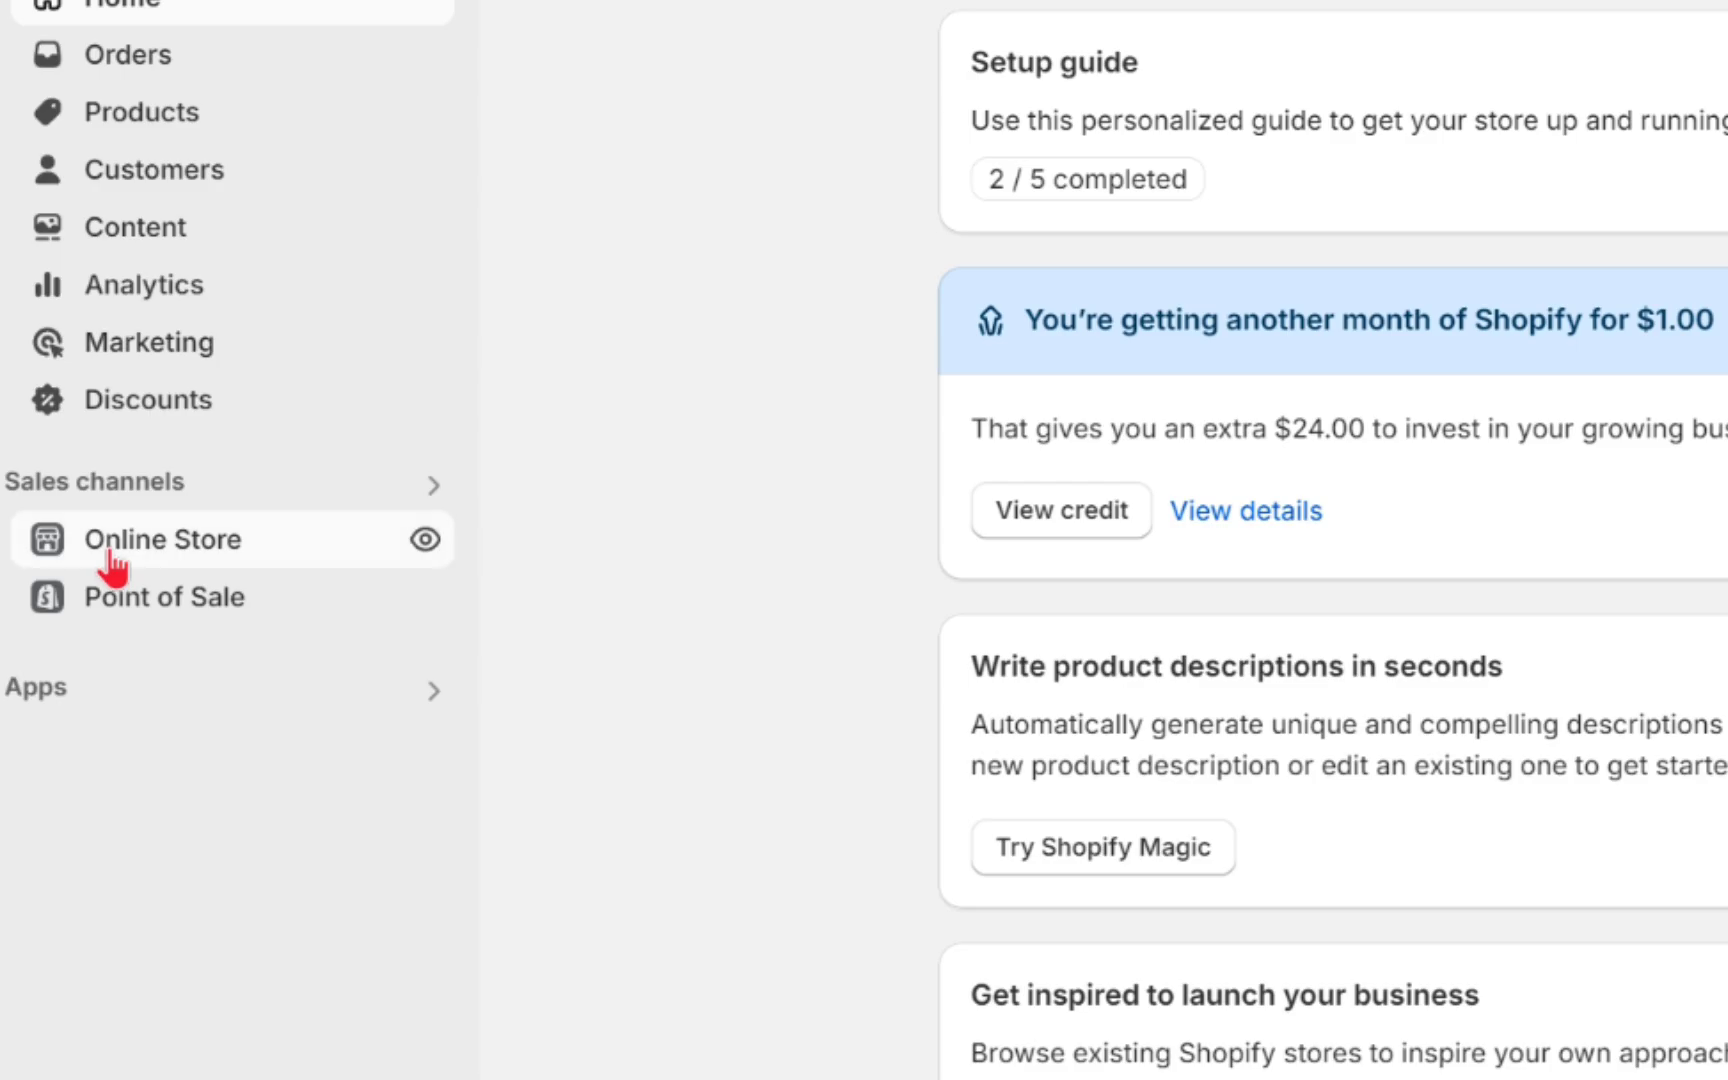
Open Online Store Themes, check the live storefront tab, and come back to Themes
click(114, 568)
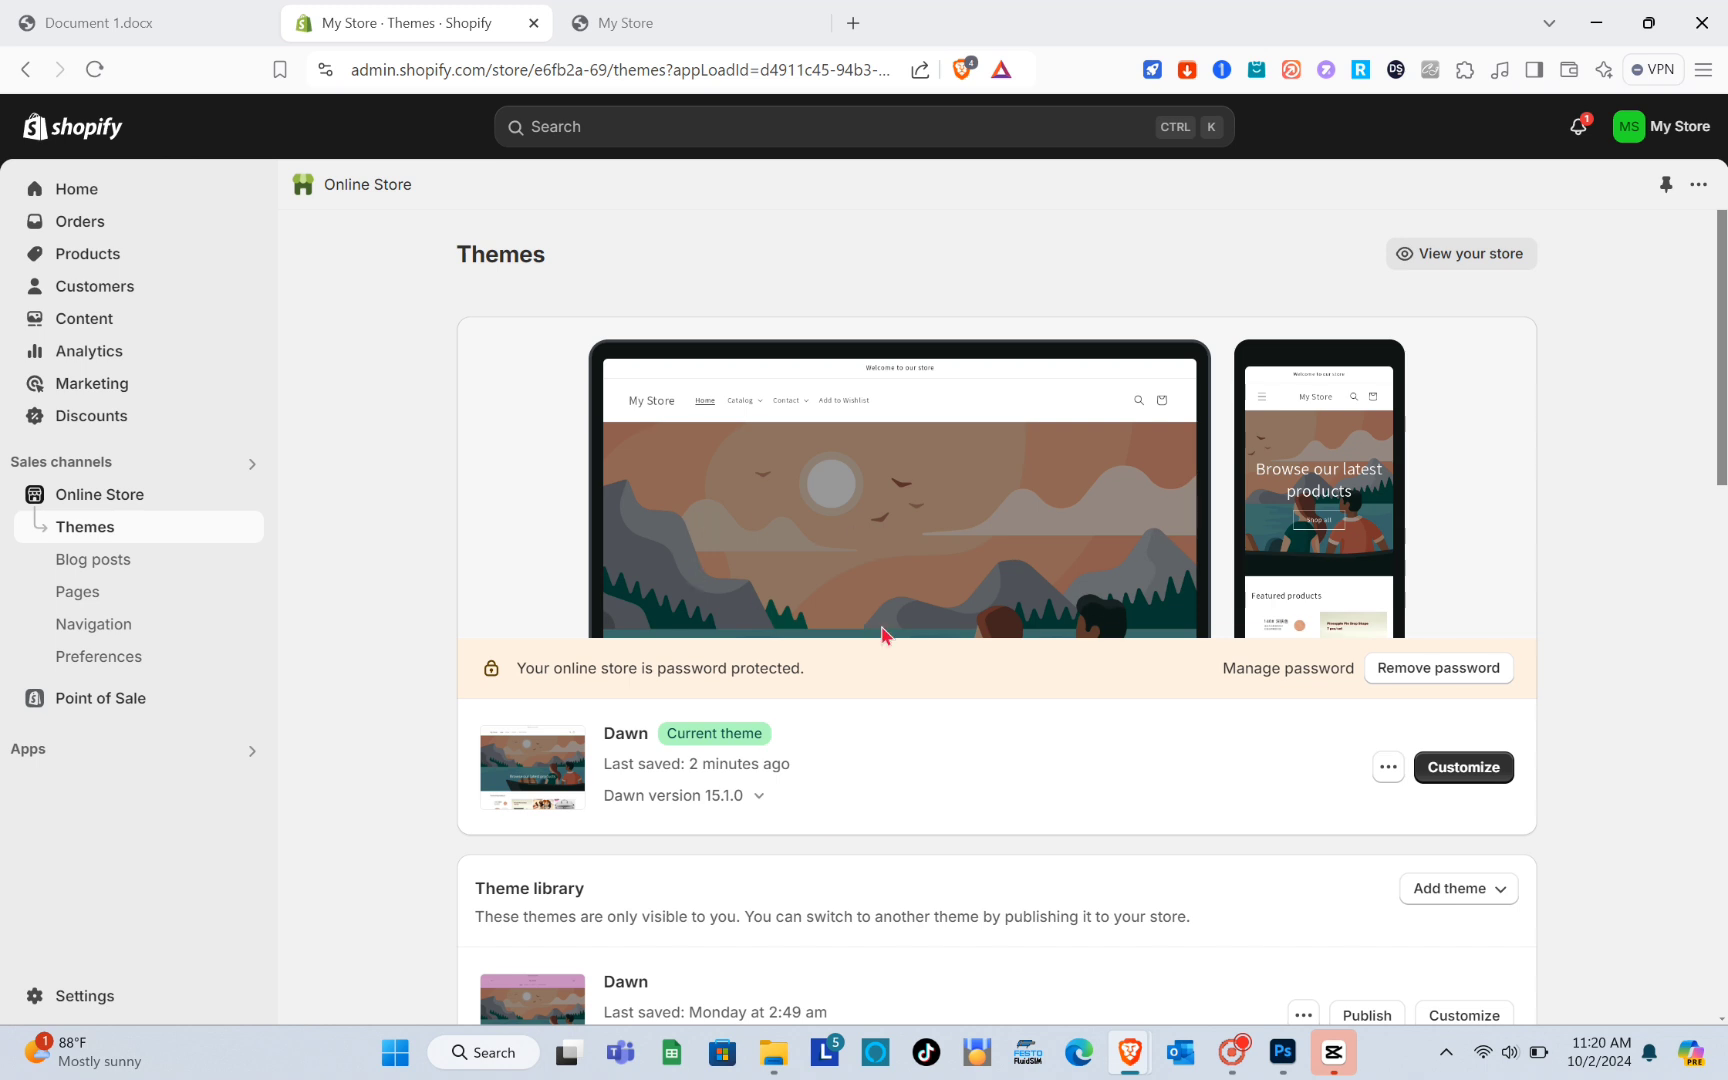
click(726, 14)
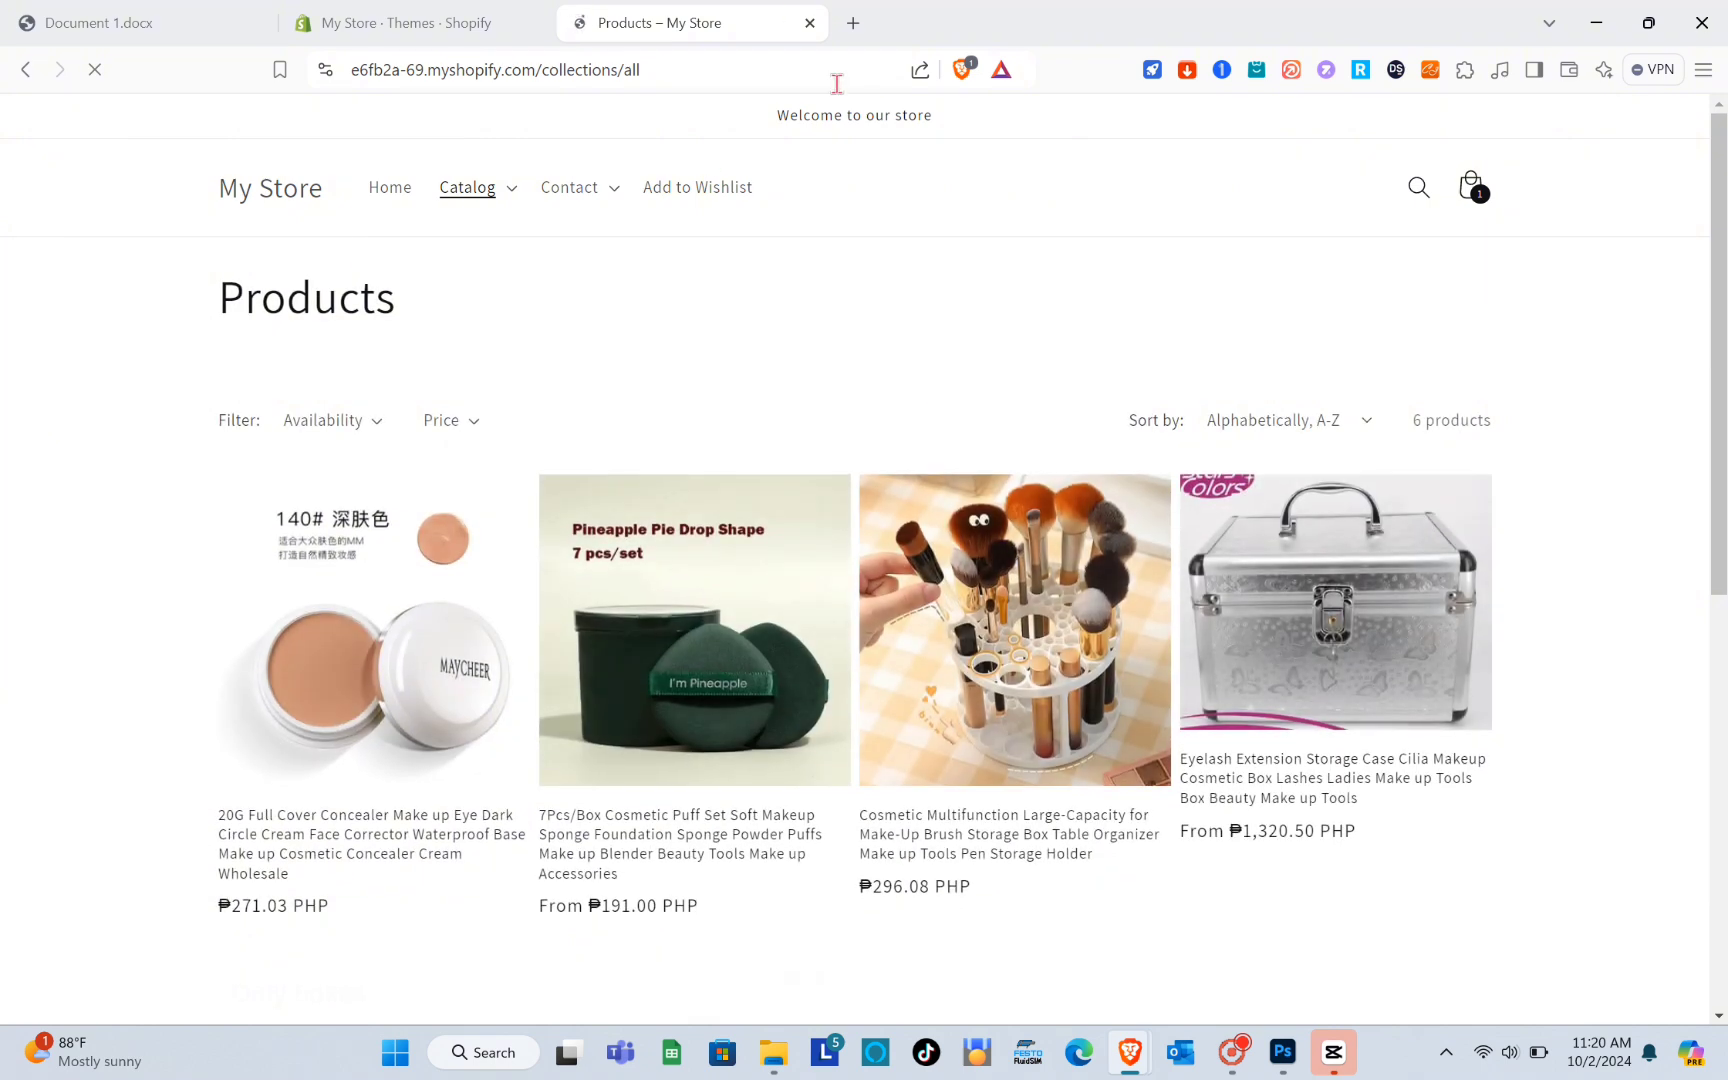
click(28, 70)
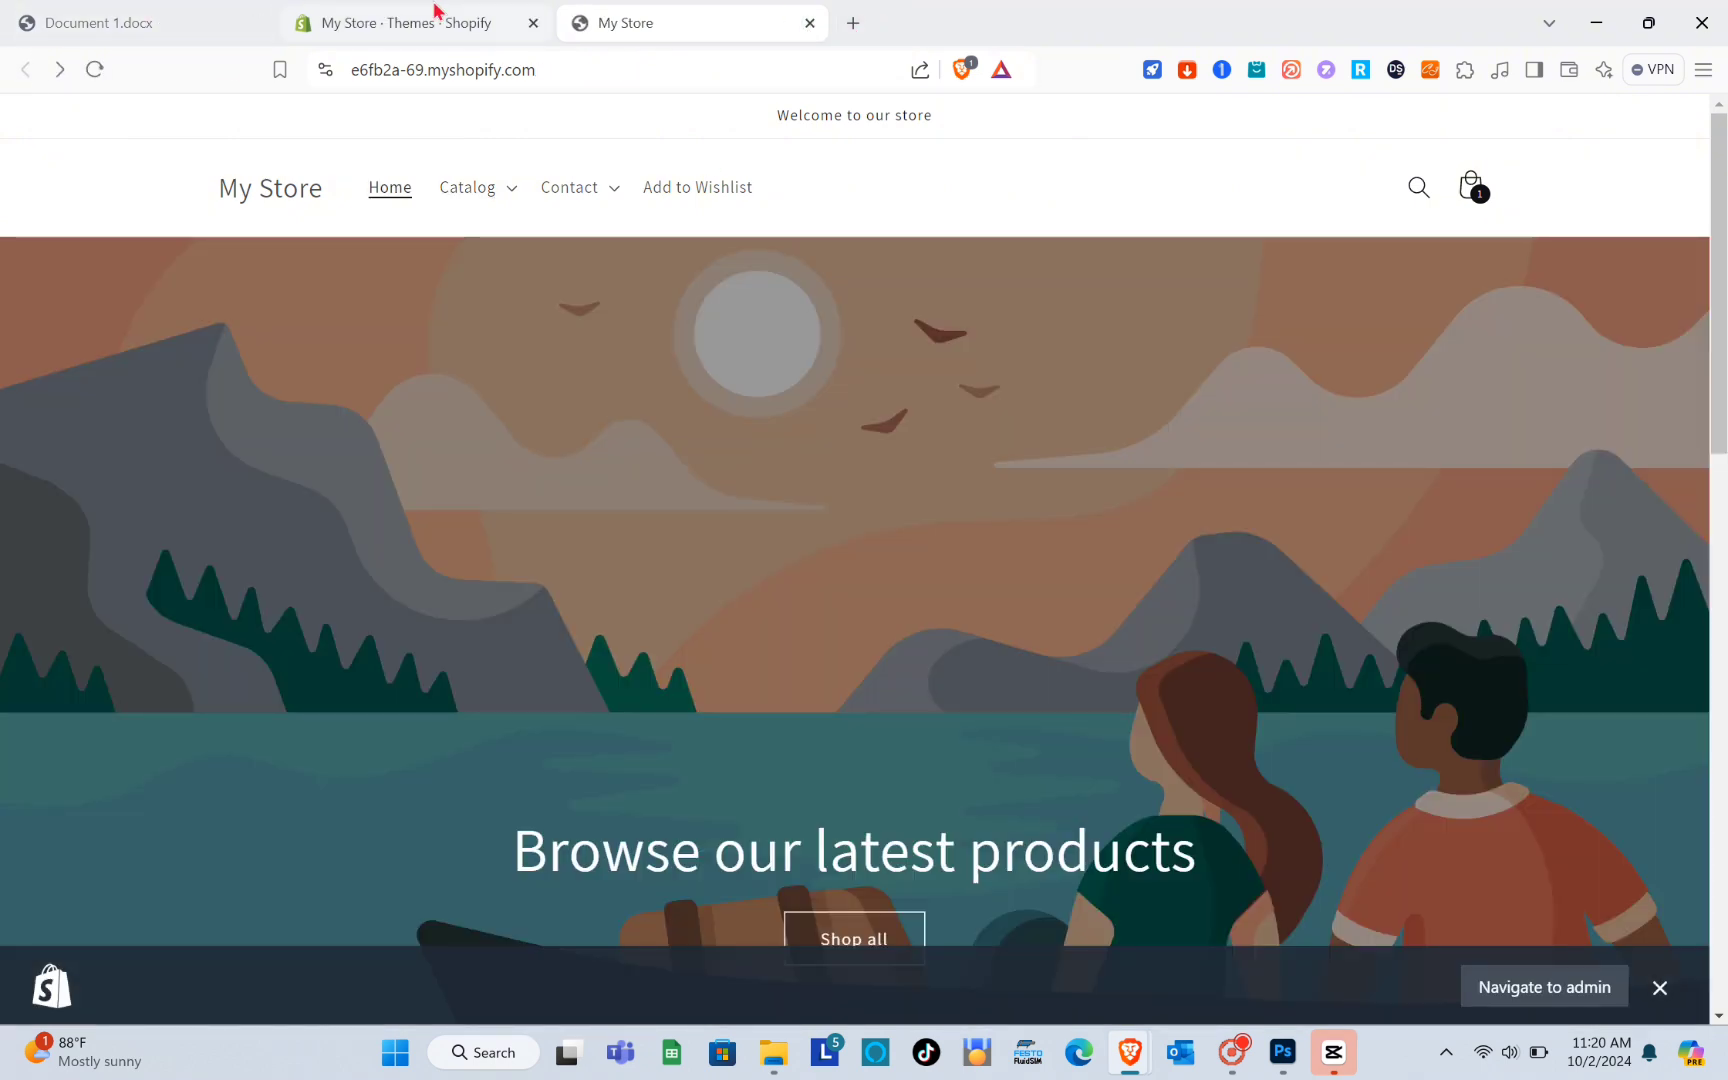
click(435, 14)
Scroll the Theme library to review the Dawn, Motion and Prestige themes
scroll(867, 790, down, 5)
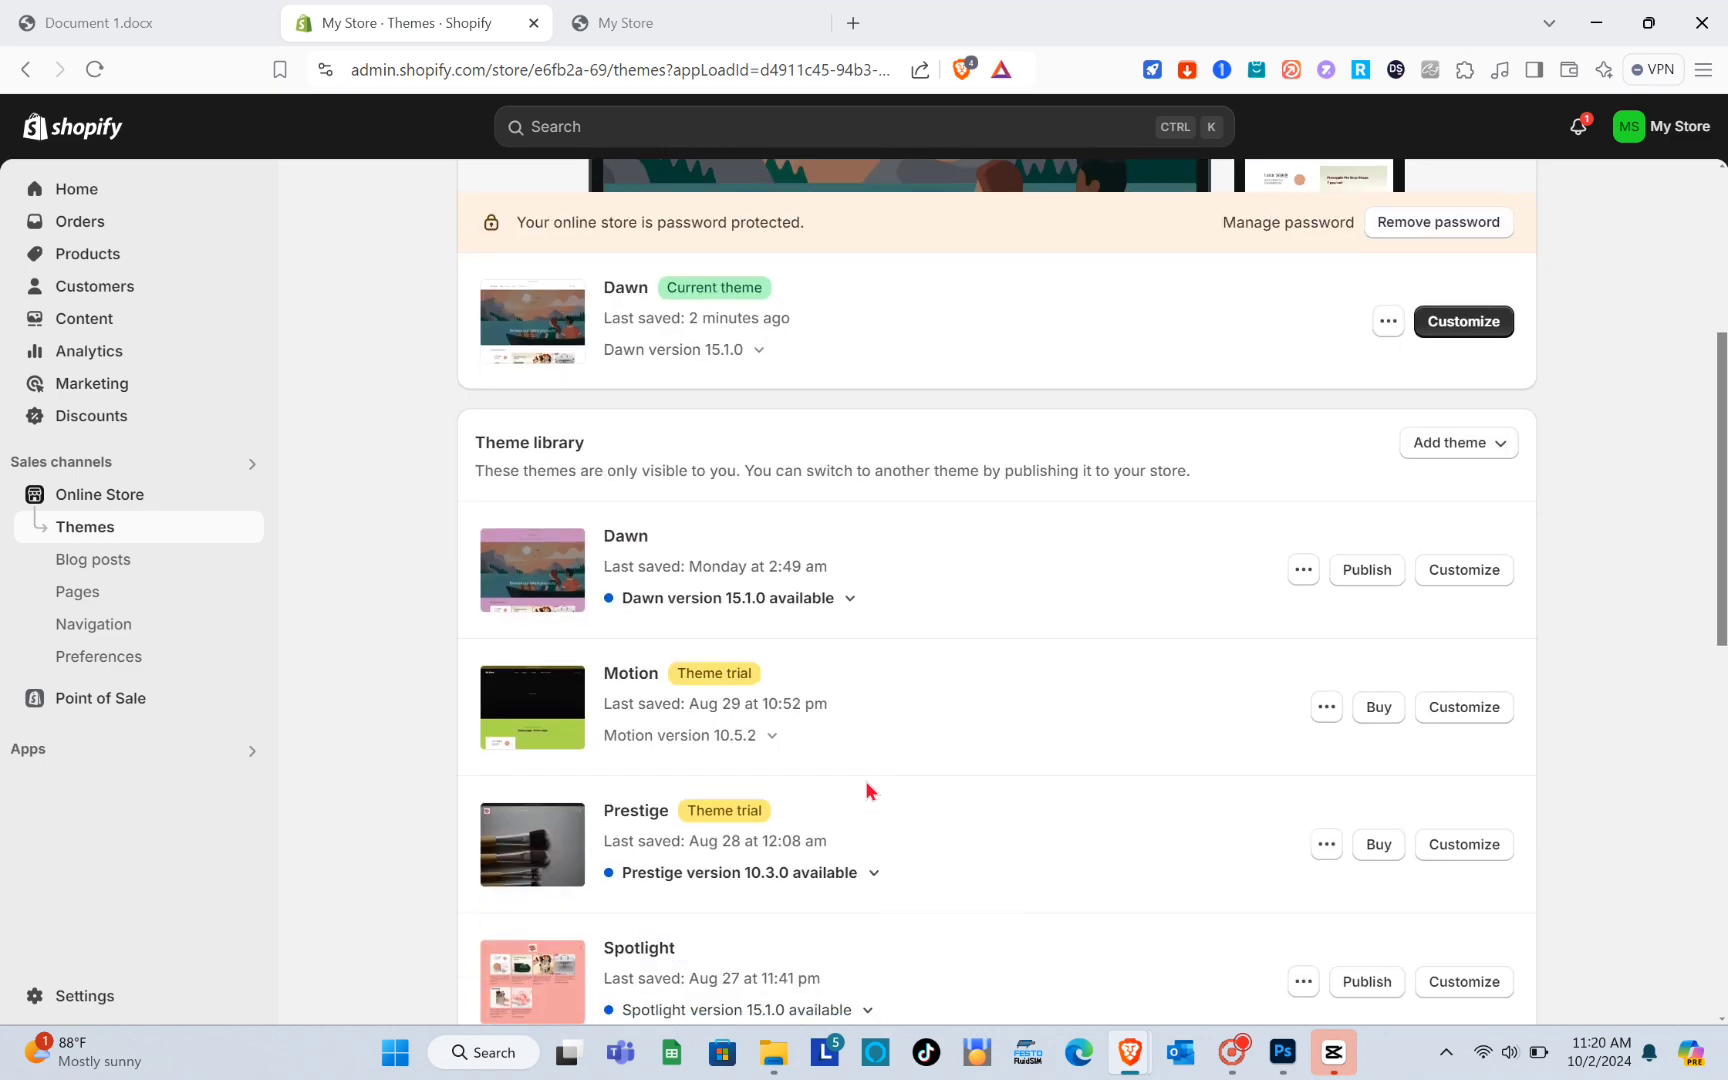
scroll(867, 790, down, 3)
scroll(867, 790, up, 2)
scroll(867, 790, down, 7)
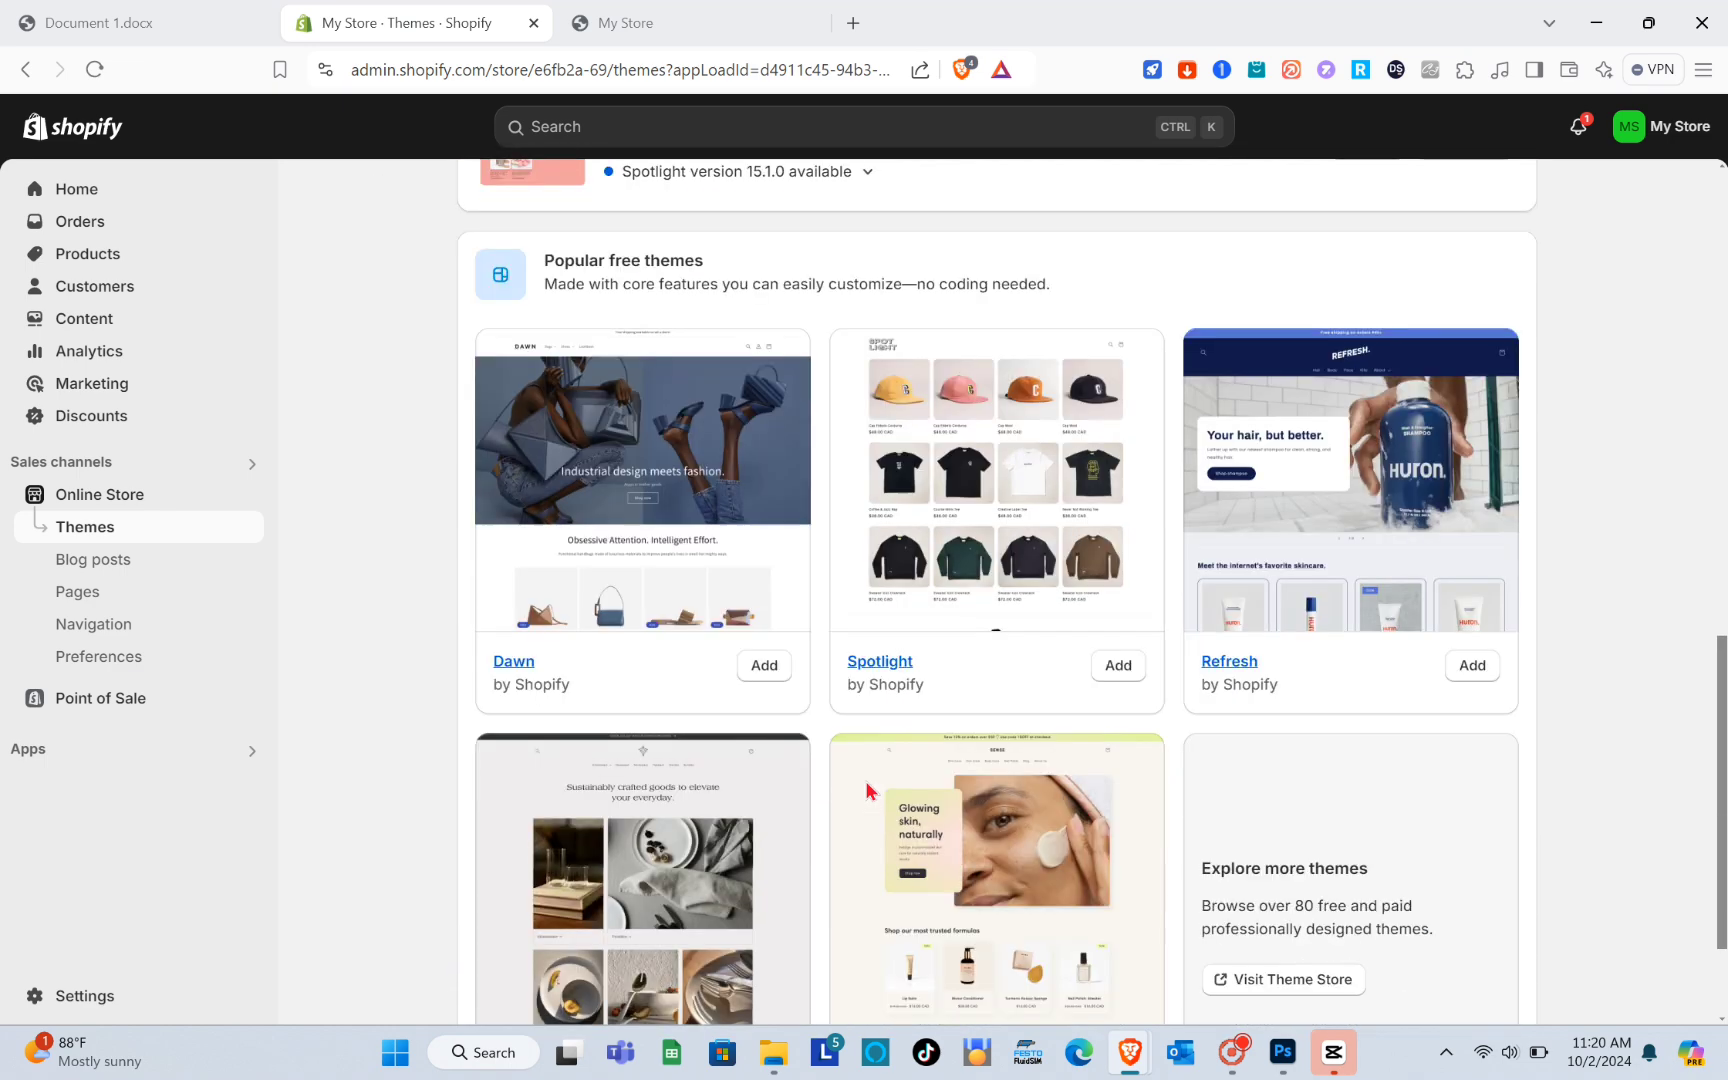
scroll(867, 790, down, 2)
scroll(867, 790, up, 10)
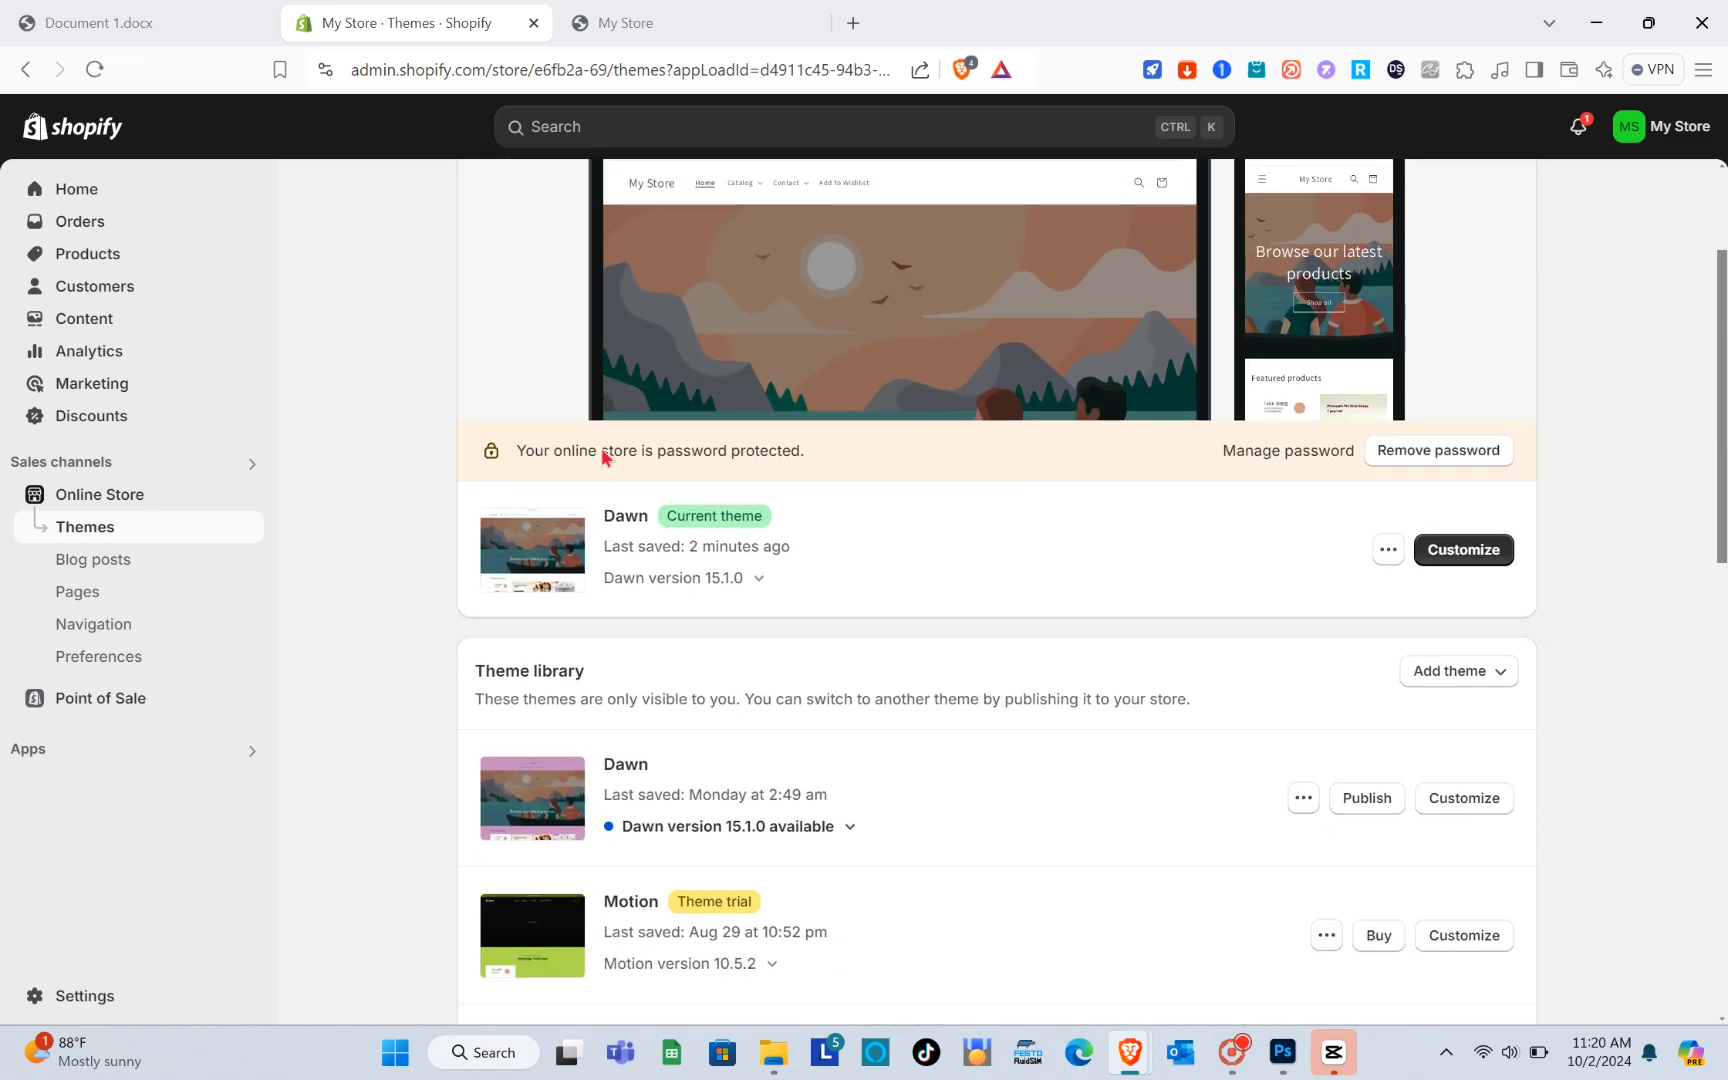
scroll(681, 803, down, 2)
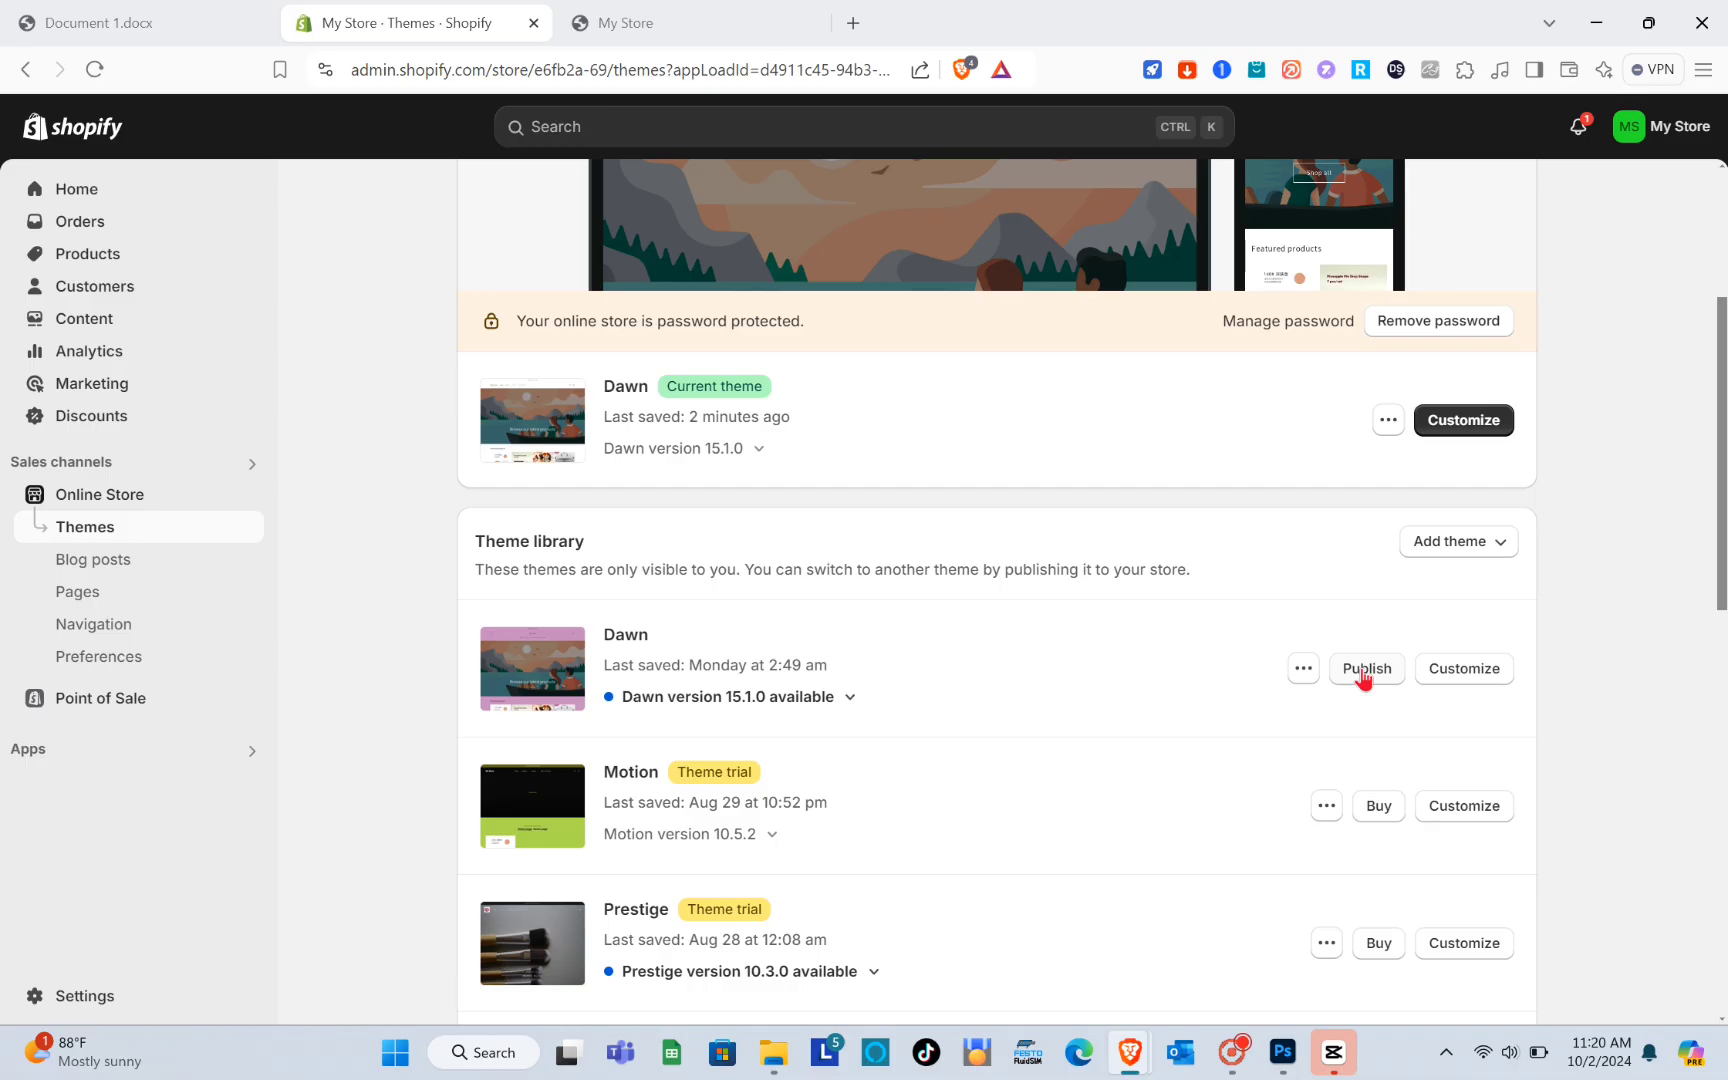
Publish the library's Dawn copy through the Publish Dawn? dialog, then Customize the current theme
click(1476, 632)
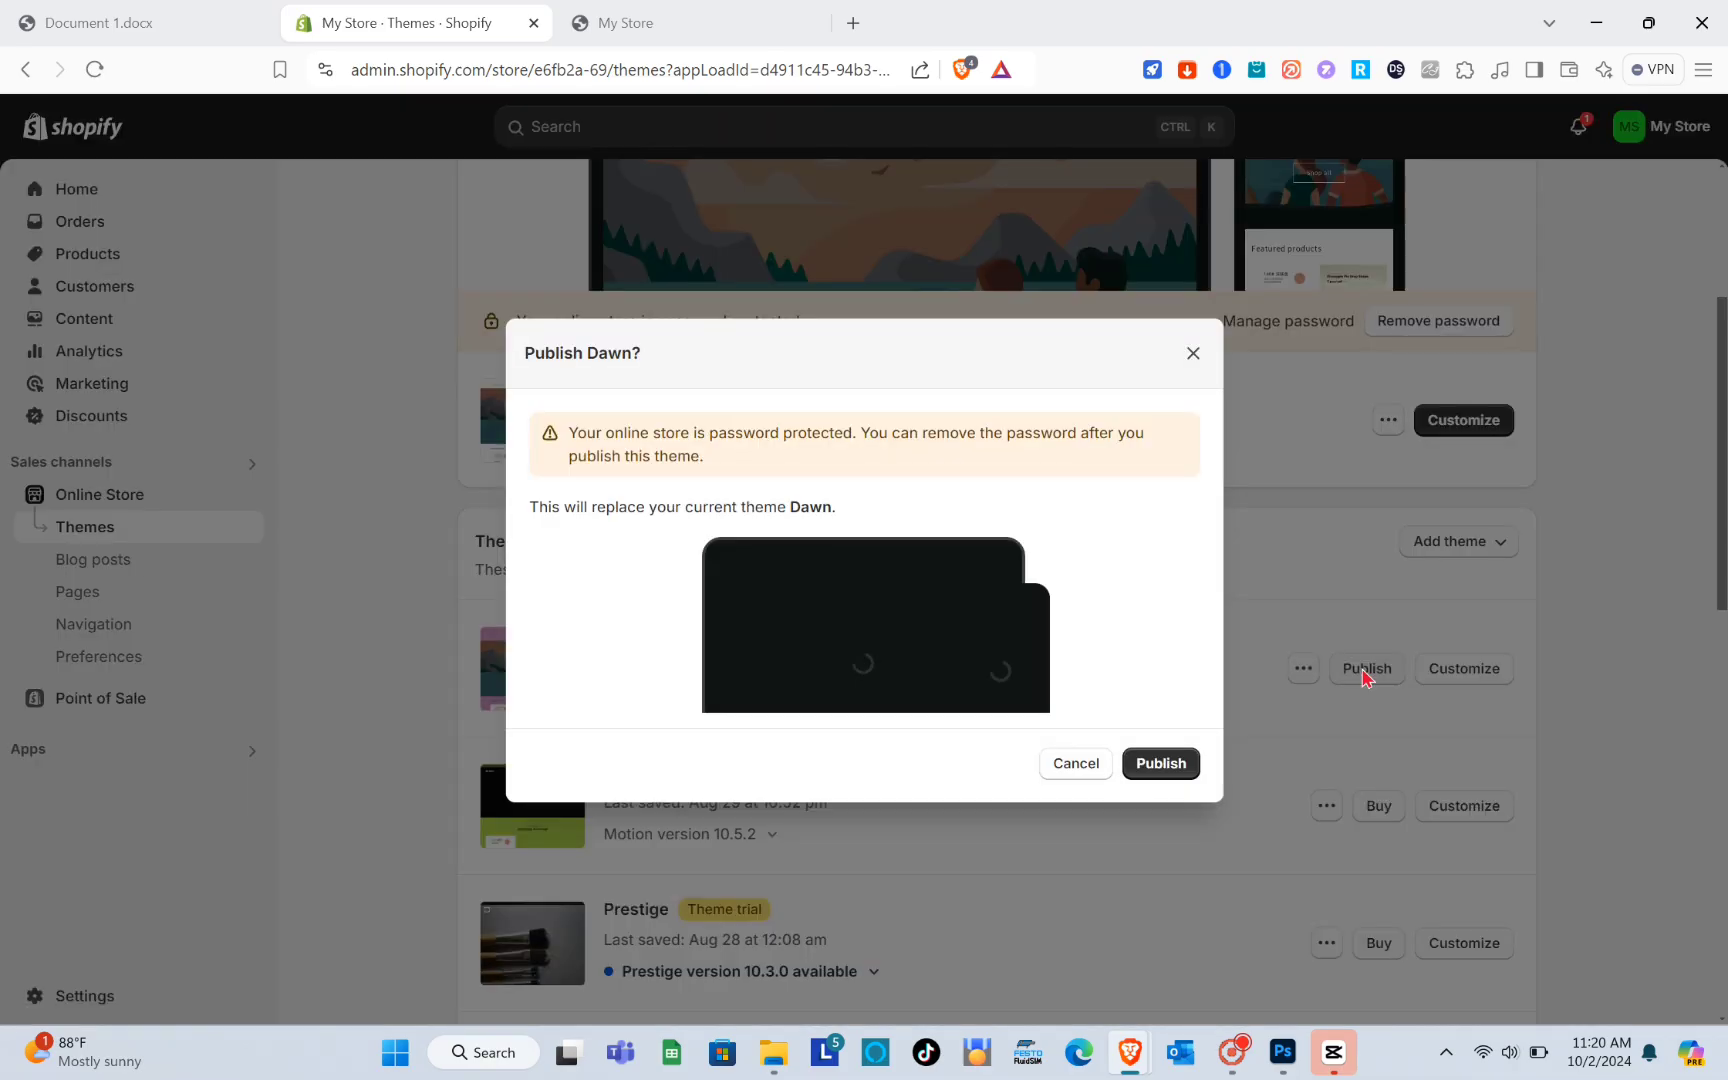
click(1160, 766)
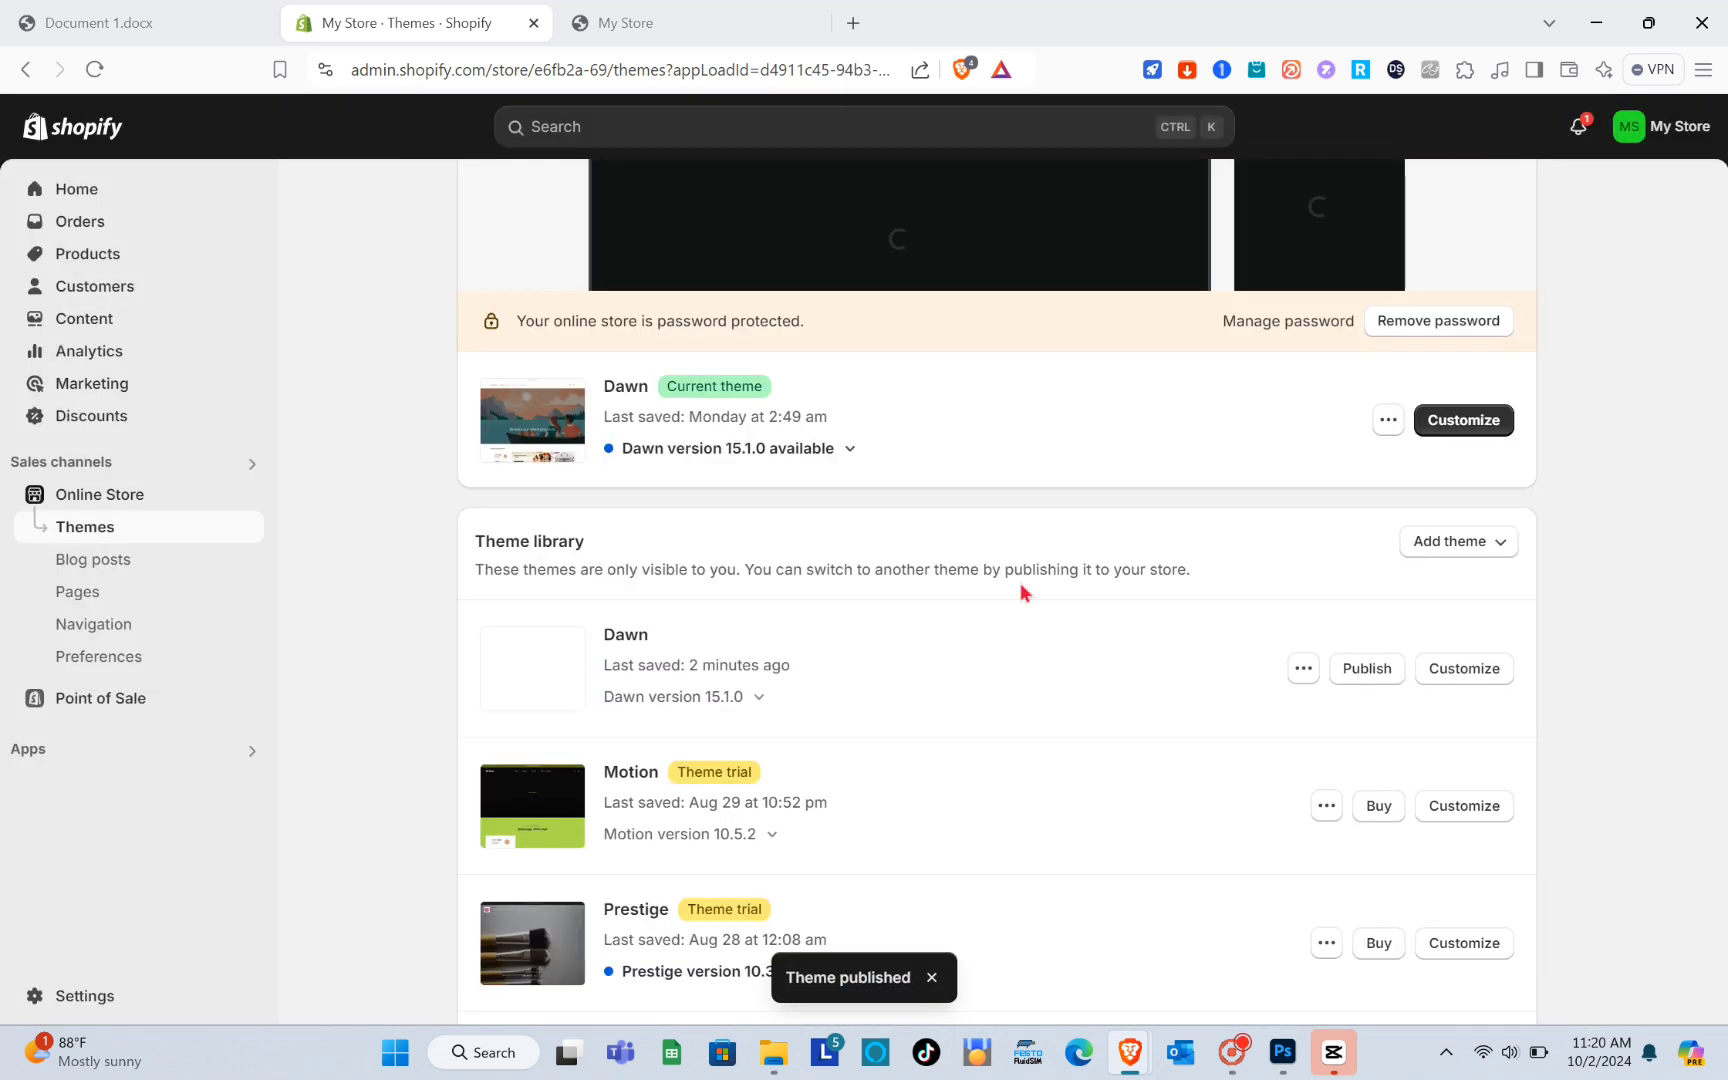
scroll(896, 502, up, 3)
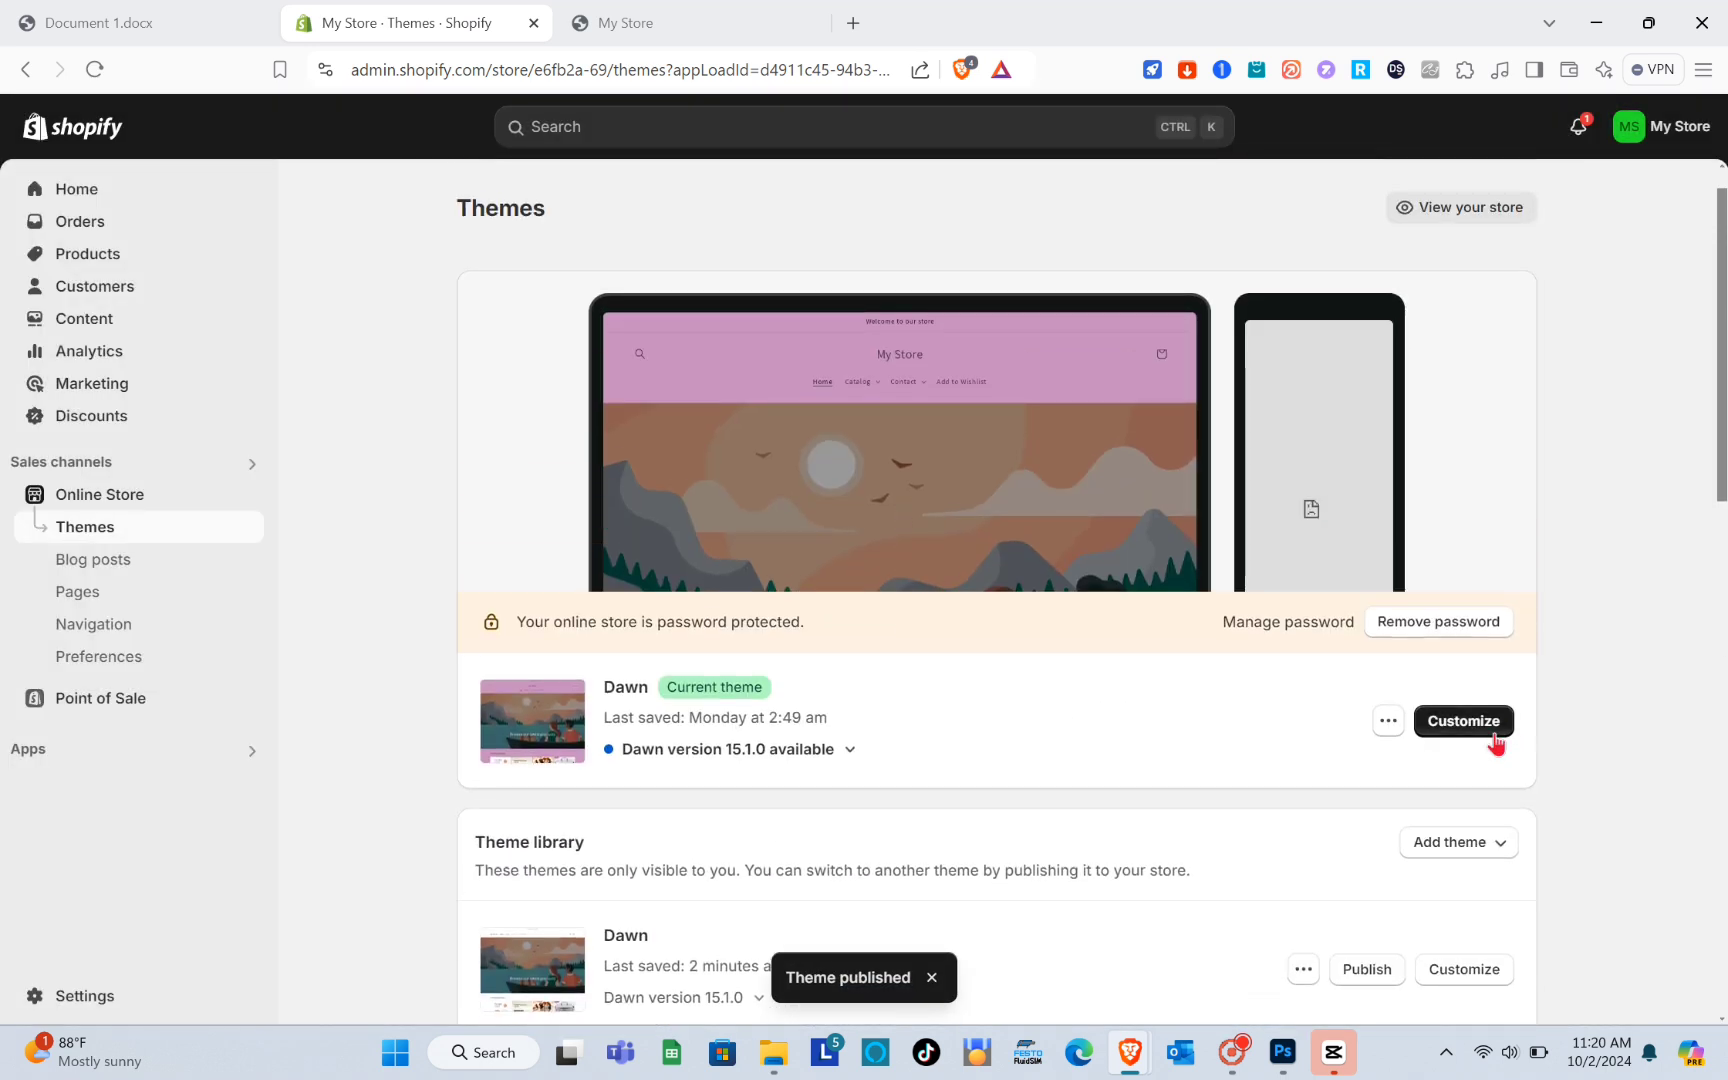
click(1494, 738)
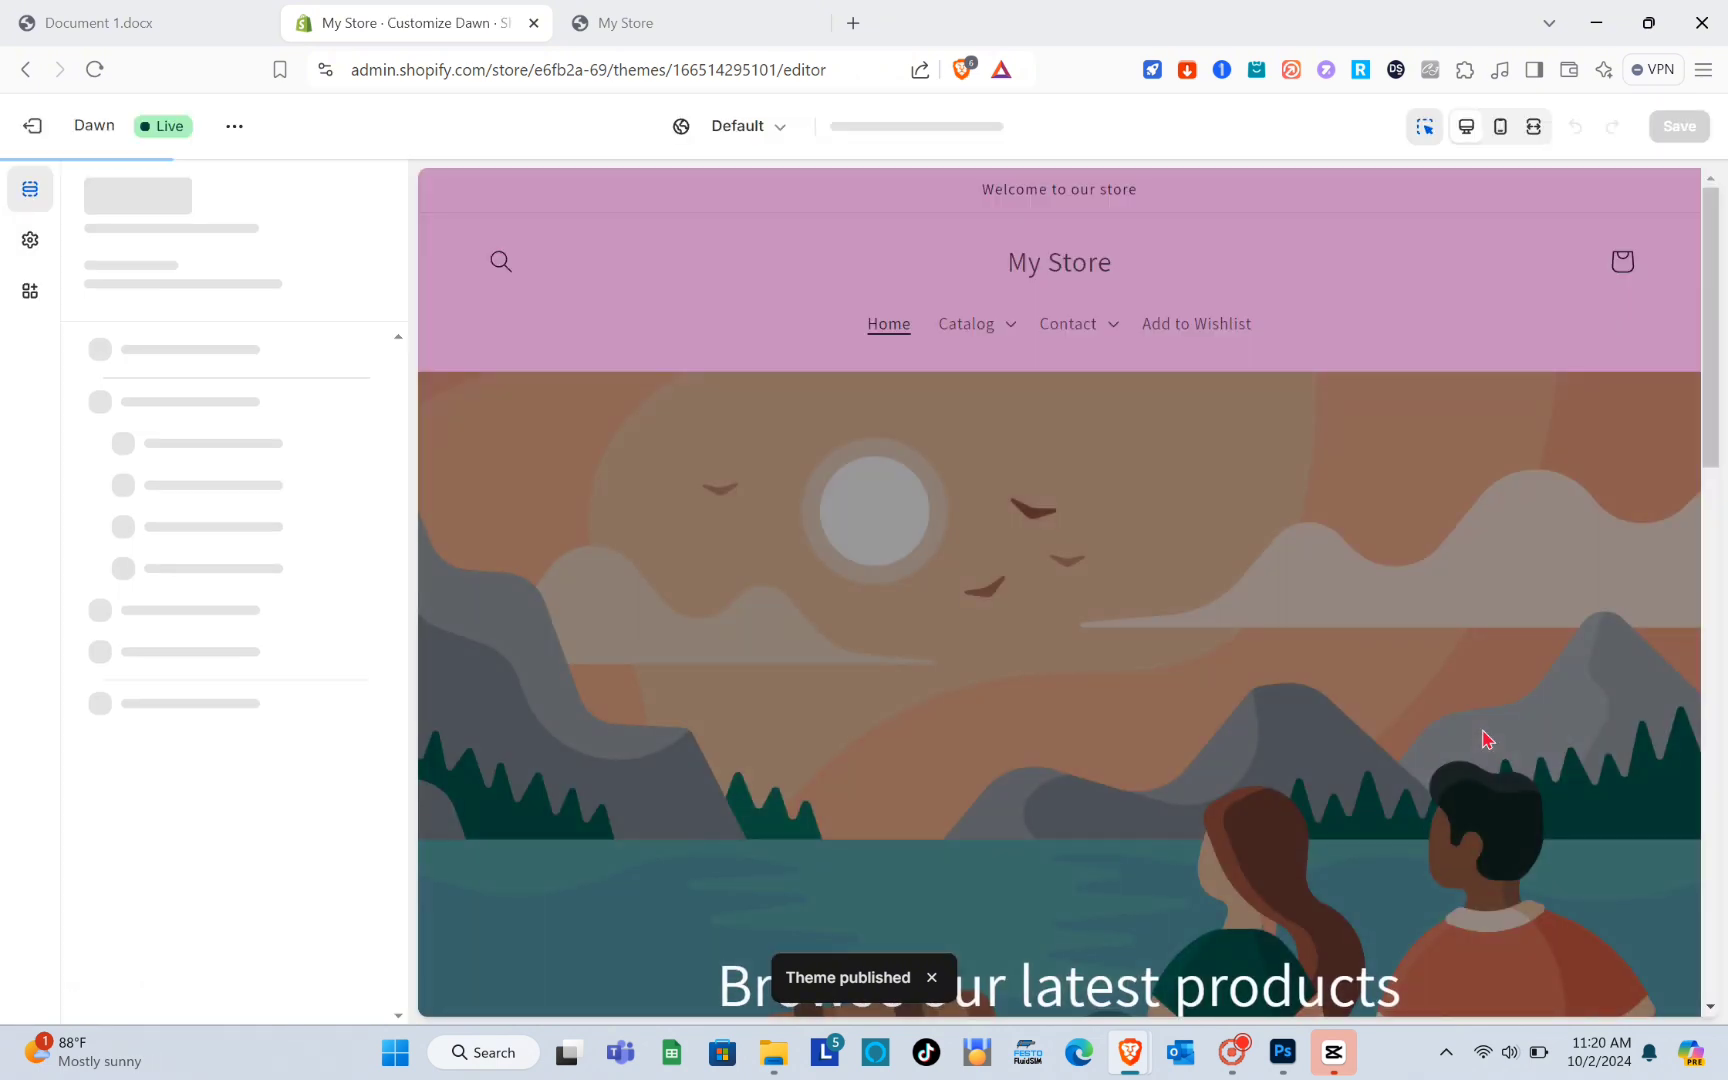
Preview the live Dawn storefront in a new tab, then close it and return to the editor
click(236, 127)
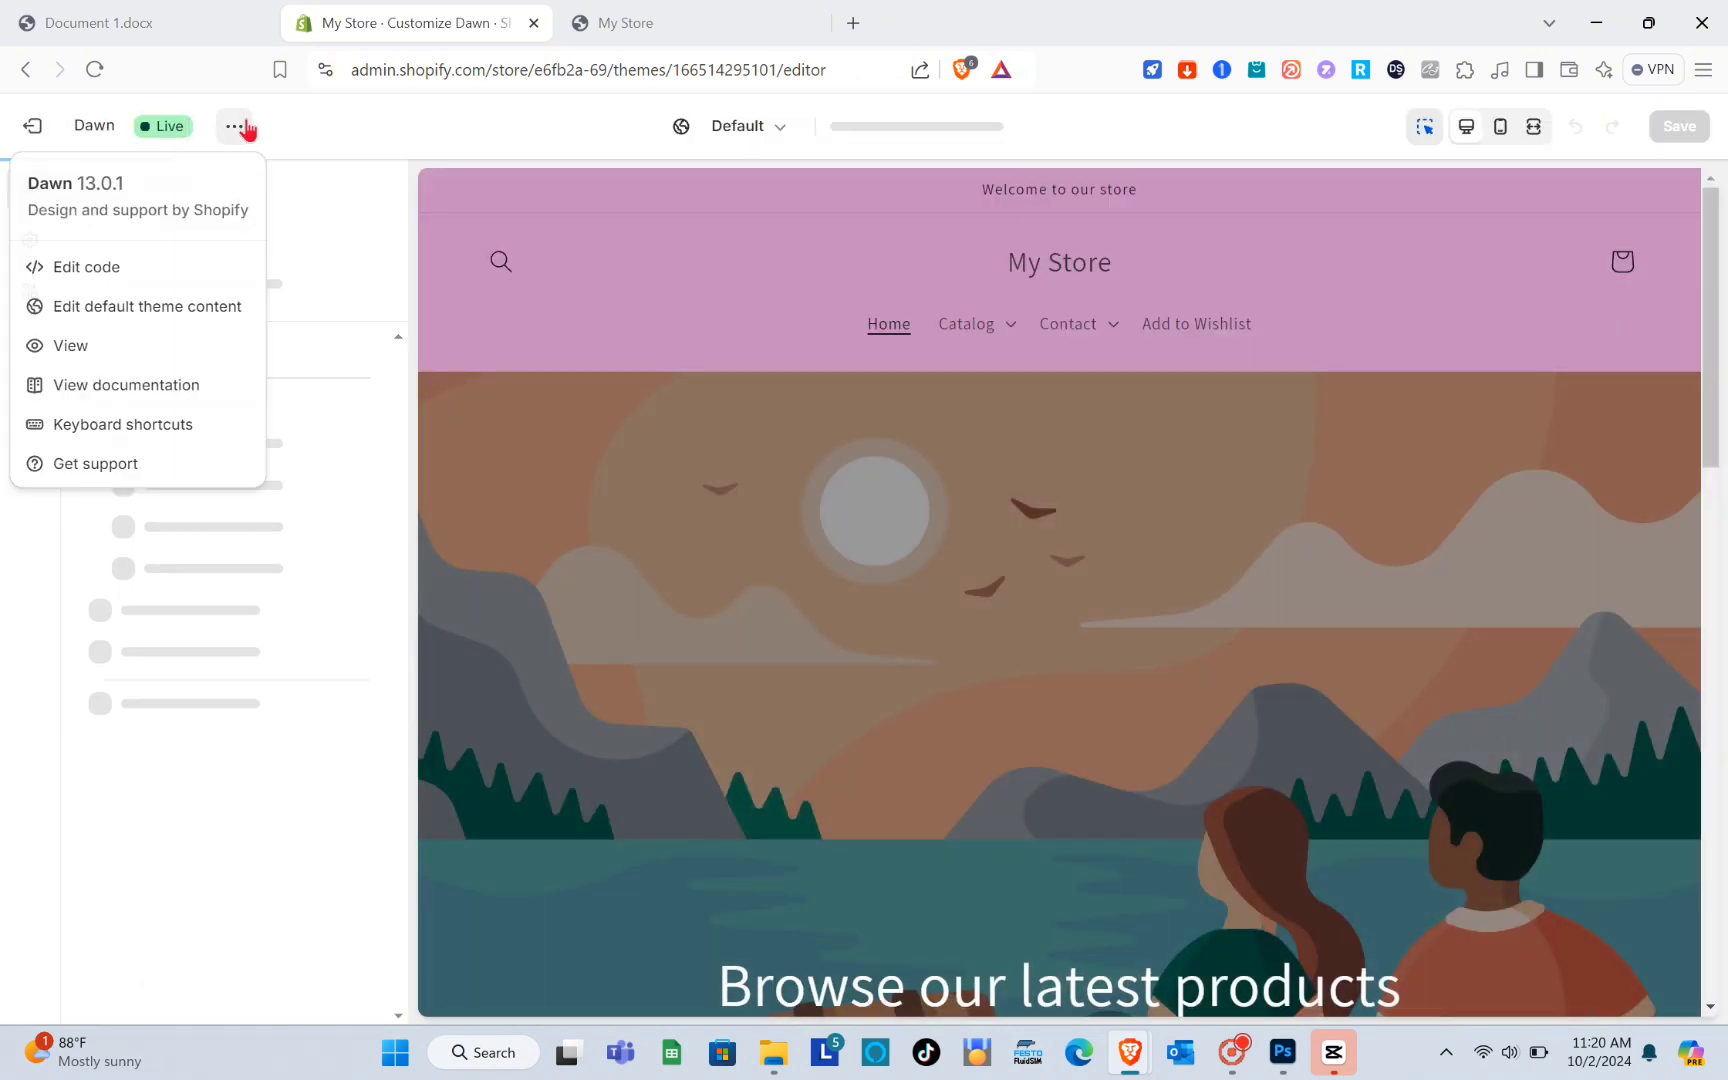
click(113, 346)
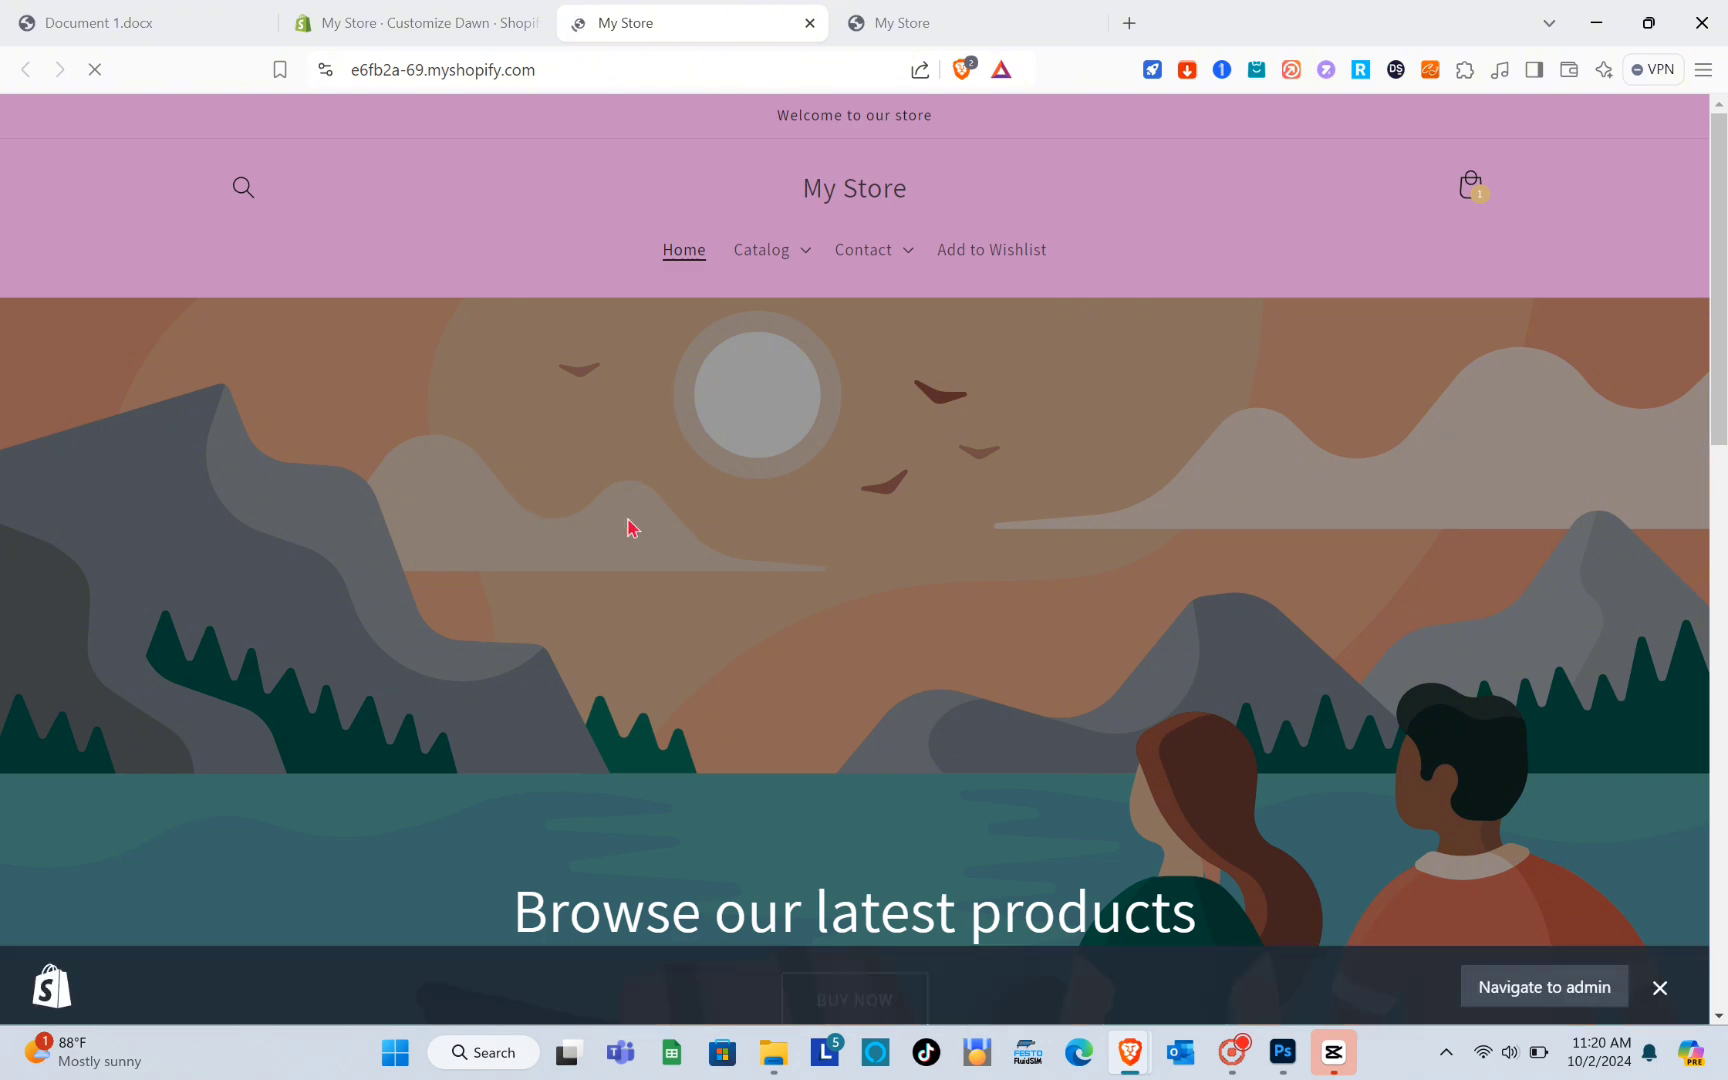
scroll(630, 528, down, 5)
scroll(630, 528, up, 5)
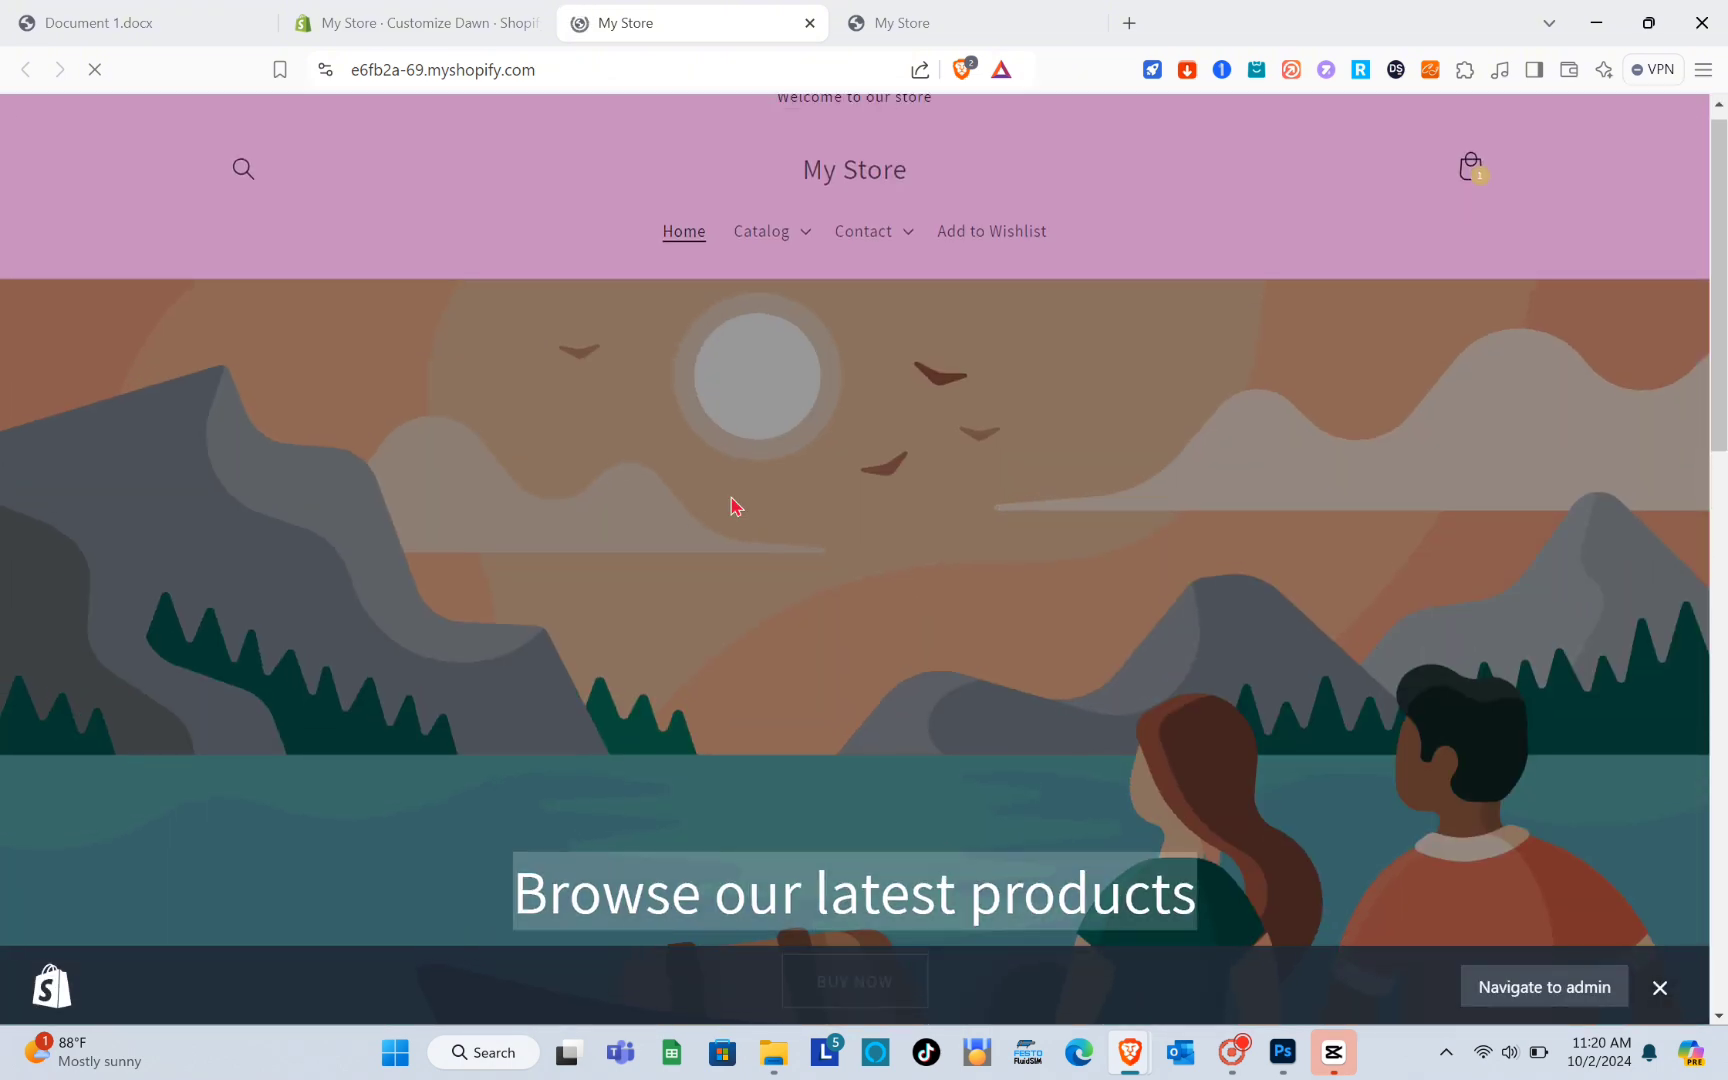
scroll(735, 505, up, 1)
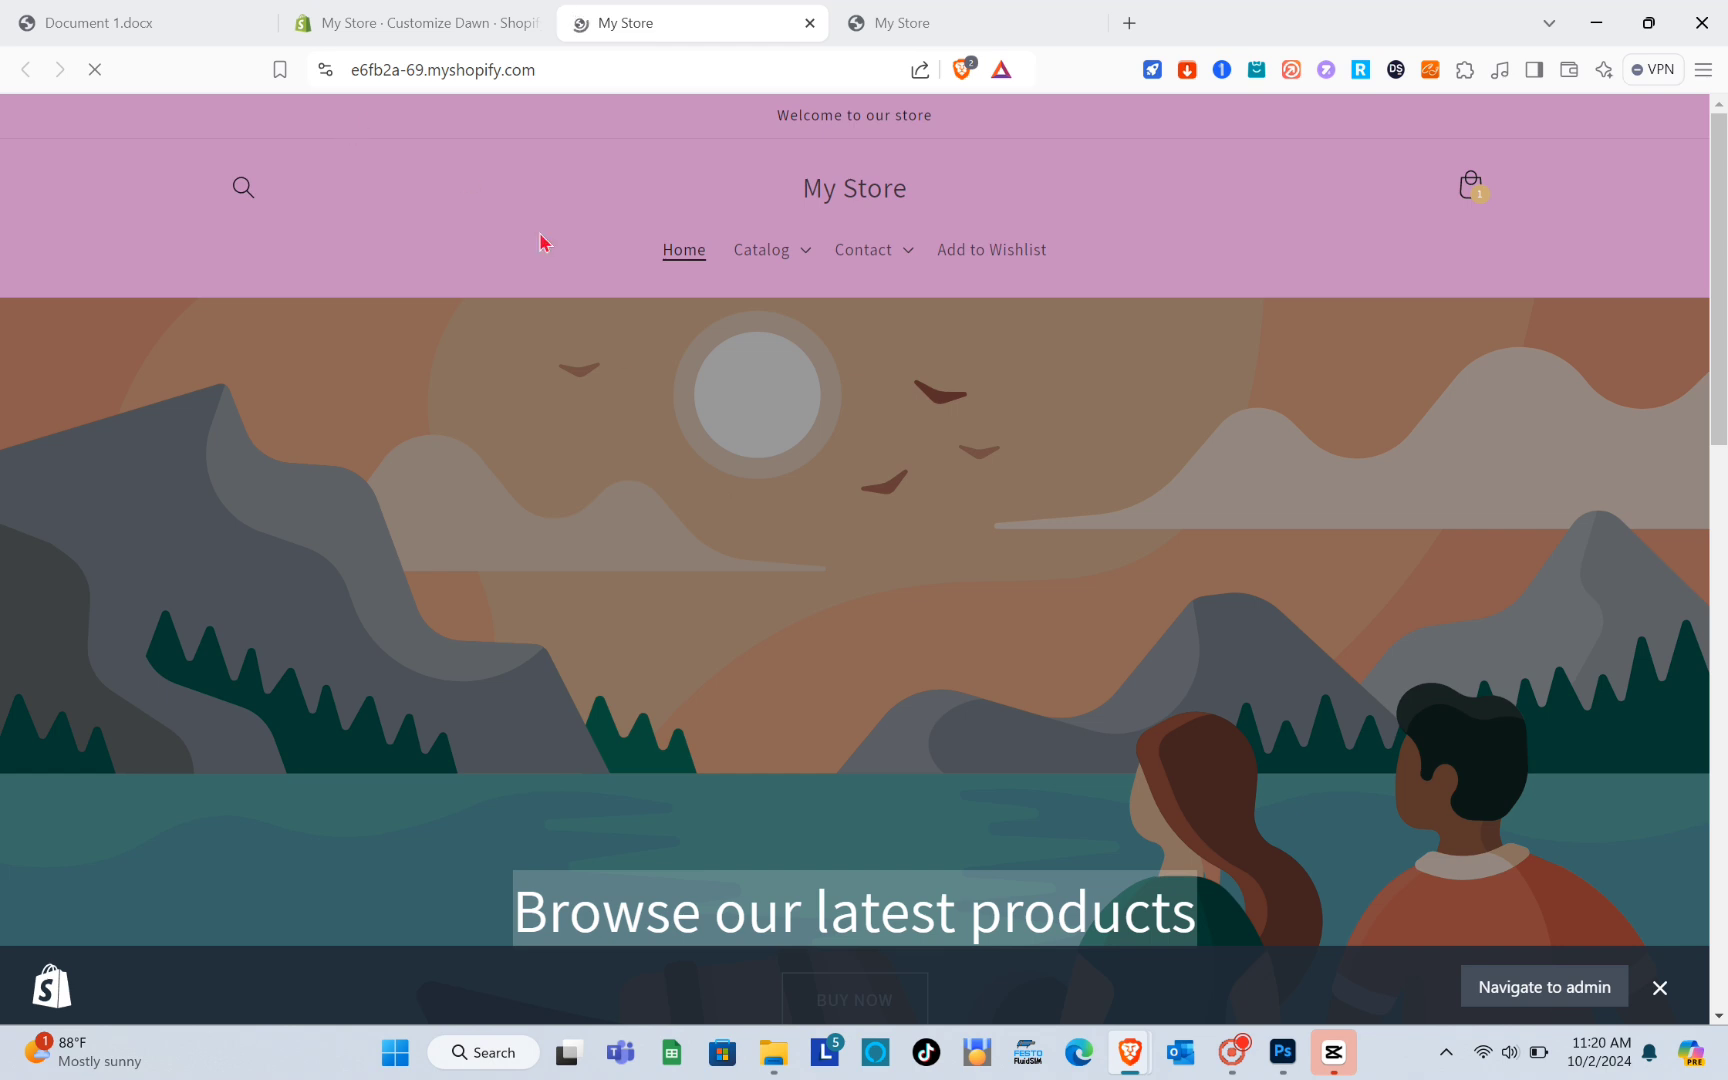
click(436, 19)
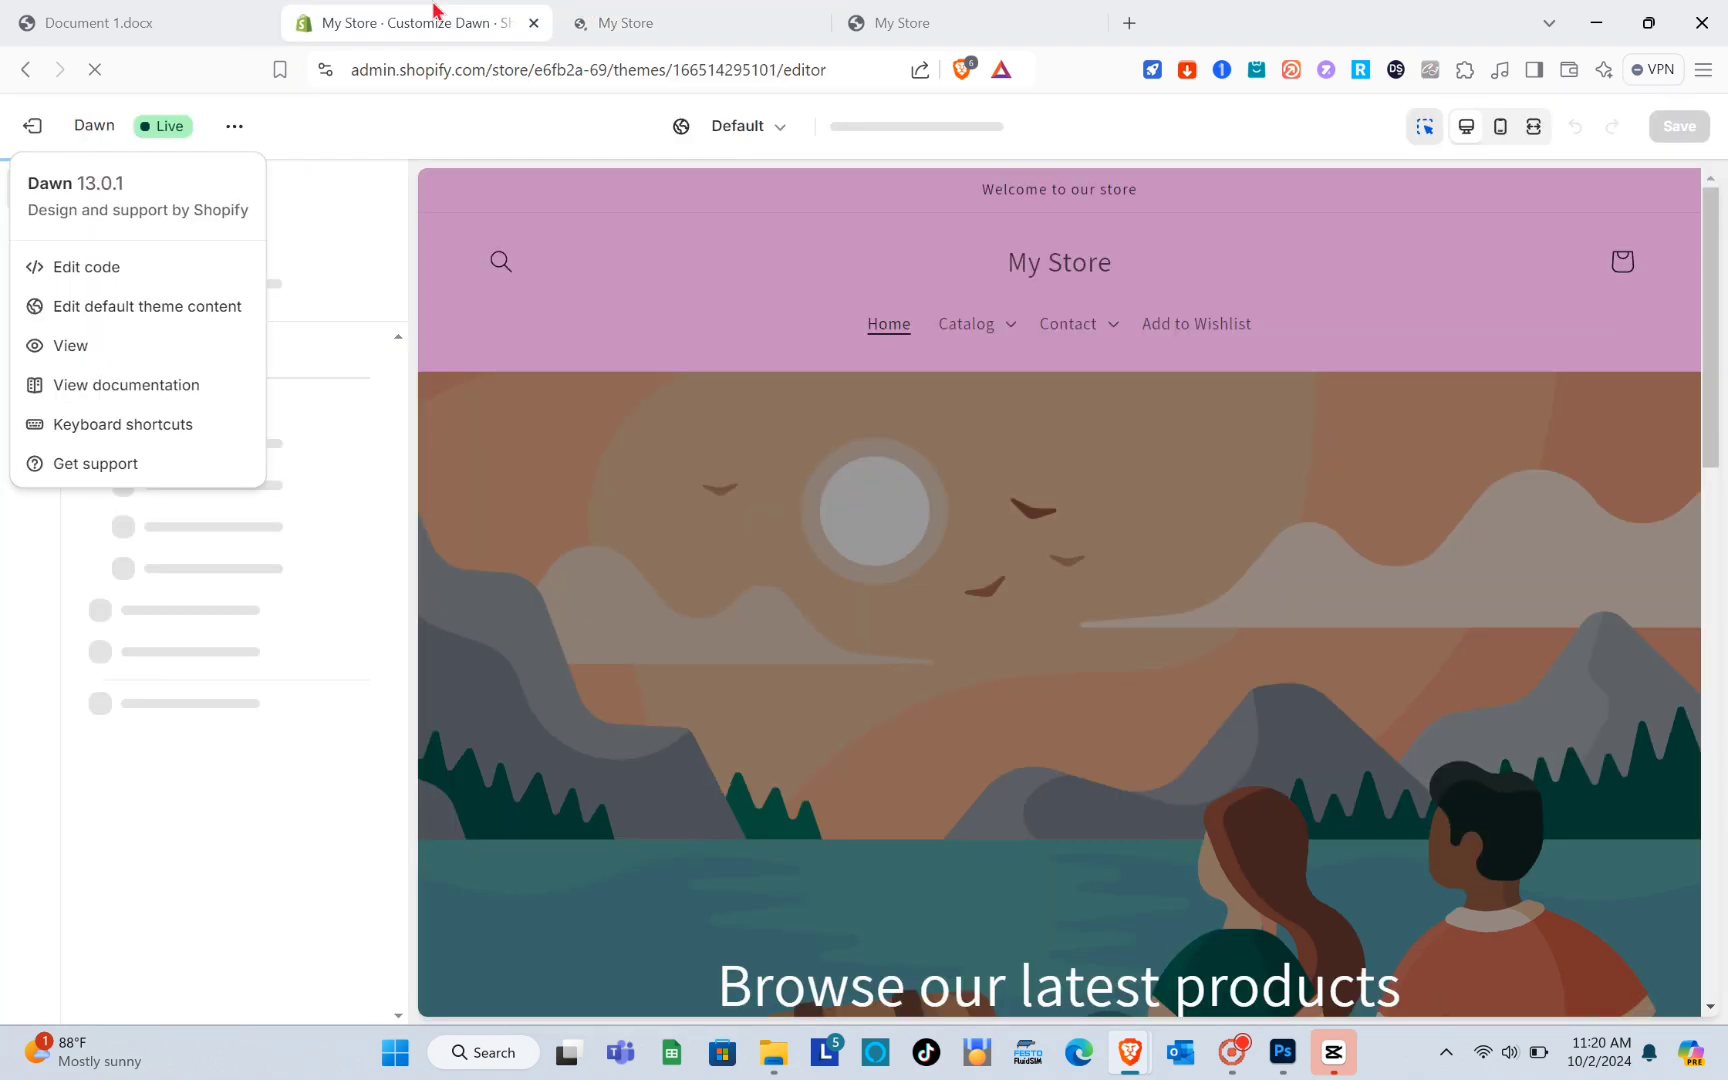
middle_click(706, 28)
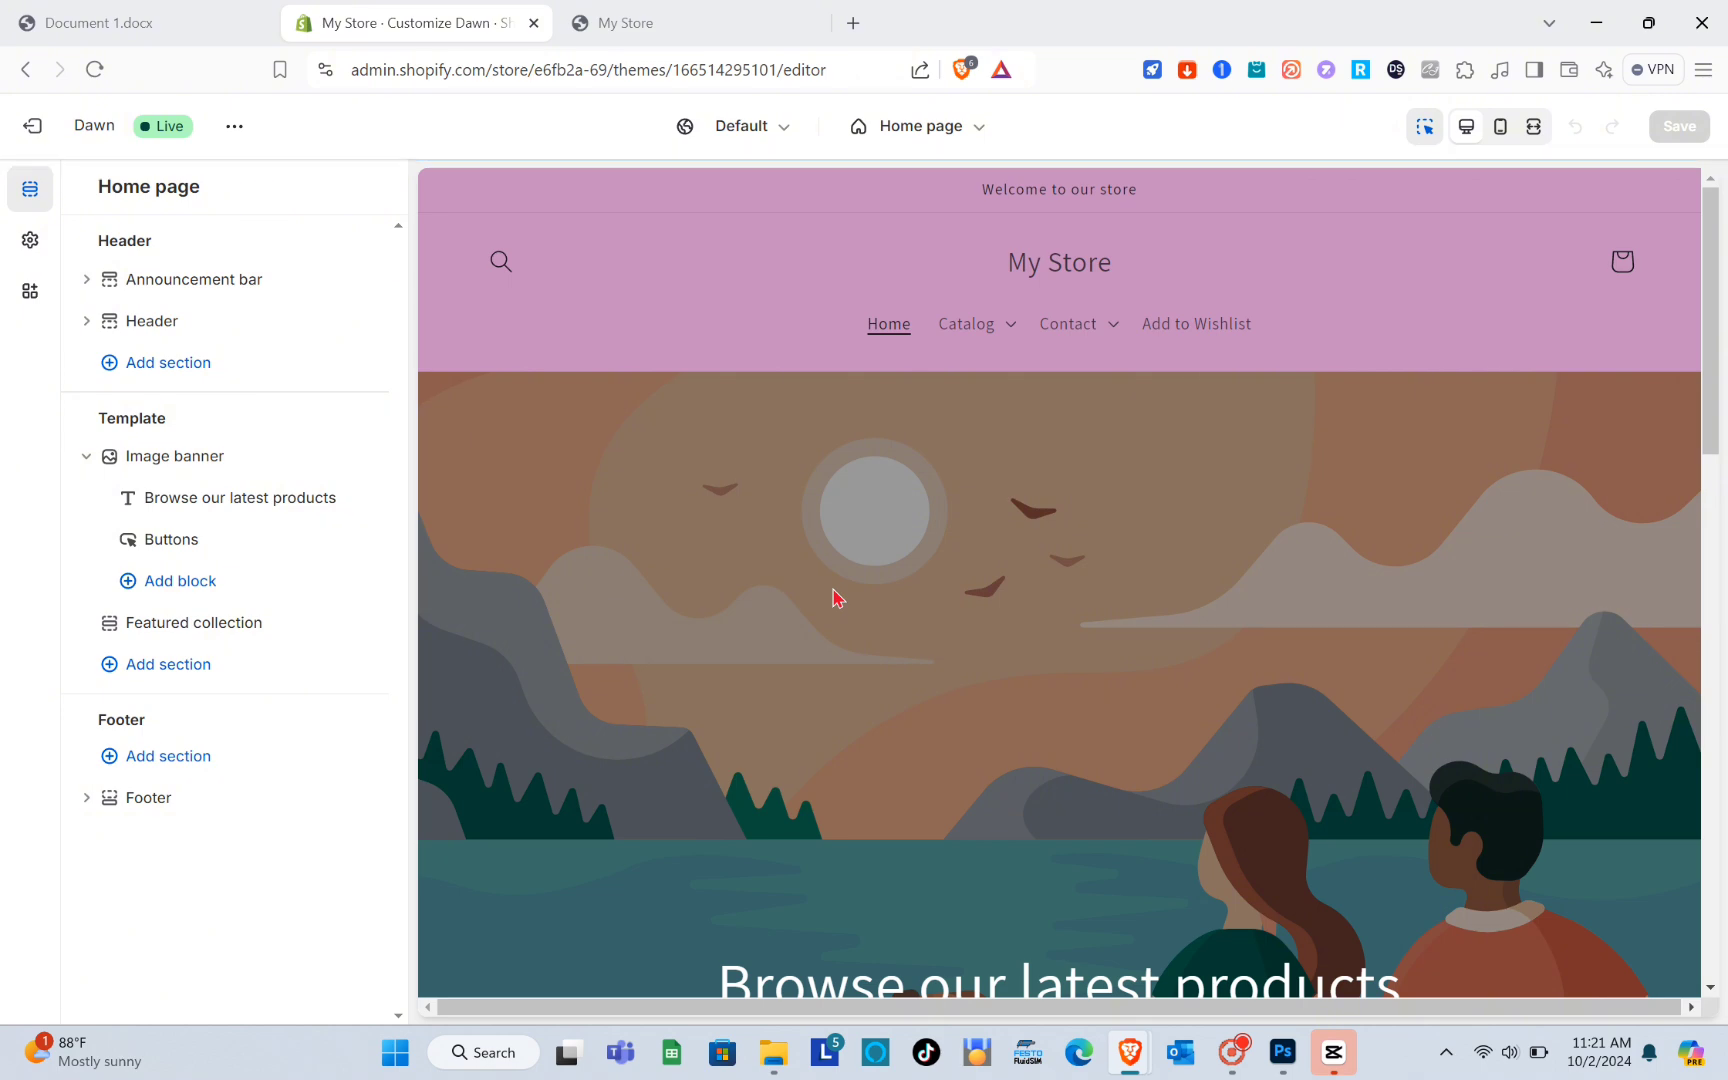
Select the image banner in the preview and scroll through its settings
click(664, 598)
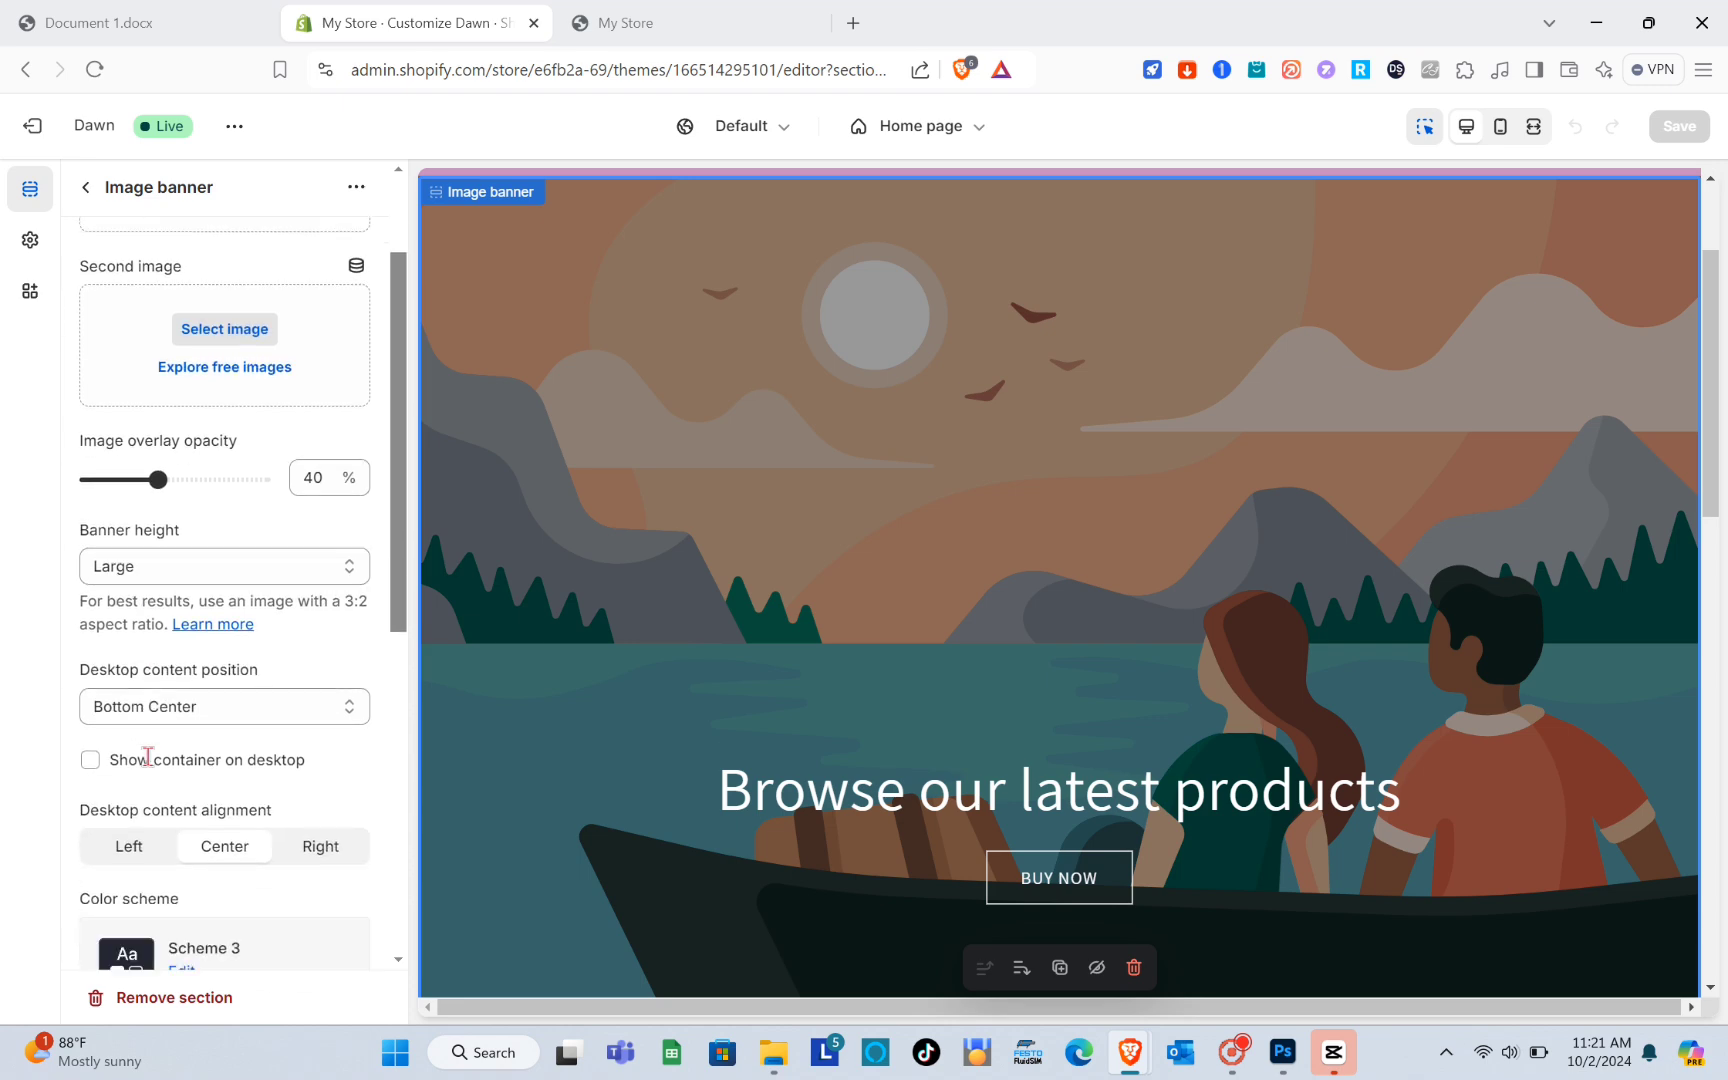
scroll(147, 757, down, 1)
scroll(194, 345, up, 1)
scroll(295, 730, down, 2)
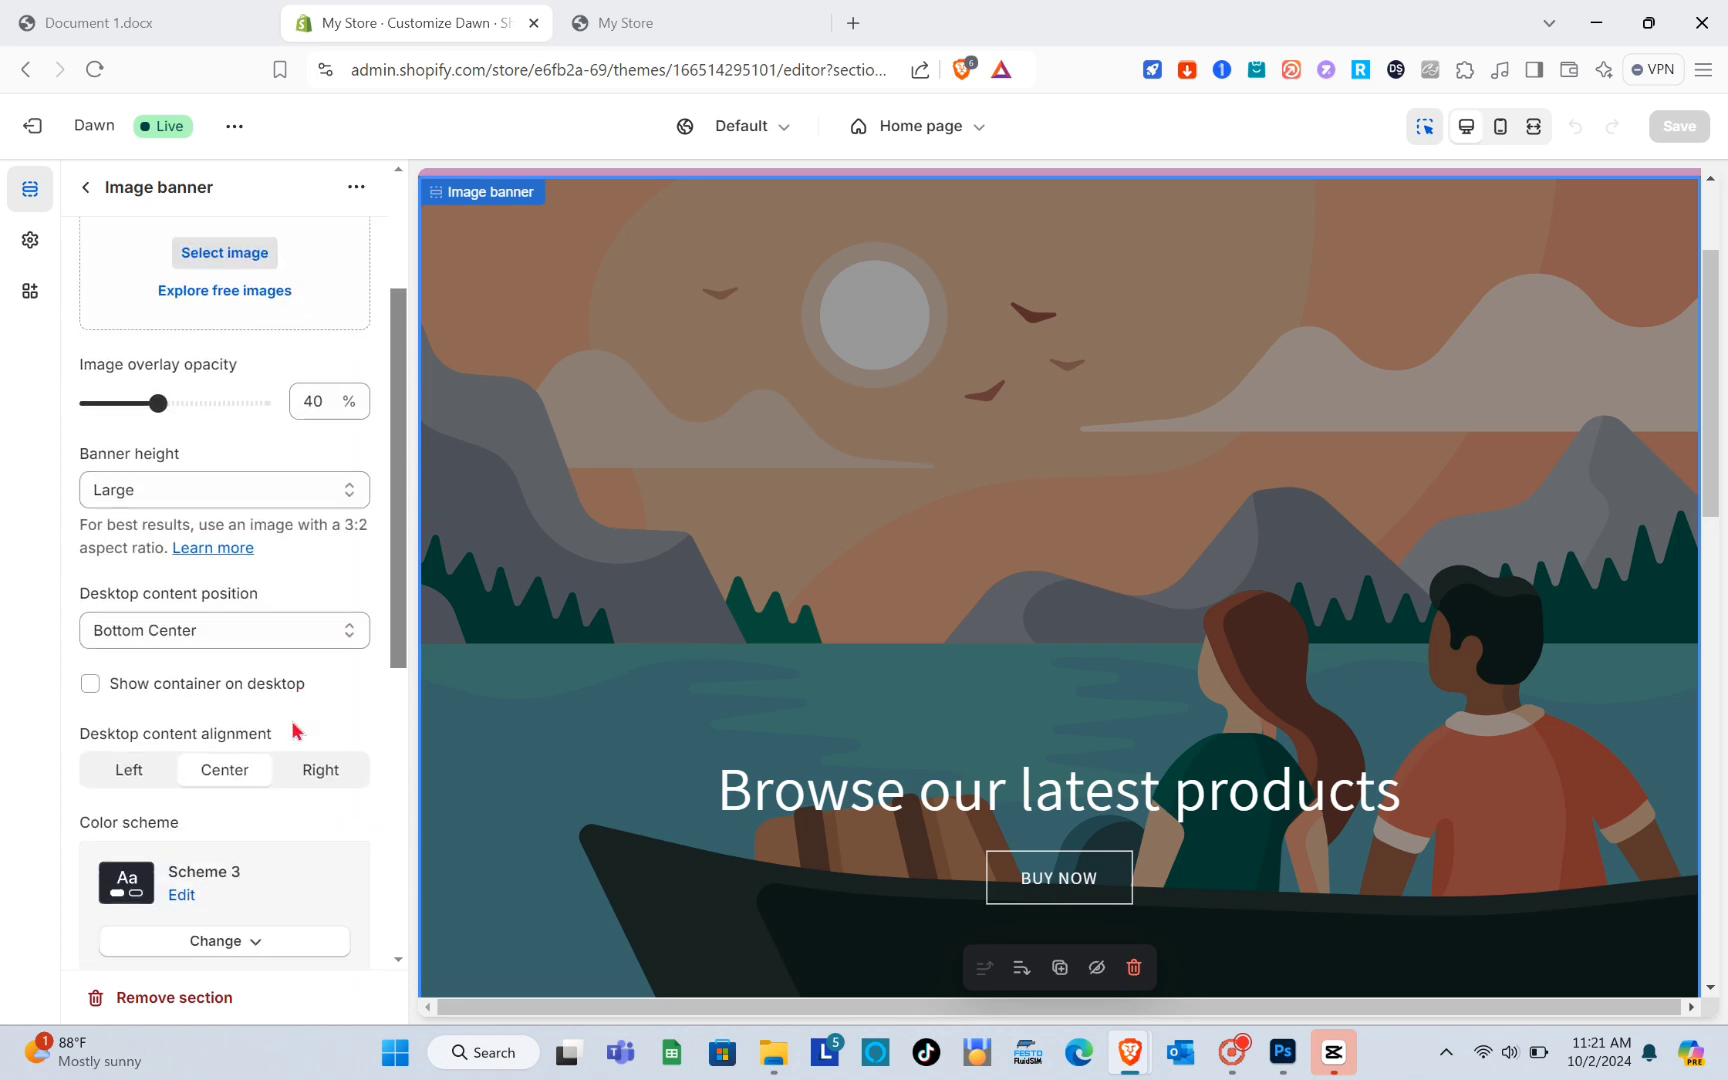
scroll(295, 730, up, 3)
scroll(295, 730, down, 2)
scroll(295, 730, up, 3)
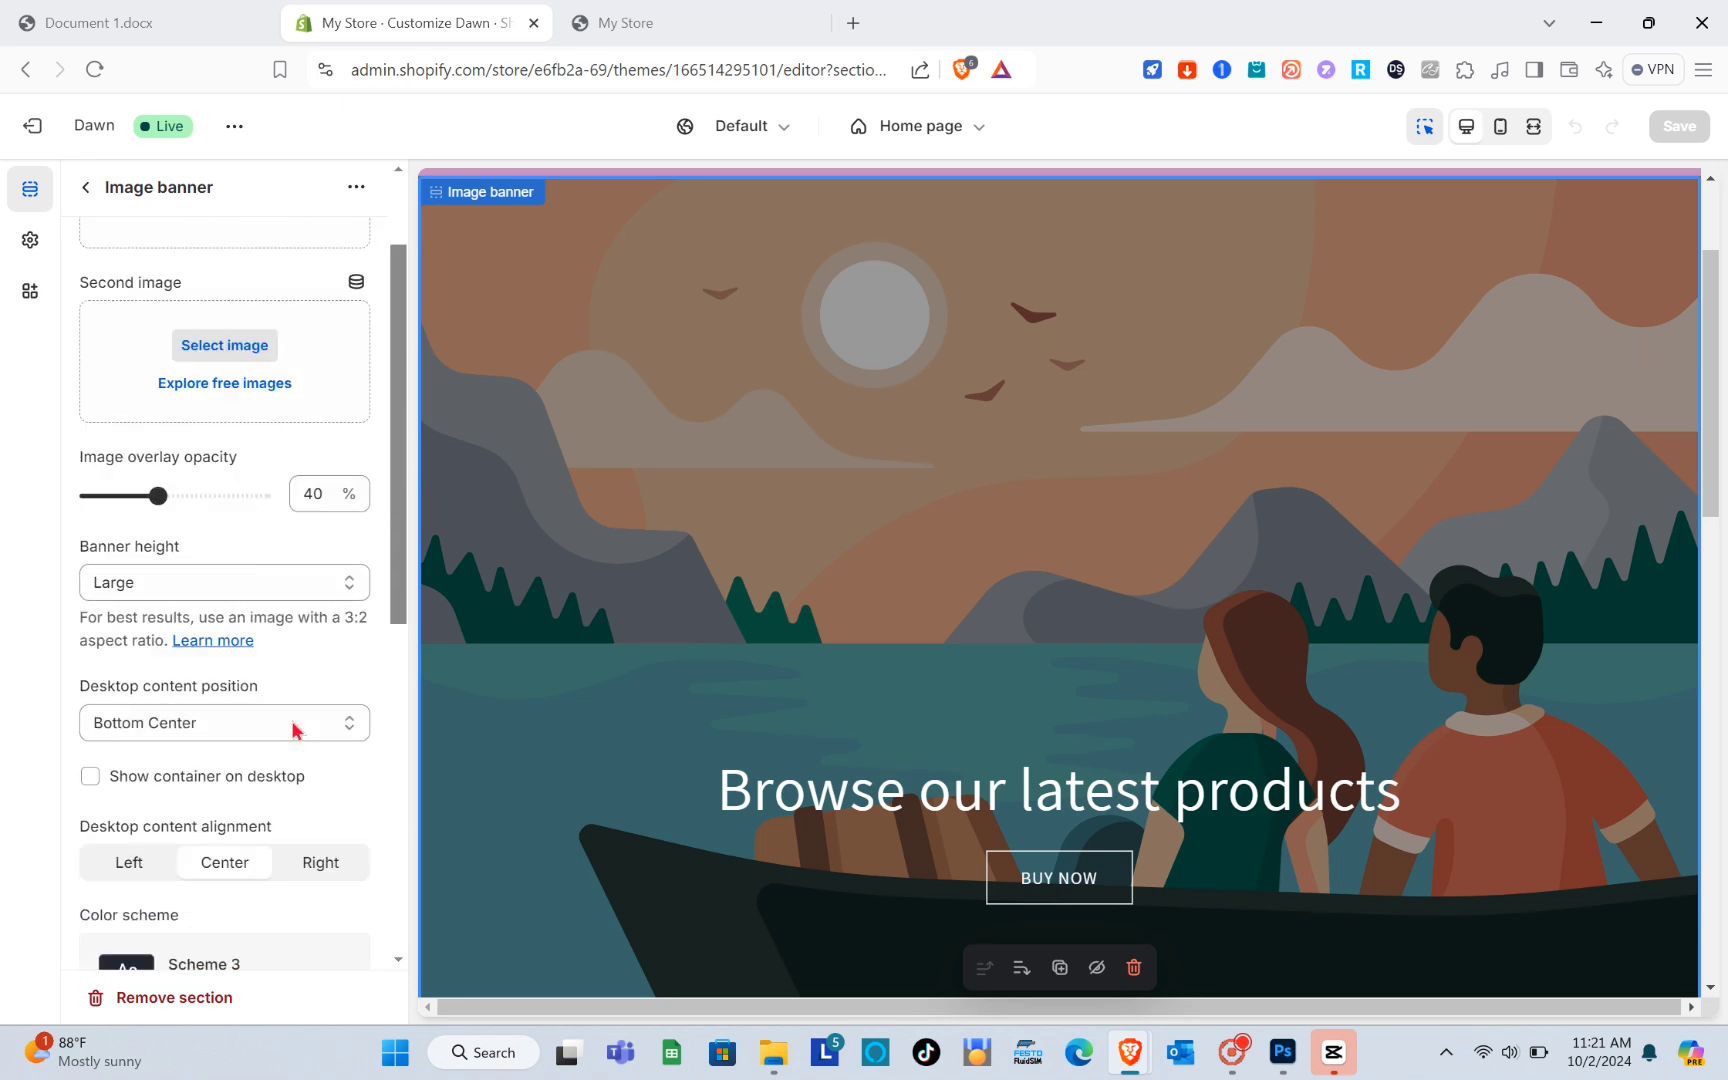
scroll(295, 730, down, 4)
scroll(295, 730, up, 3)
scroll(232, 502, up, 2)
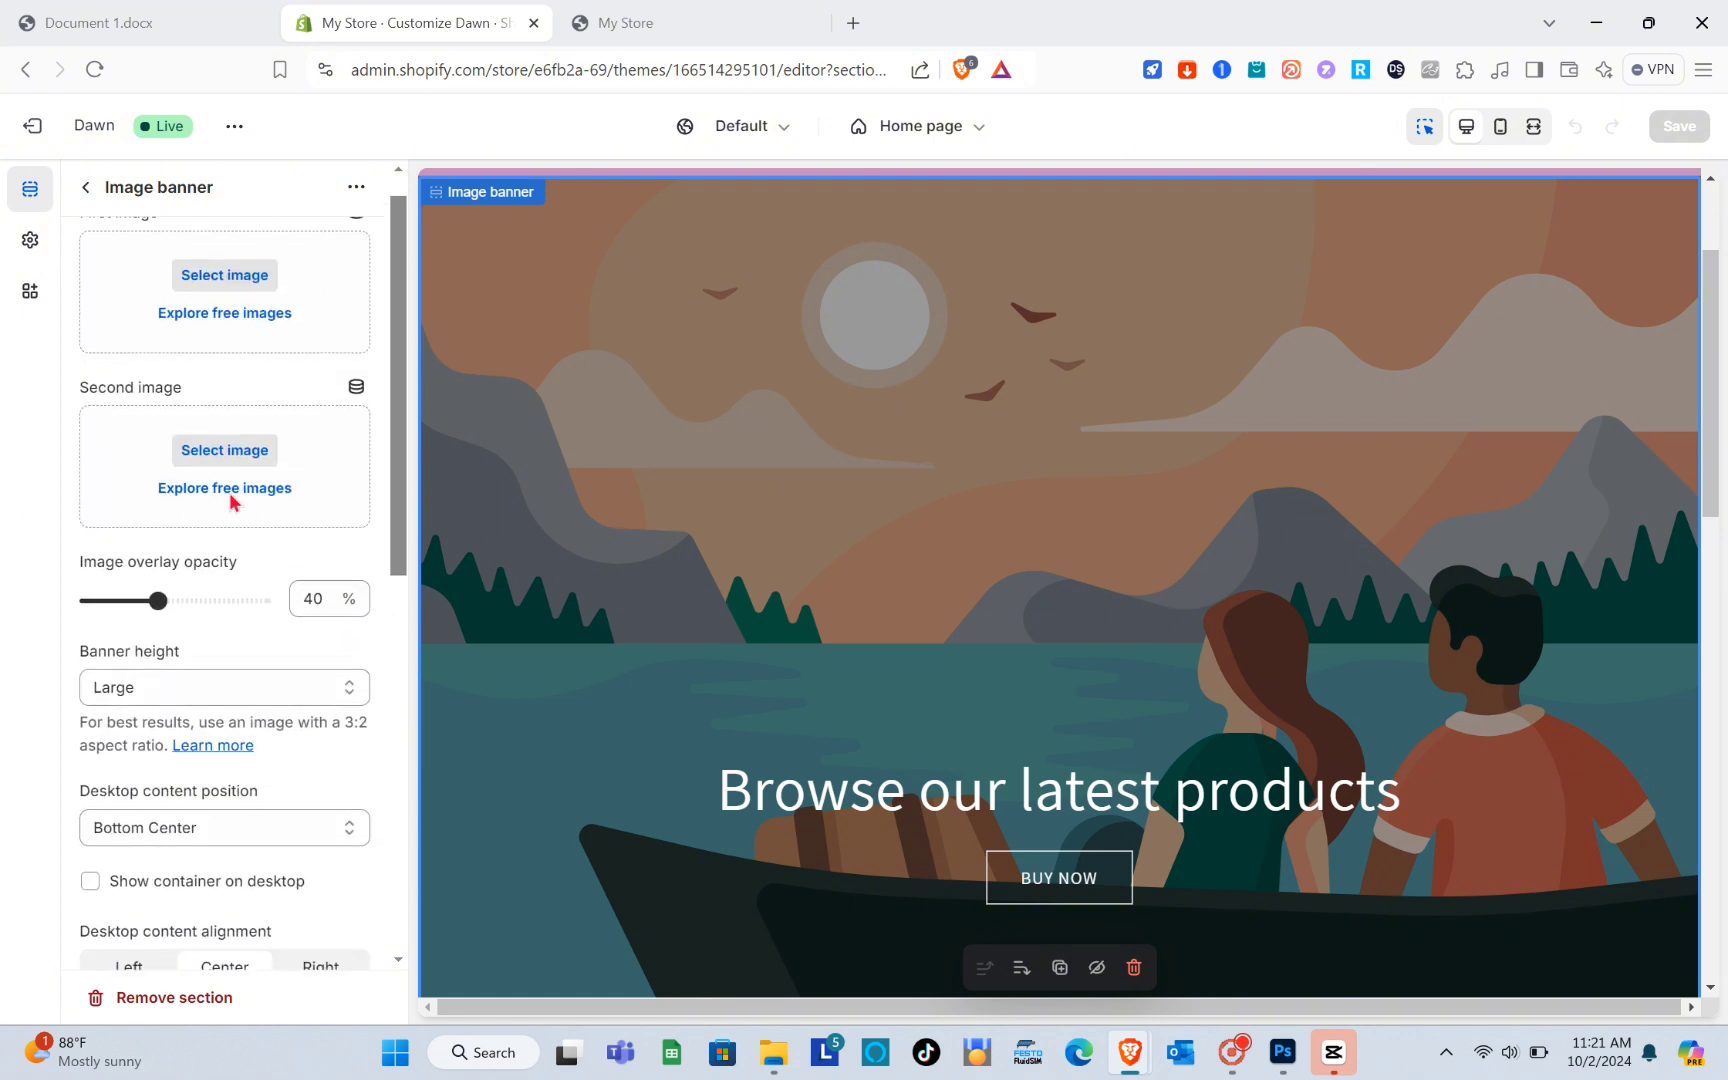
scroll(259, 800, up, 1)
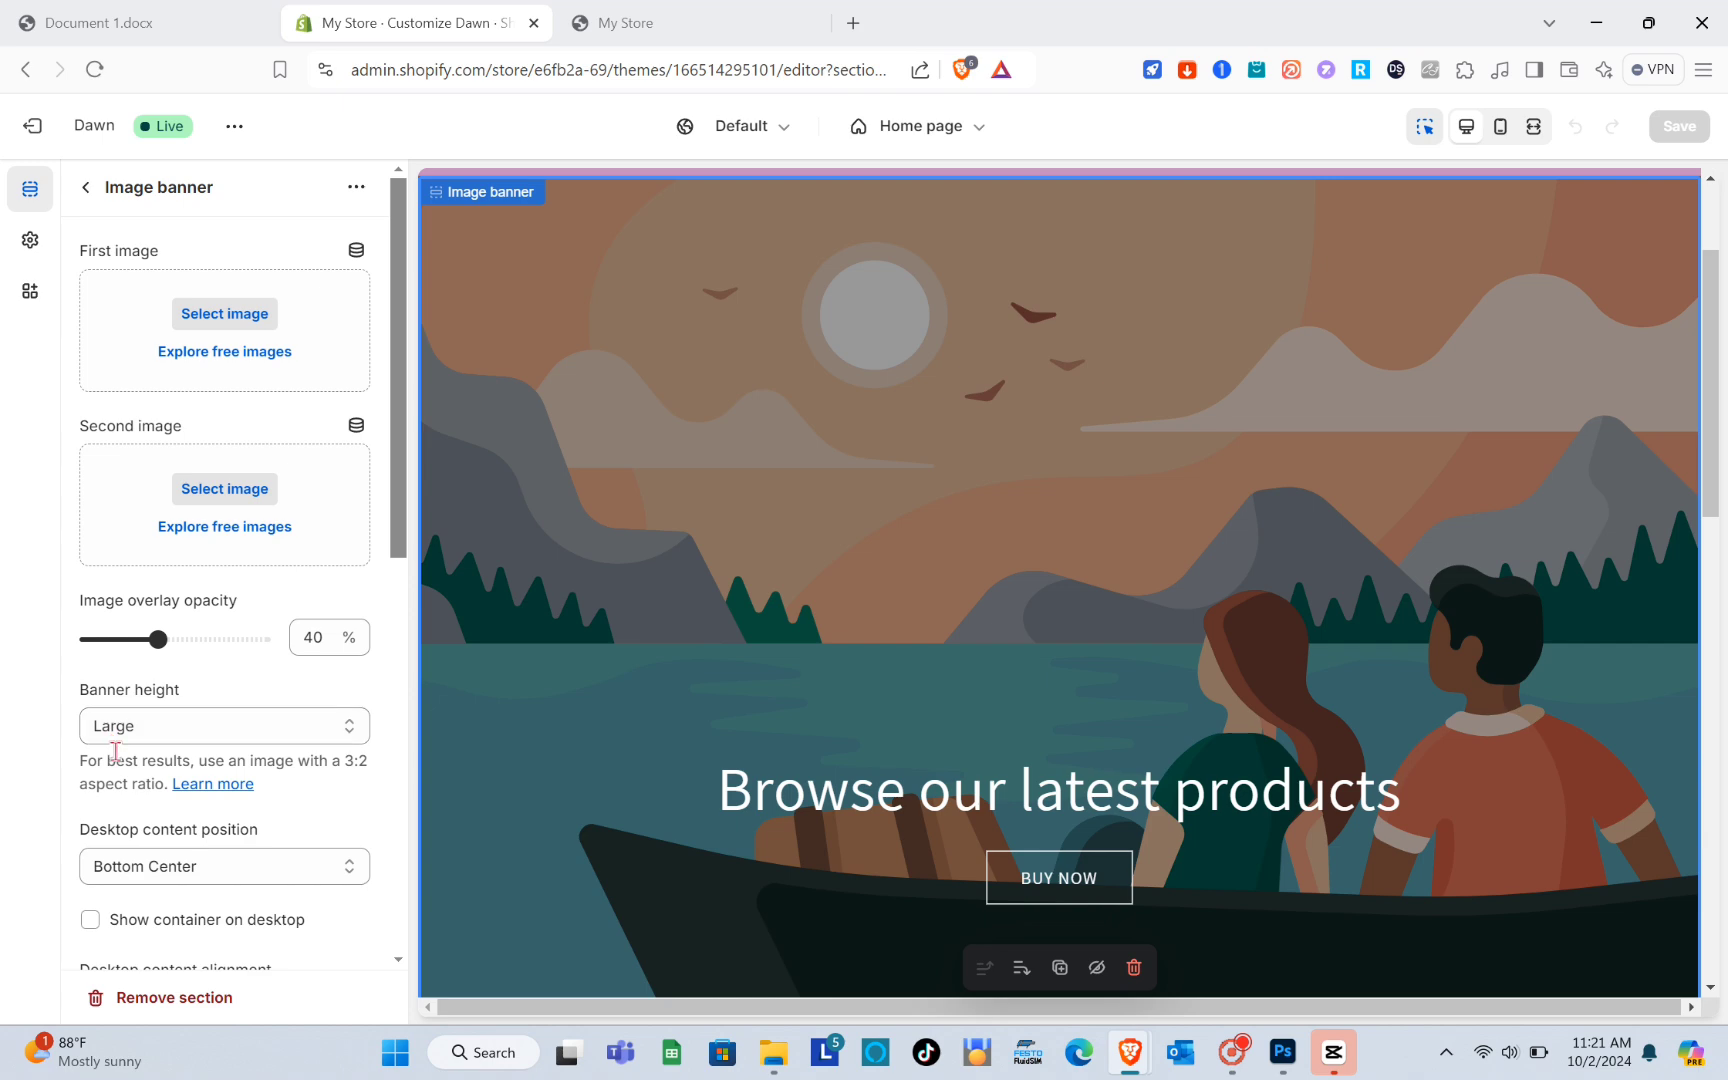
Glance at the live storefront, then exit the theme editor to the Themes page
click(687, 11)
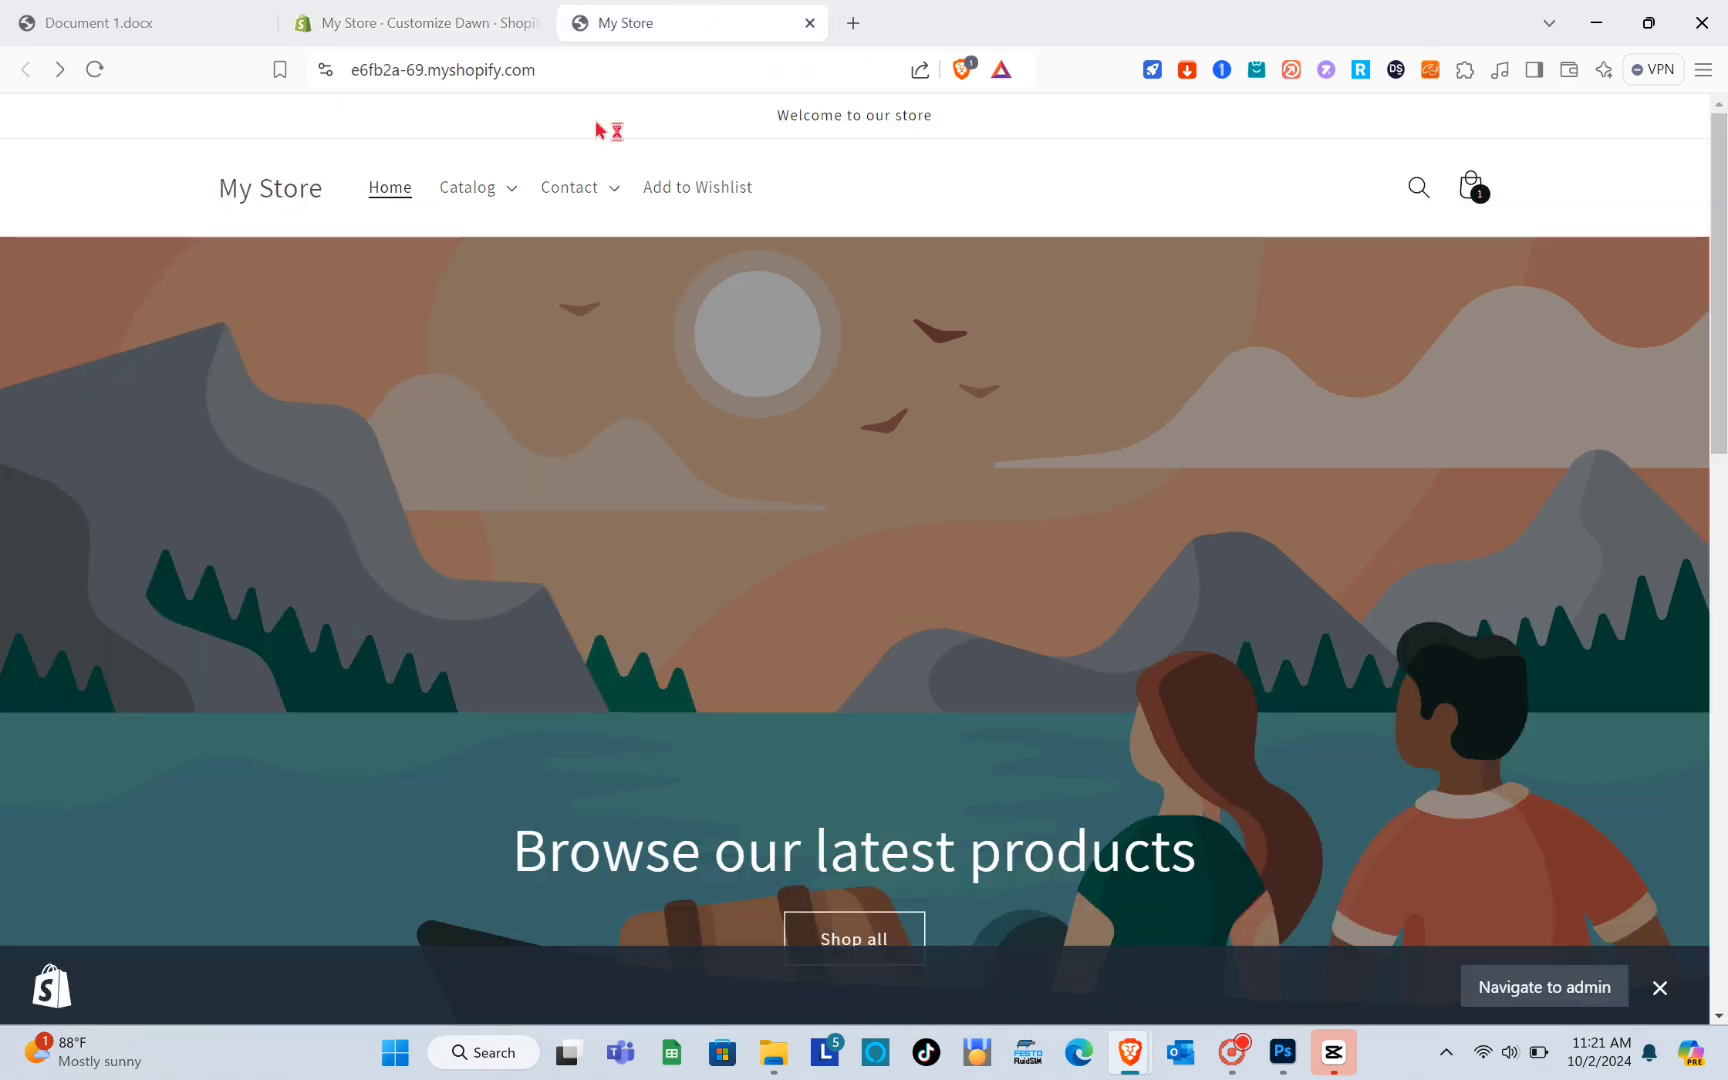
click(415, 22)
click(32, 125)
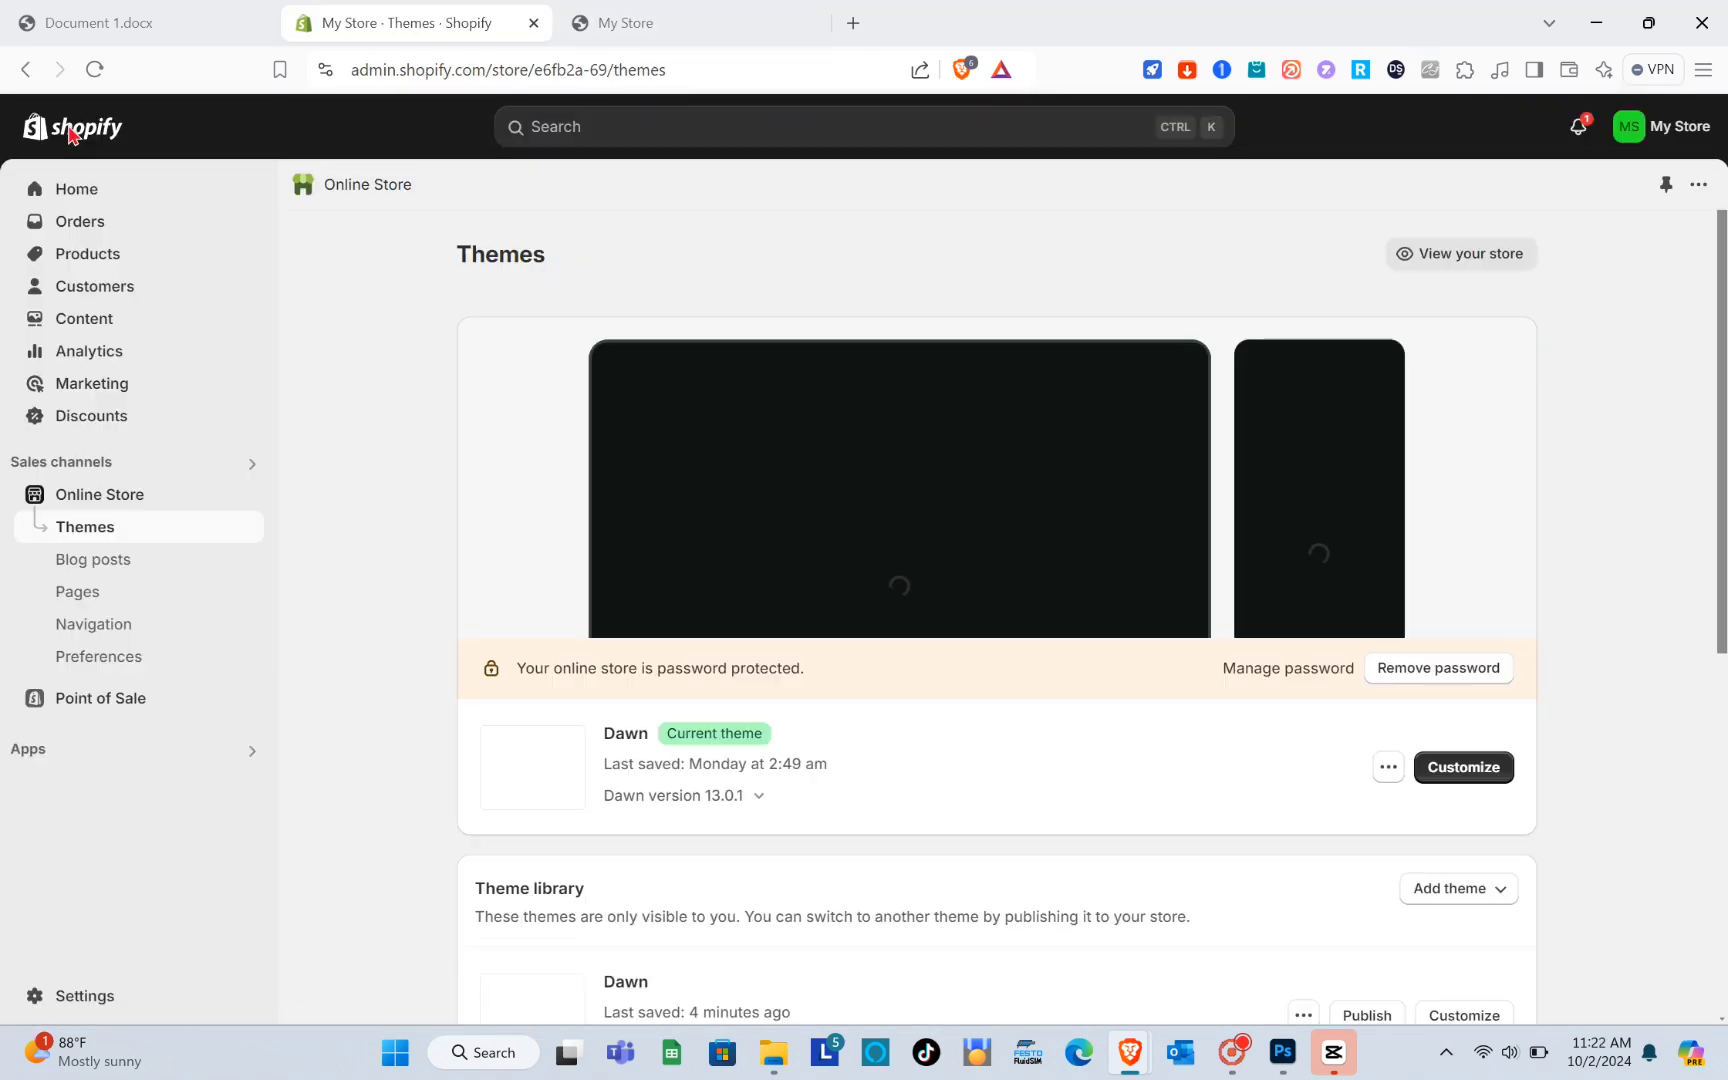
Add Dawn from Popular free themes, publish the new copy, and open it in Customize
scroll(839, 845, down, 12)
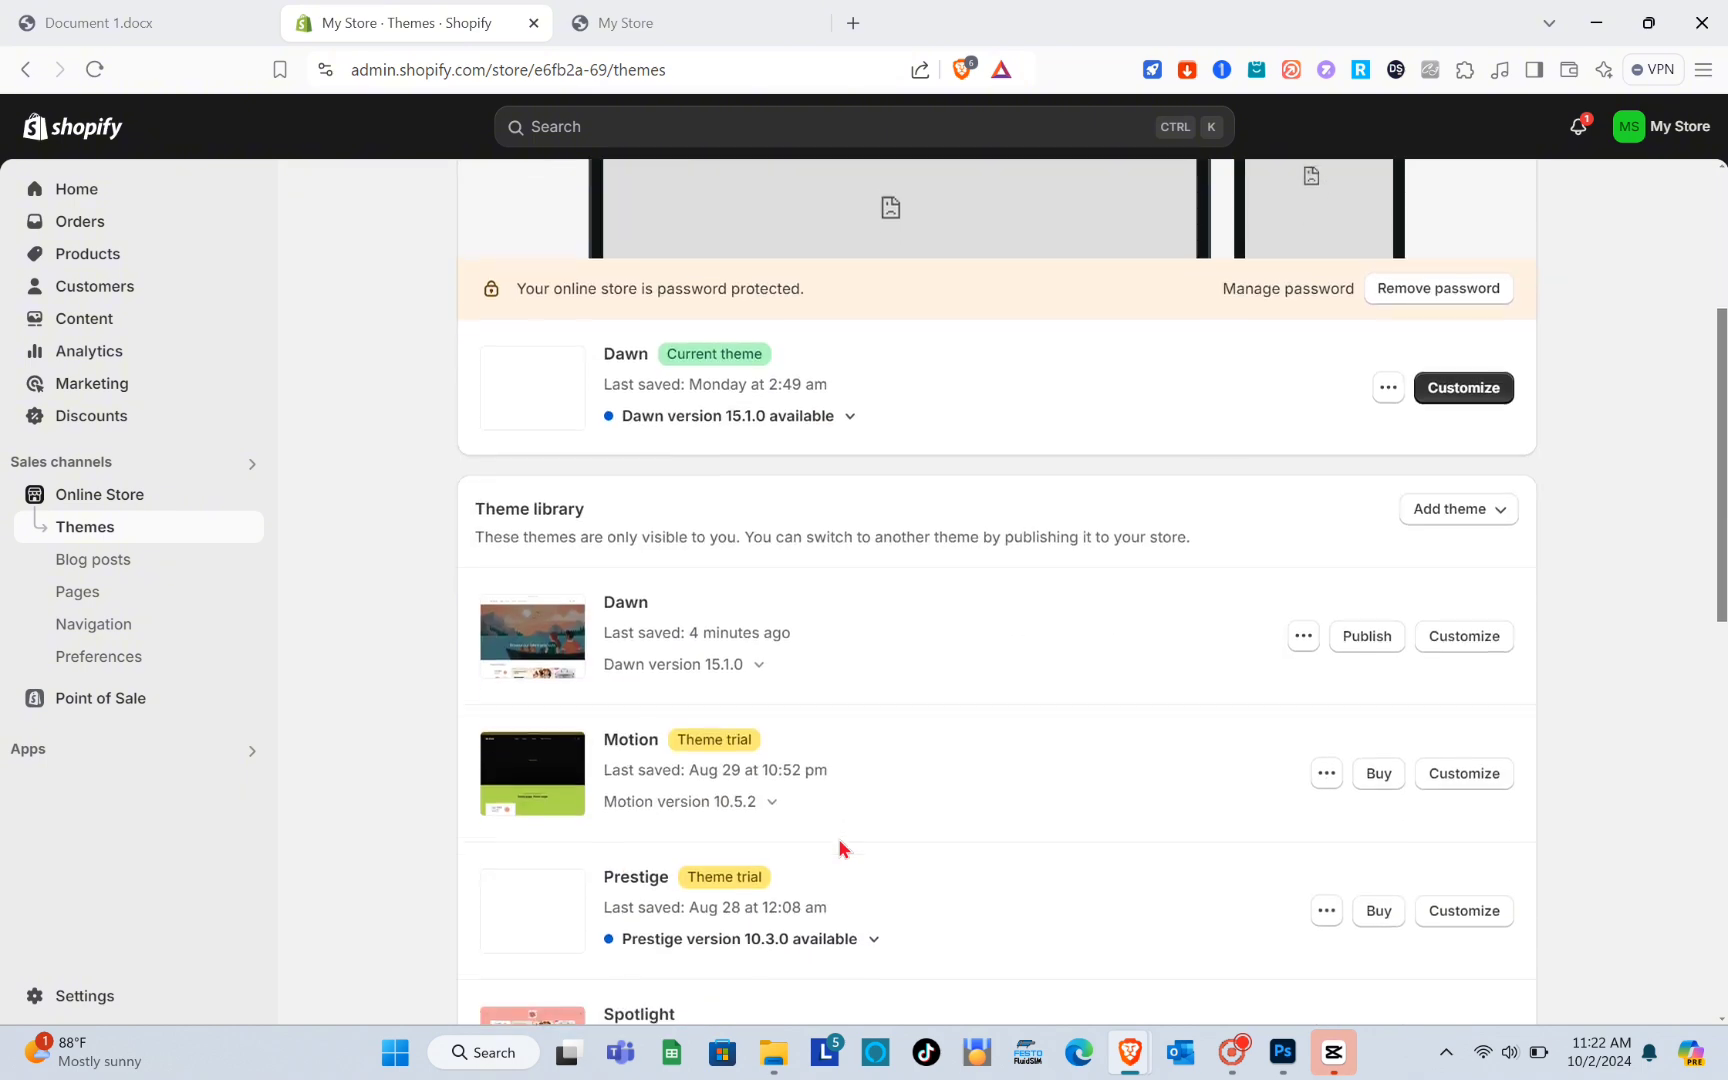
scroll(840, 850, up, 1)
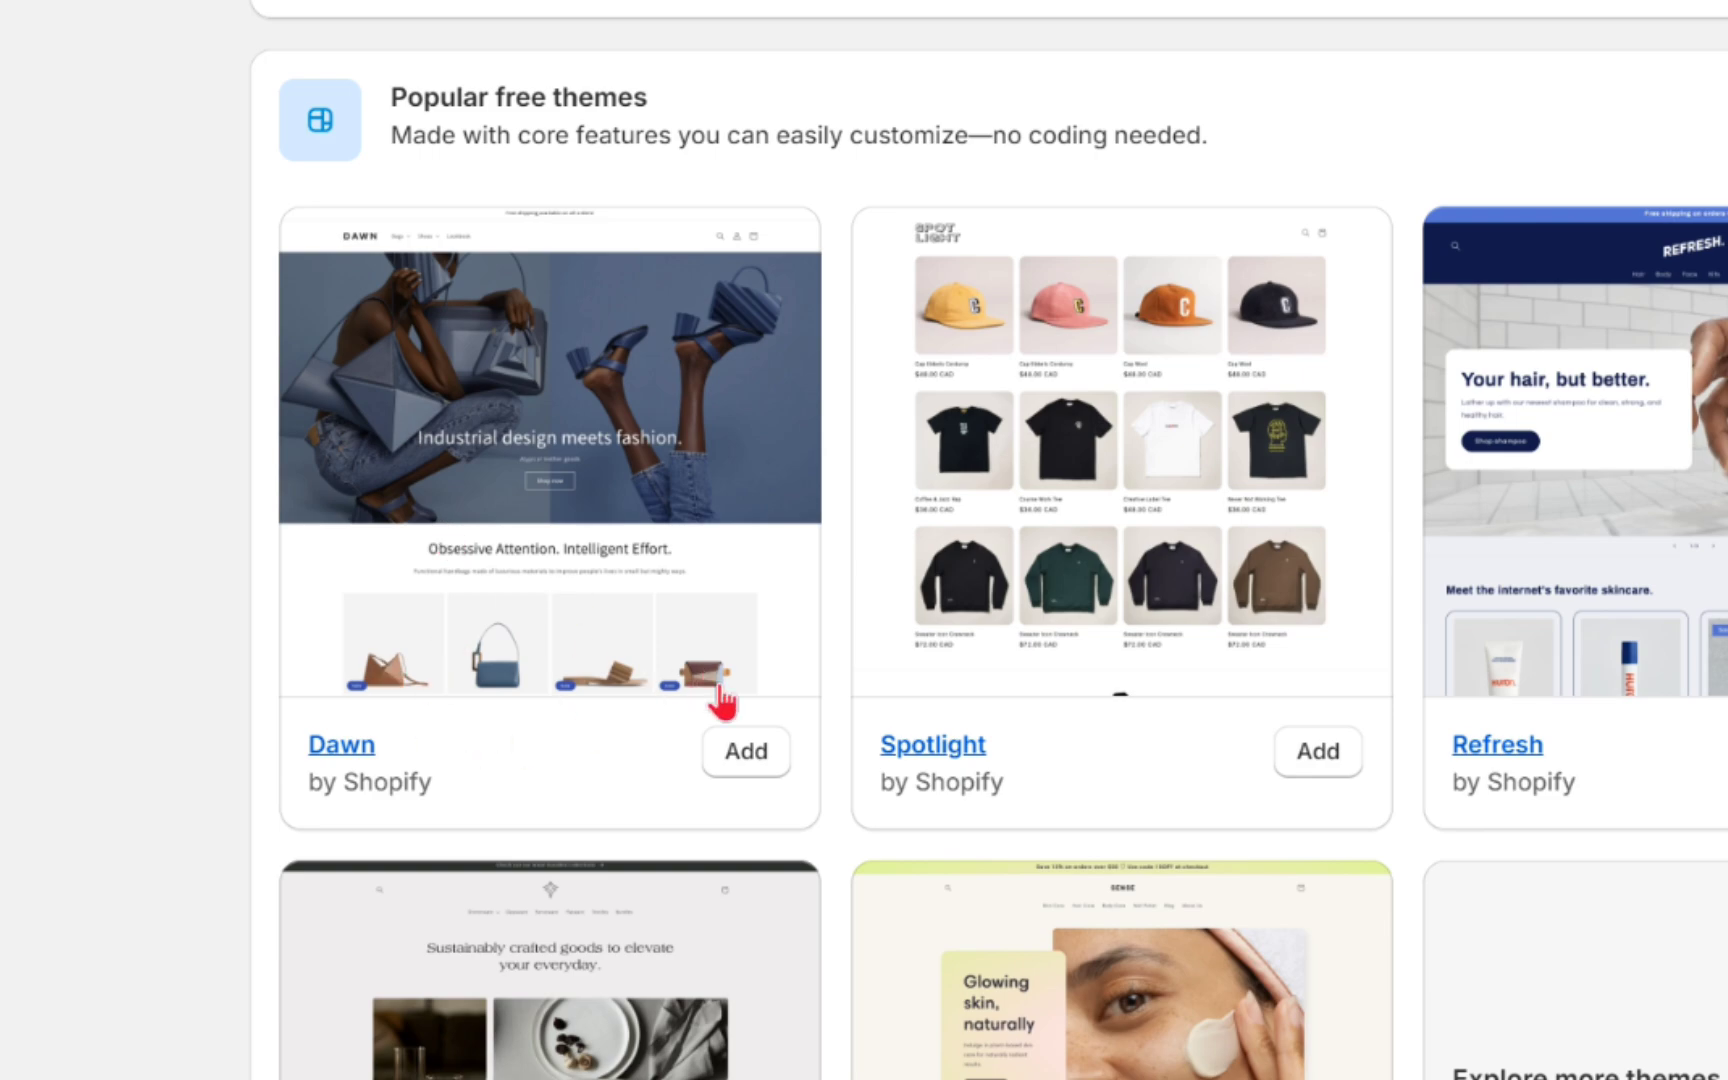
click(746, 751)
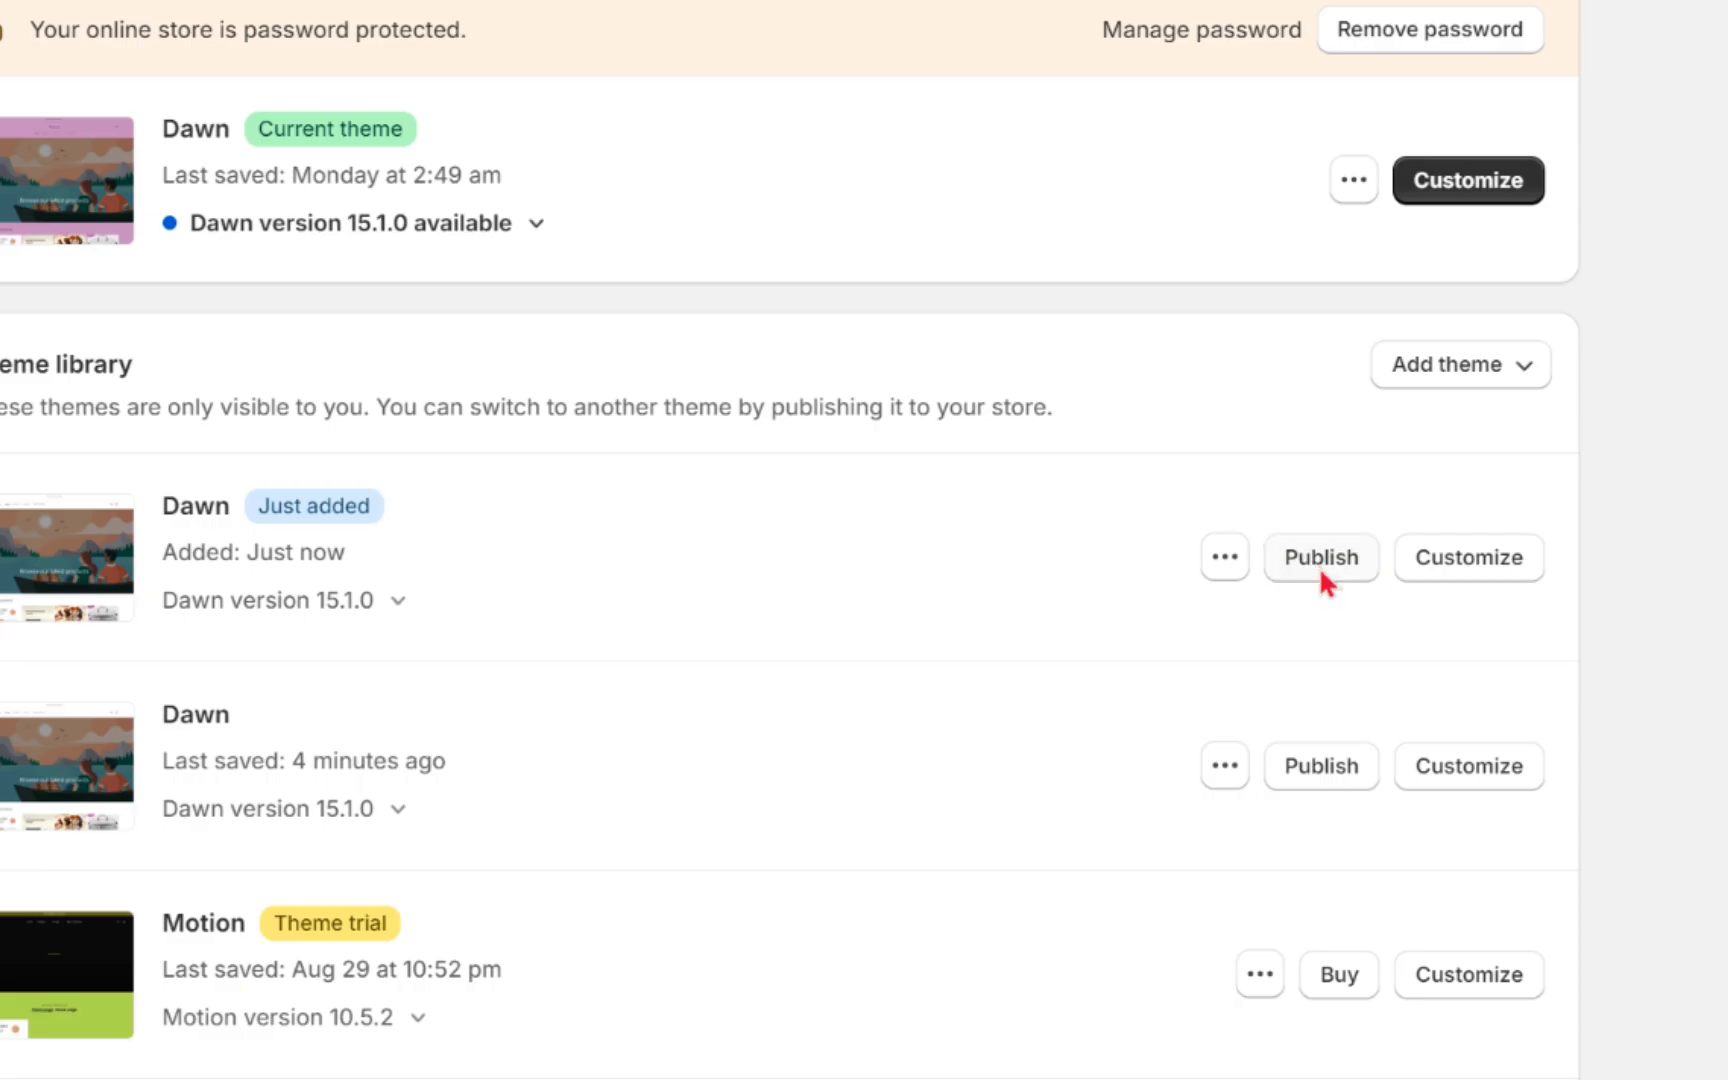
click(1364, 598)
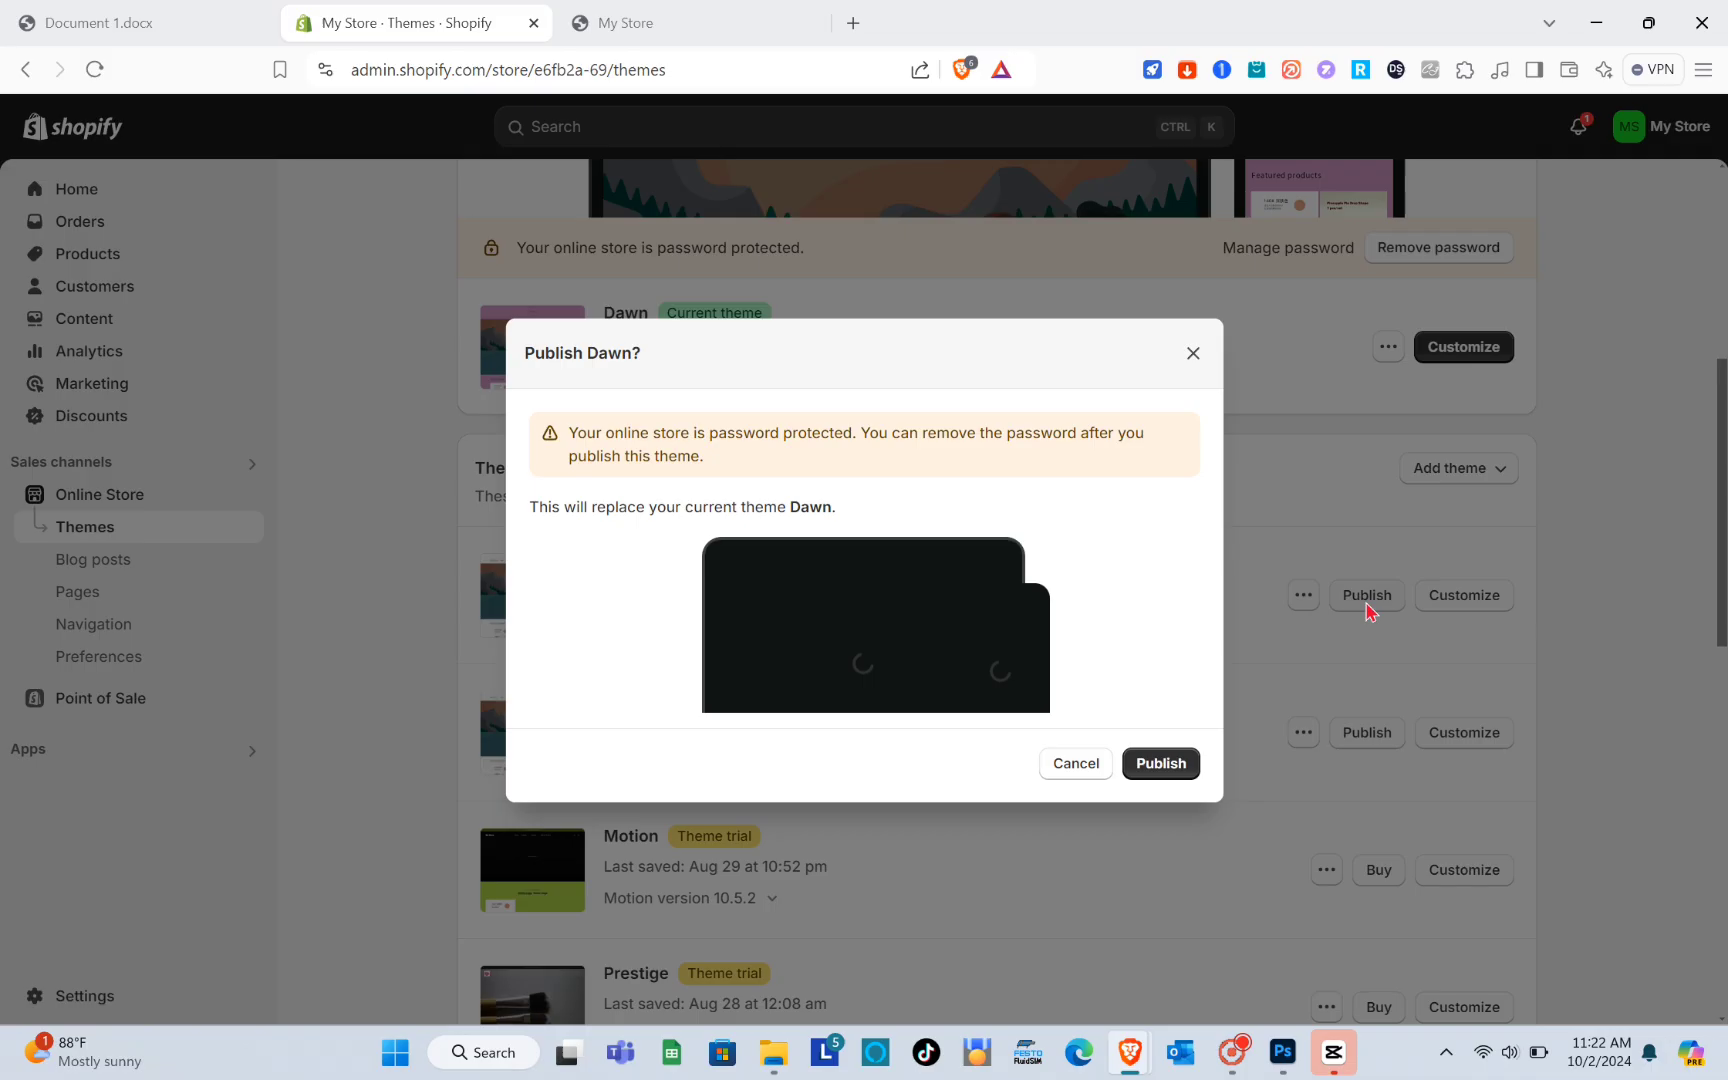
click(1163, 765)
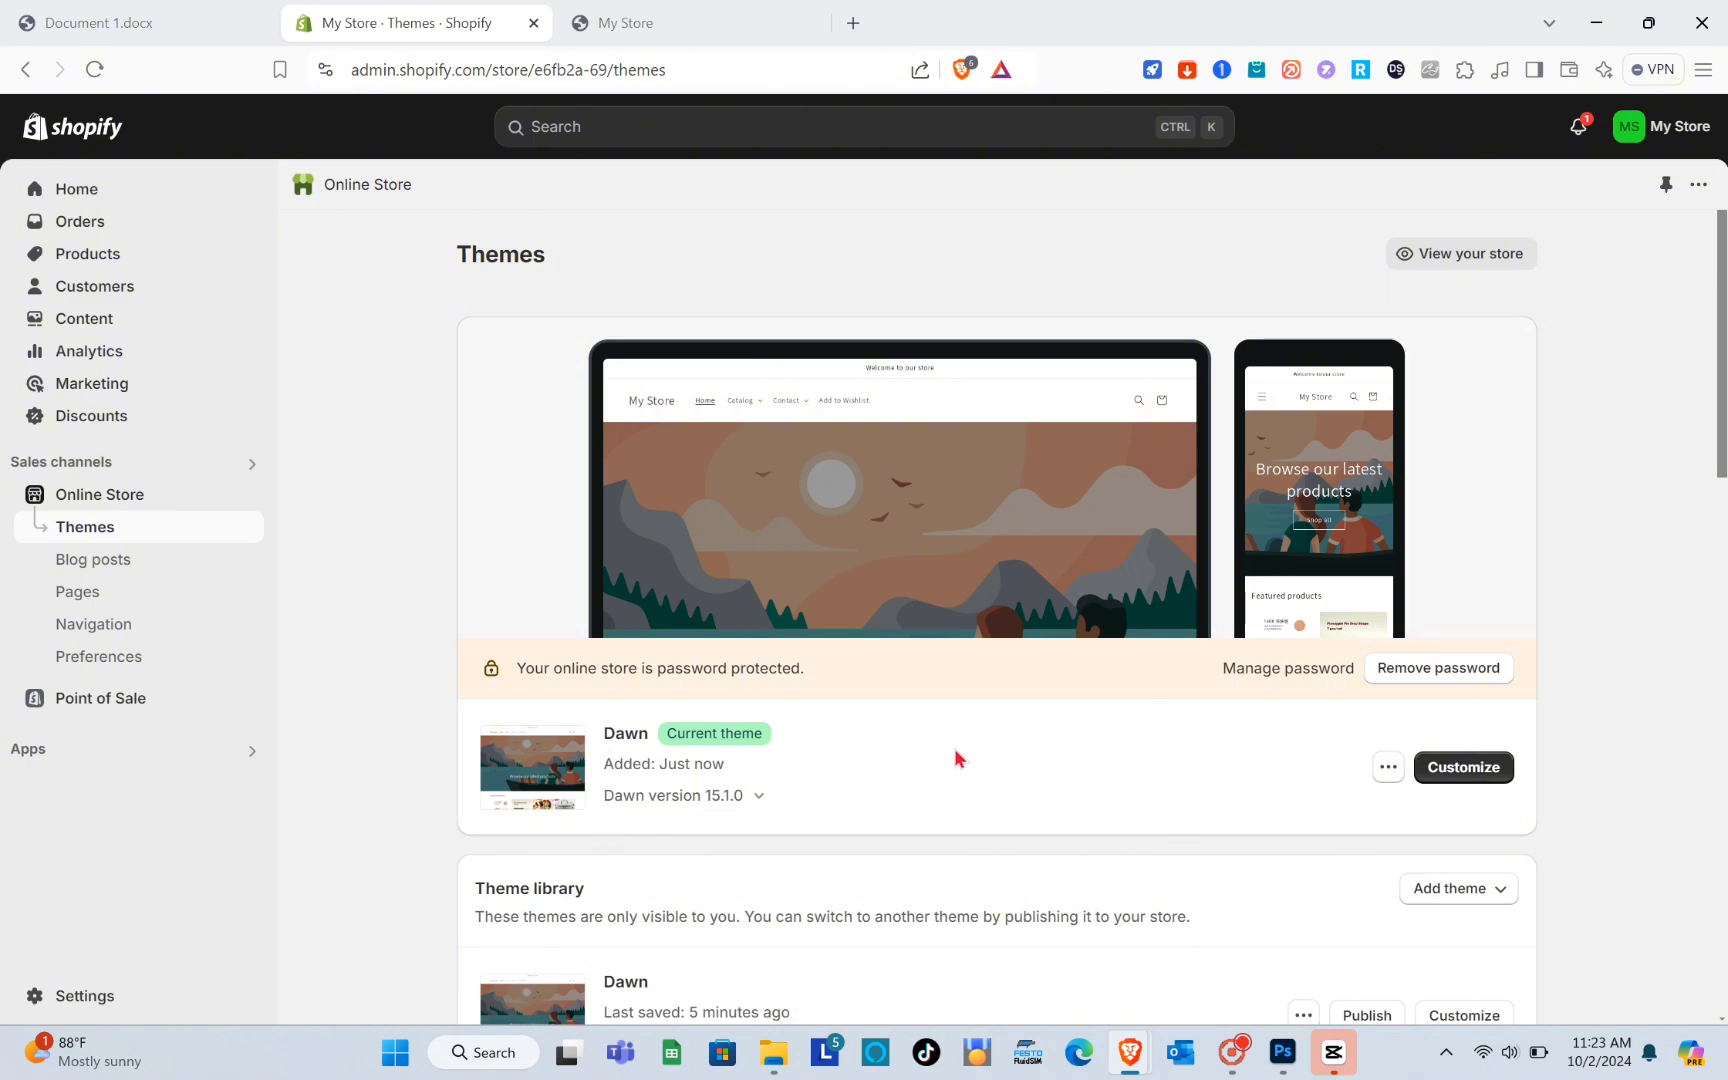
click(1470, 776)
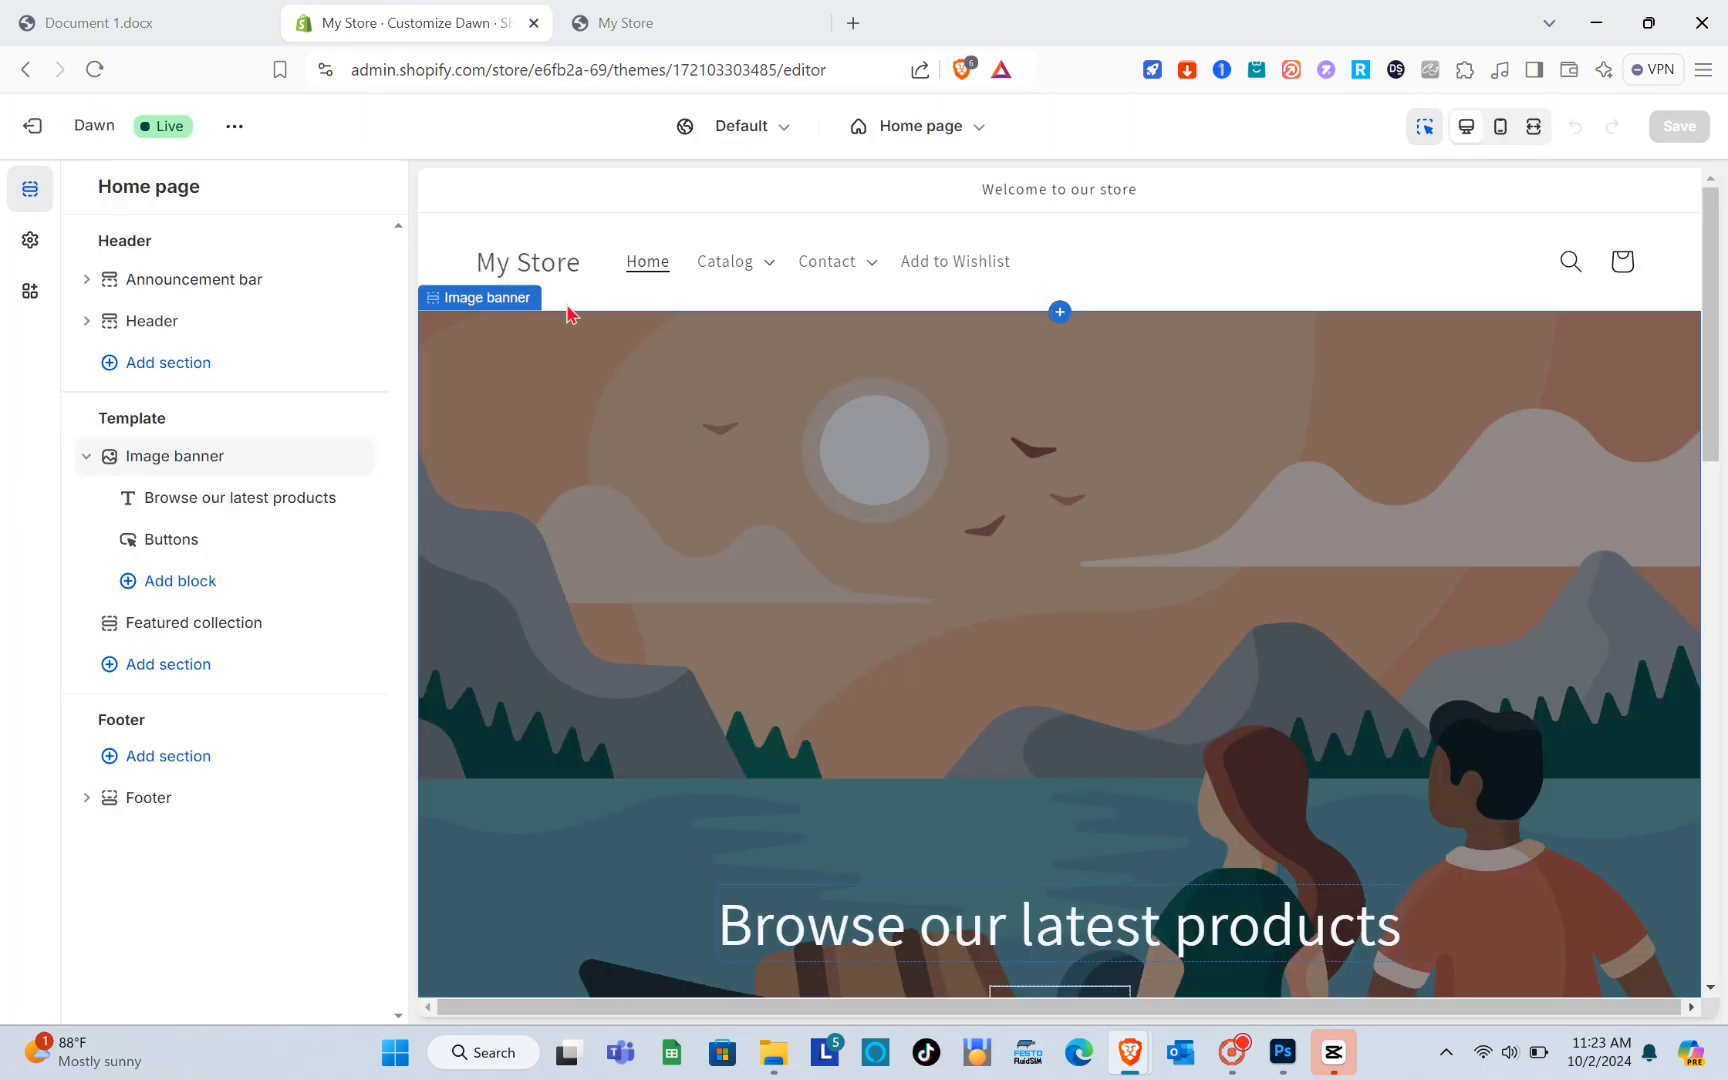
Select the new theme's Image banner, scroll its settings, then exit to the Themes page
click(680, 508)
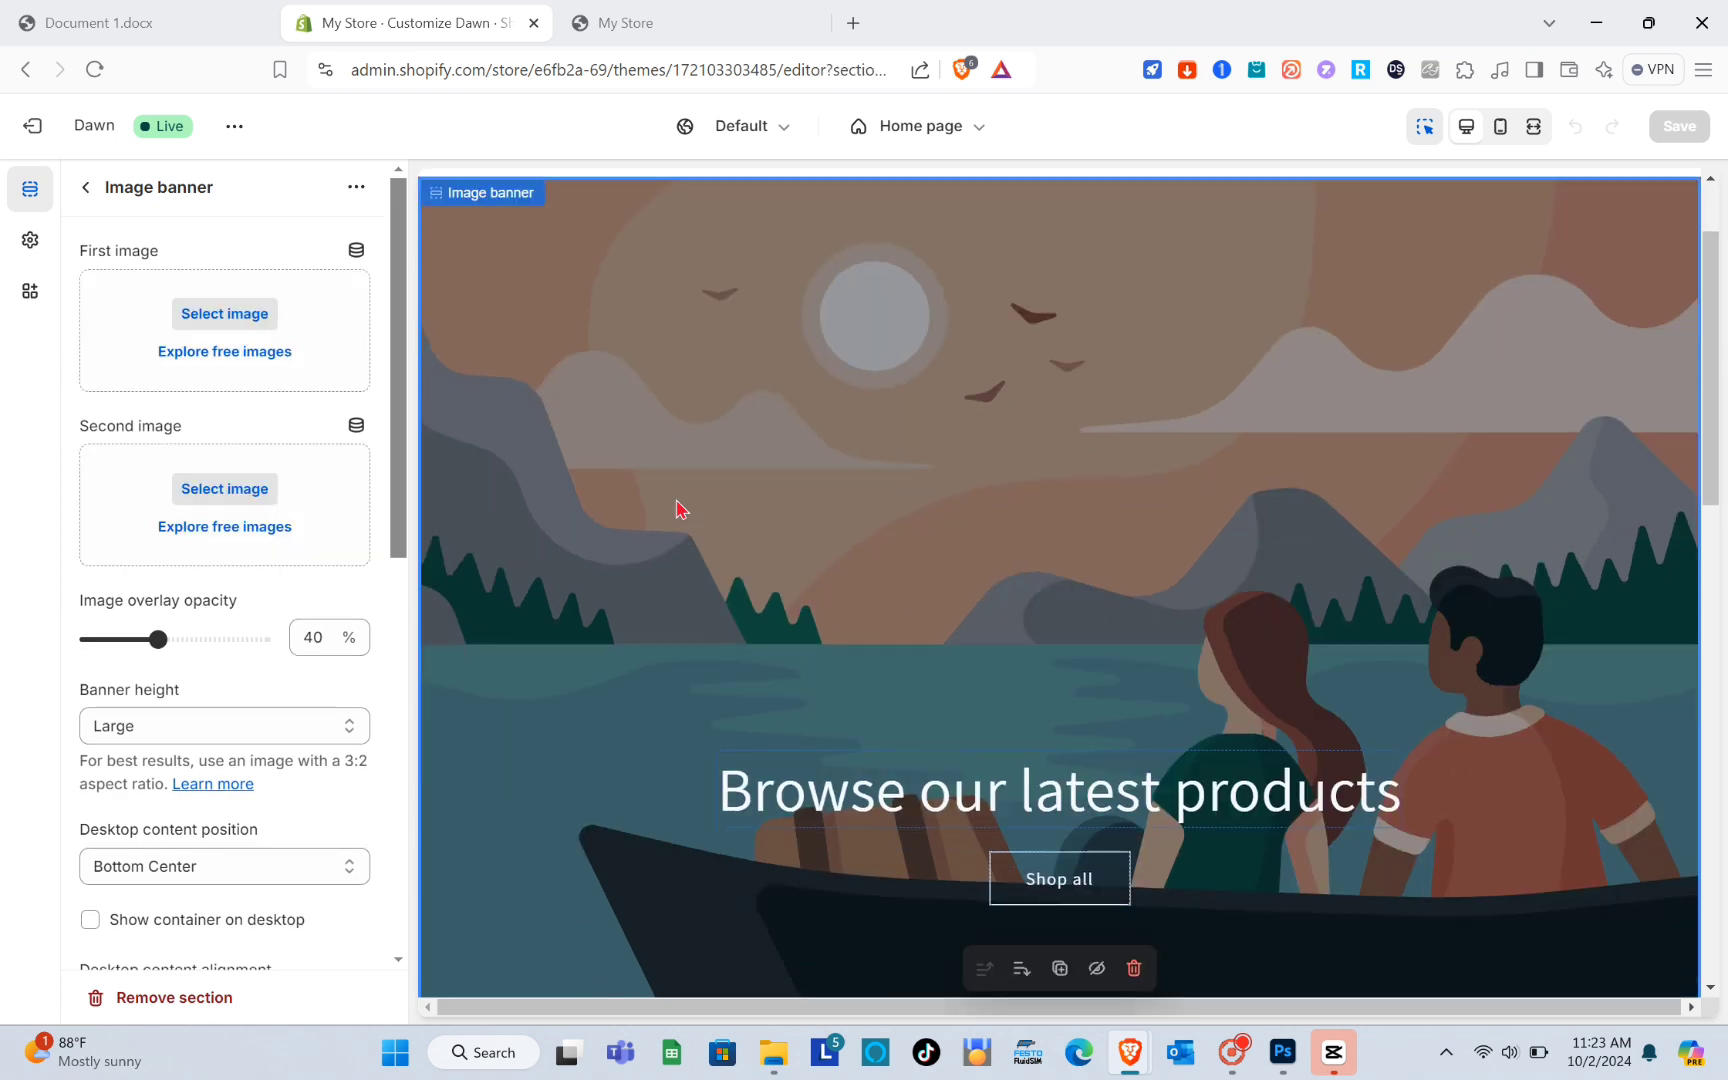
scroll(157, 820, down, 3)
scroll(157, 820, up, 2)
scroll(157, 820, down, 2)
scroll(157, 820, up, 2)
scroll(157, 820, down, 4)
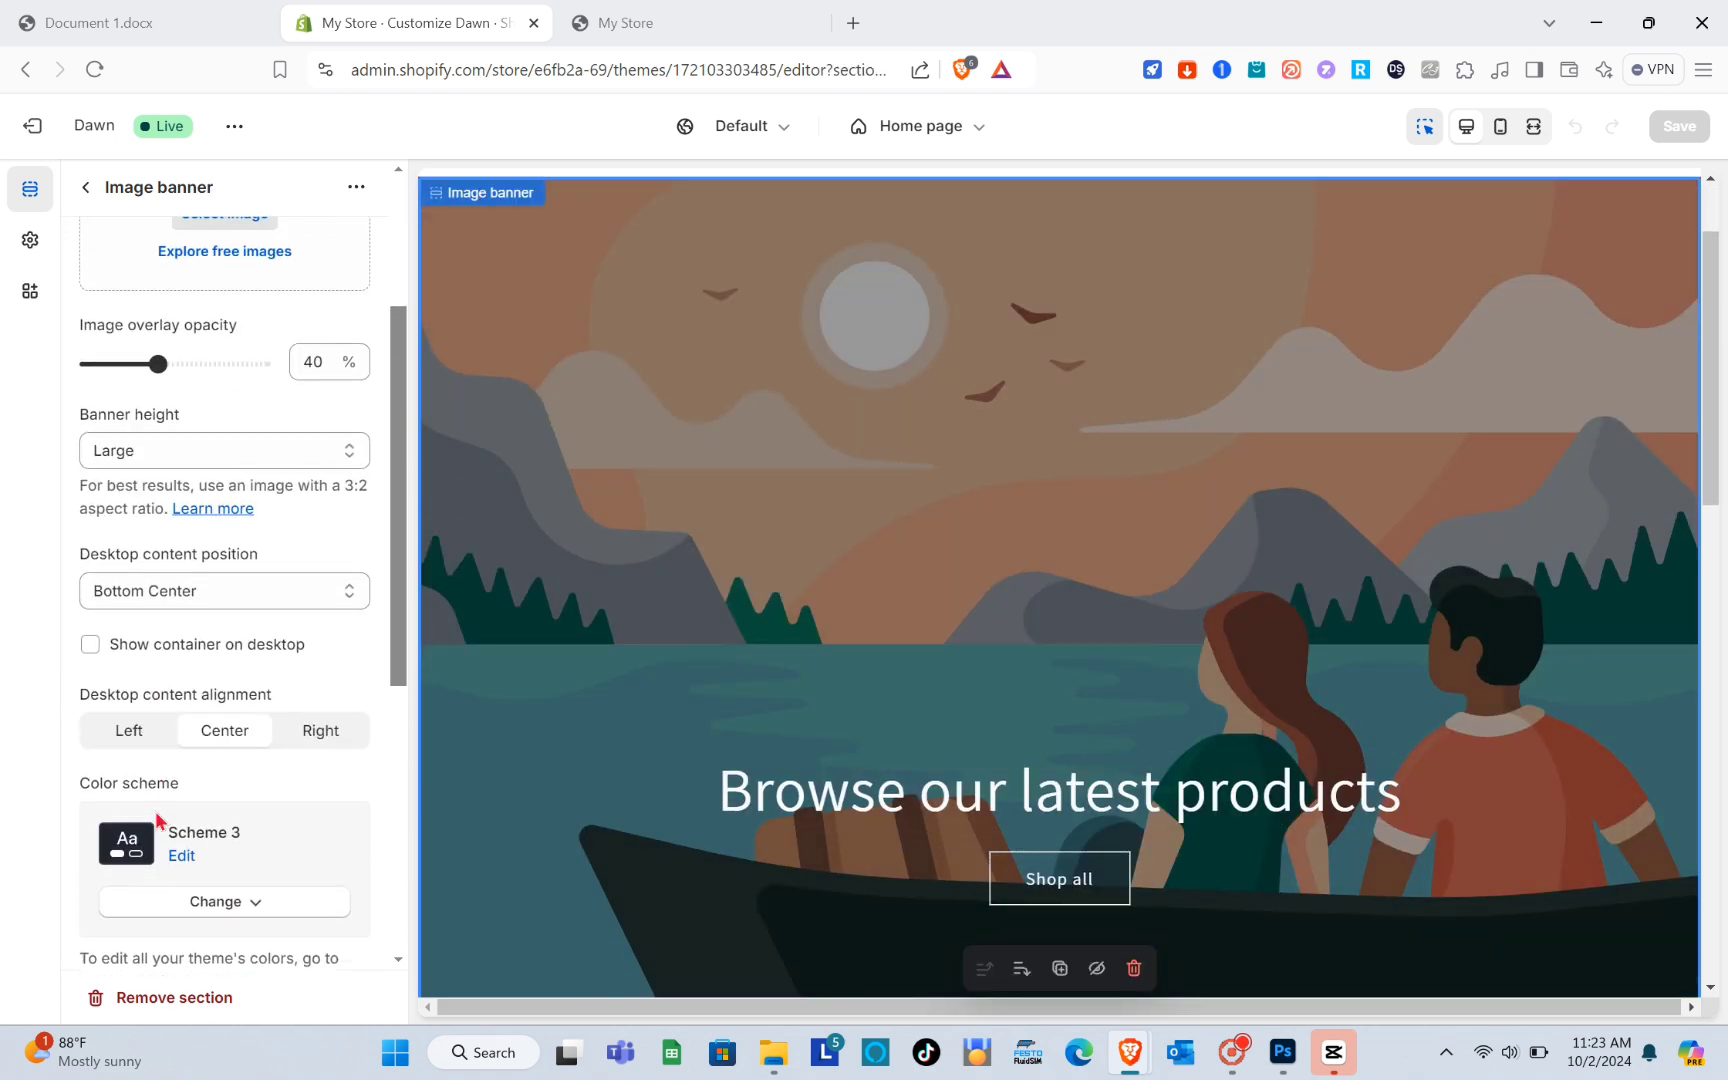
scroll(155, 818, down, 1)
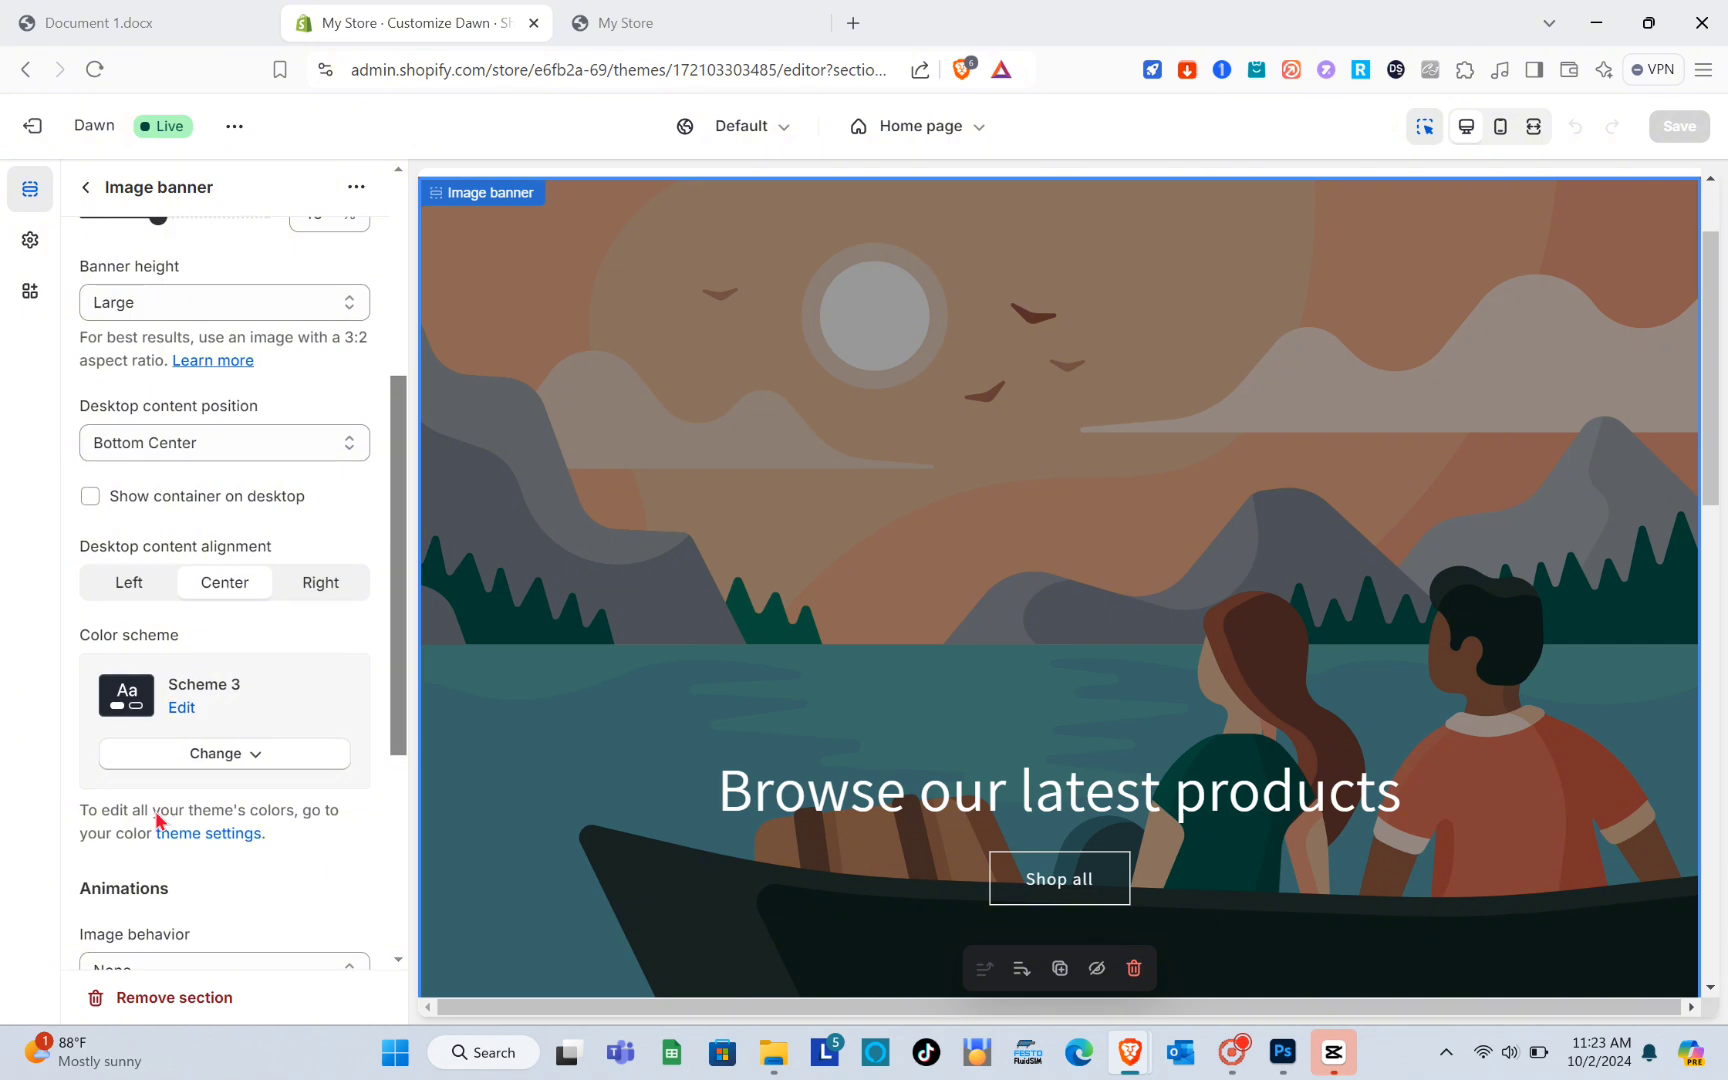
scroll(510, 617, up, 1)
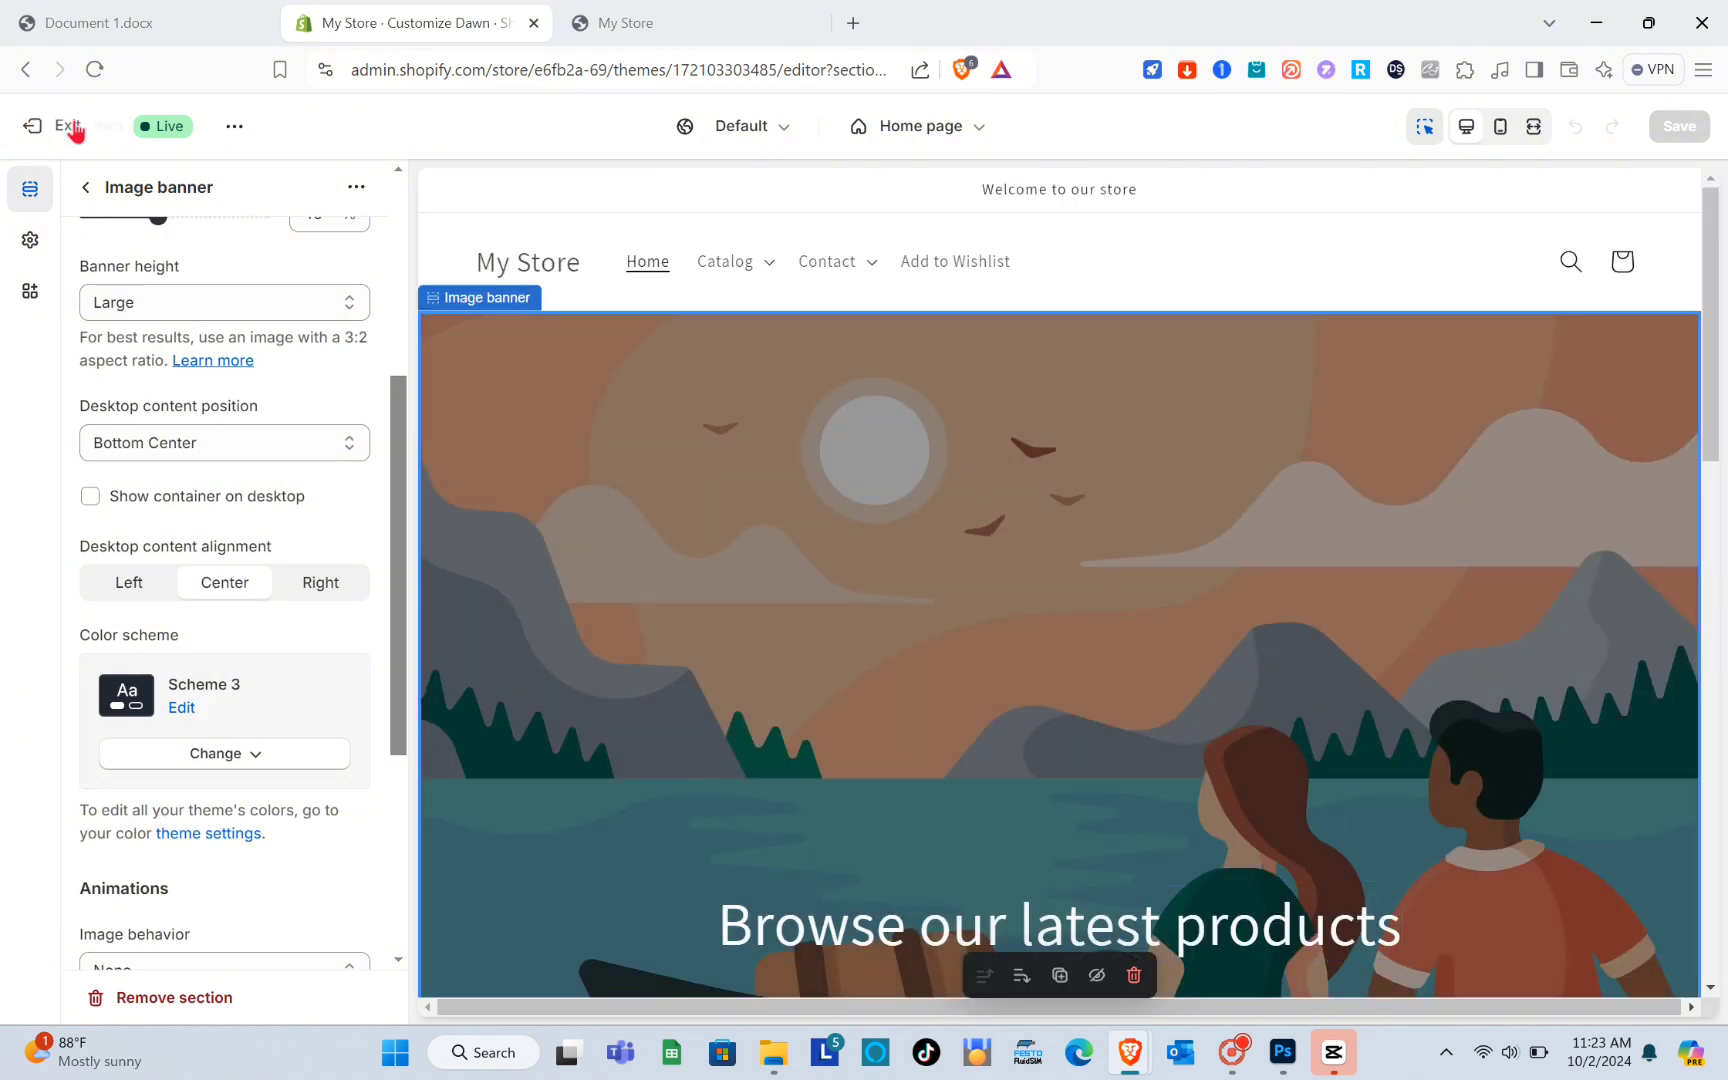
click(72, 131)
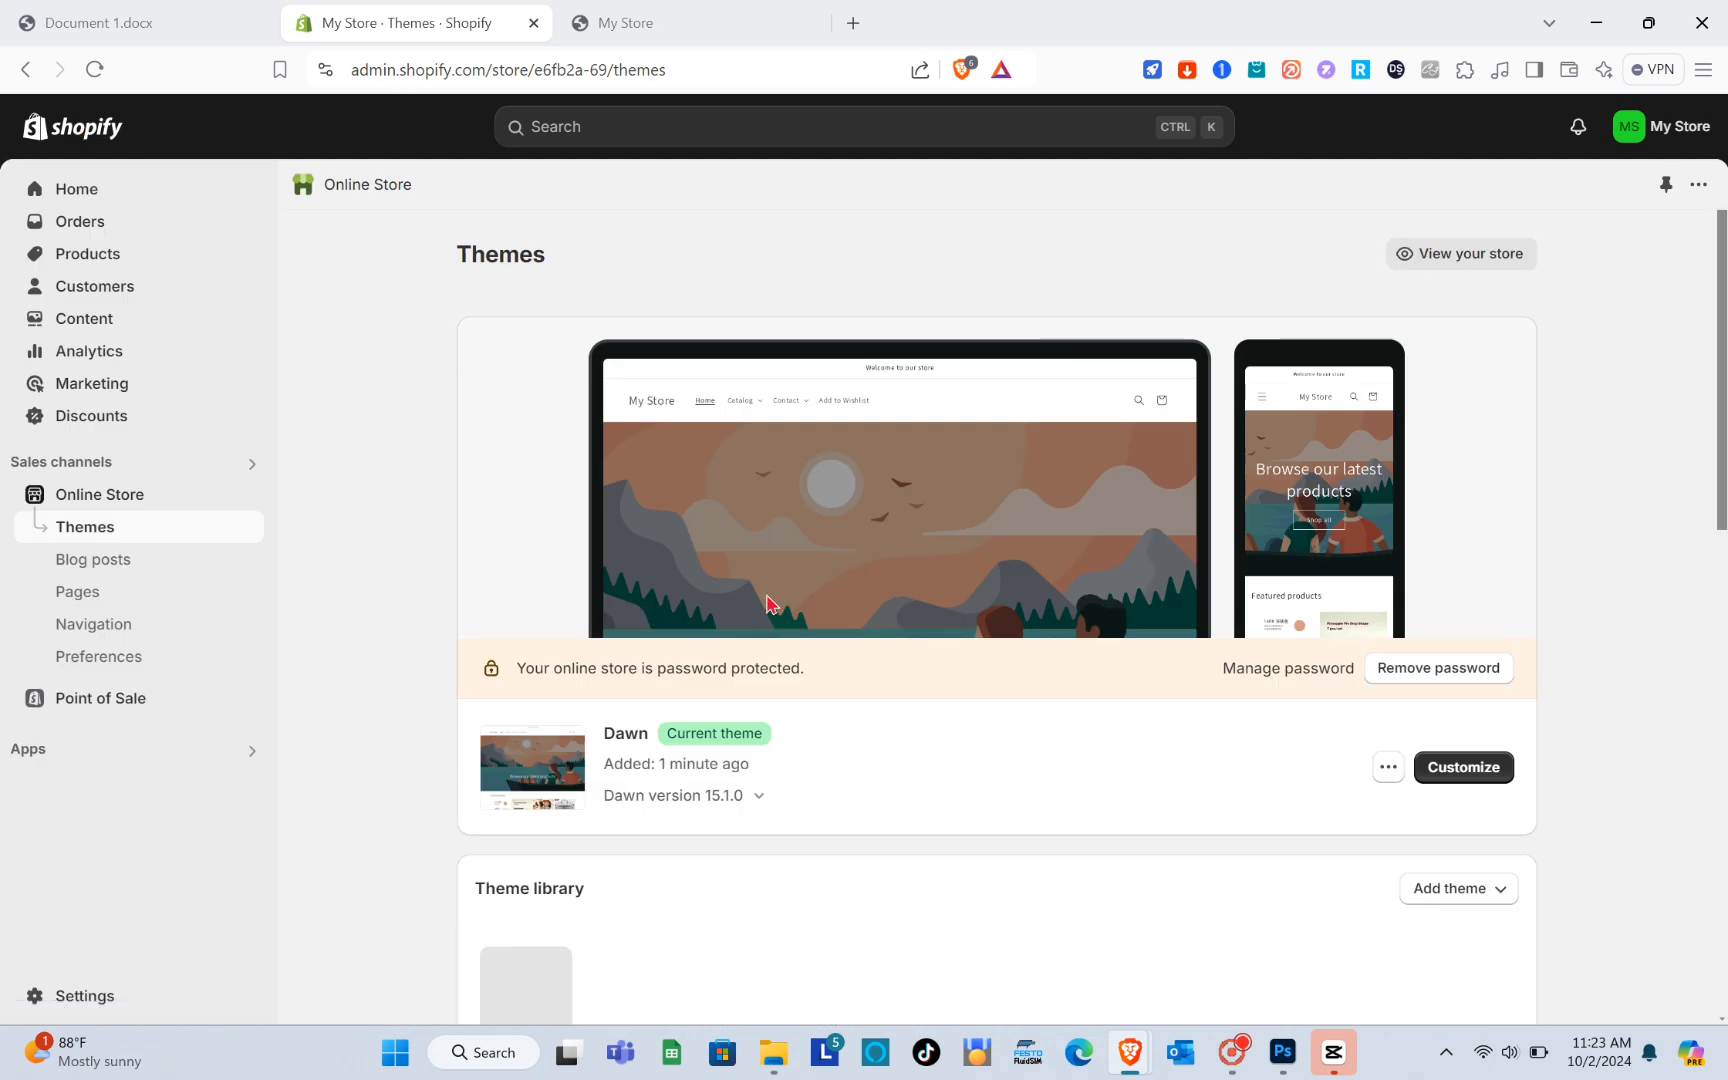
Open Edit code for the current Dawn theme and filter the file list by 'imag'
click(1387, 768)
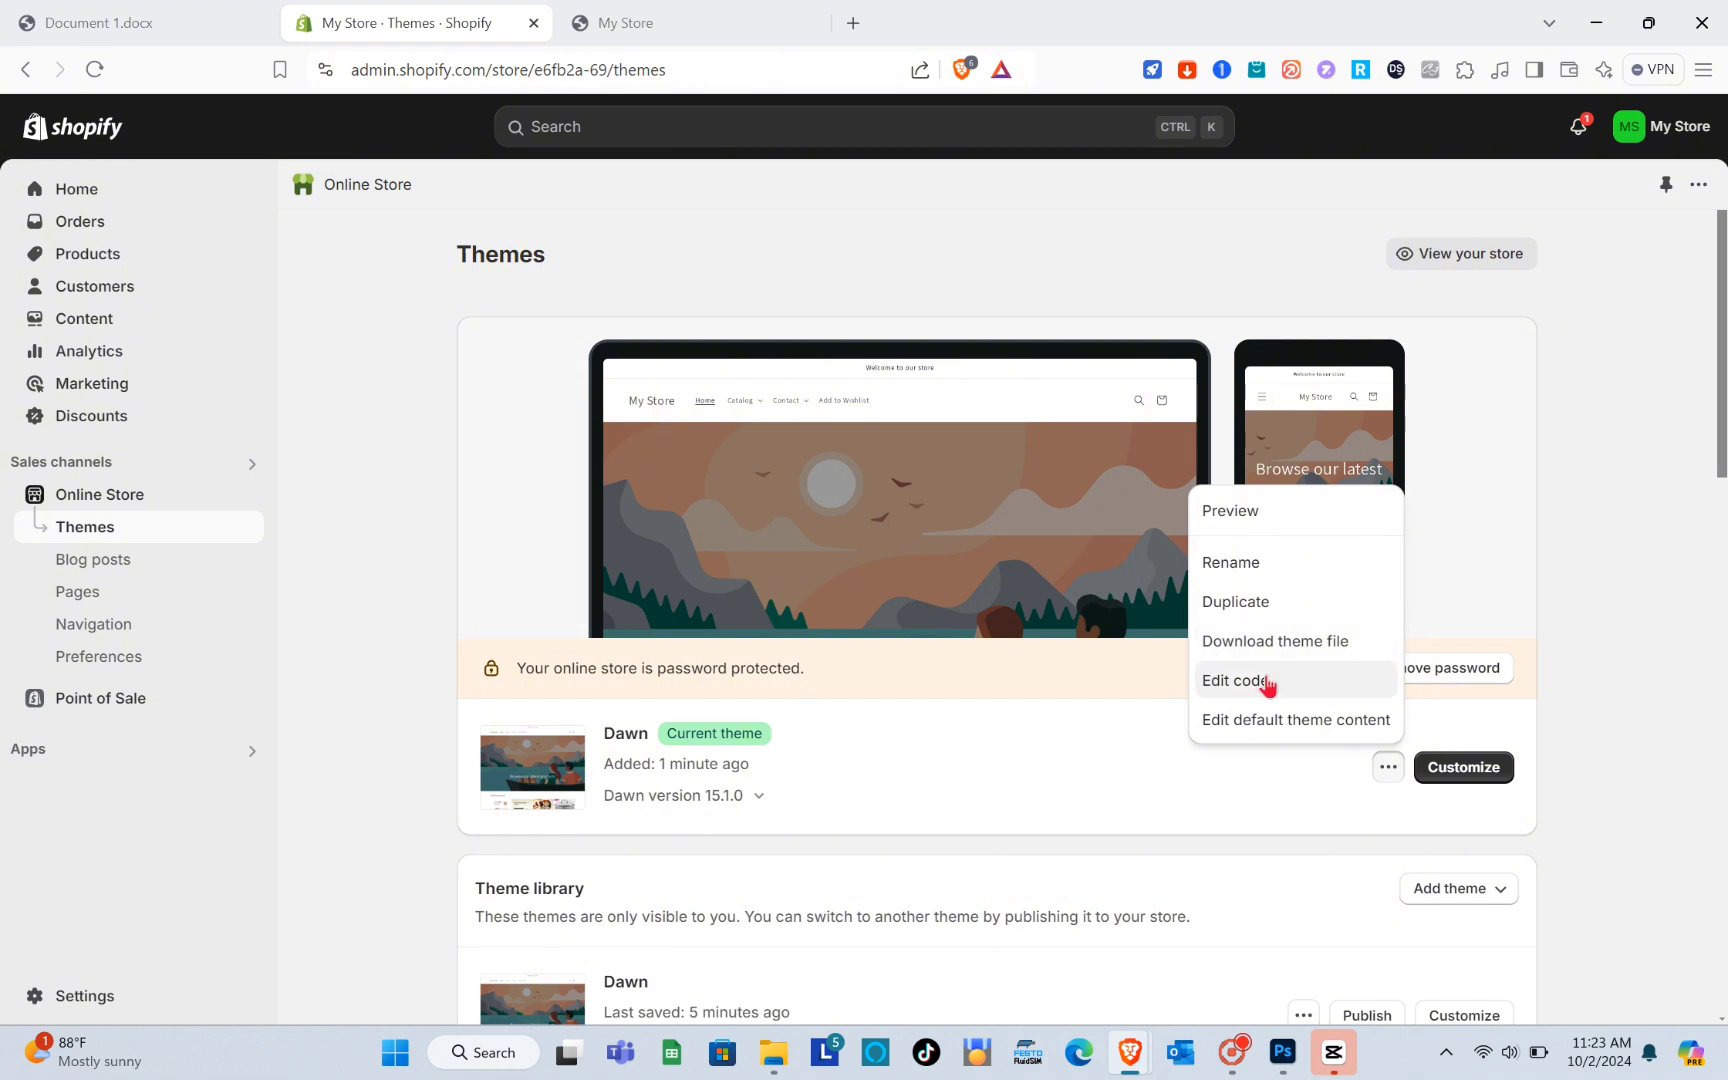
click(1230, 683)
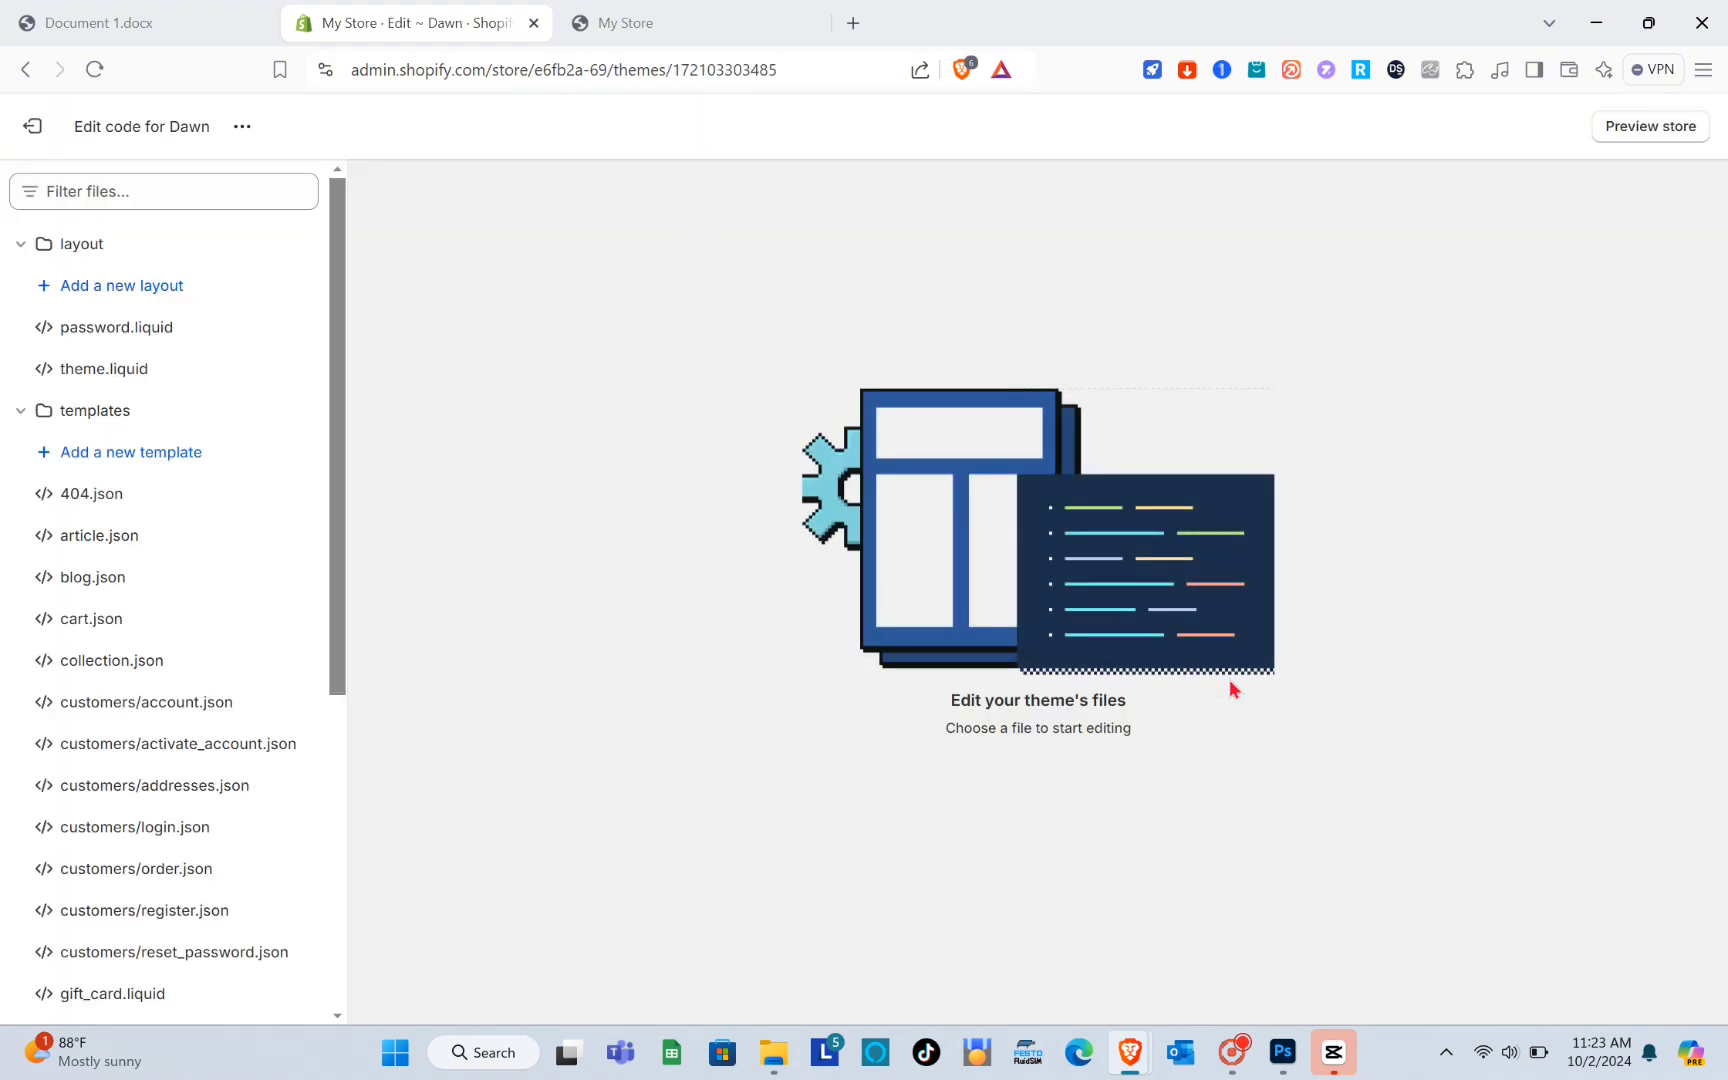
click(118, 22)
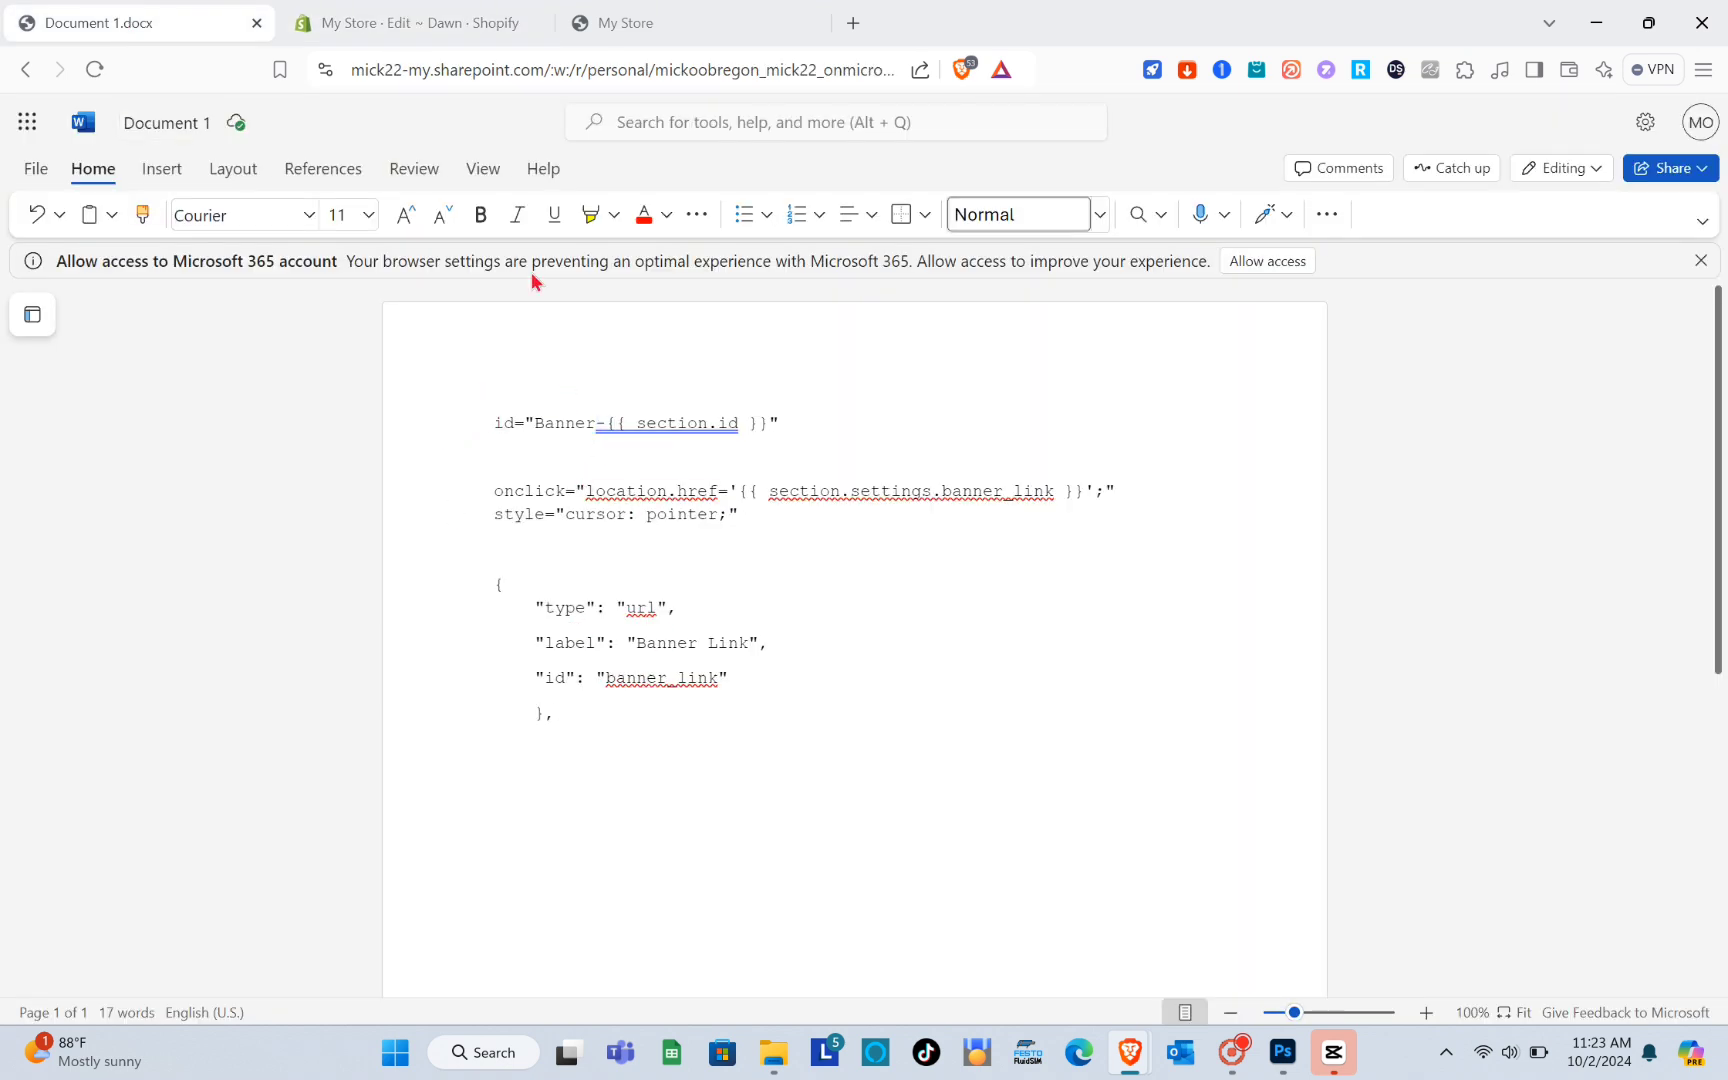
click(410, 22)
click(140, 178)
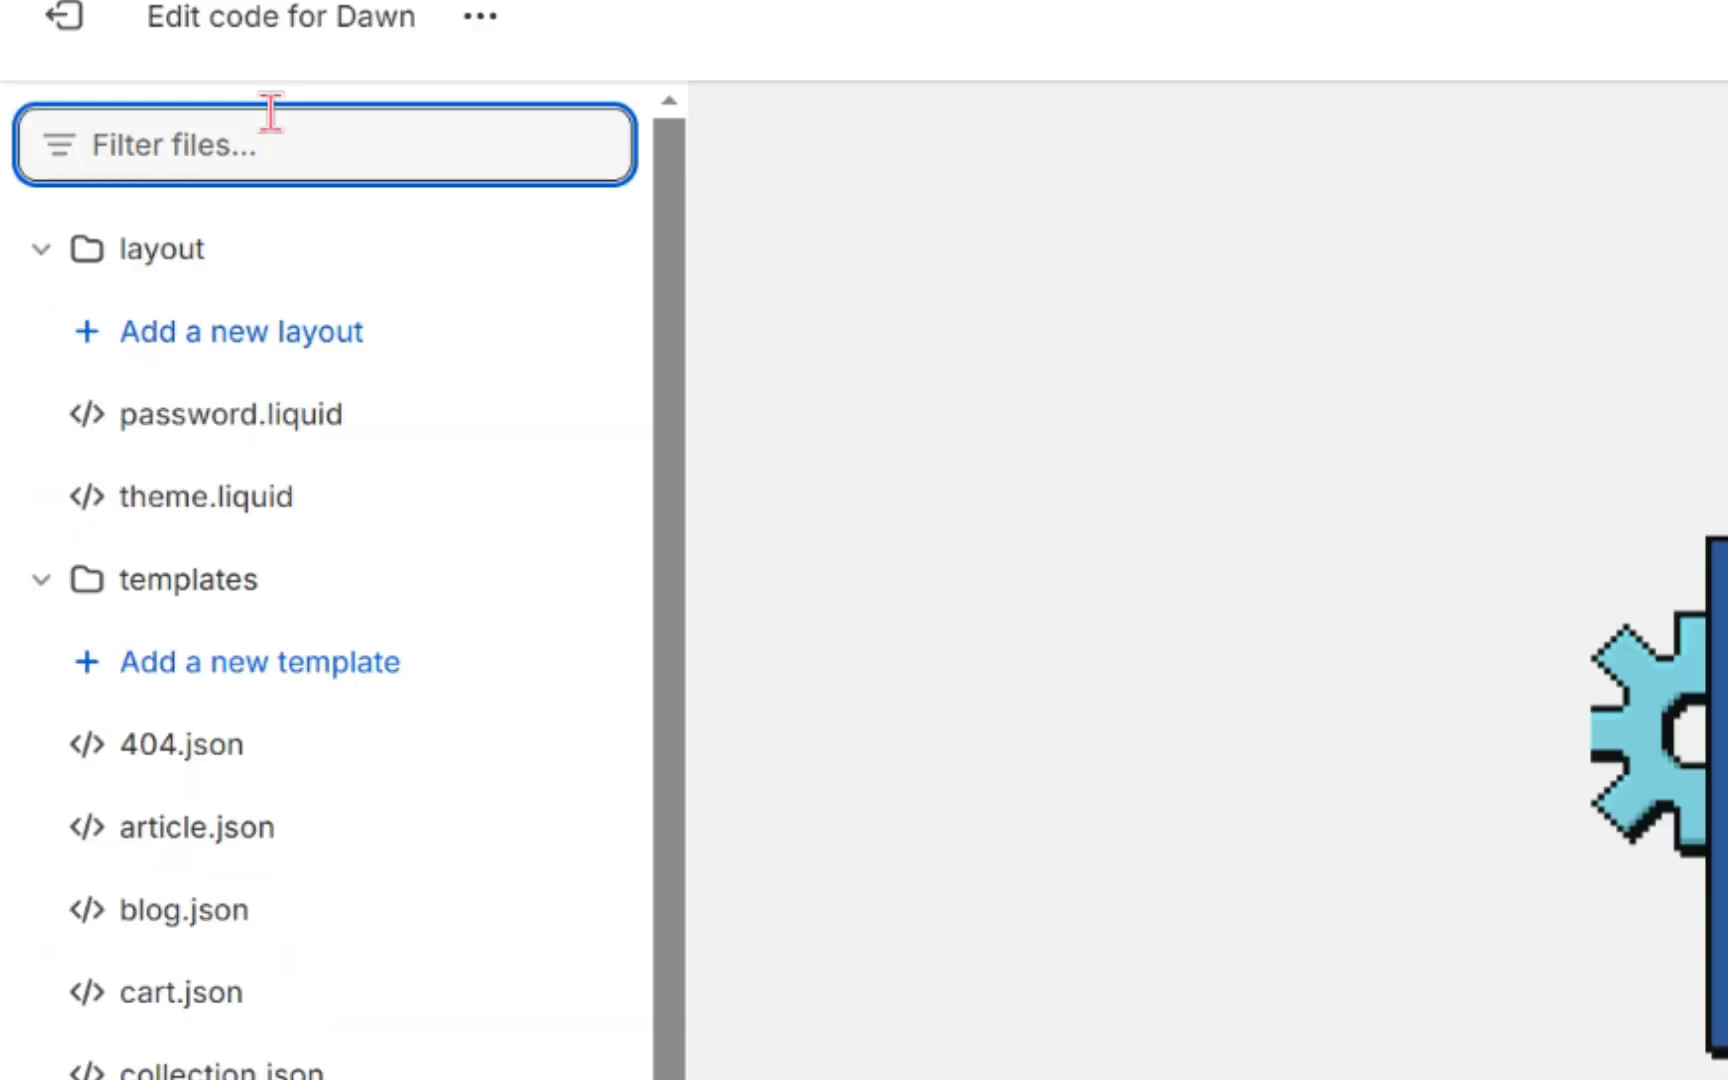
text(imag)
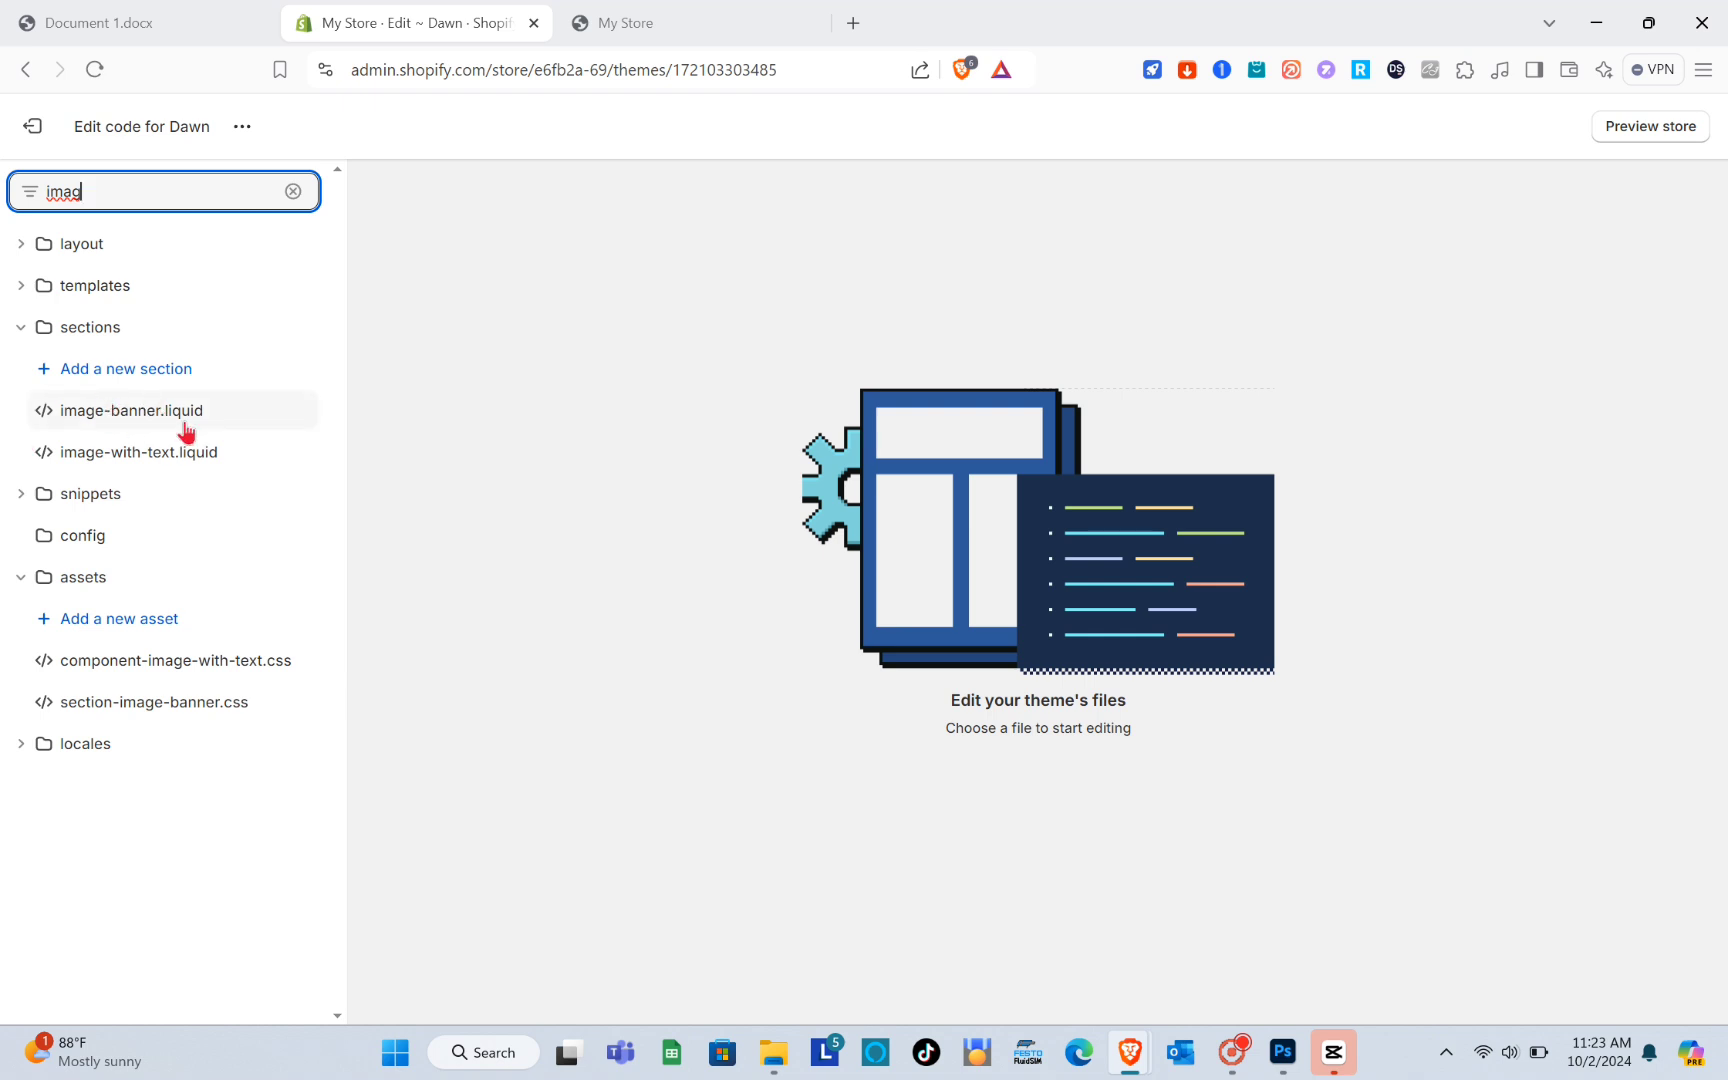
Open image-banner.liquid and place the caret near the banner code at lines 23–24
click(175, 416)
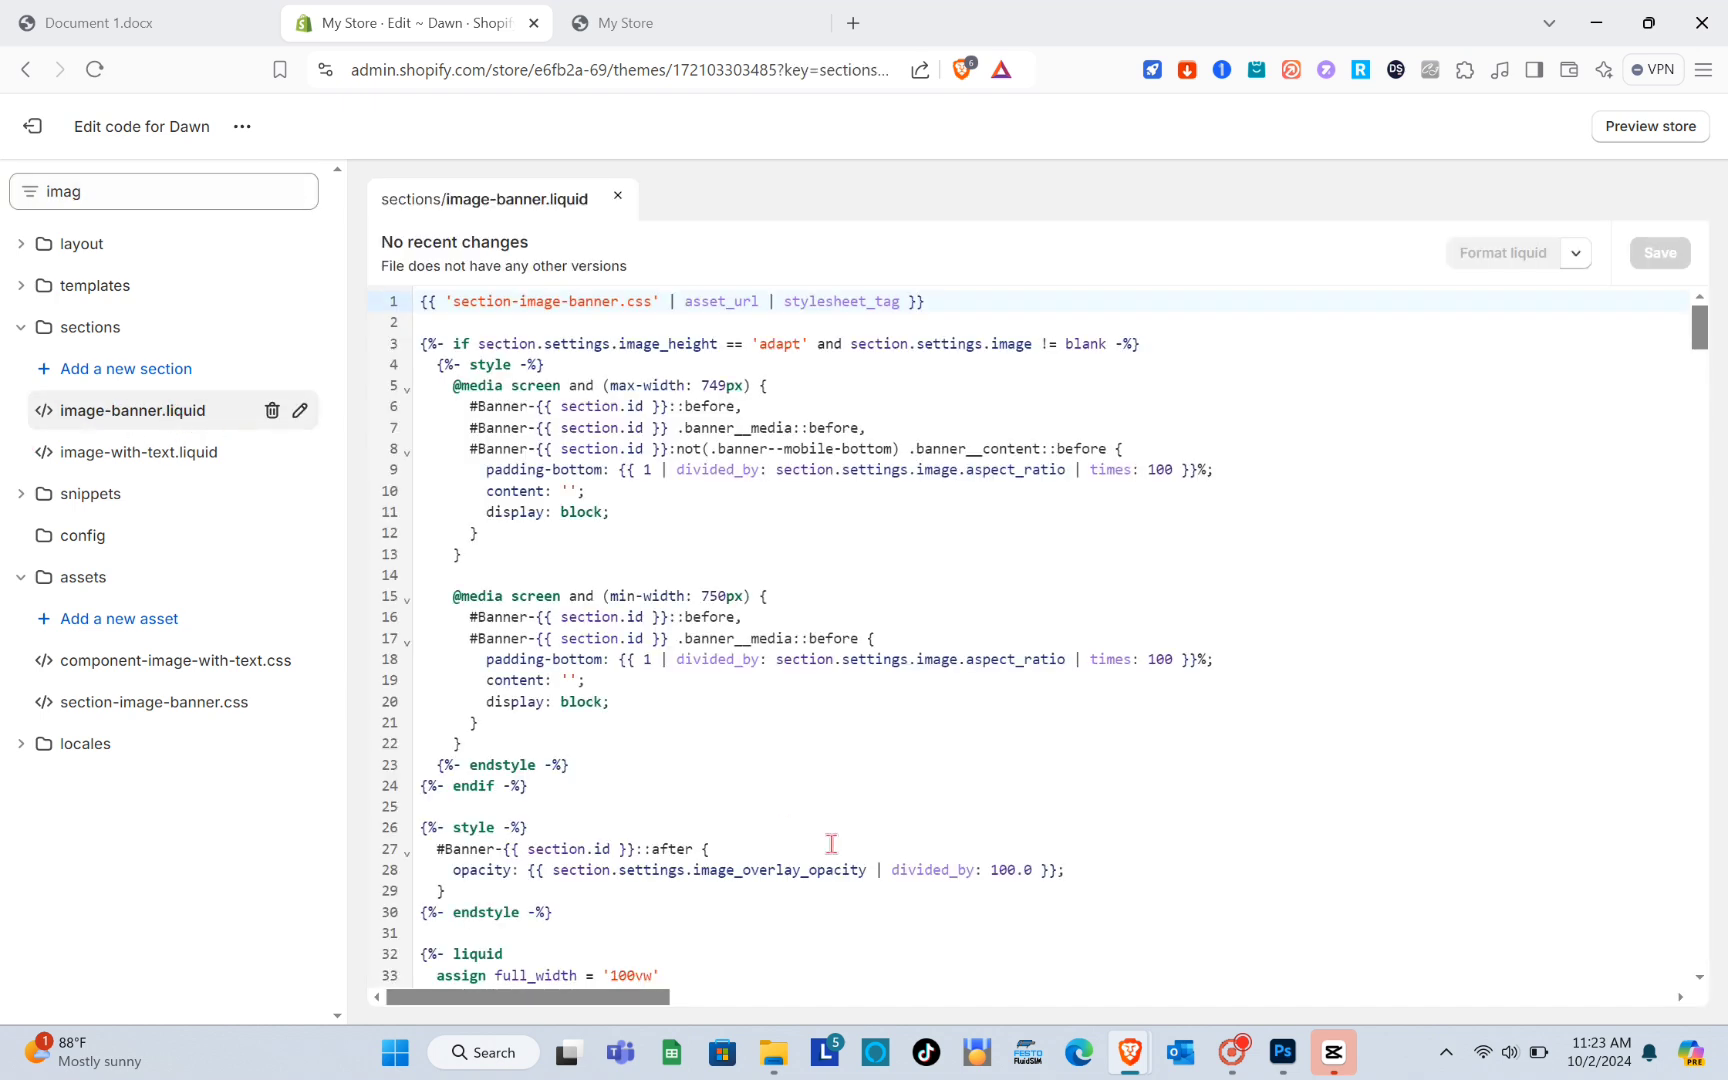
click(823, 758)
scroll(823, 758, down, 2)
scroll(823, 758, up, 2)
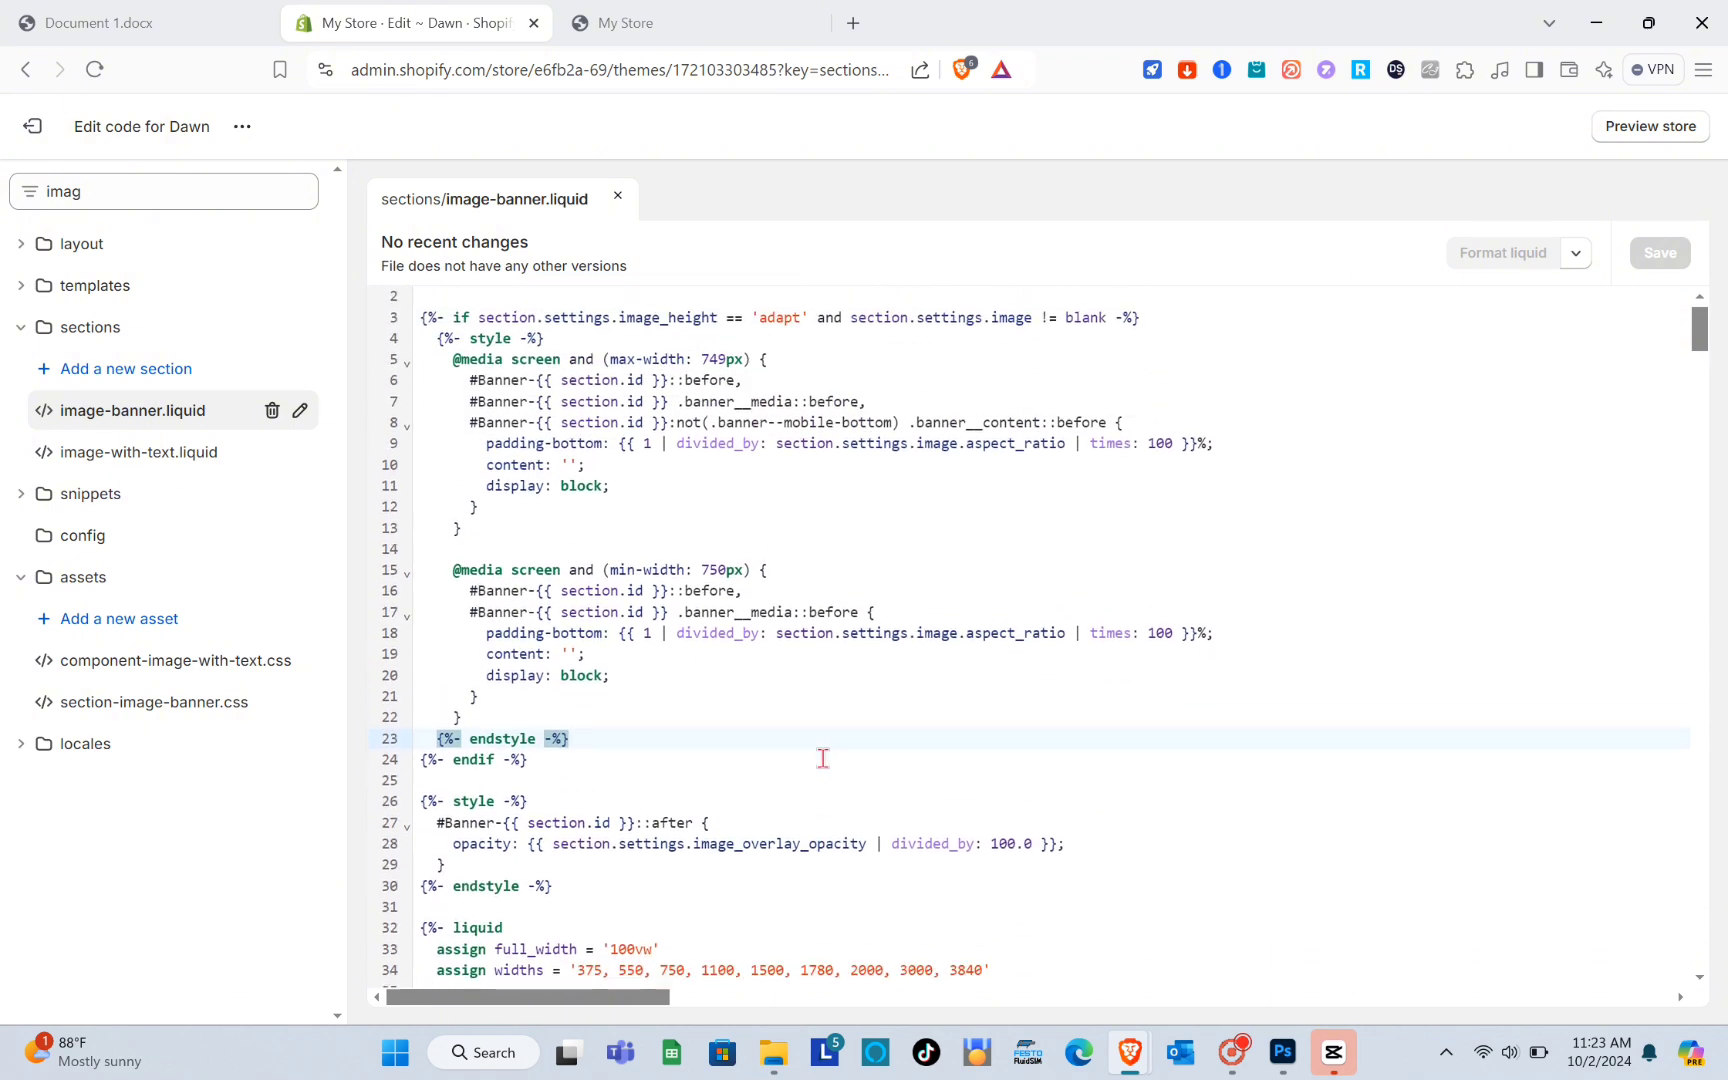
click(1227, 777)
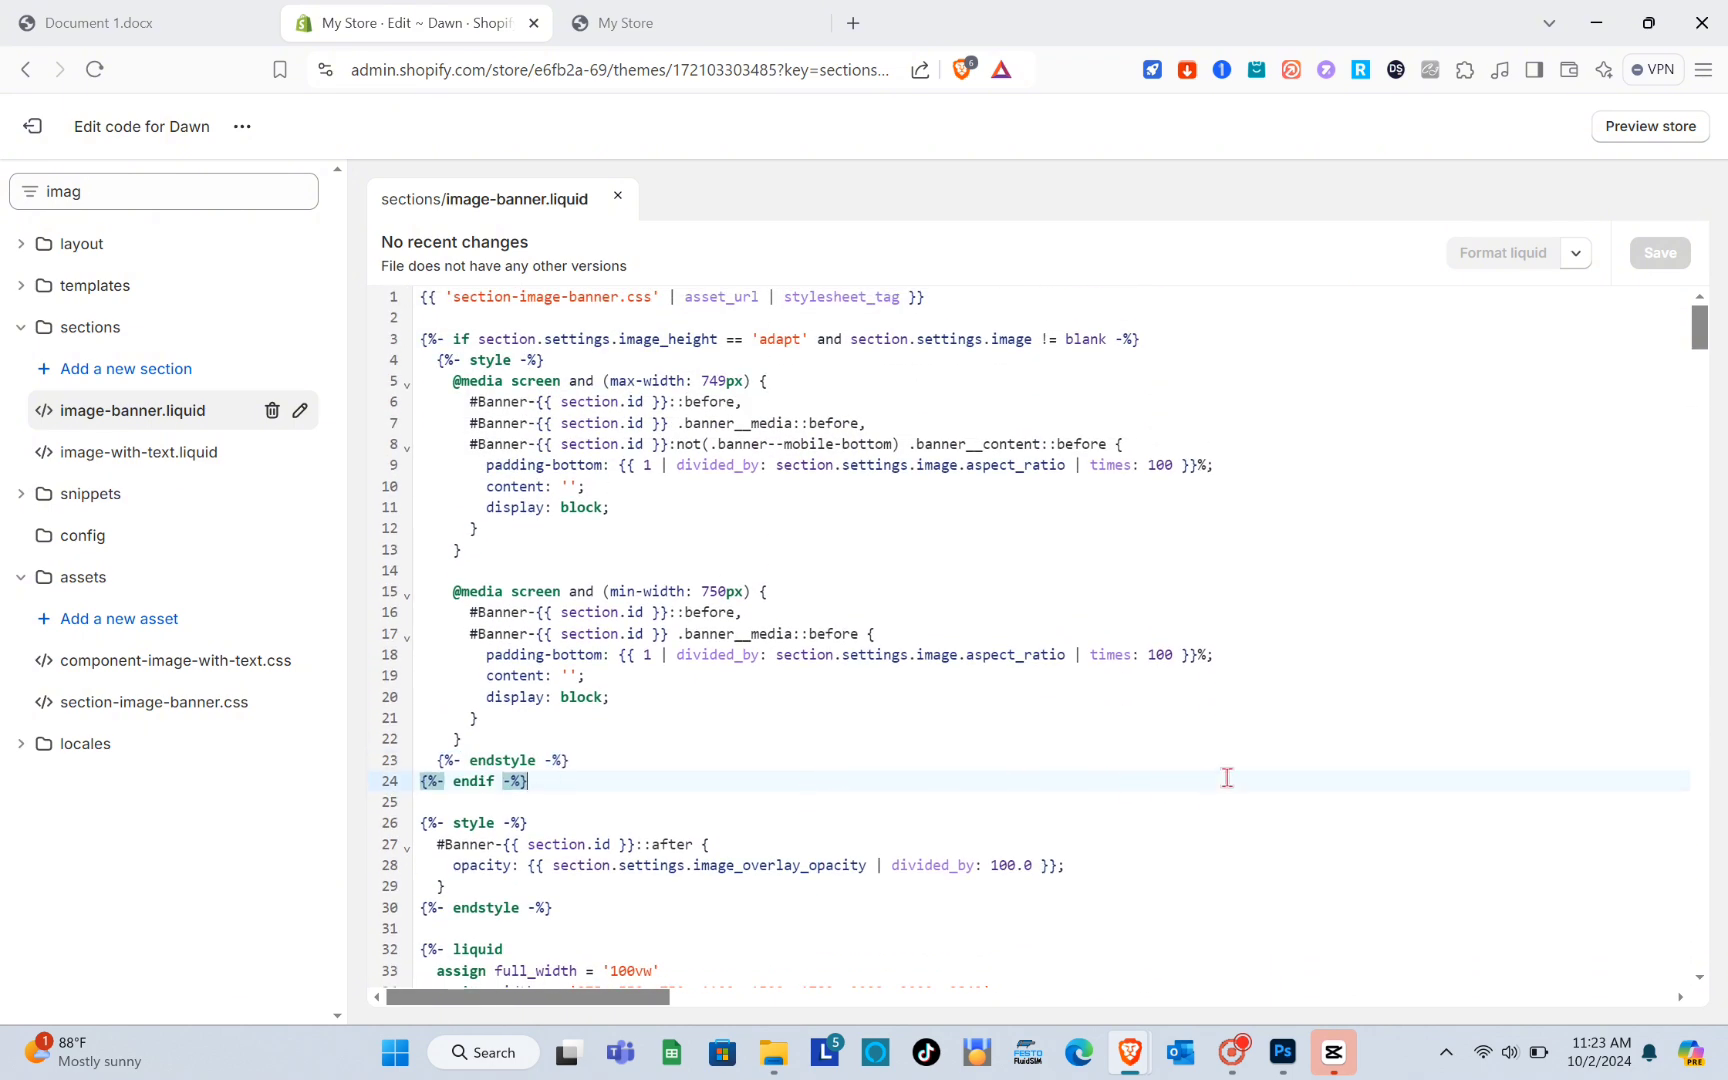
Check the Banner id line in the Word notes and select the banner div's id attribute
click(151, 13)
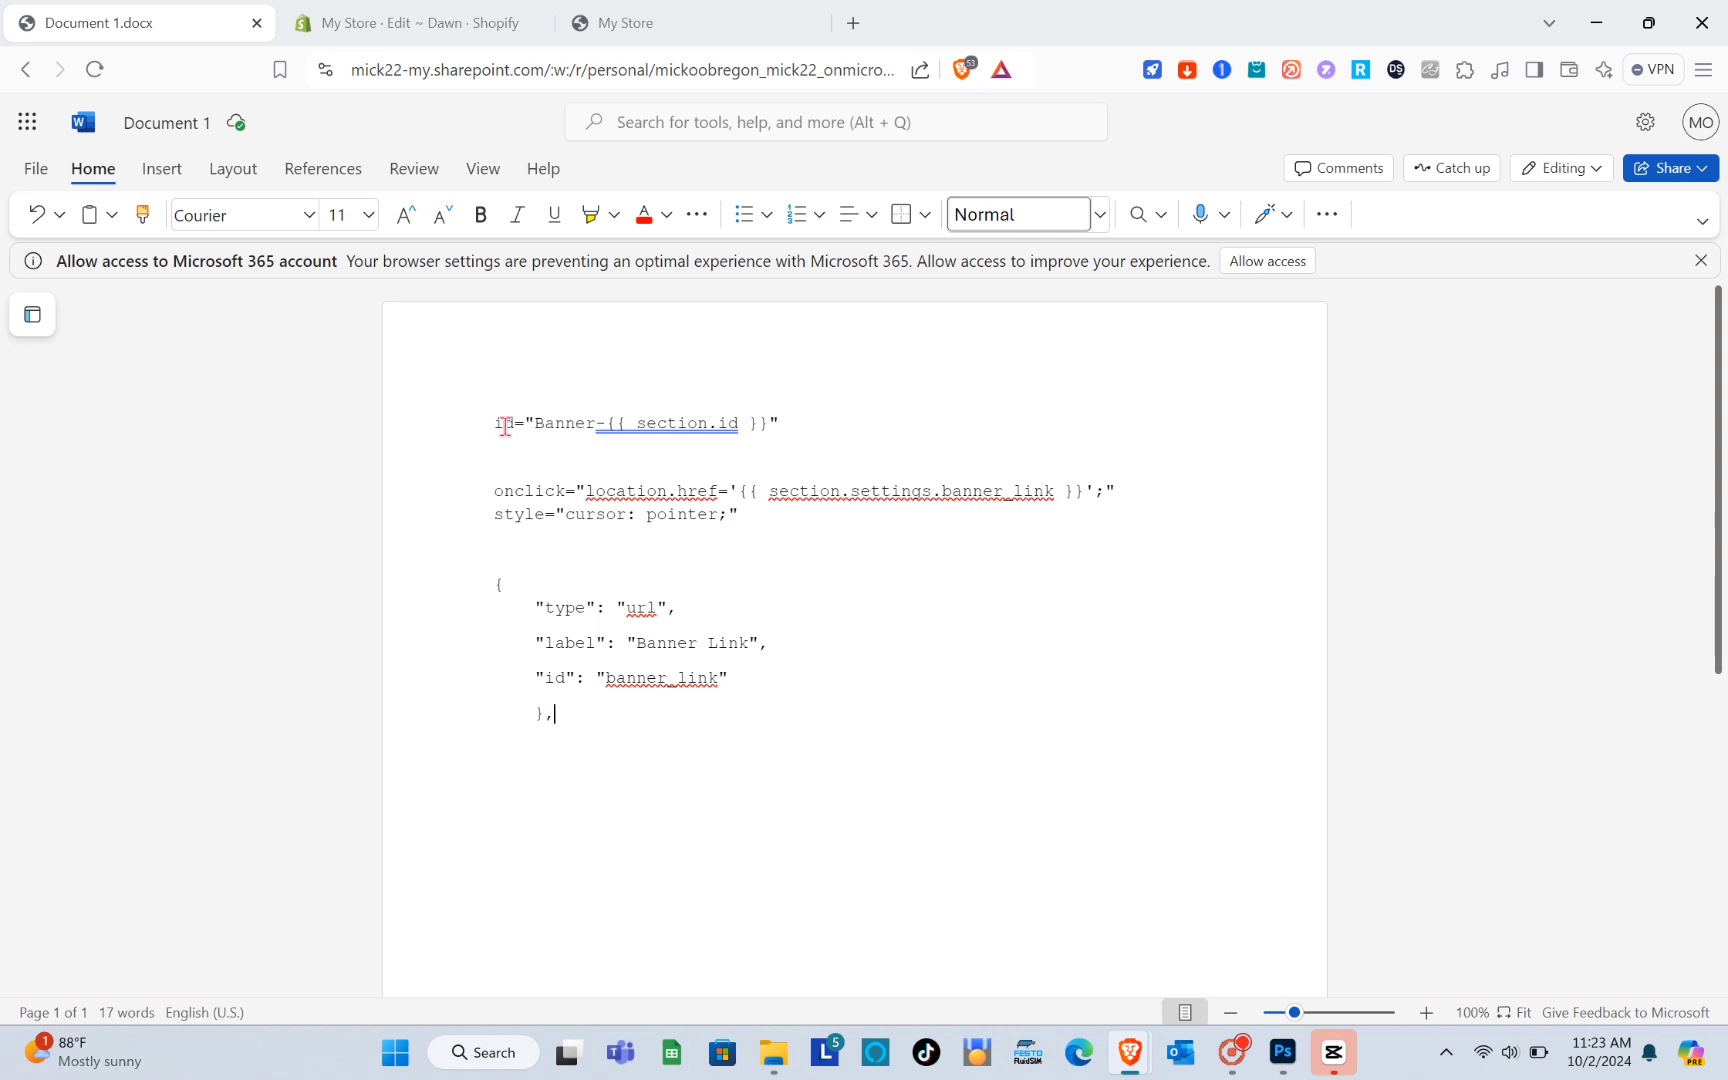
triple_click(653, 417)
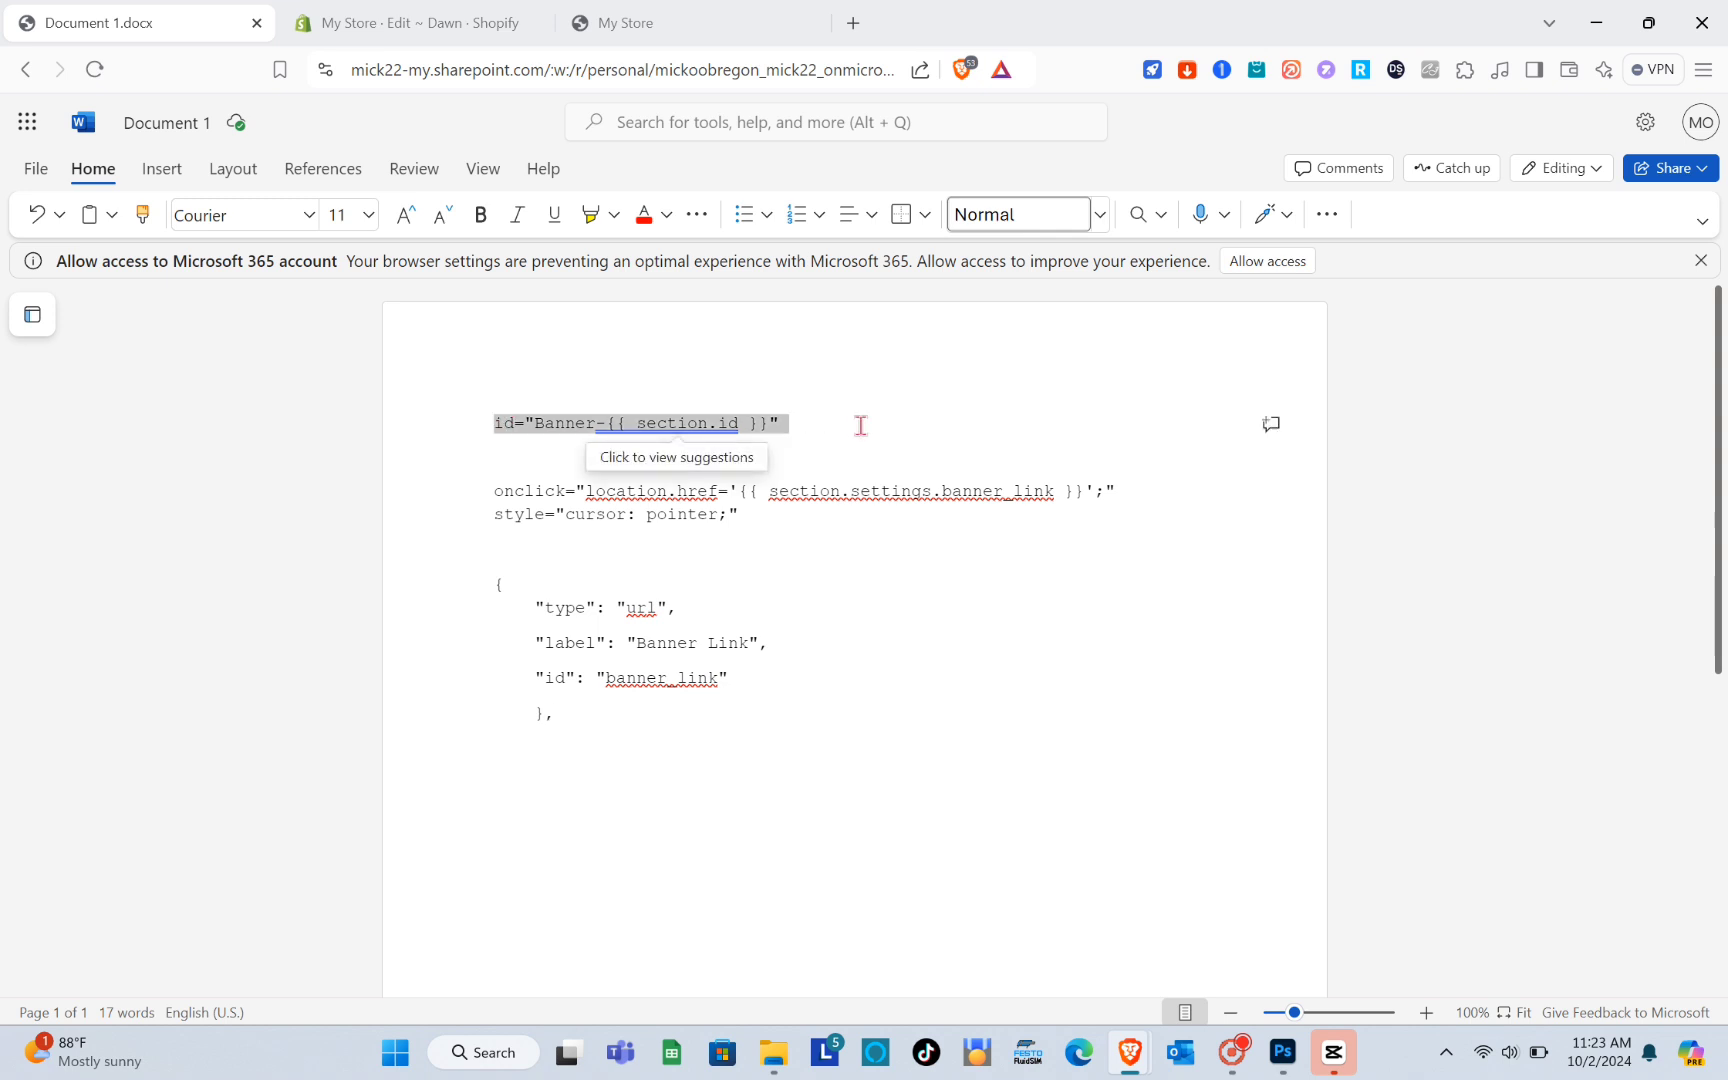
click(330, 10)
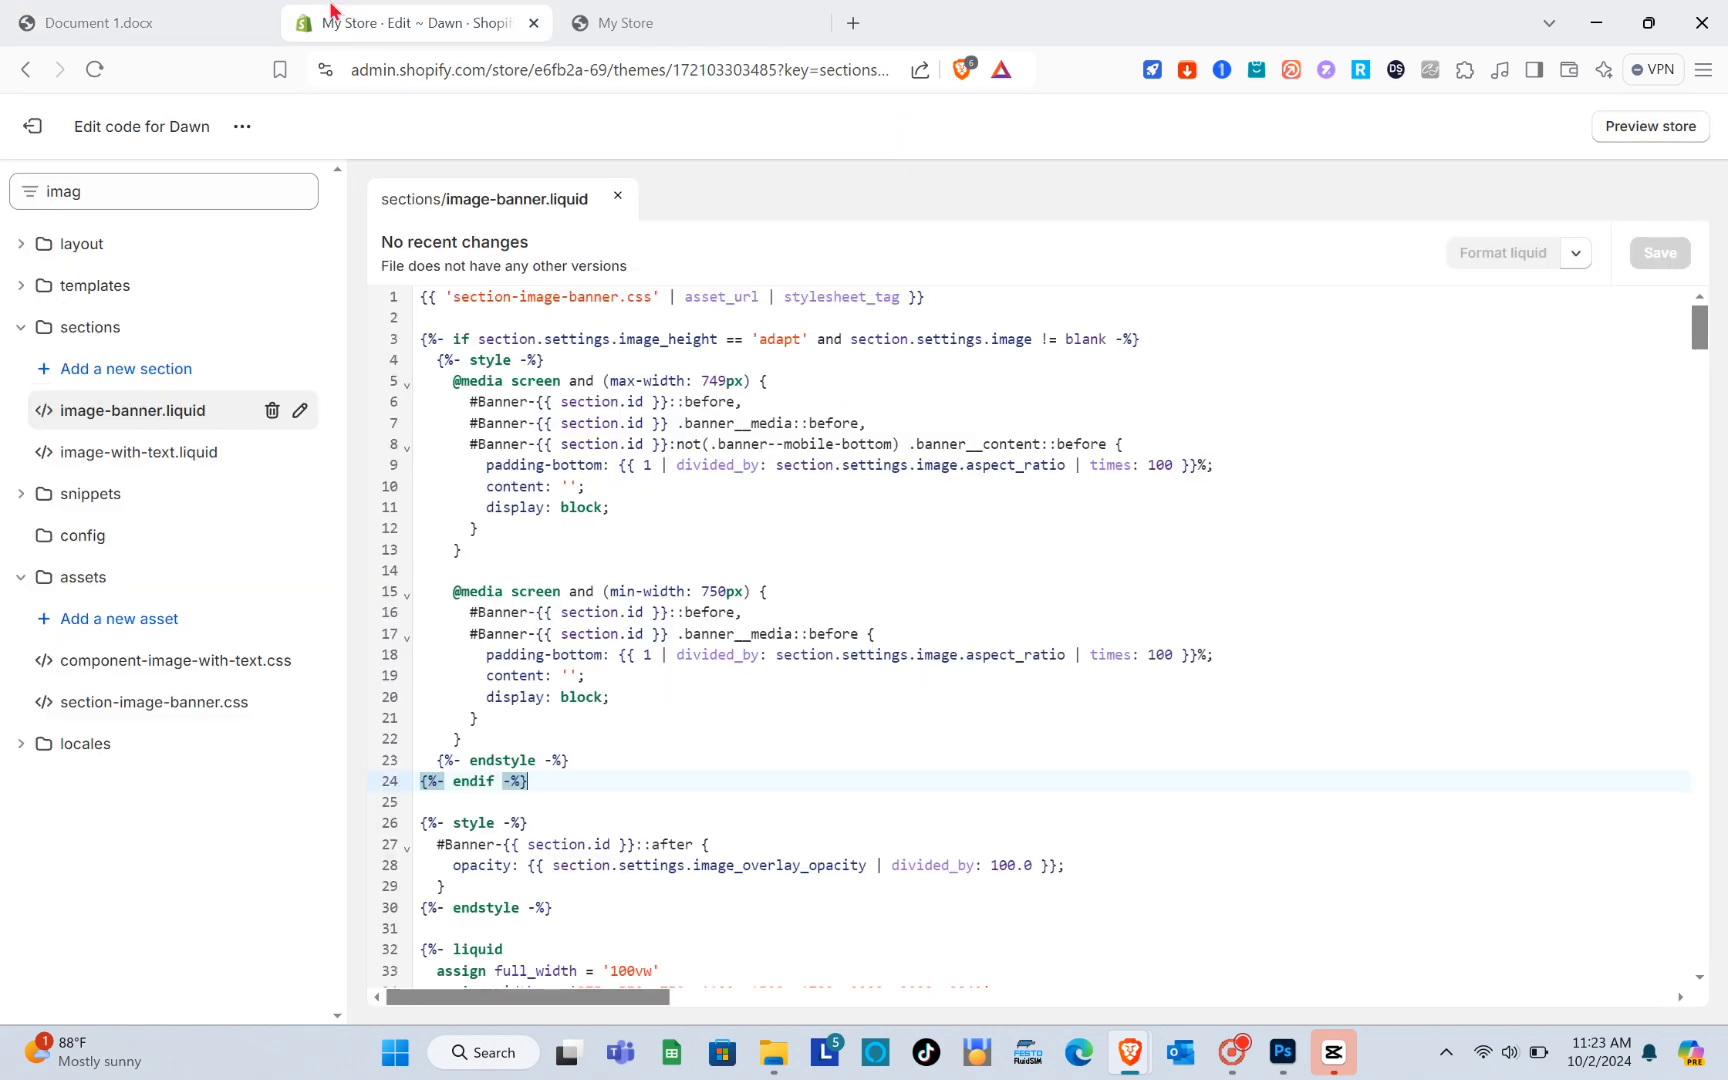
scroll(650, 812, down, 18)
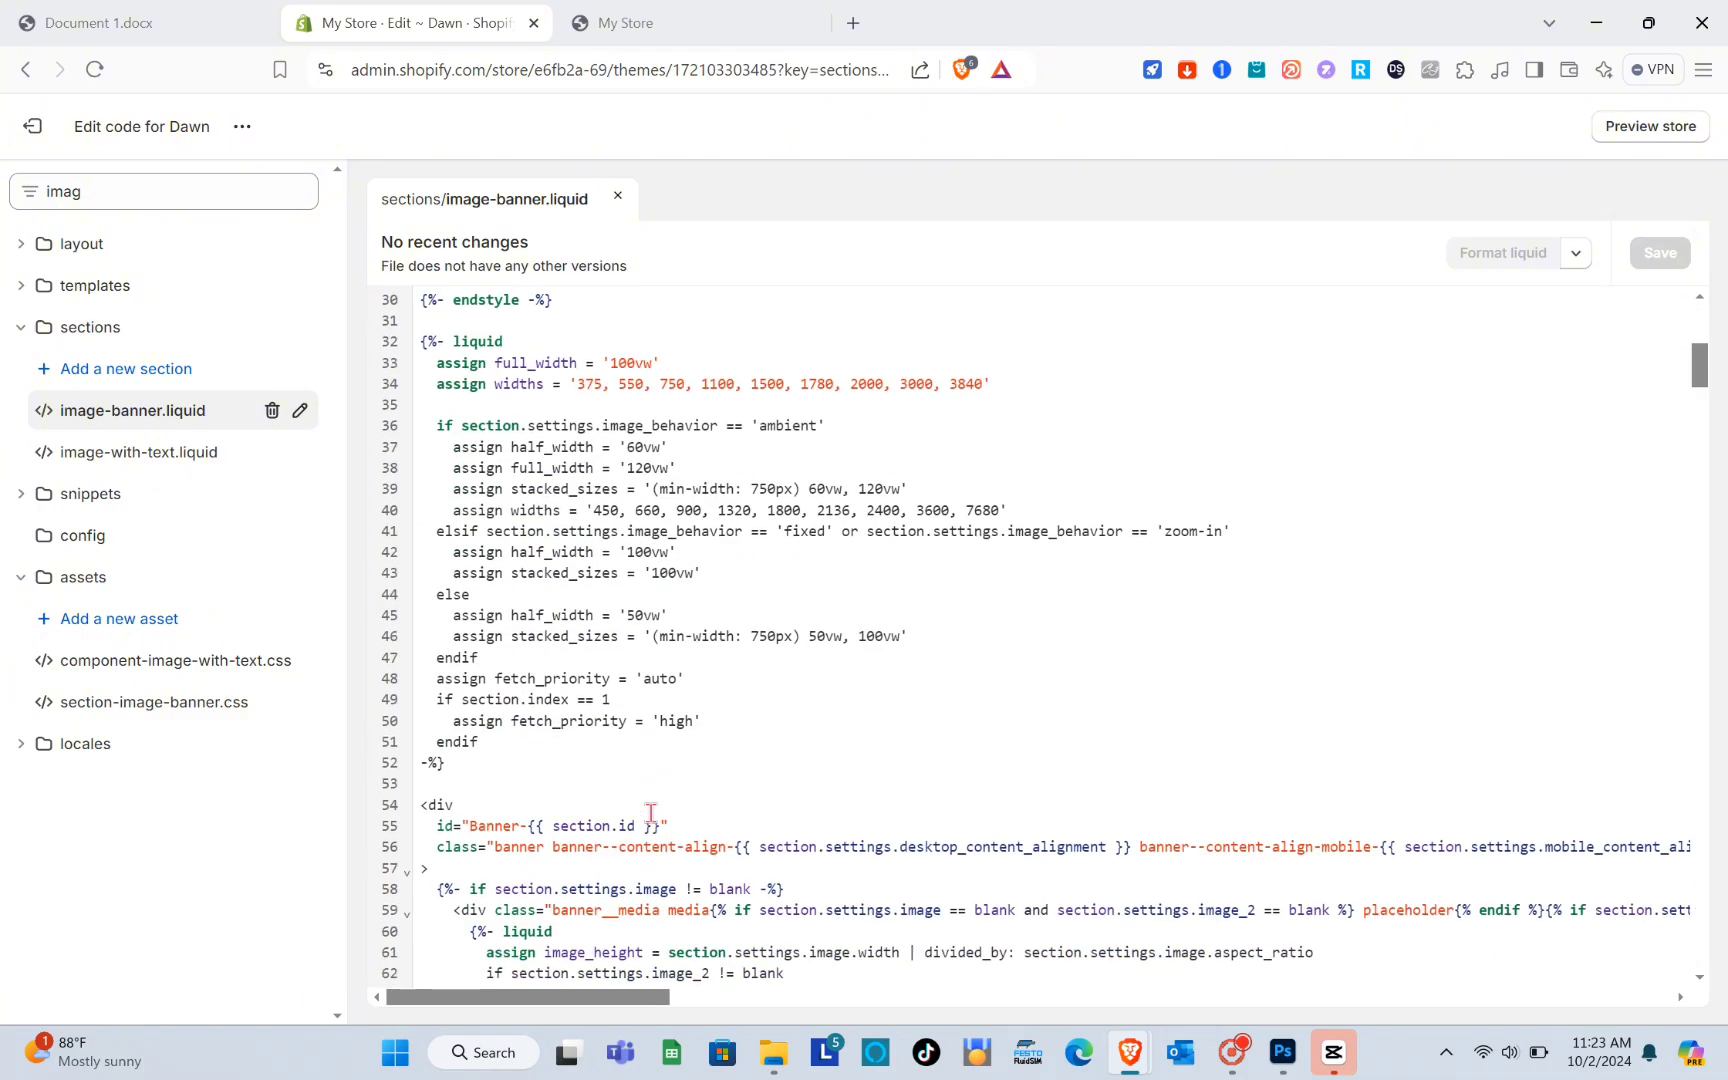
scroll(651, 813, up, 10)
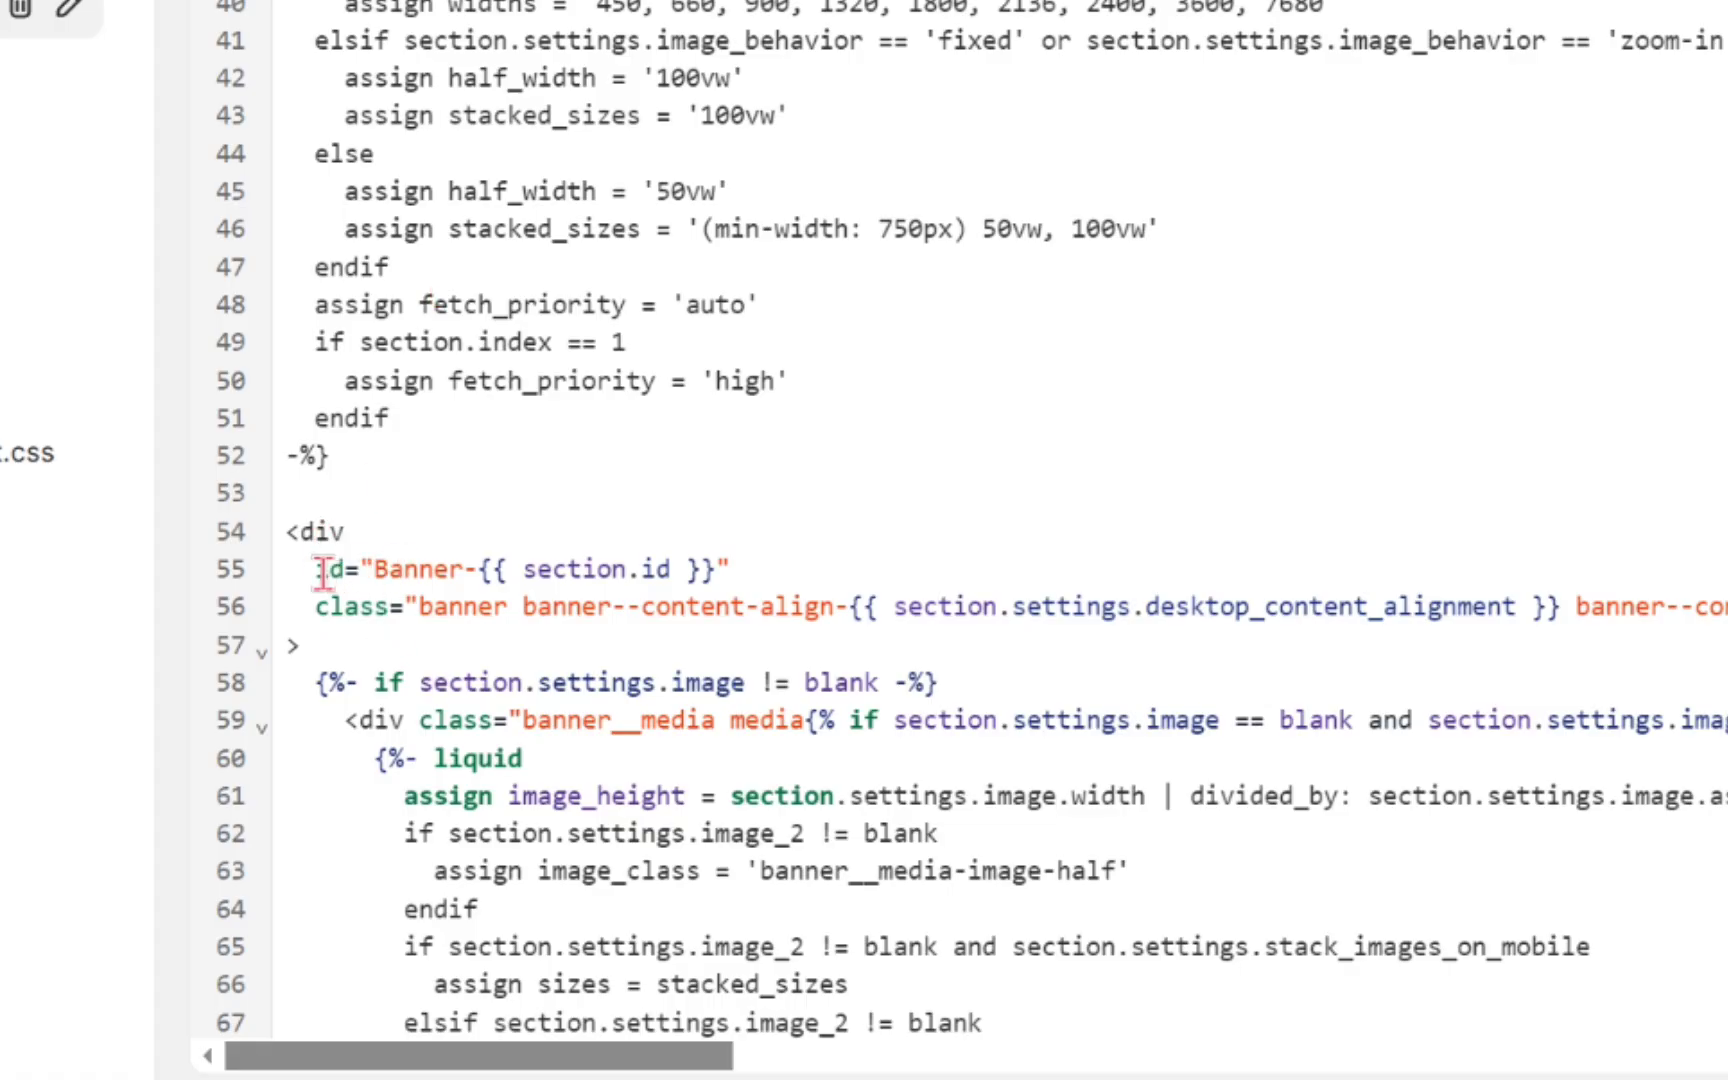
drag(320, 570, 776, 568)
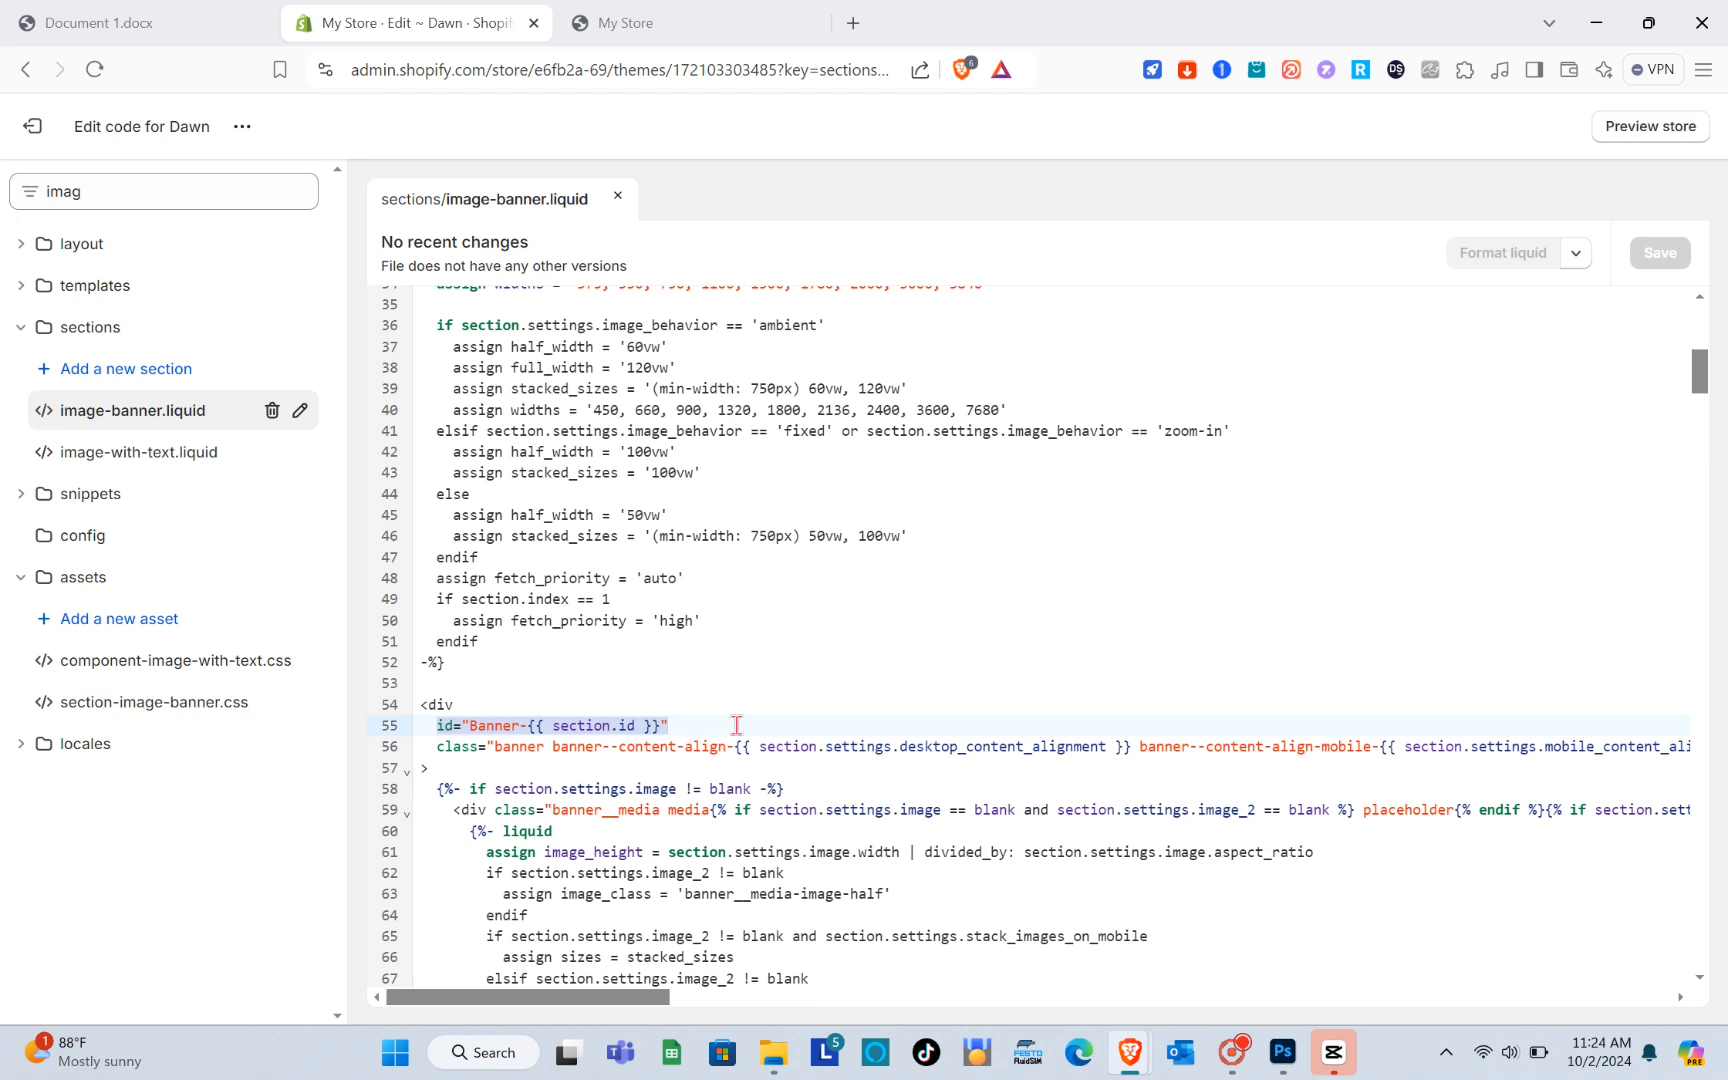
key(ctrl+i)
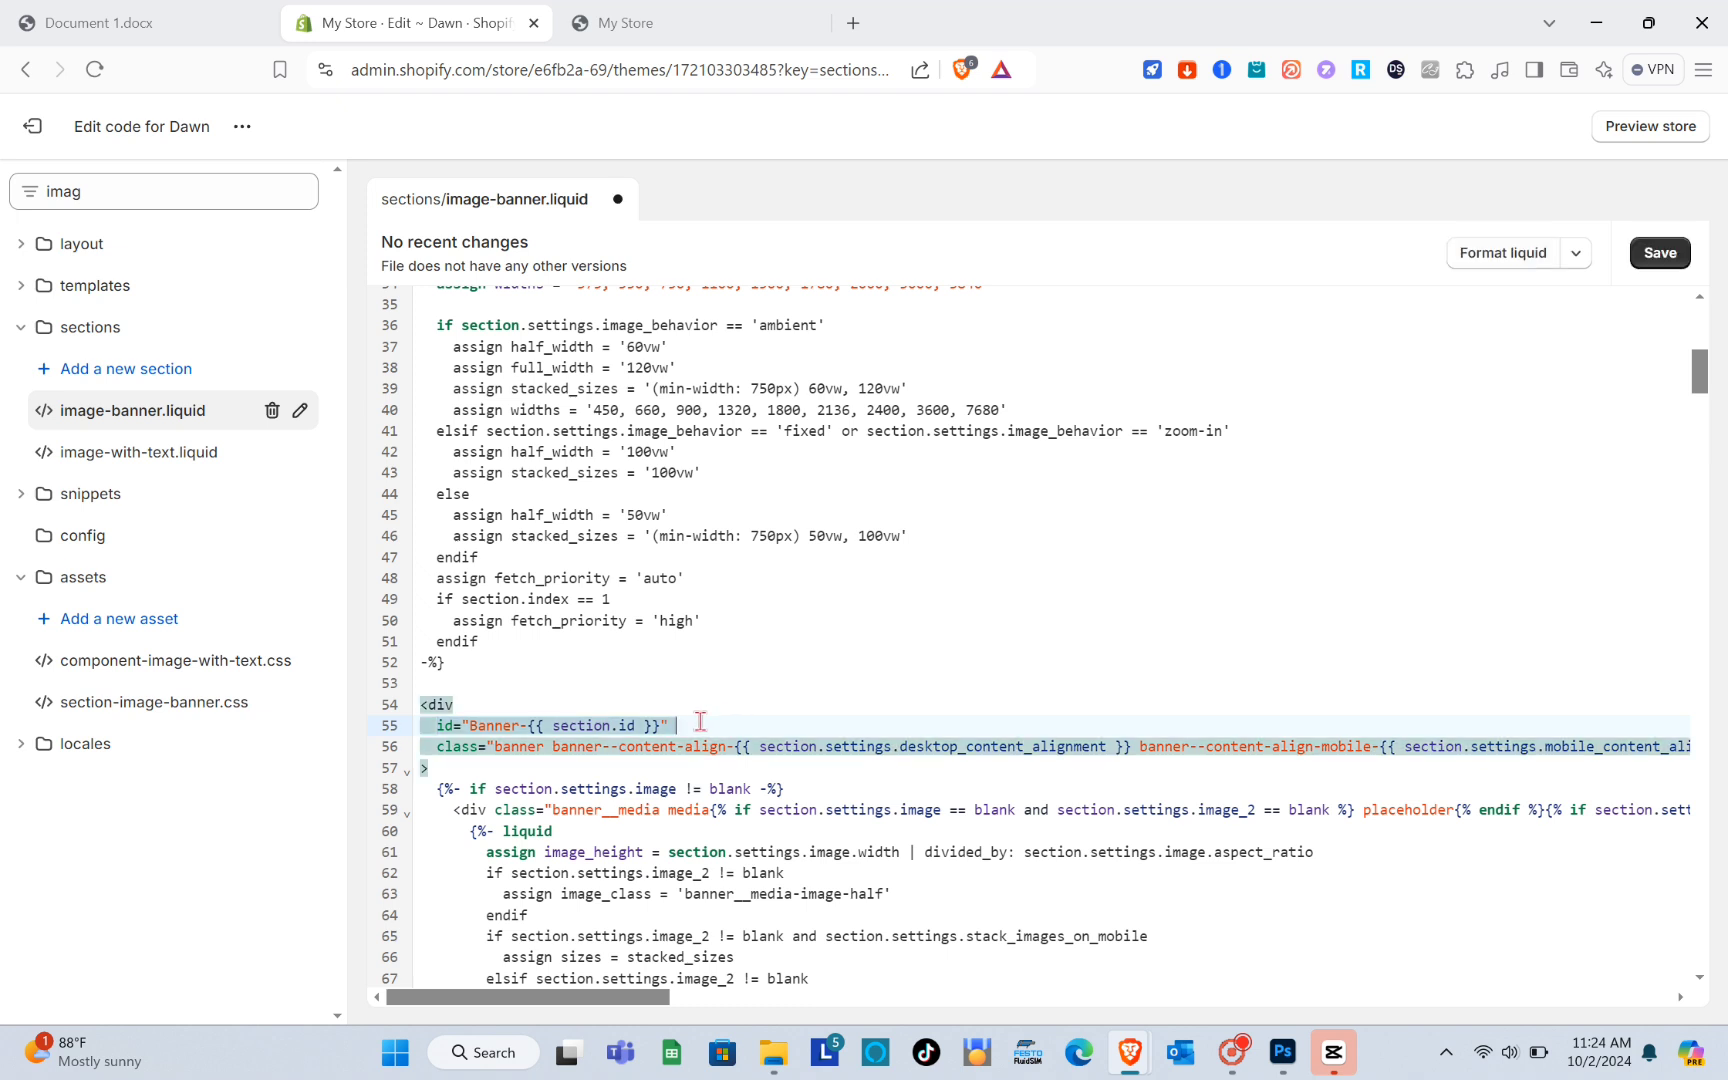
Paste the onclick banner_link and pointer-cursor style lines from the notes after the banner id
click(220, 14)
key(End)
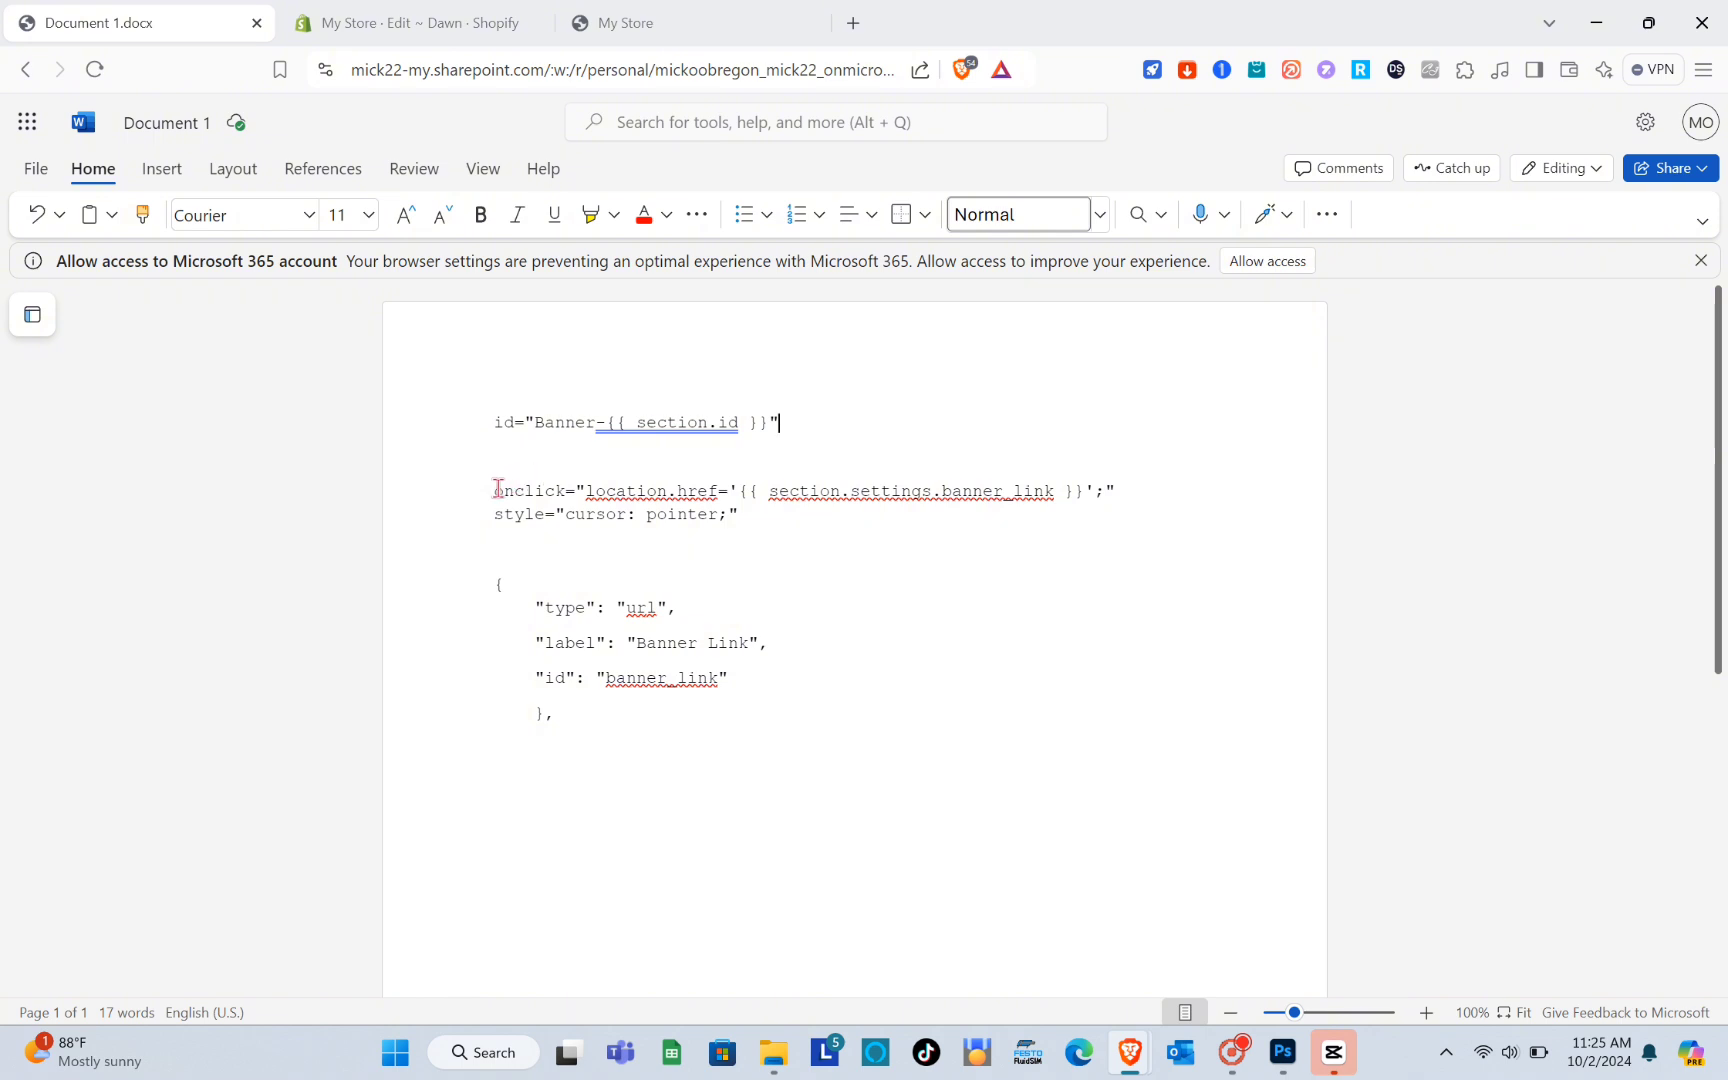
drag(494, 490, 776, 511)
key(ctrl+c)
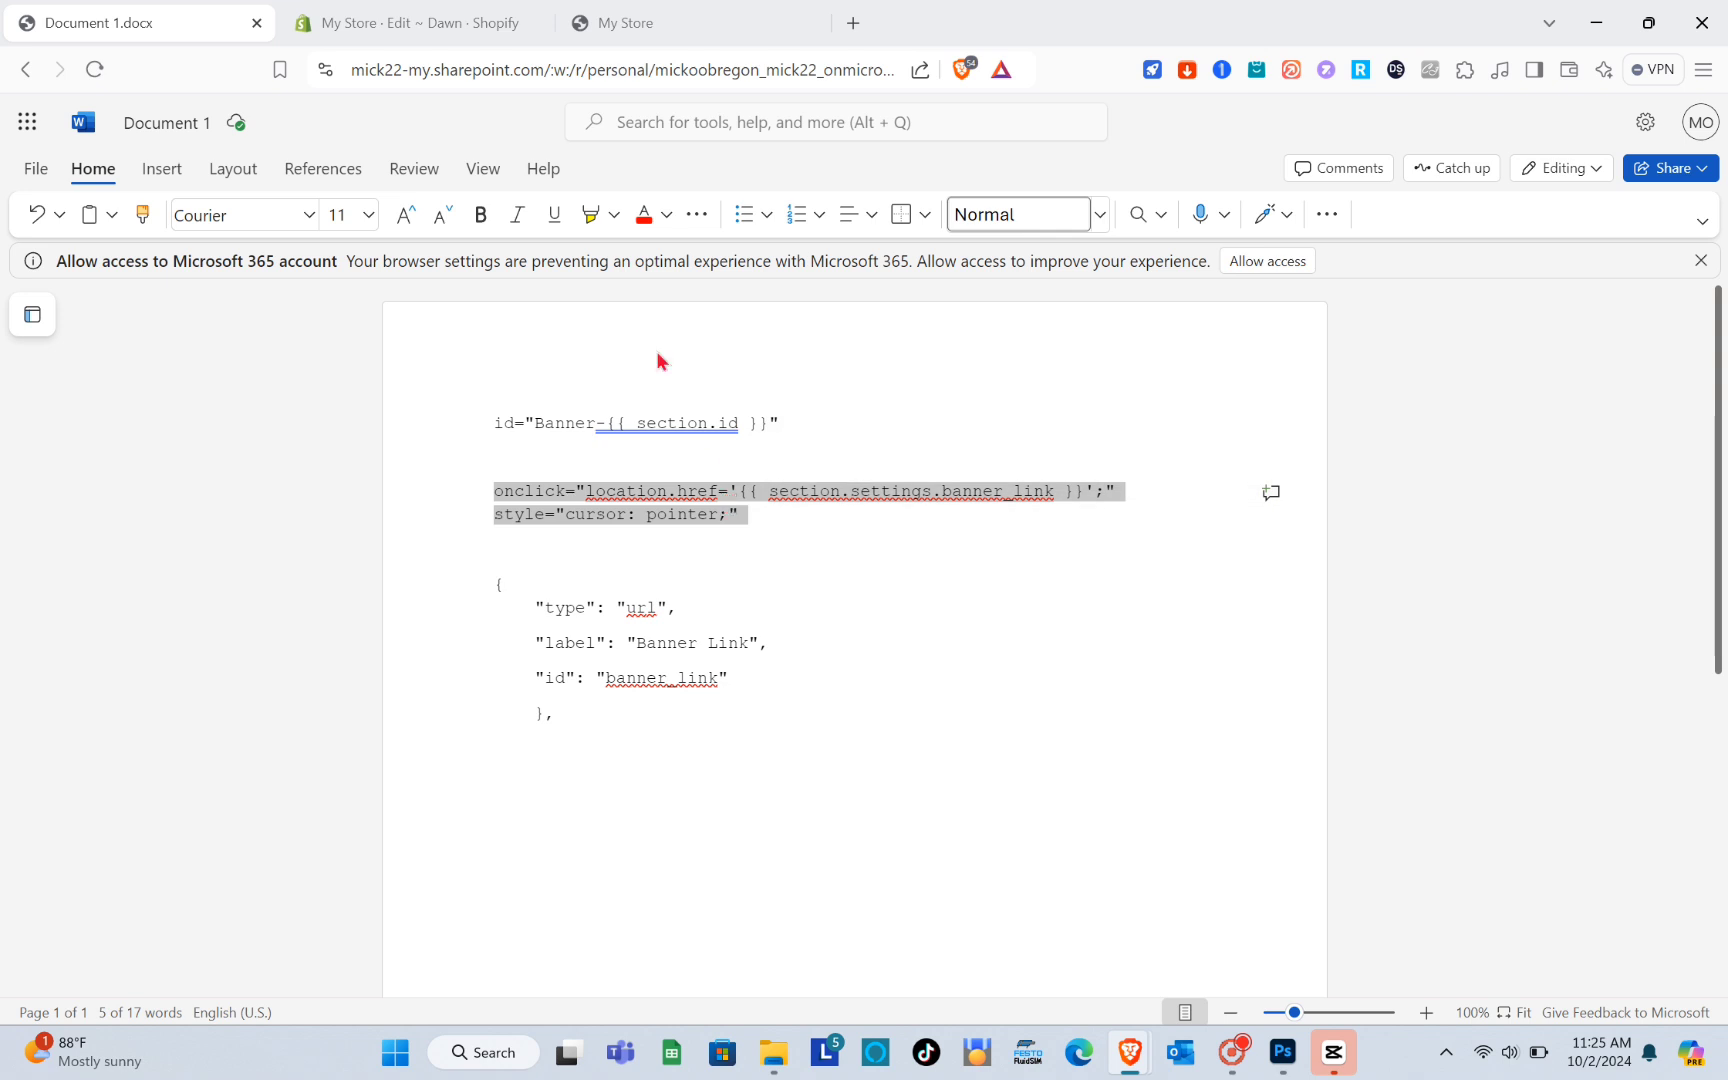
click(533, 12)
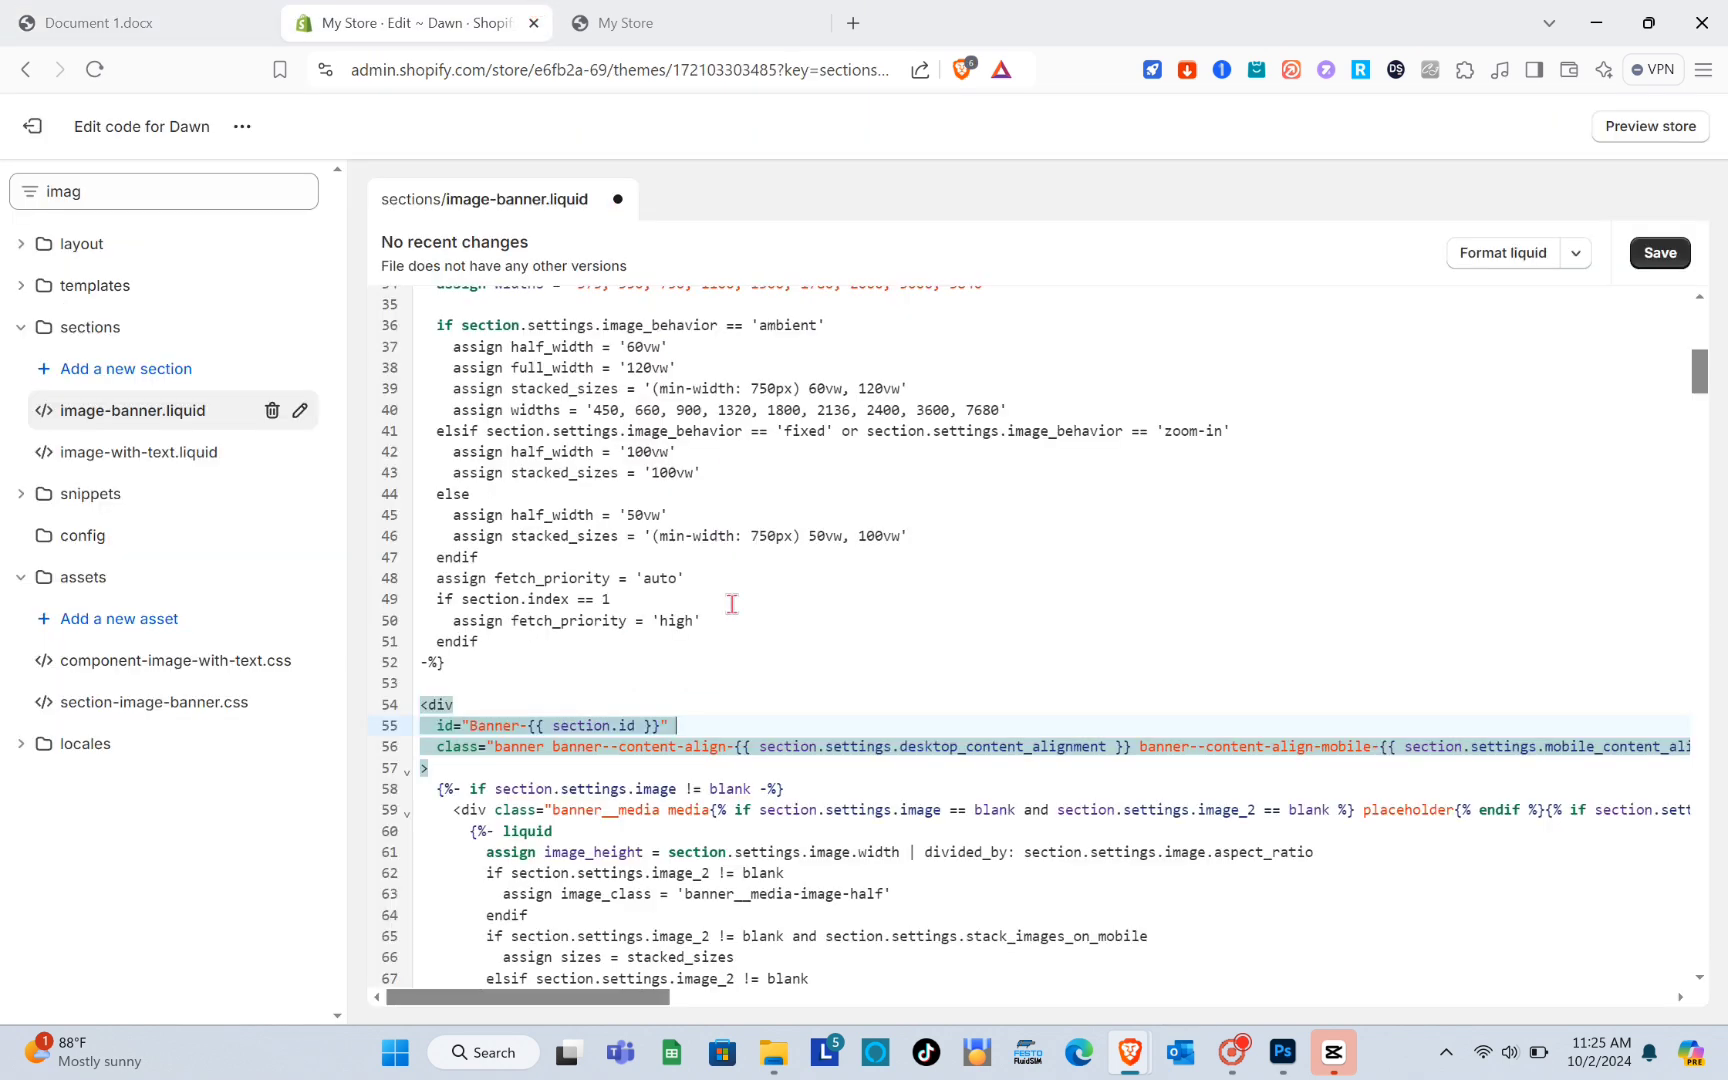
key(ctrl+v)
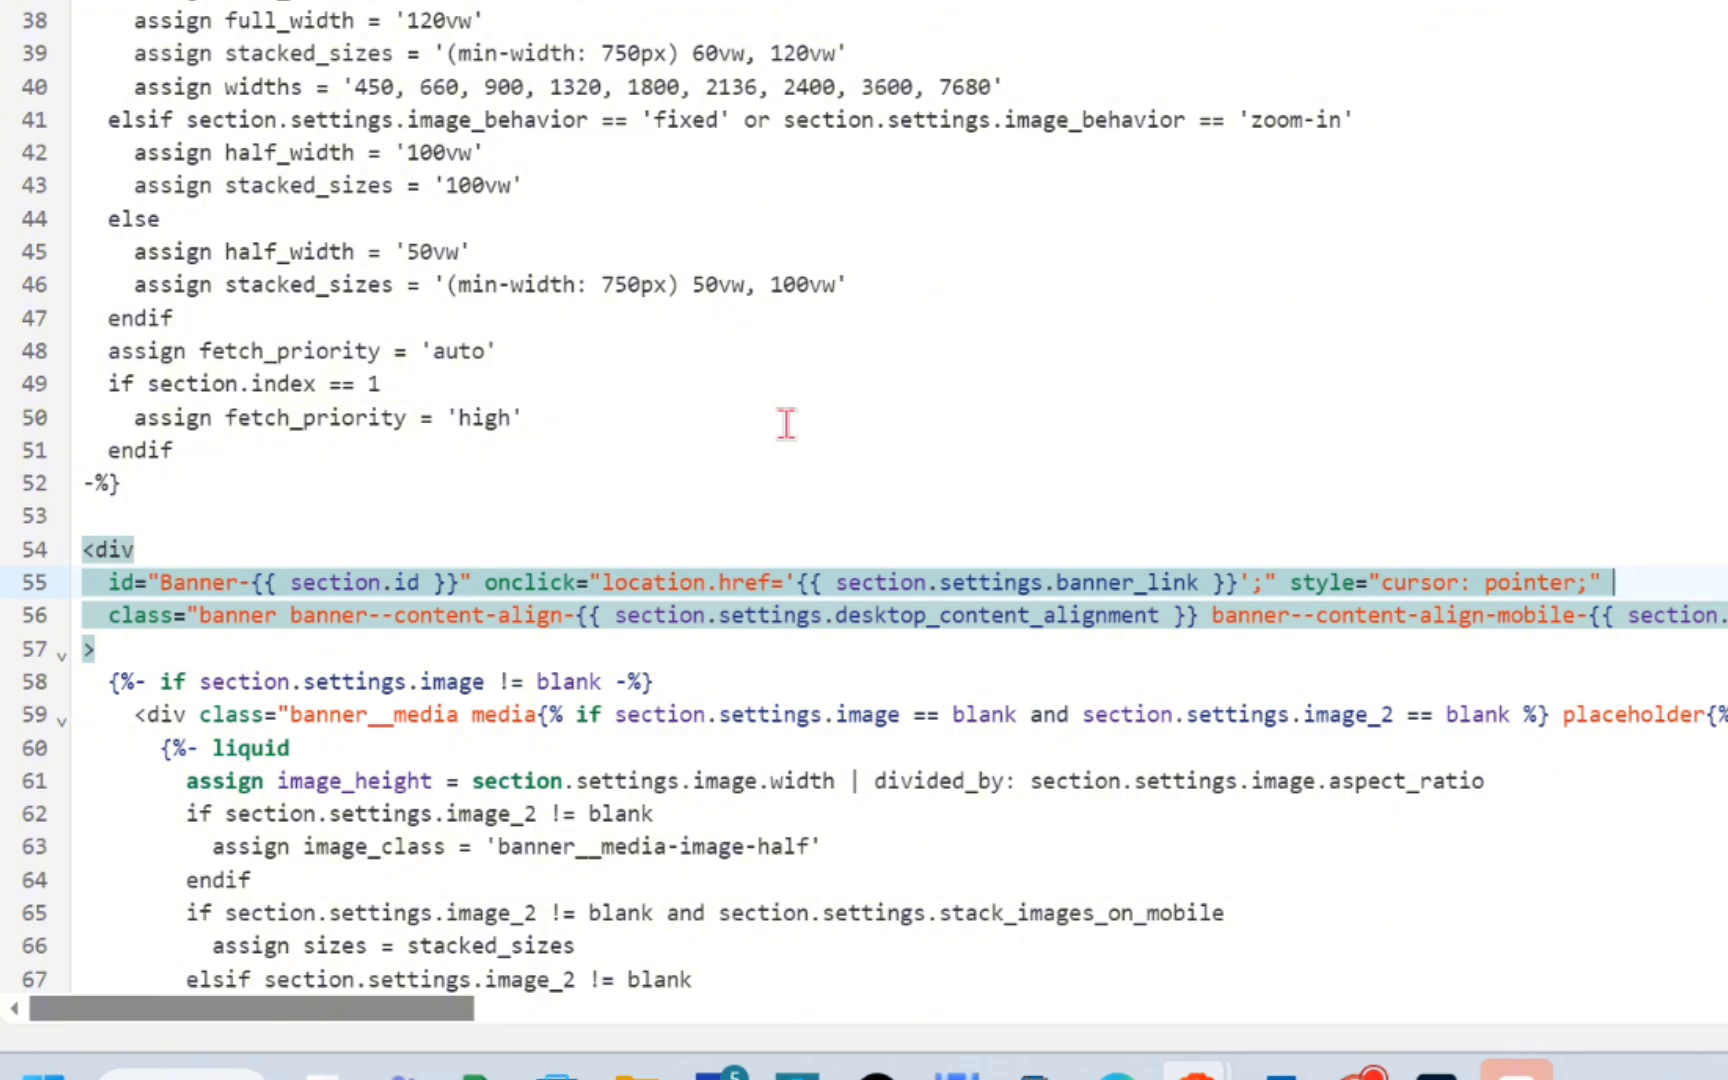
click(786, 423)
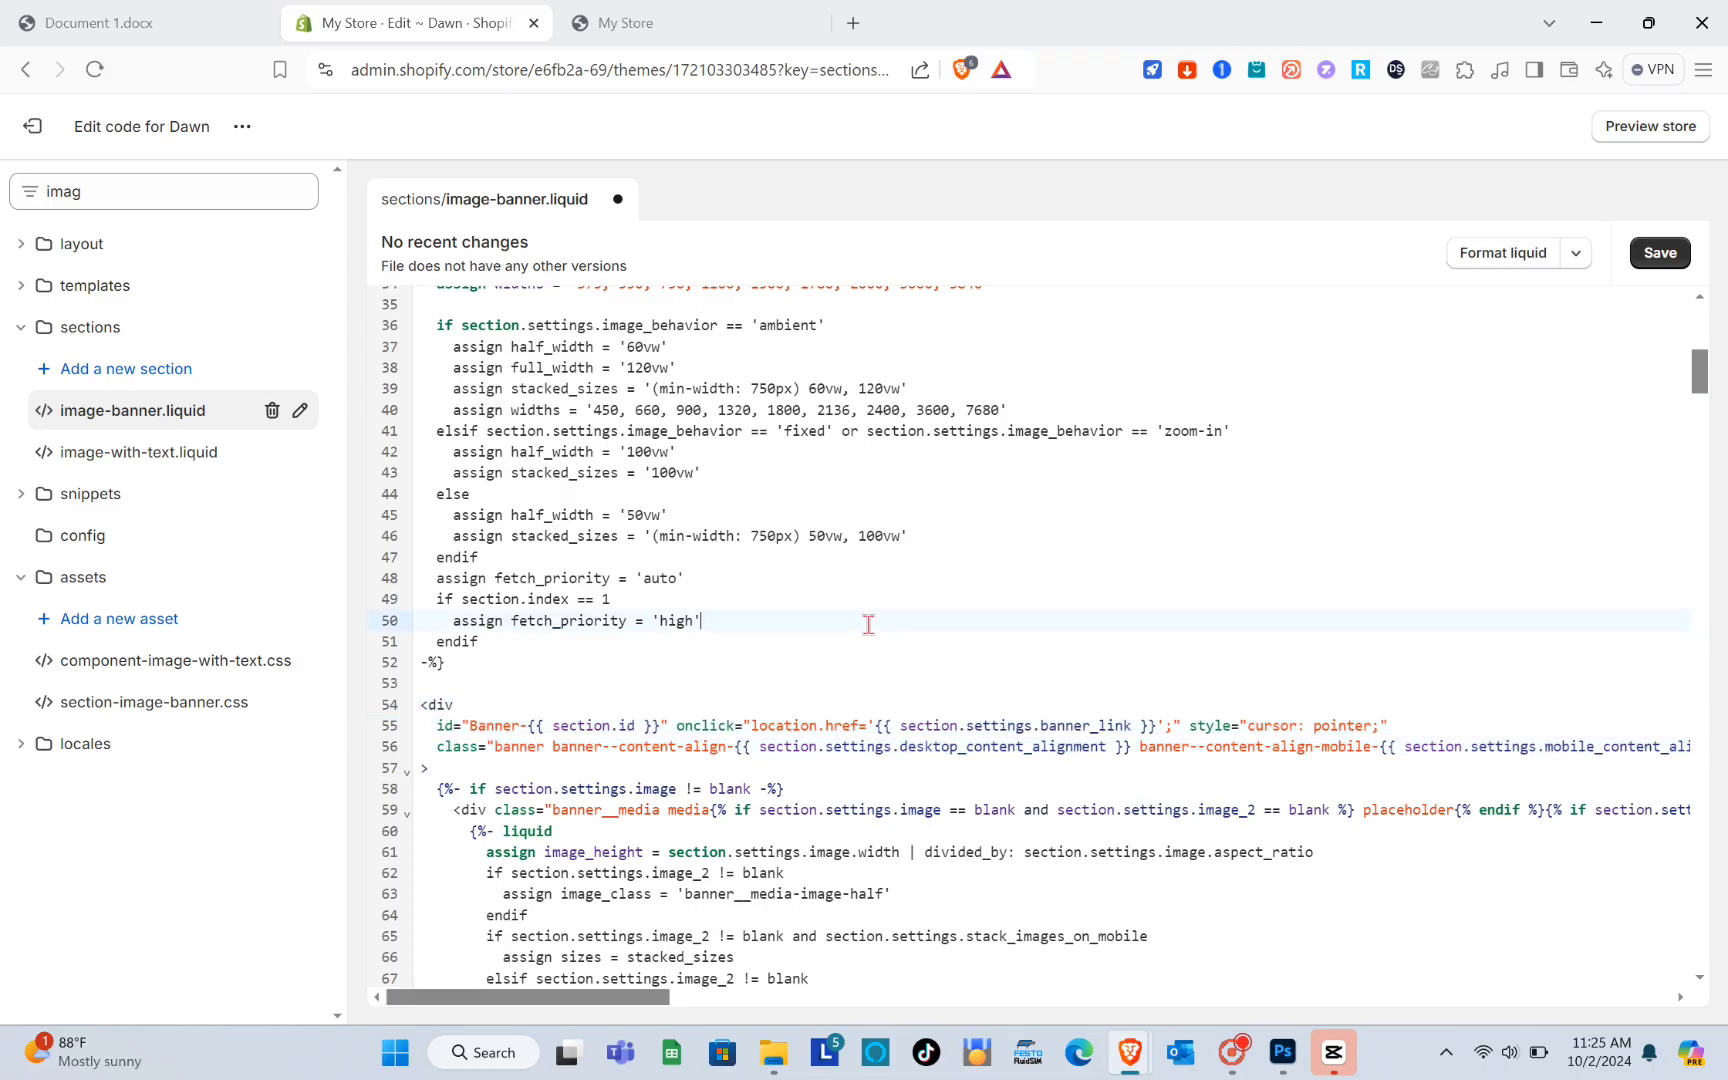
Copy the Banner Link url setting JSON block from the Word notes
scroll(868, 624, down, 10)
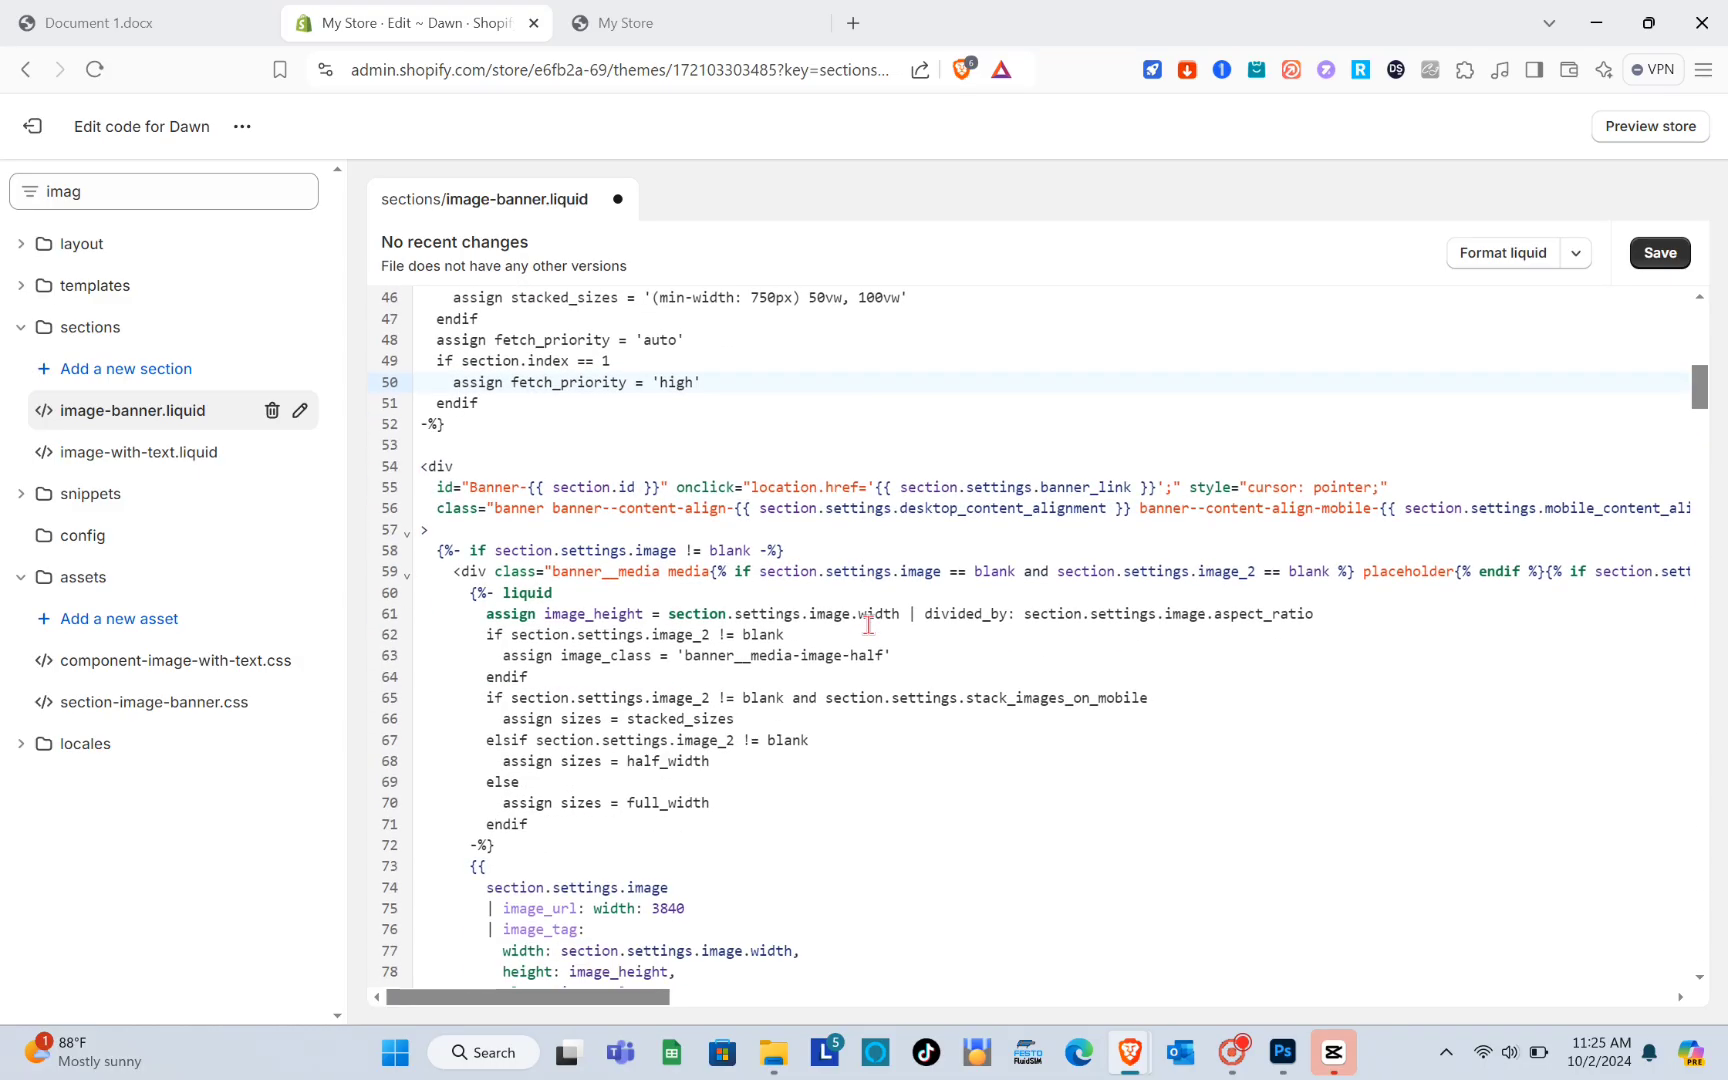
scroll(868, 624, down, 18)
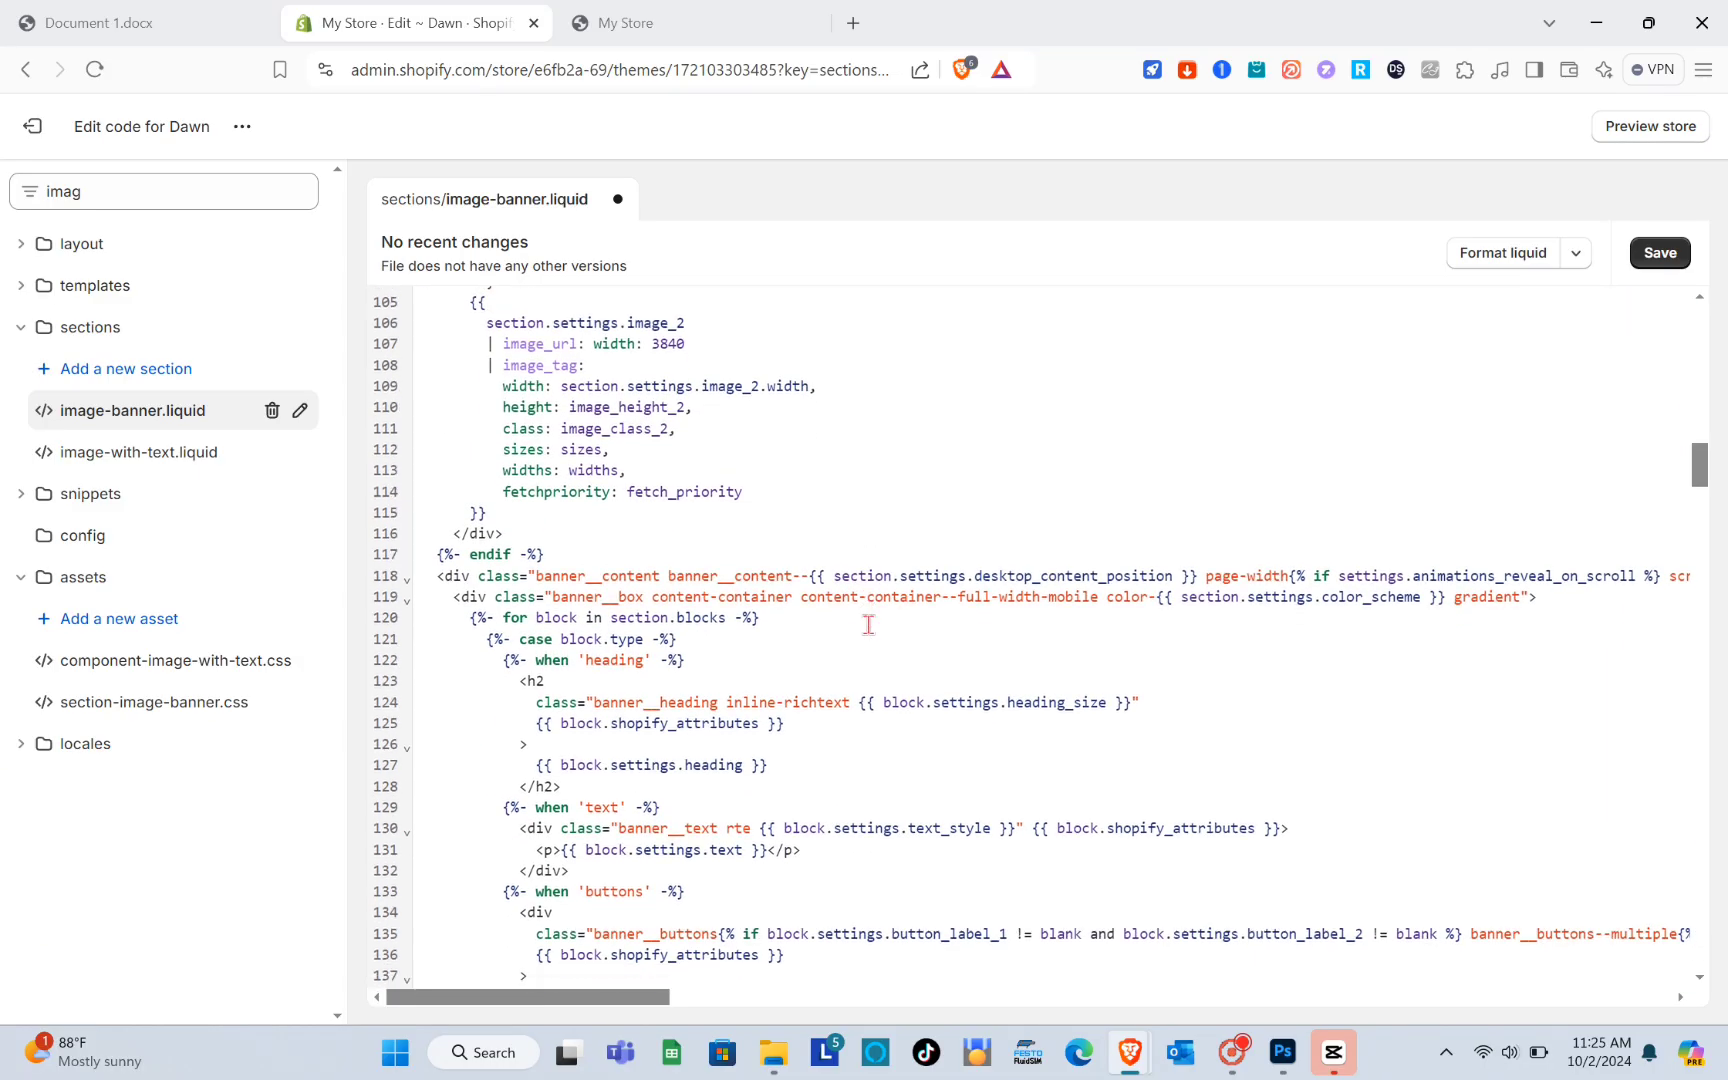
scroll(866, 626, down, 6)
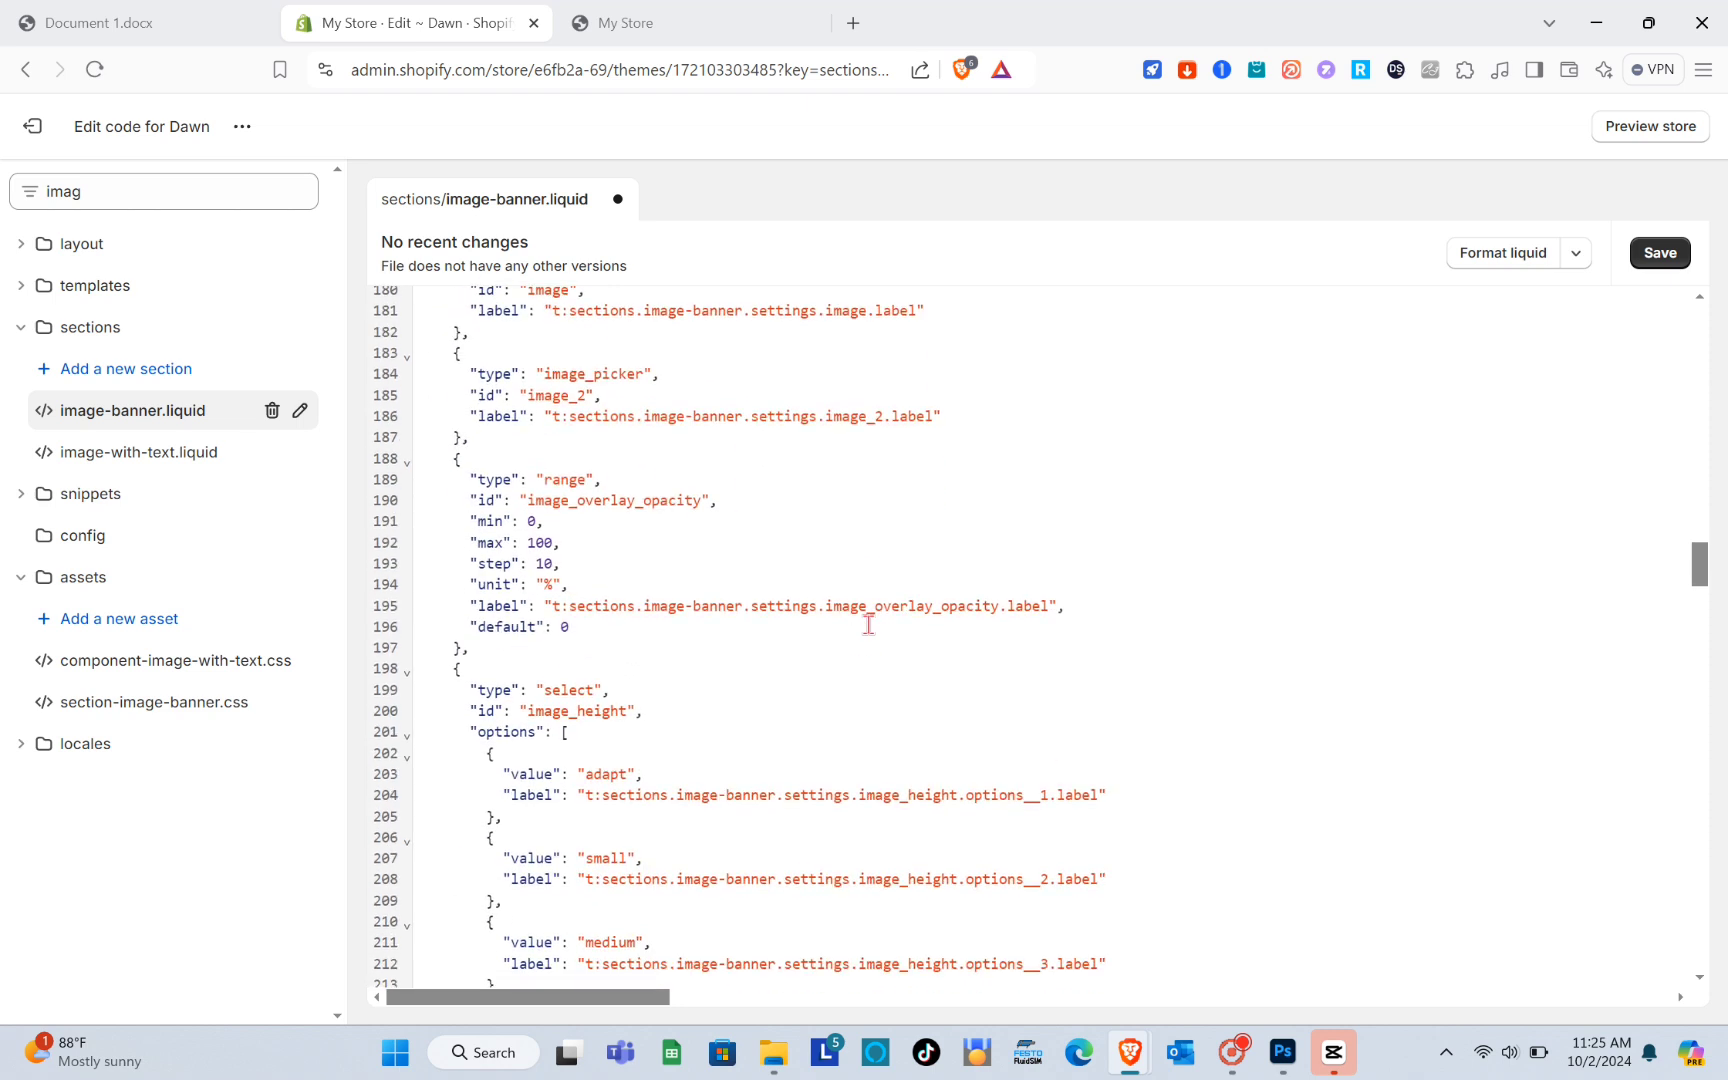
scroll(704, 779, up, 4)
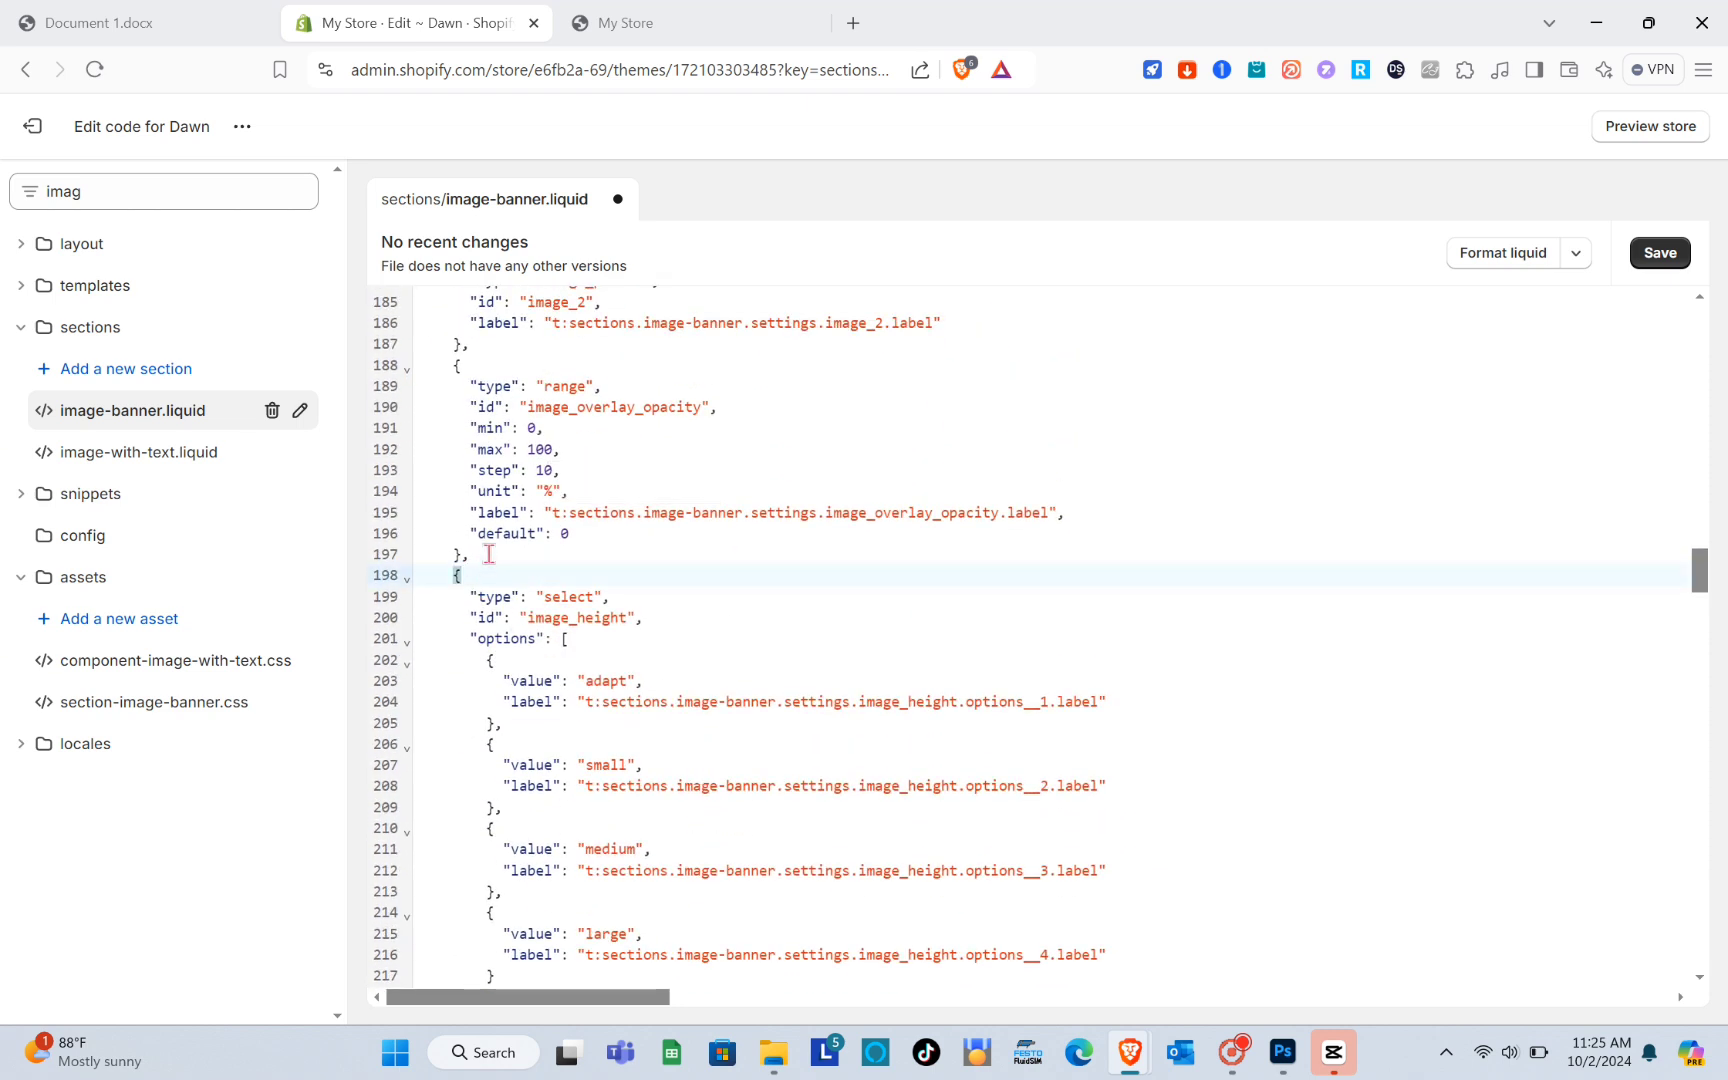
click(175, 14)
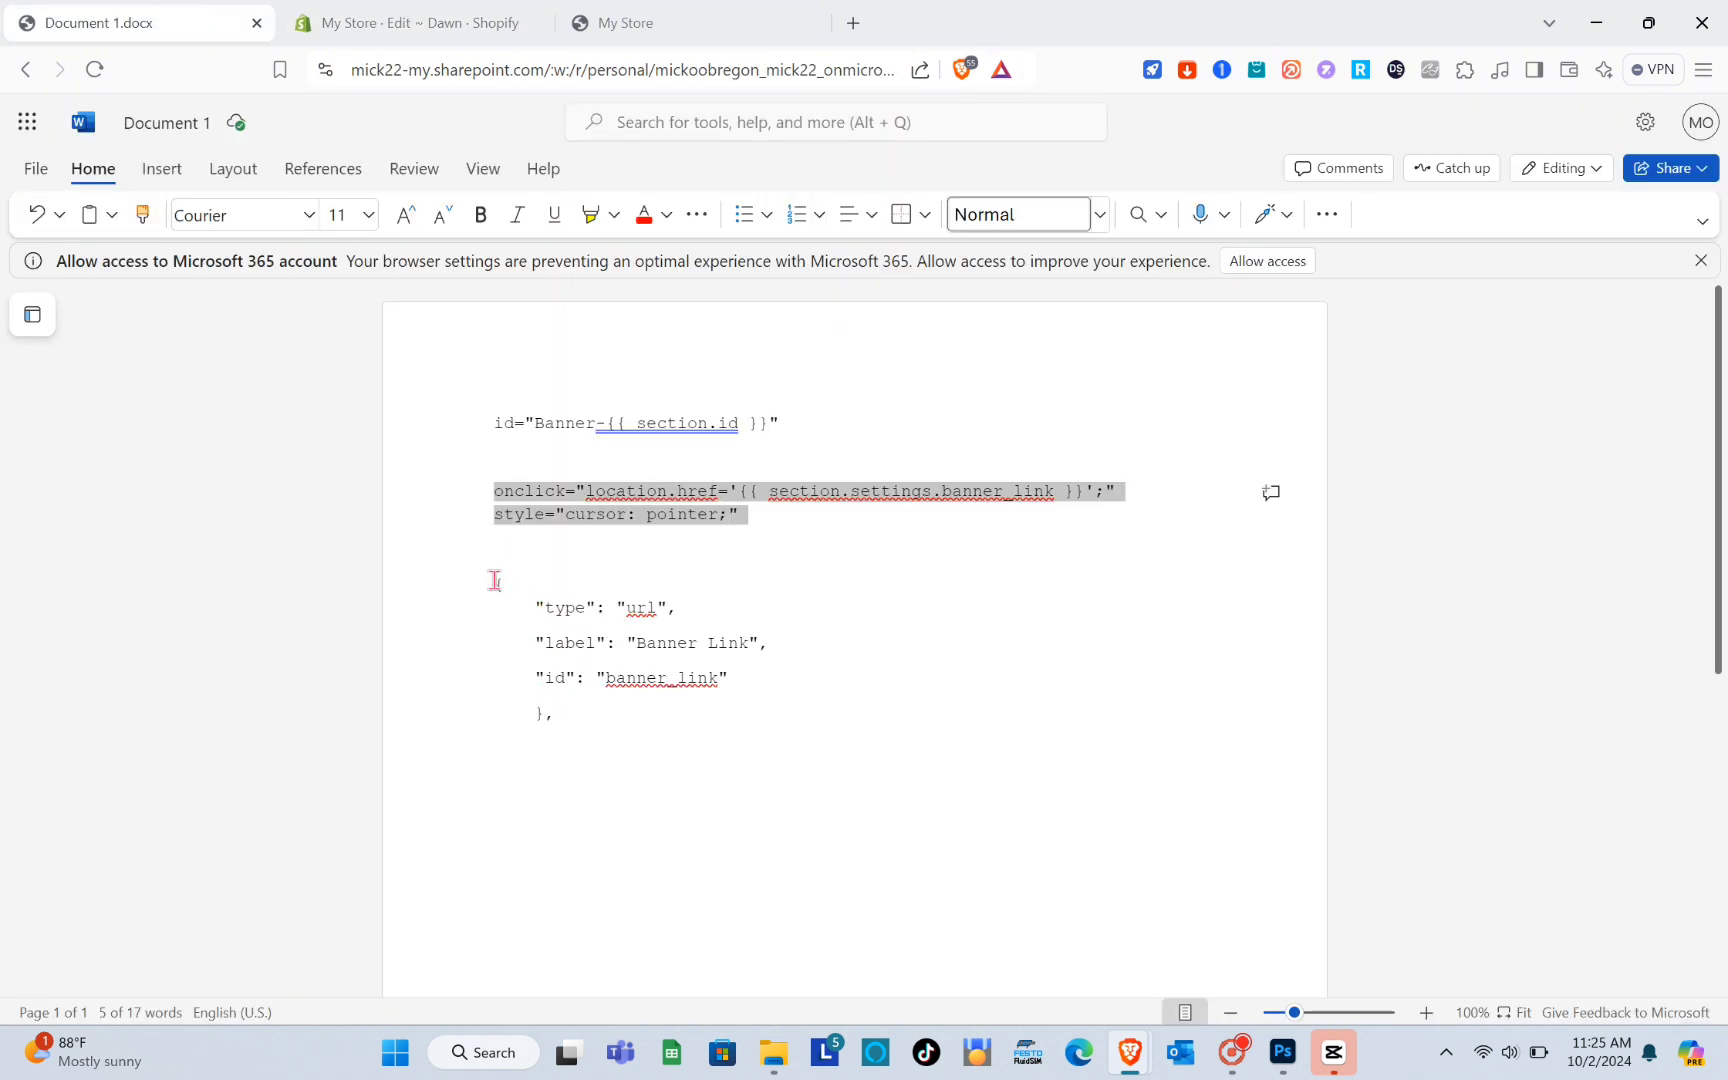
drag(494, 580, 627, 712)
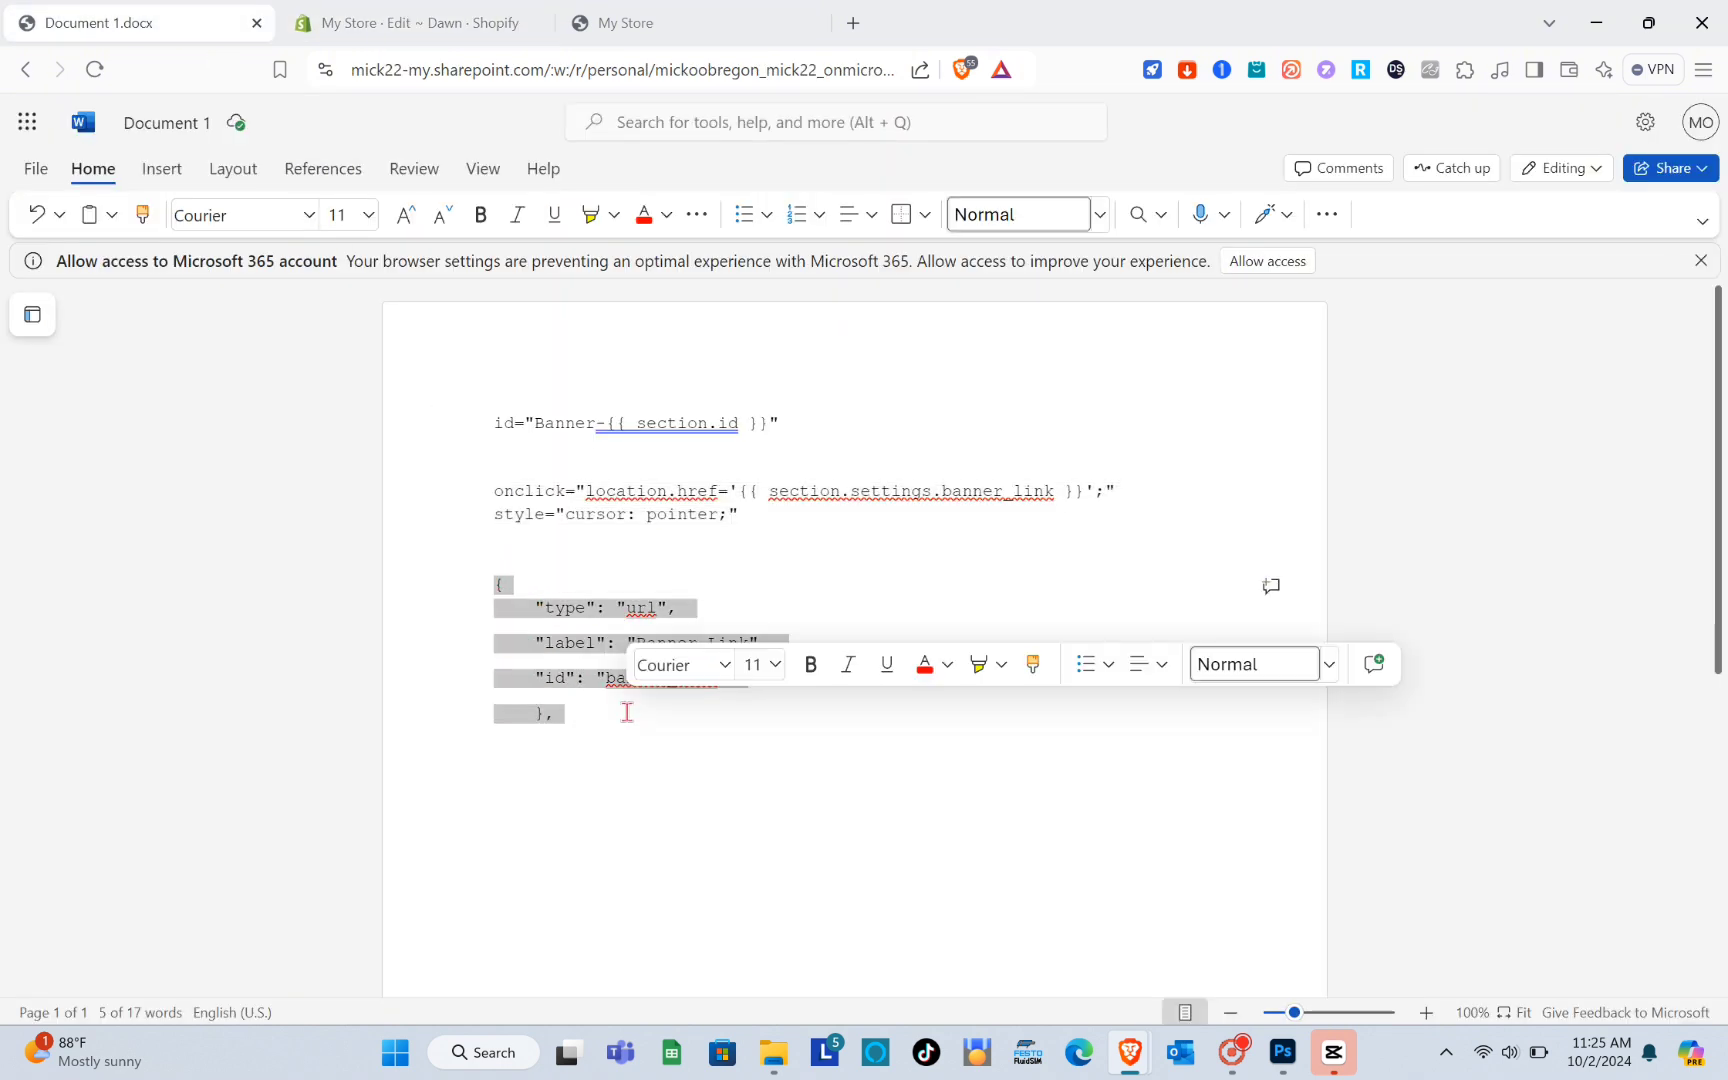
right_click(588, 648)
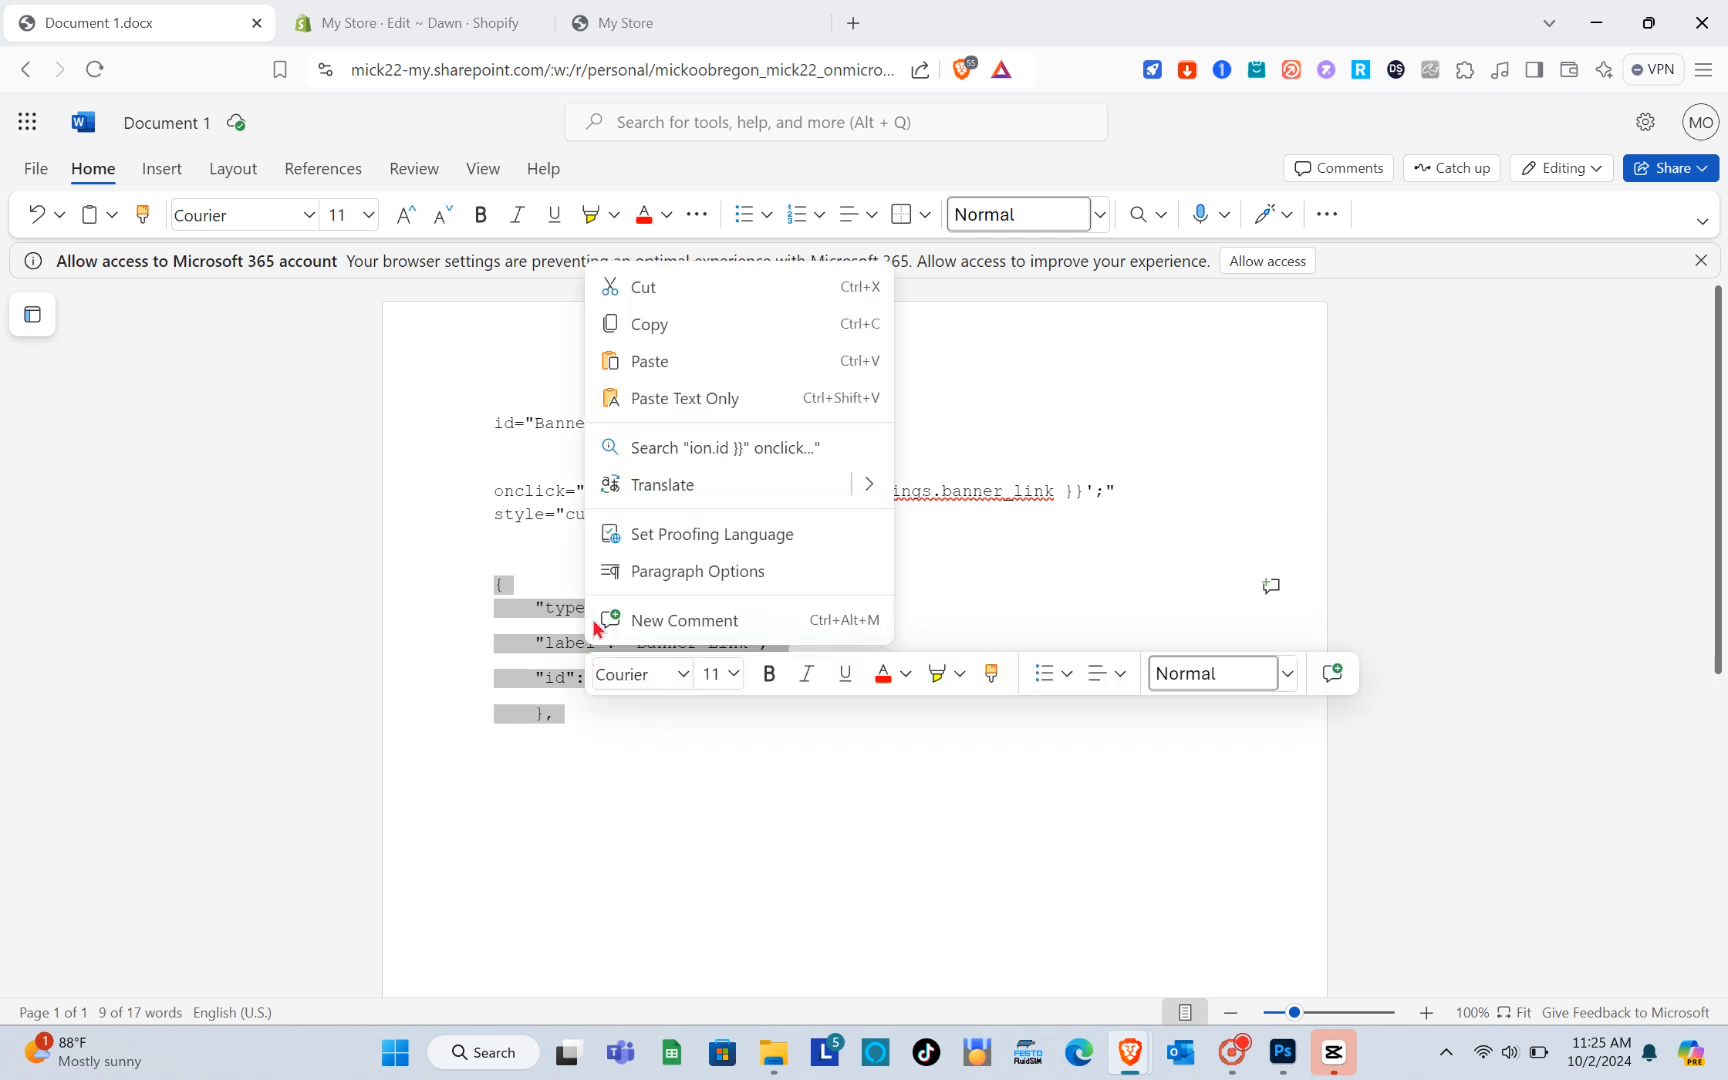
click(660, 326)
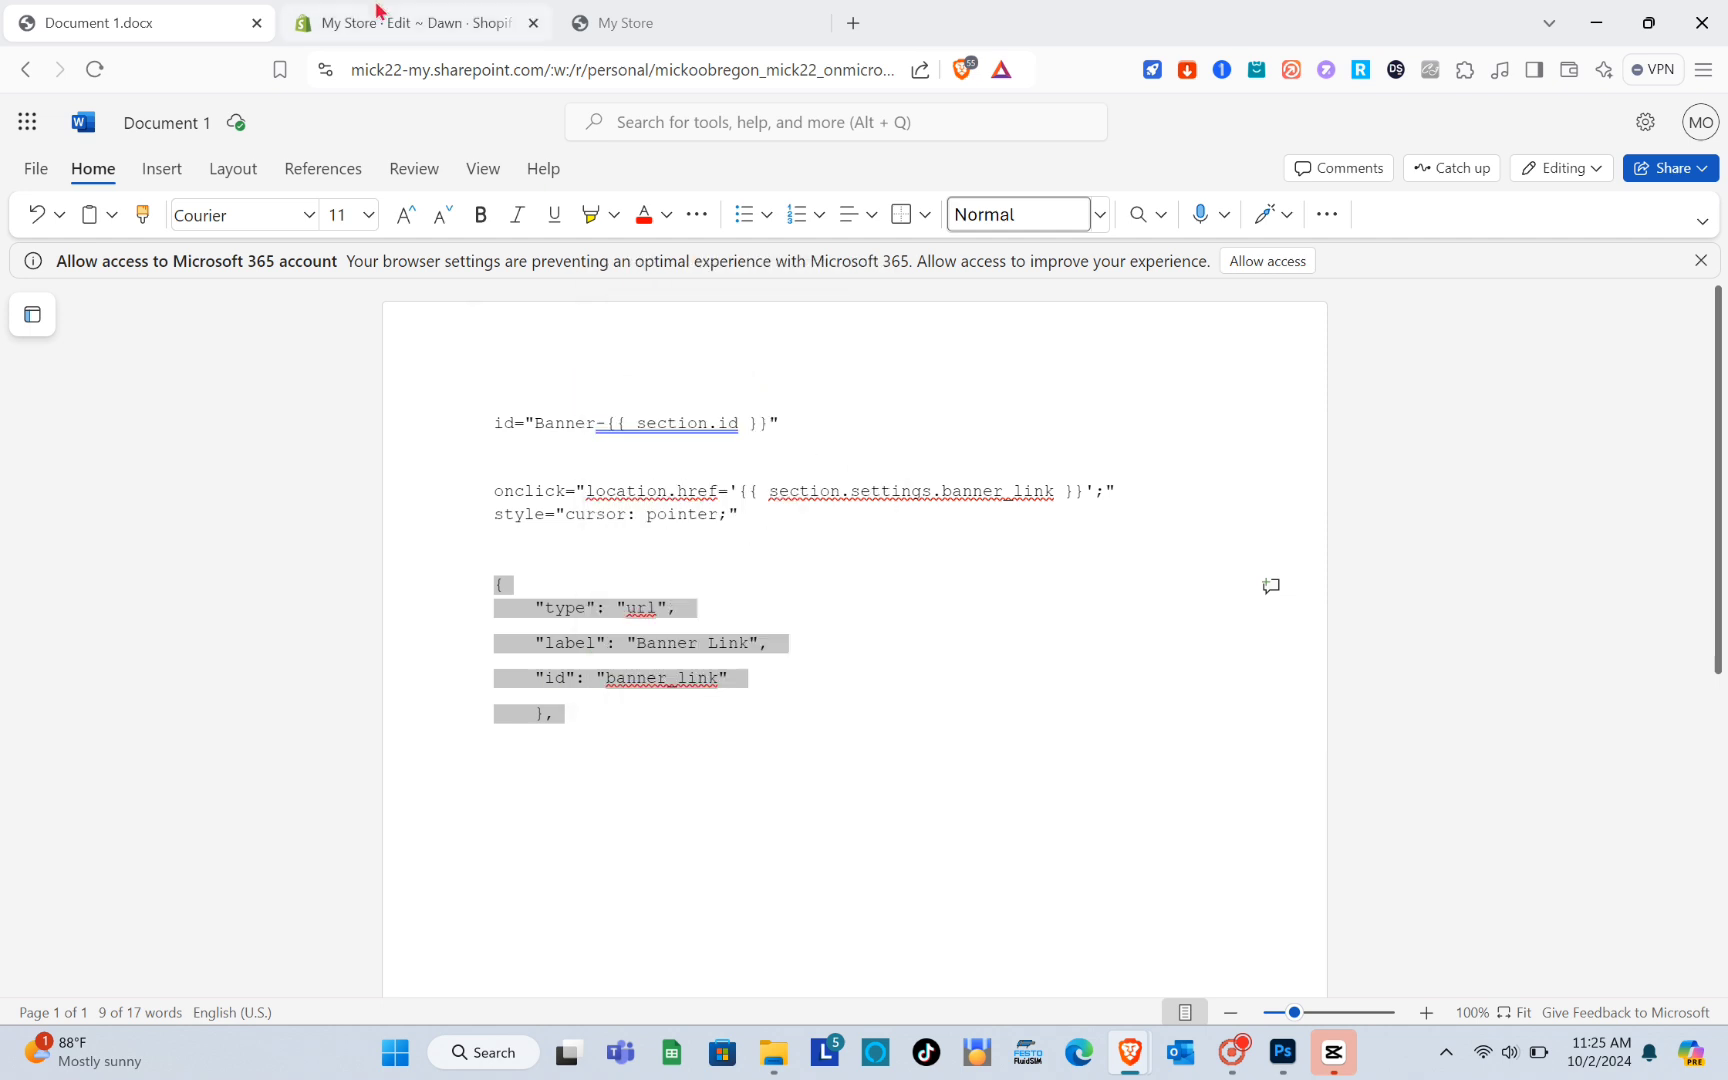
Paste the Banner Link block on a new line after the overlay opacity setting's closing brace
click(378, 12)
click(512, 567)
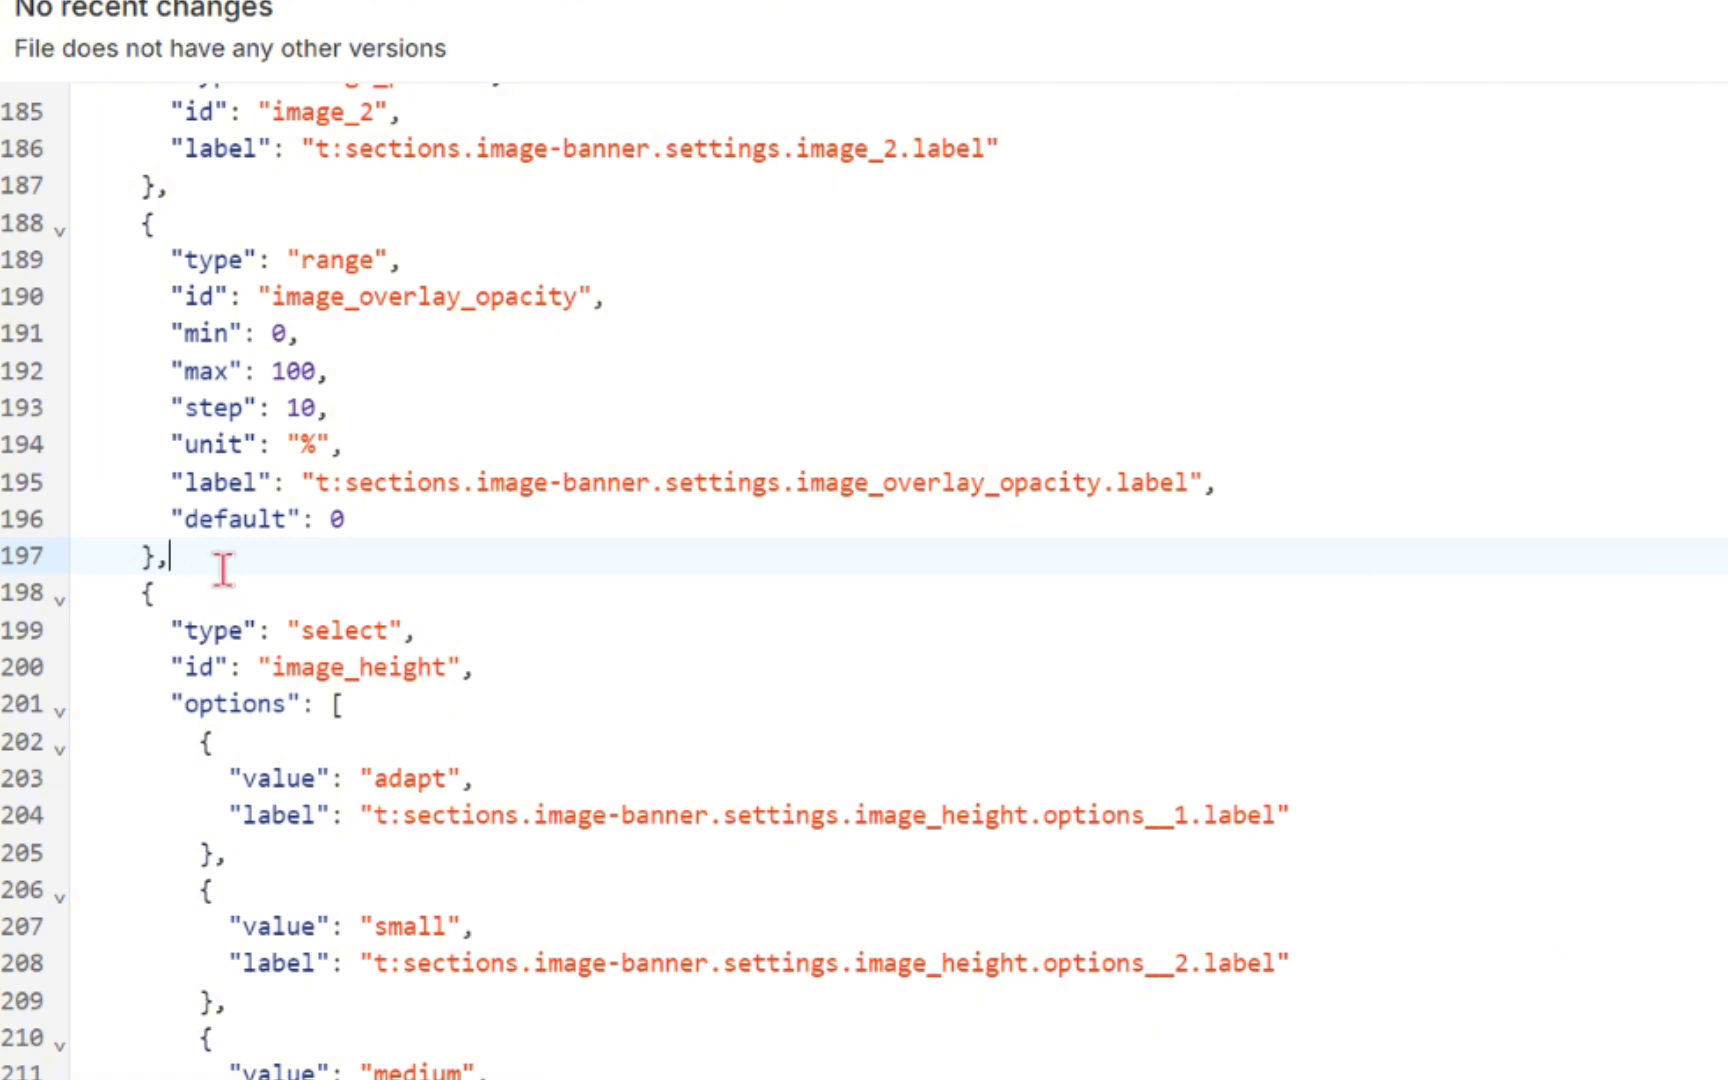
key(Return)
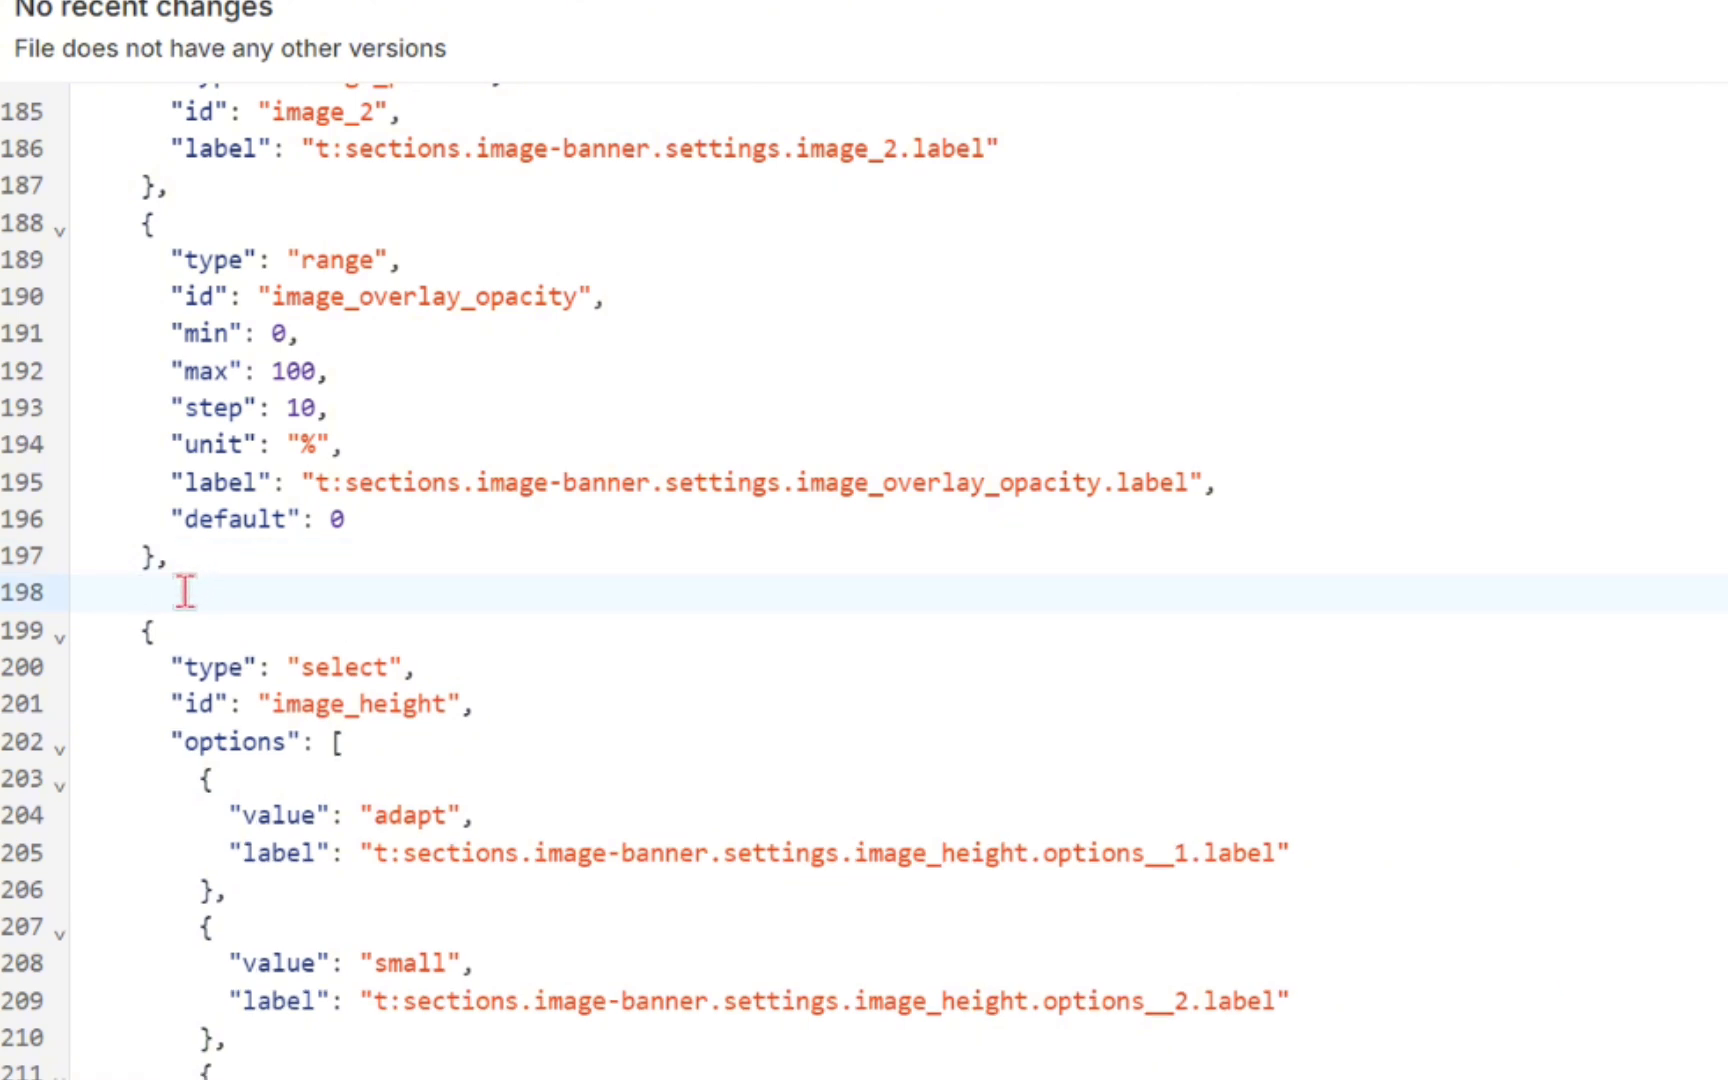
key(ctrl+v)
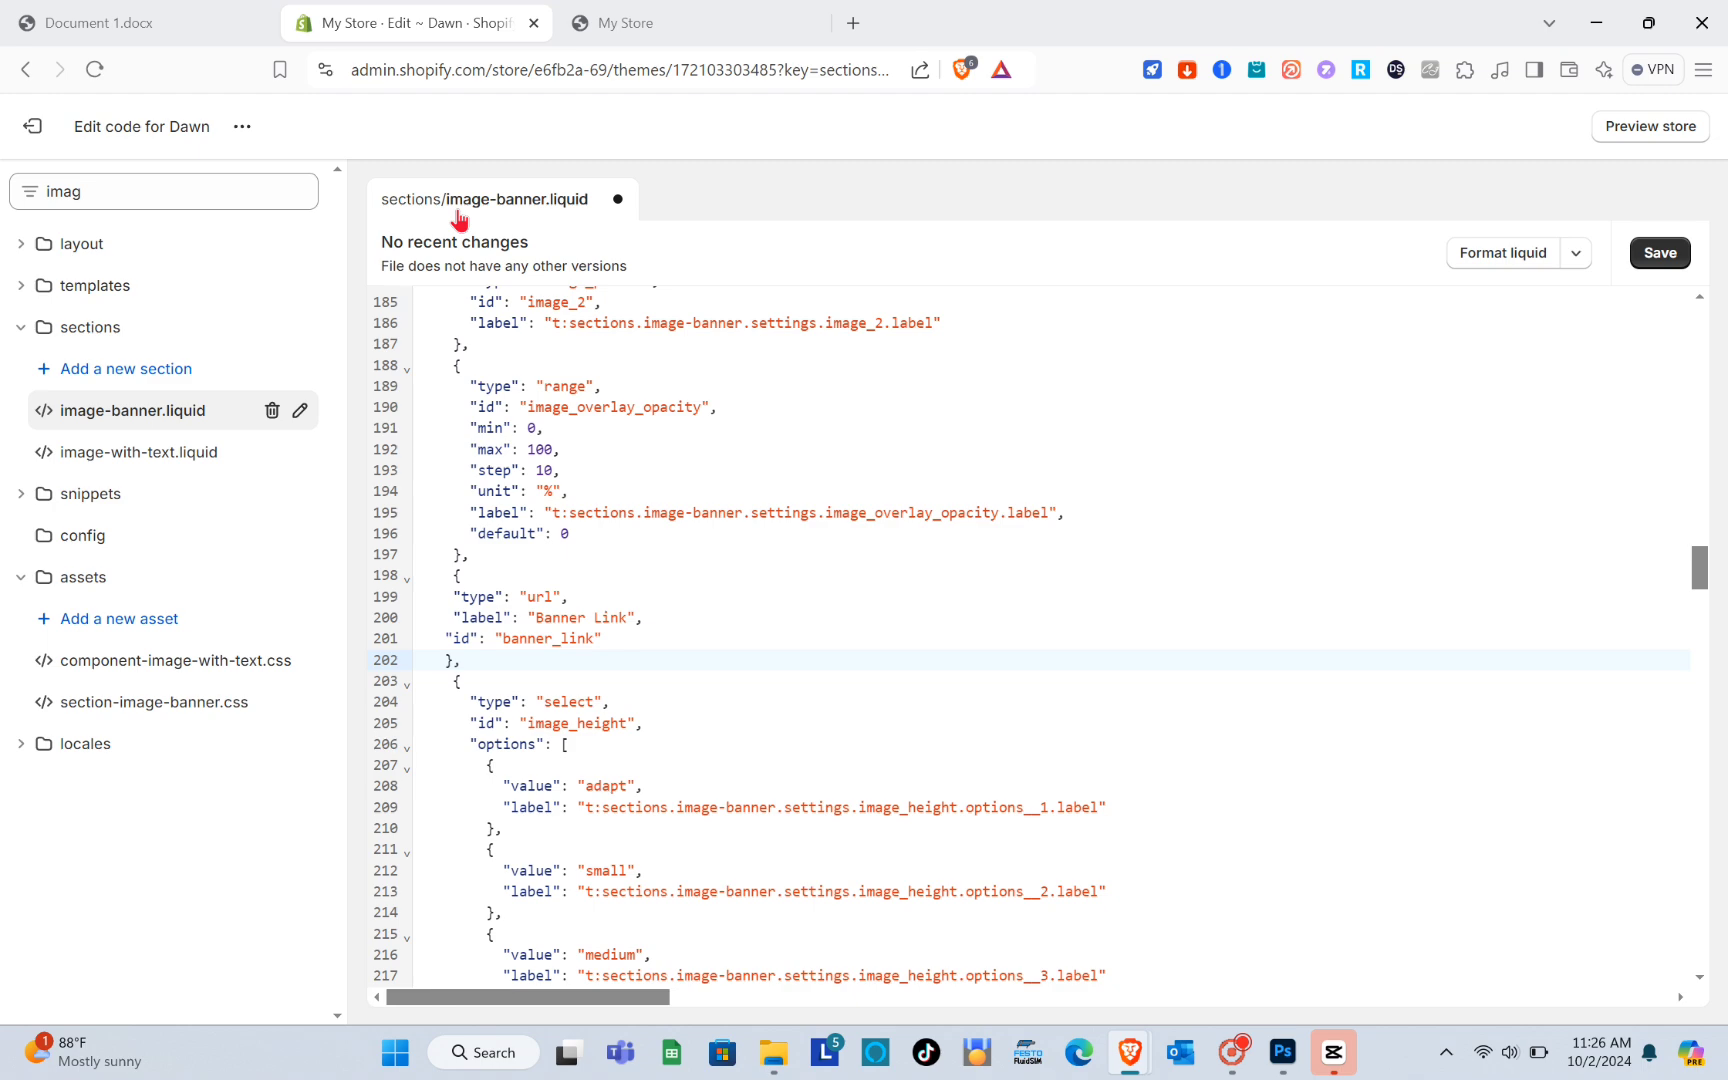
scroll(1304, 728, down, 3)
scroll(733, 640, up, 15)
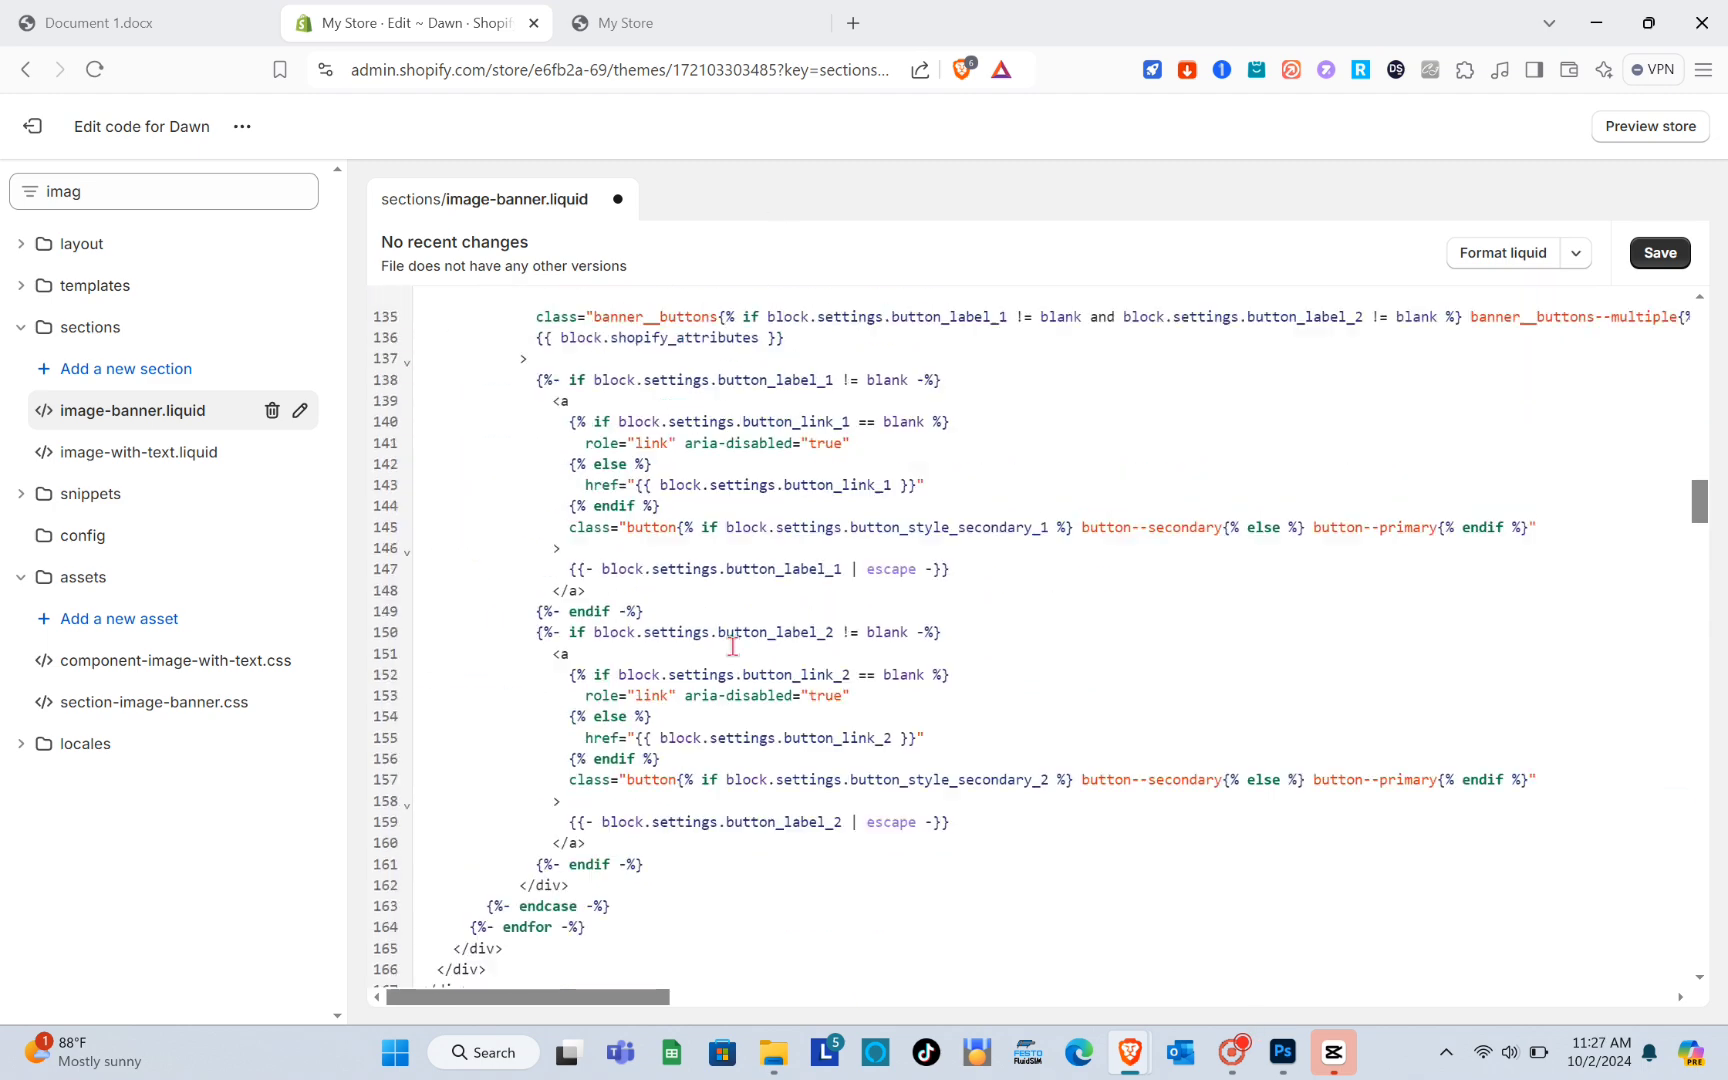
Save image-banner.liquid and launch Customize theme for Dawn
click(1675, 261)
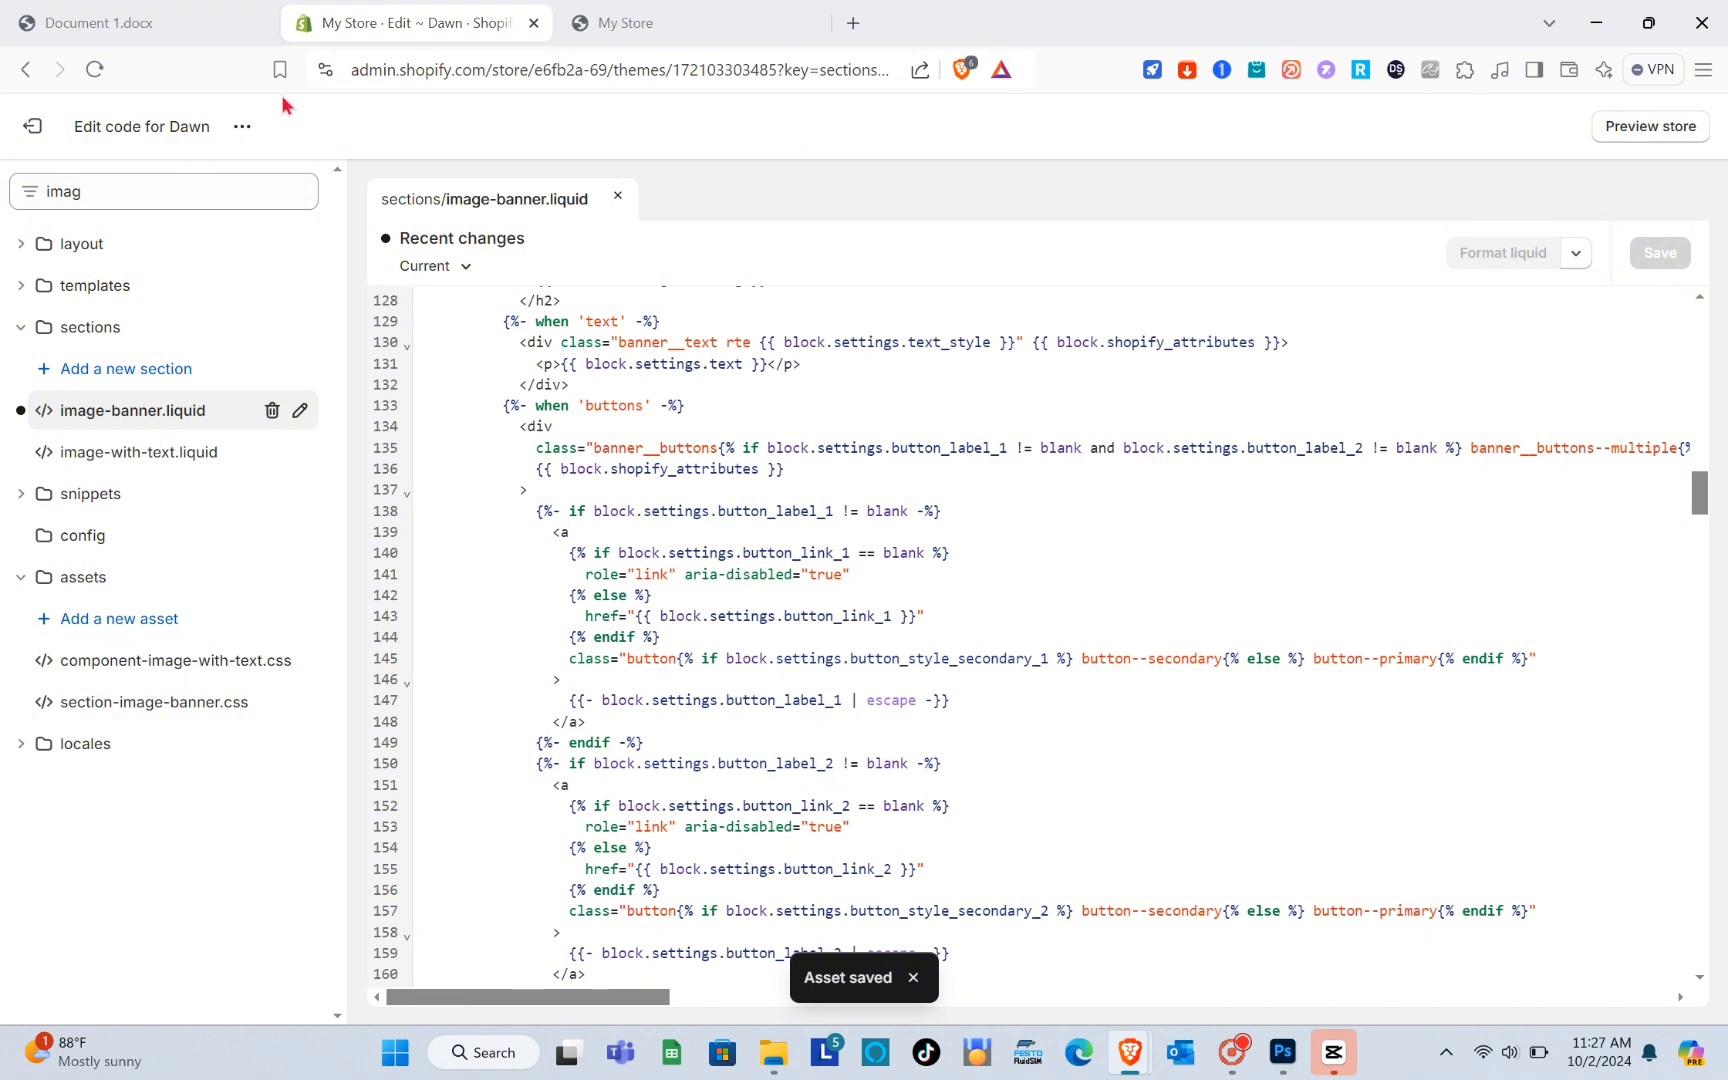
click(241, 128)
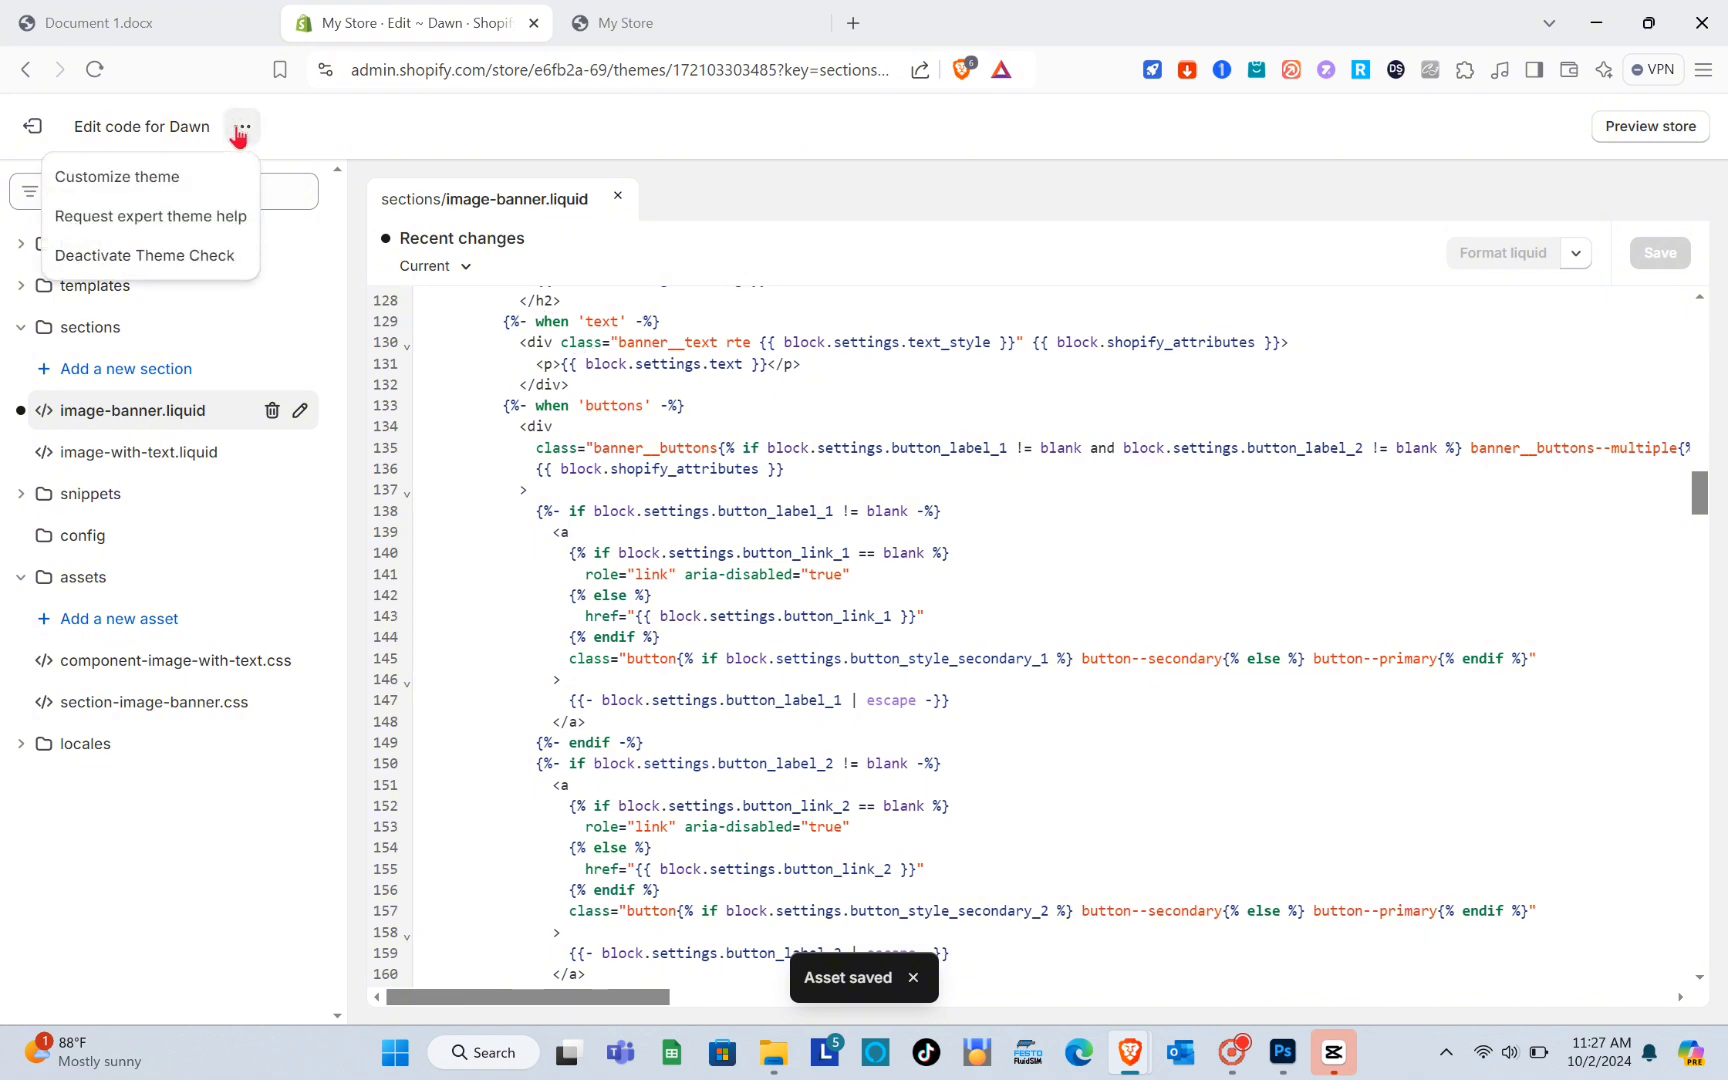
click(104, 188)
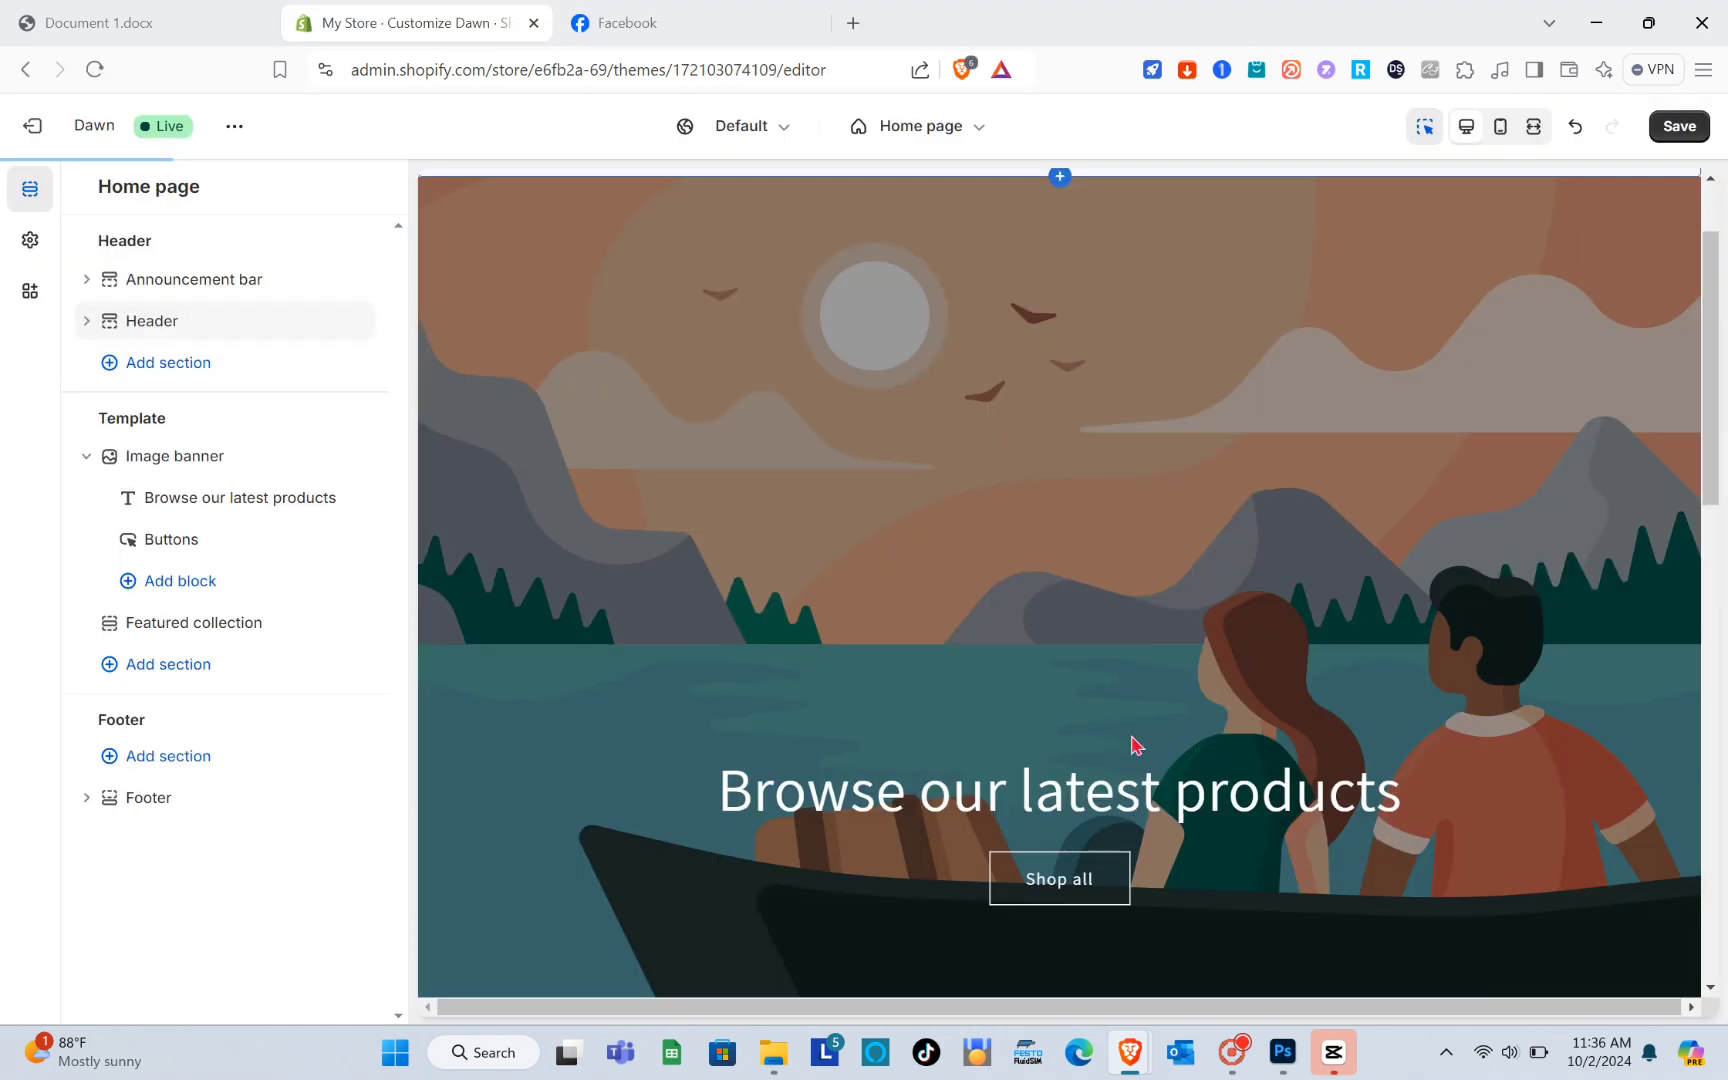
Select the Image banner section and open the empty Banner Link field's link choices
click(745, 338)
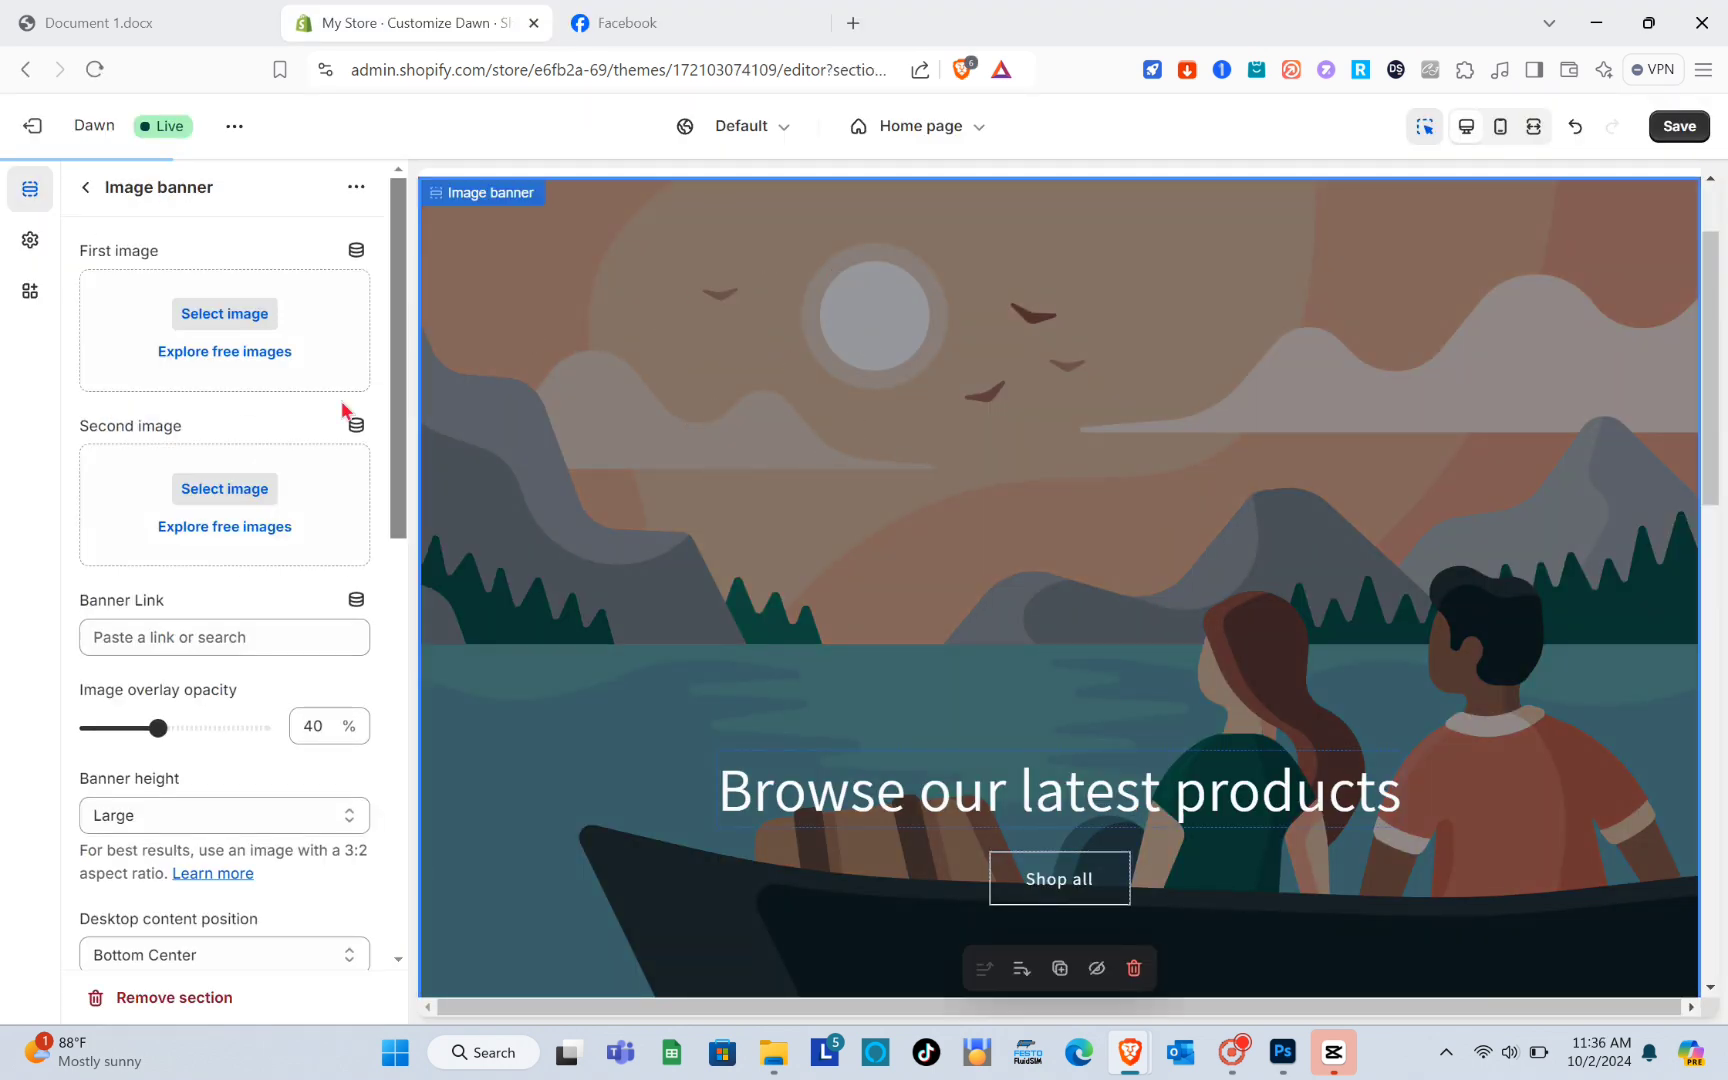
scroll(220, 598, down, 1)
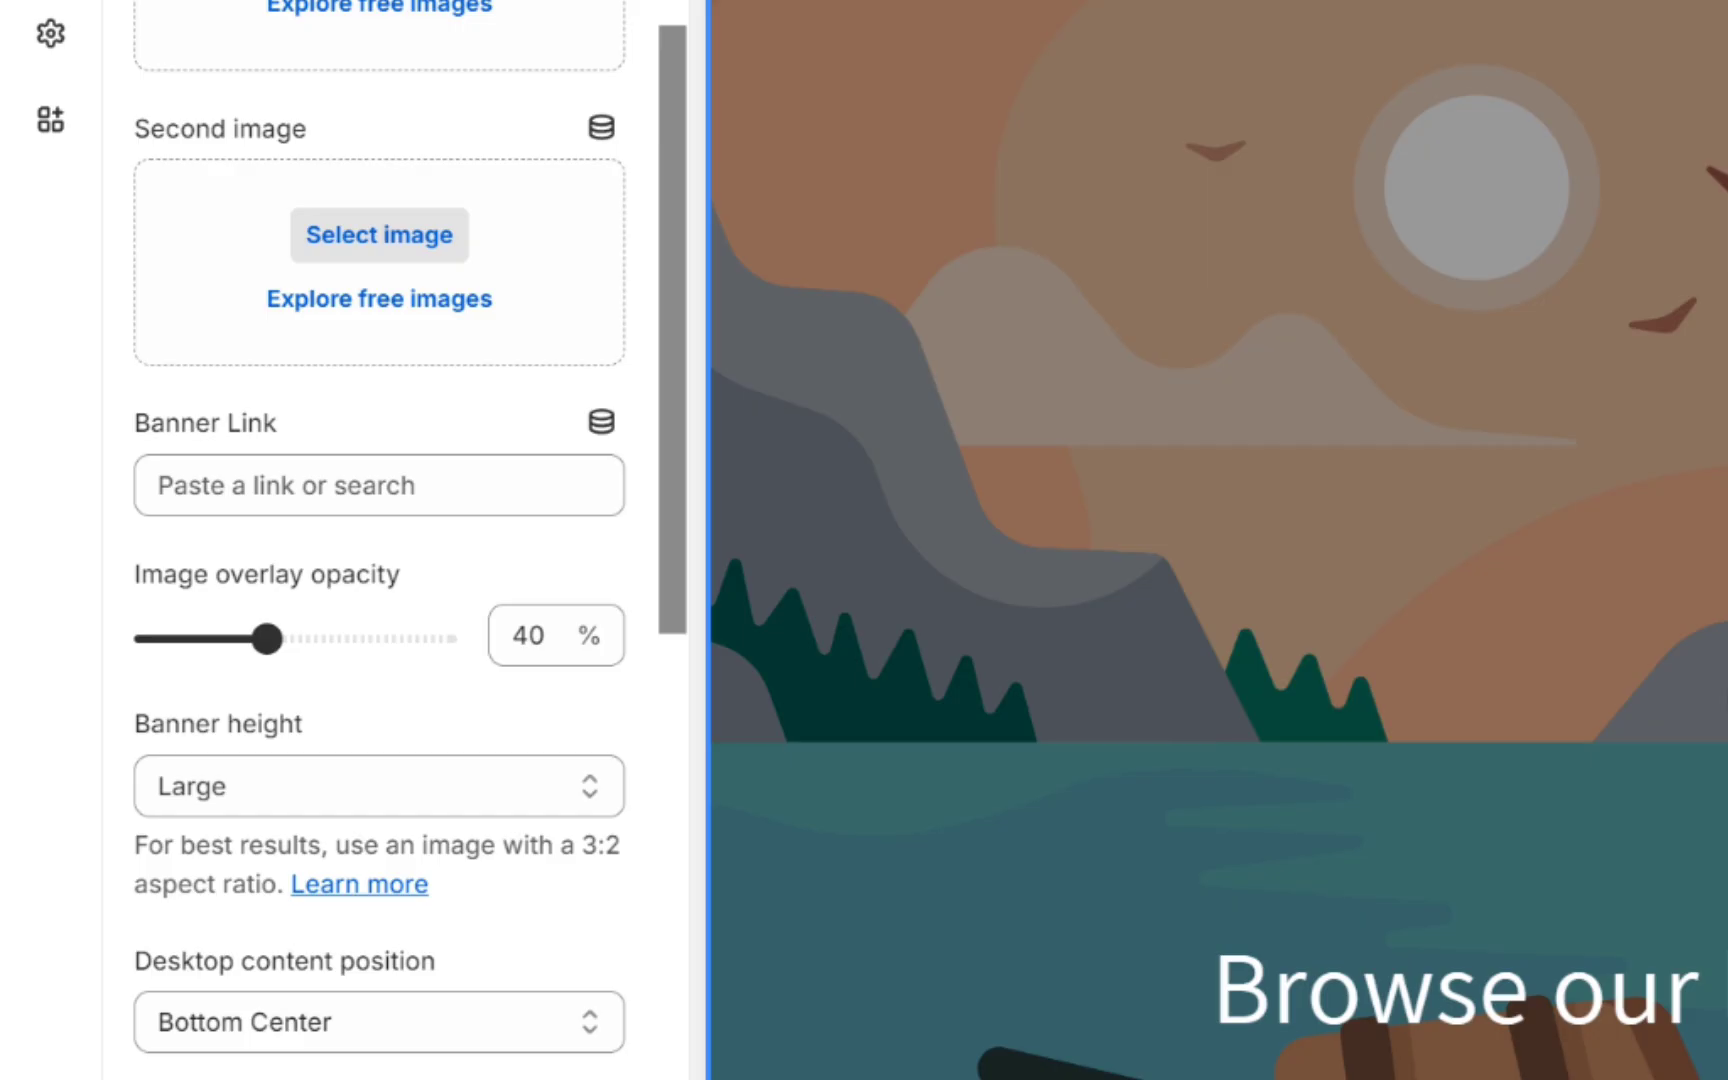
click(240, 494)
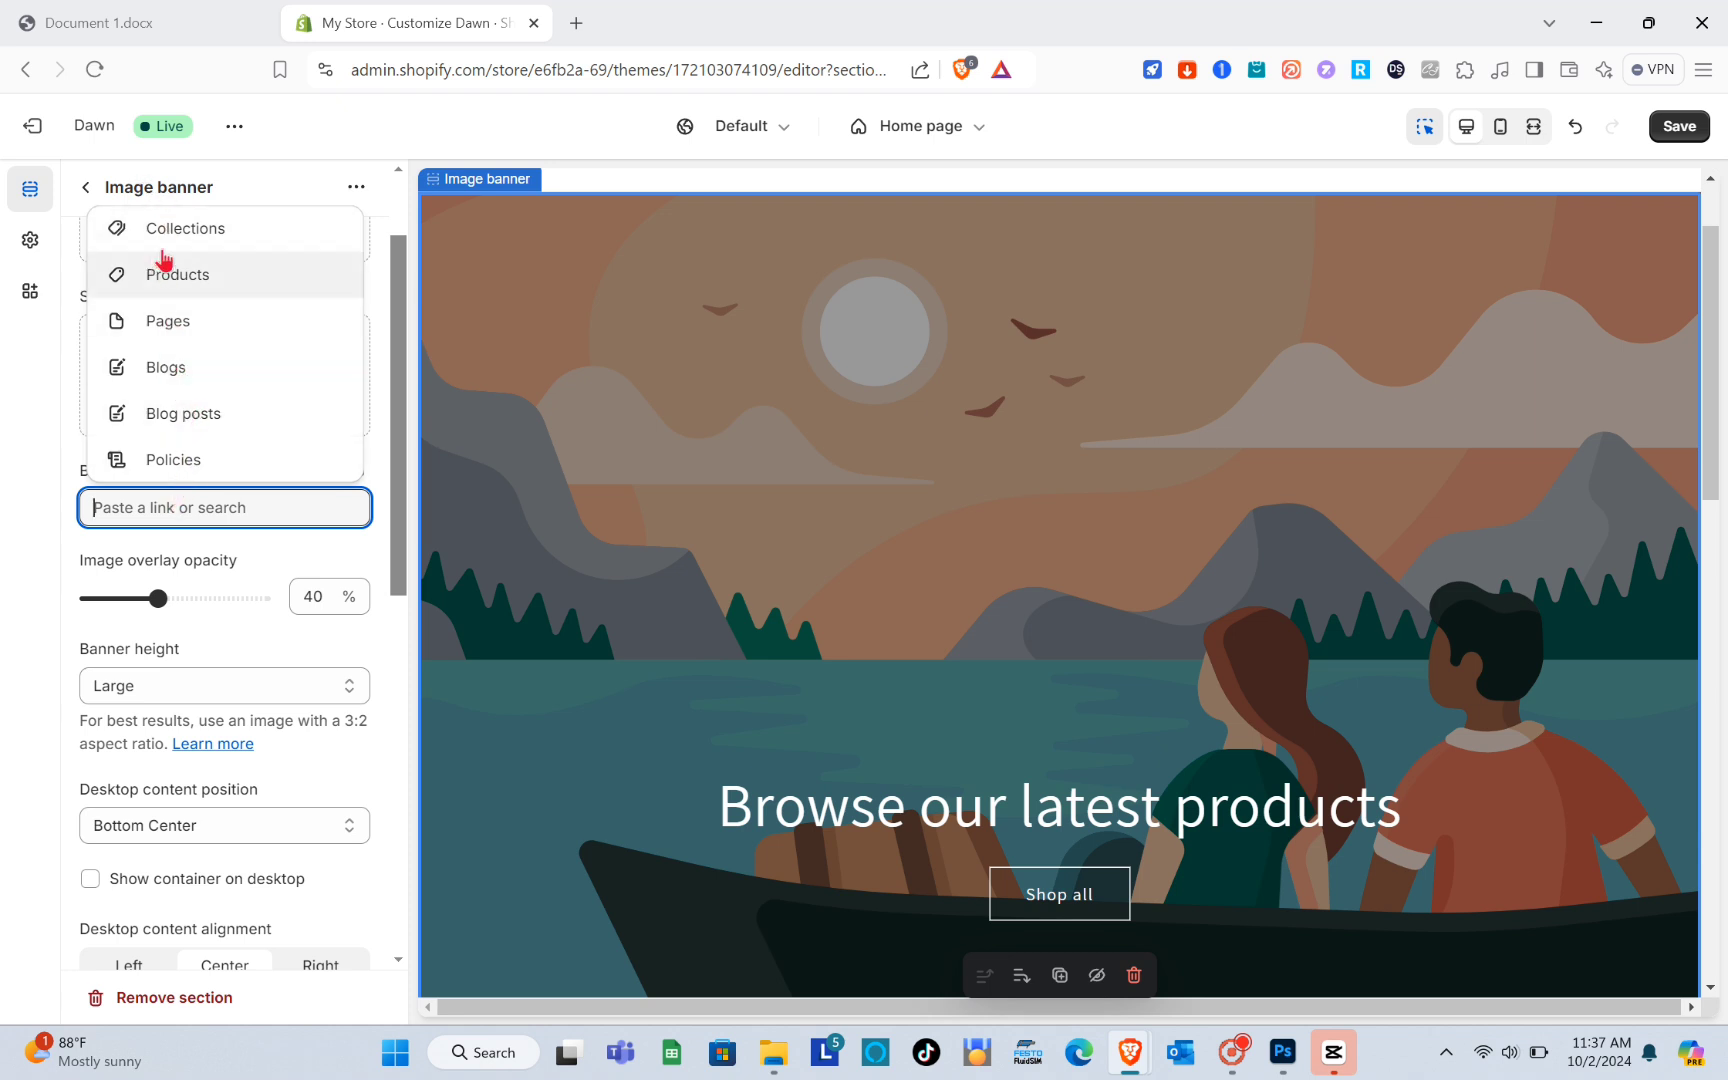
Choose Products, then All products as the Banner Link destination
click(167, 283)
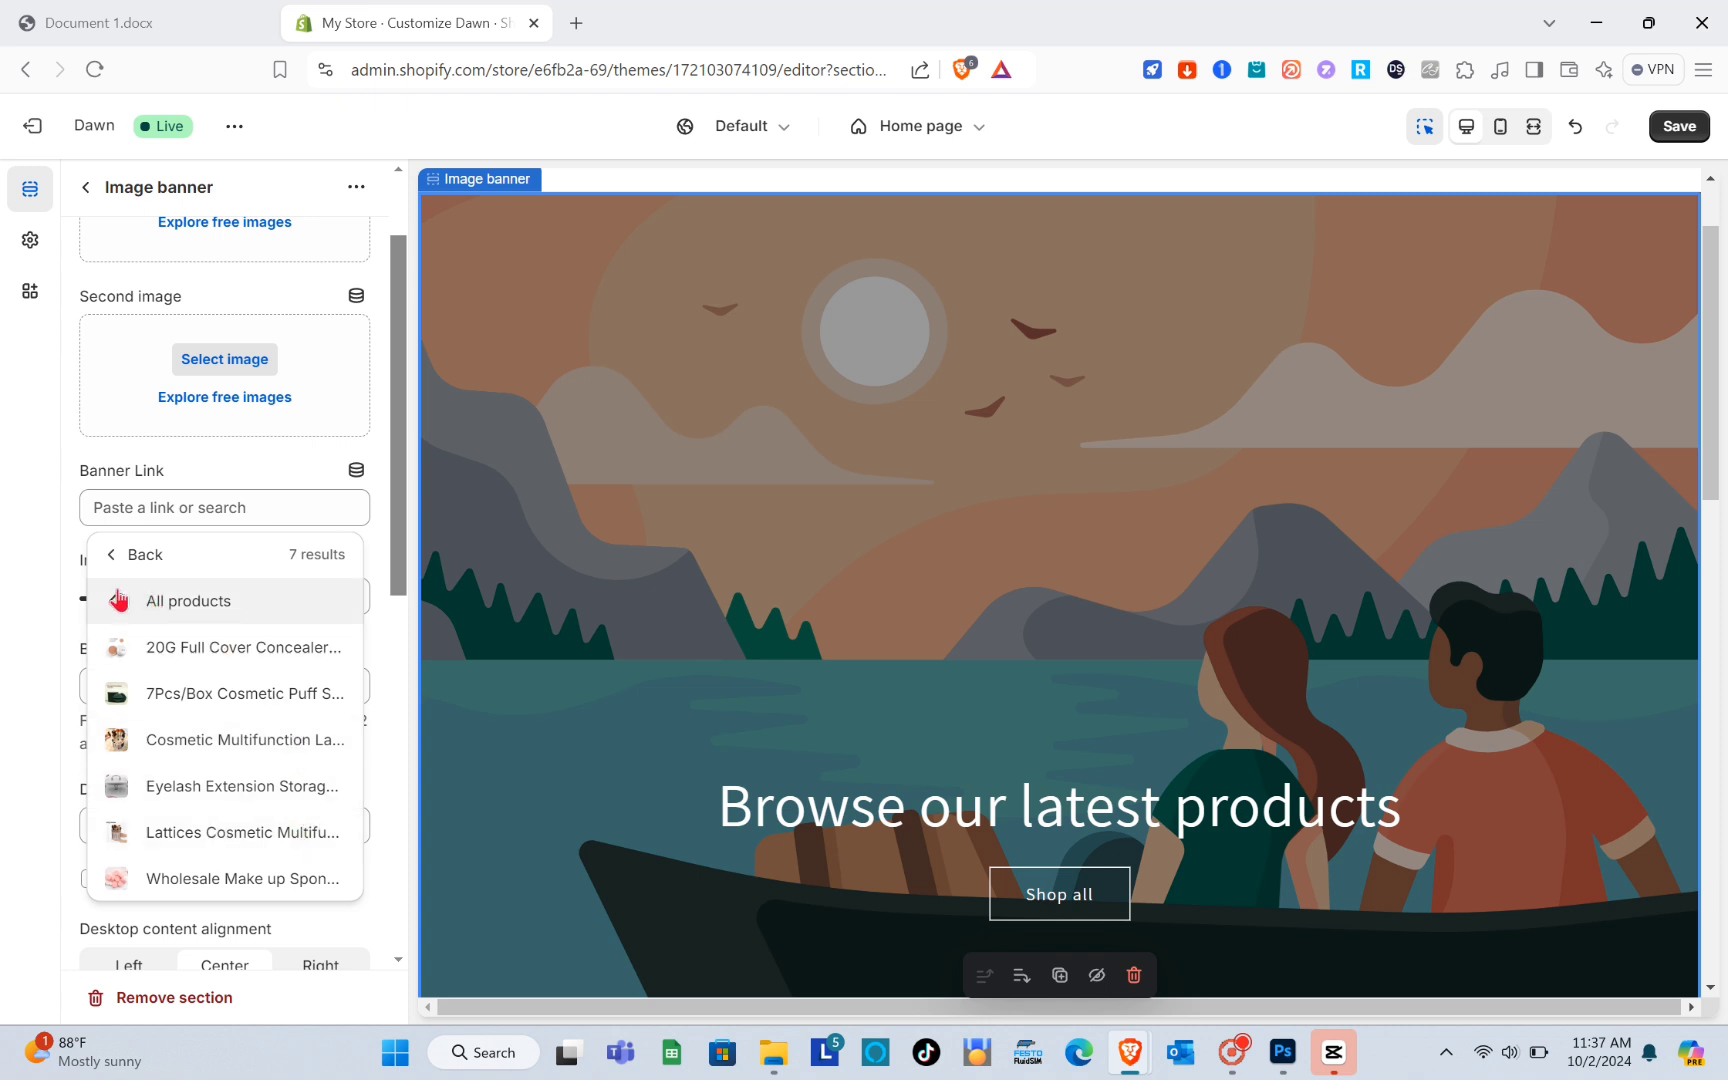
click(237, 607)
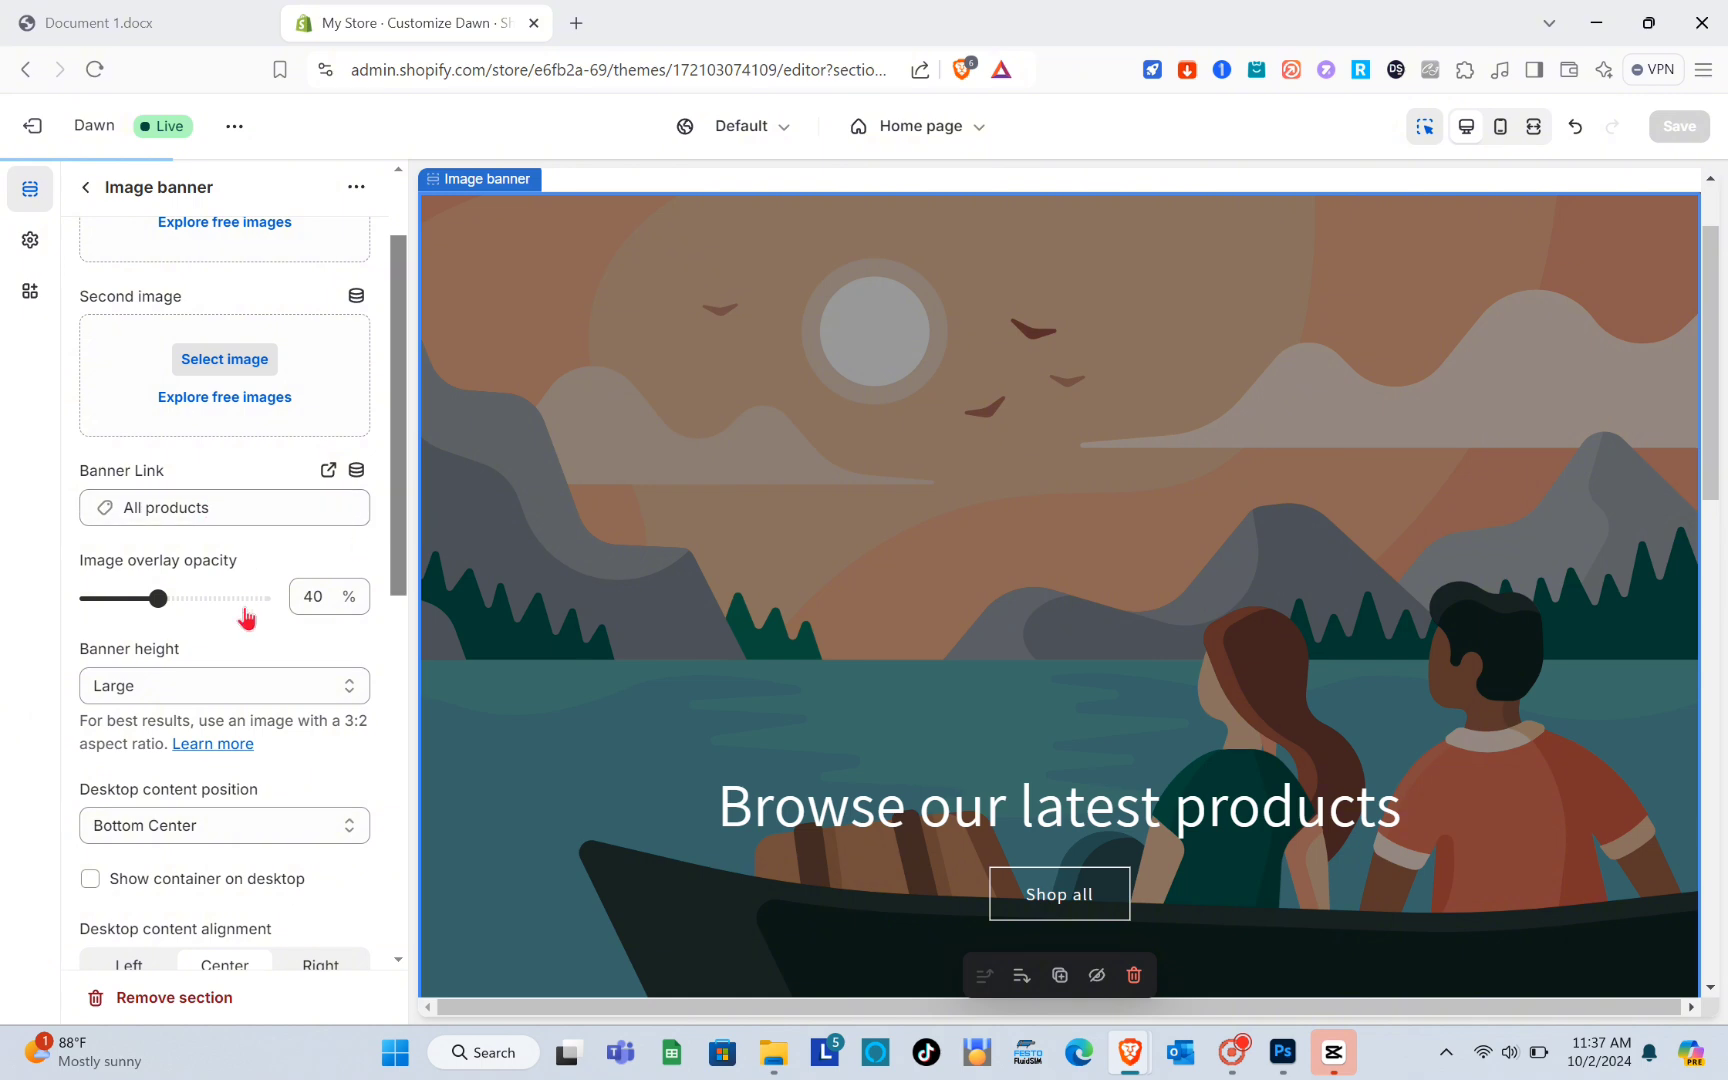
scroll(247, 617, down, 2)
scroll(247, 617, up, 3)
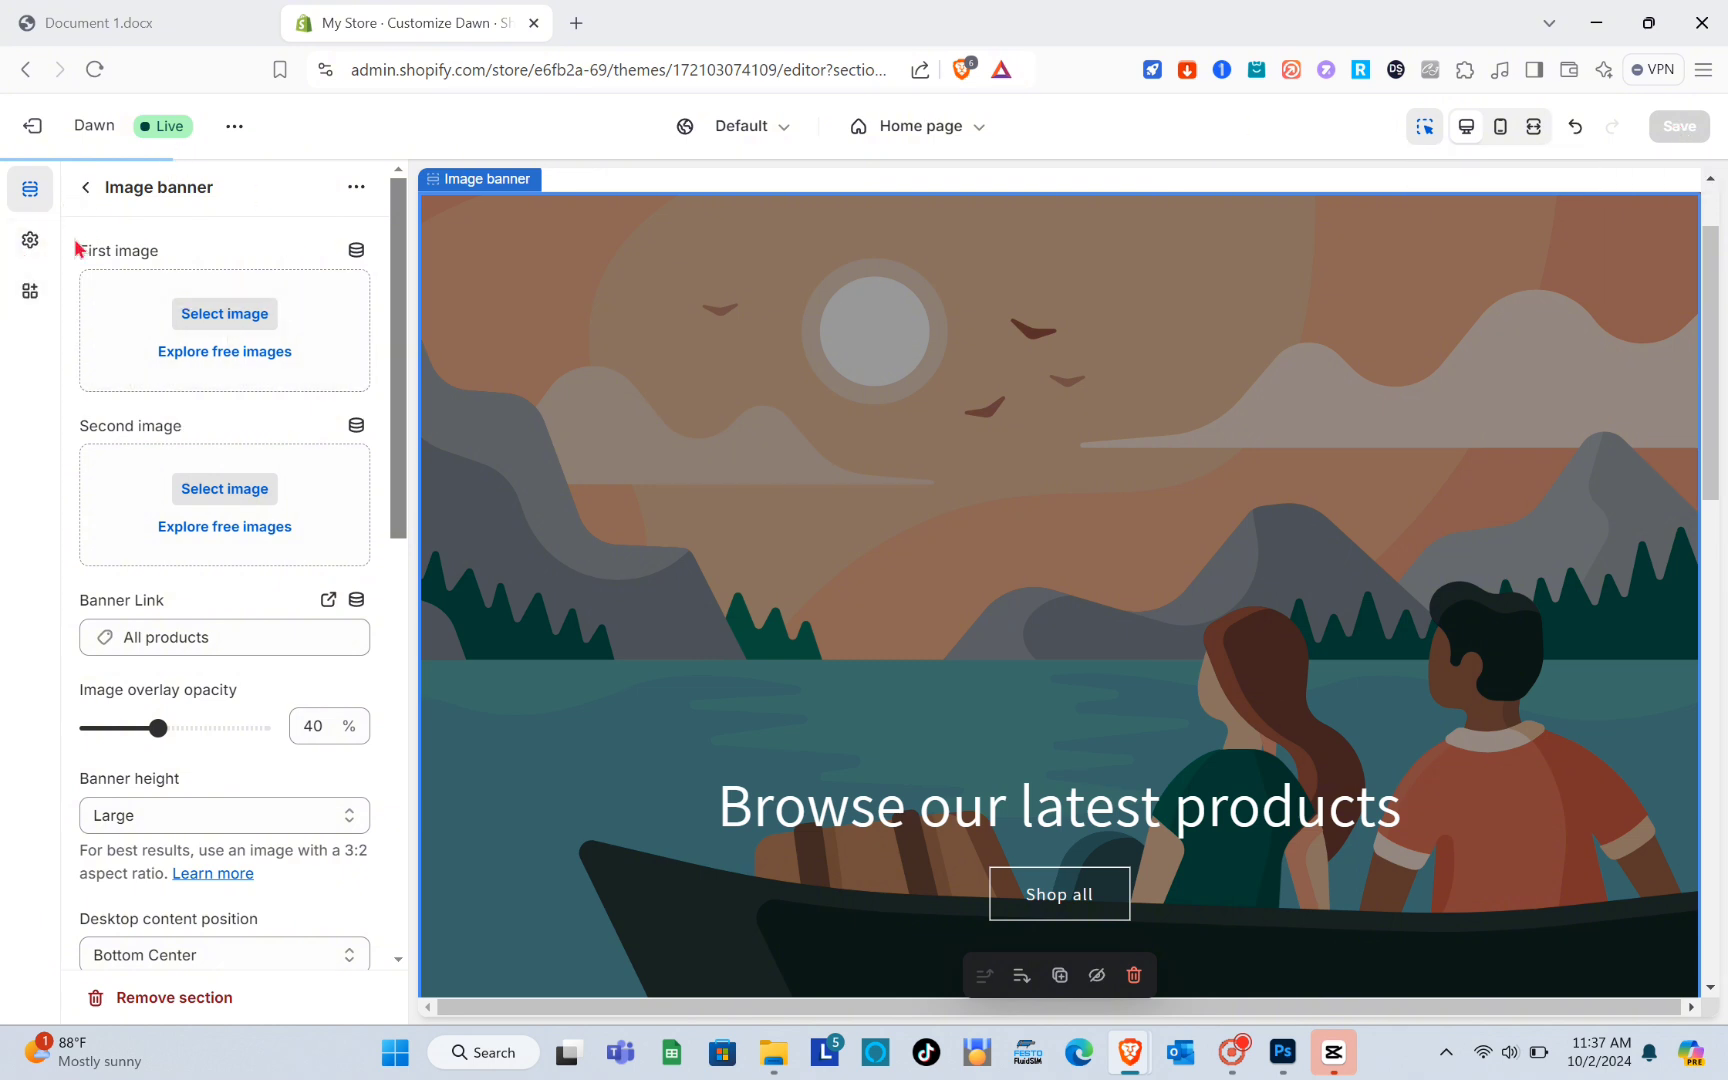
click(234, 126)
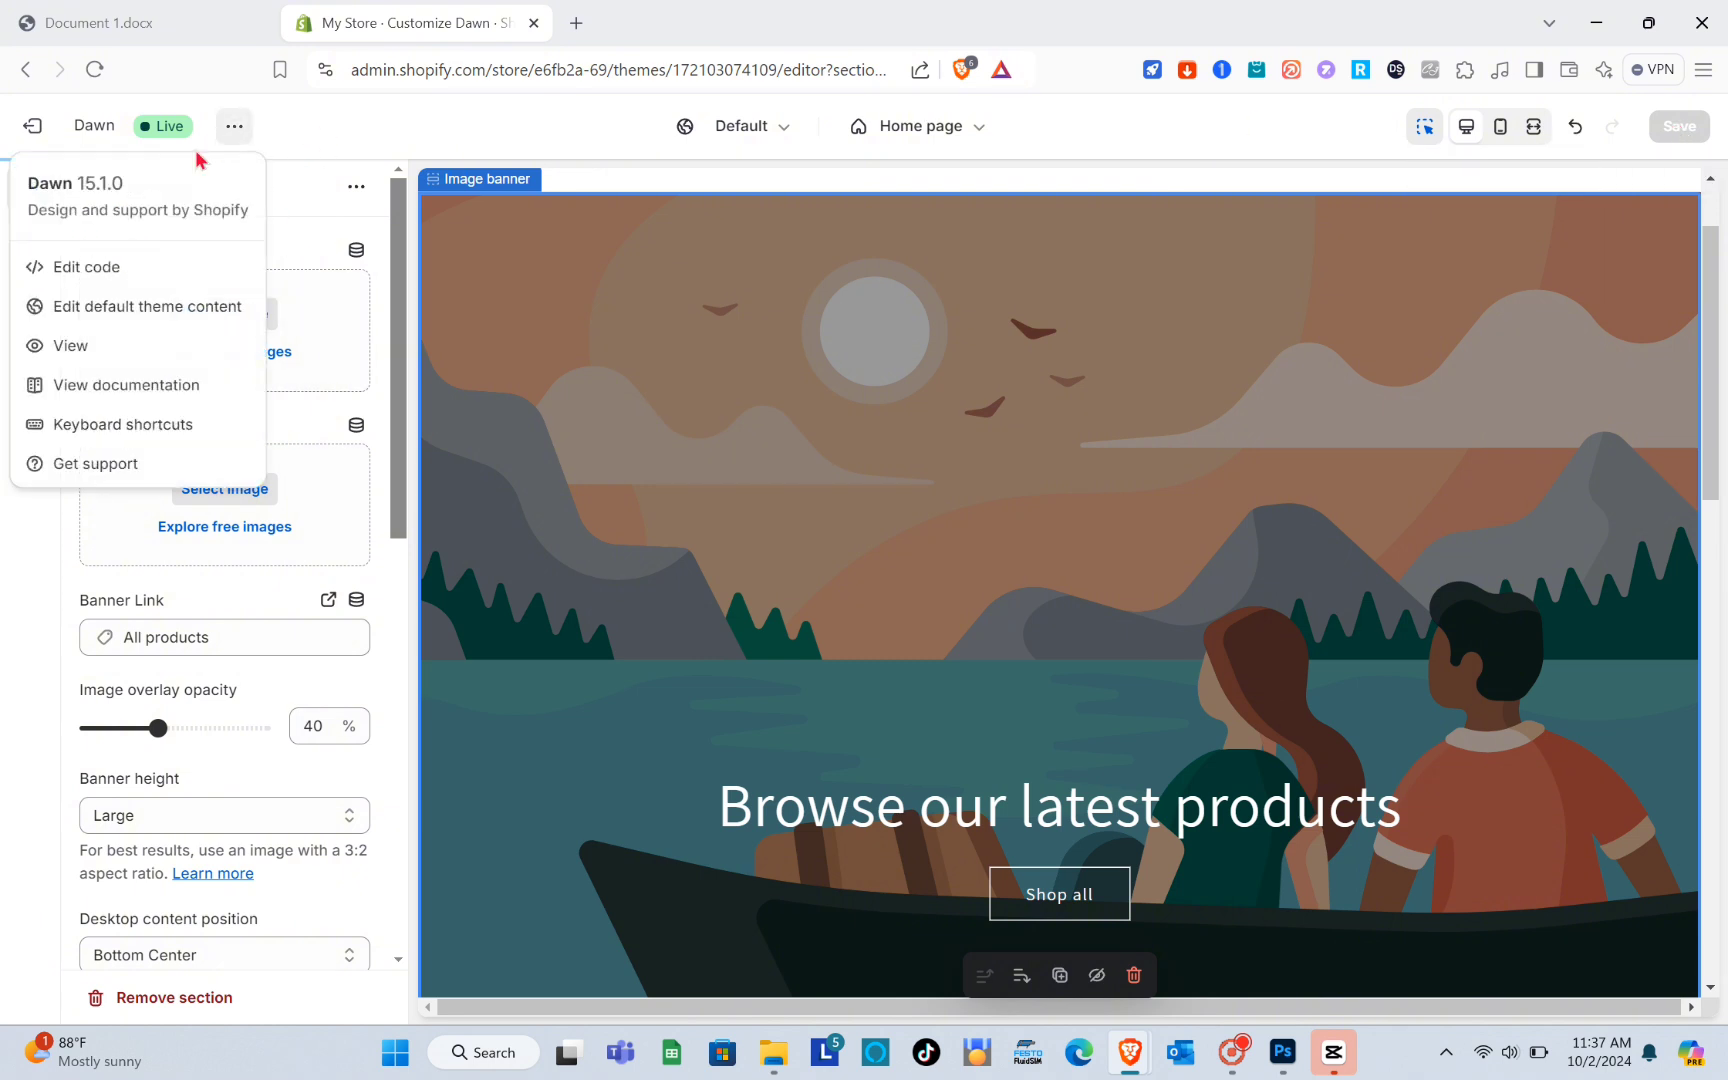
On the live storefront, click the hero banner and confirm it opens the Products collection
click(88, 345)
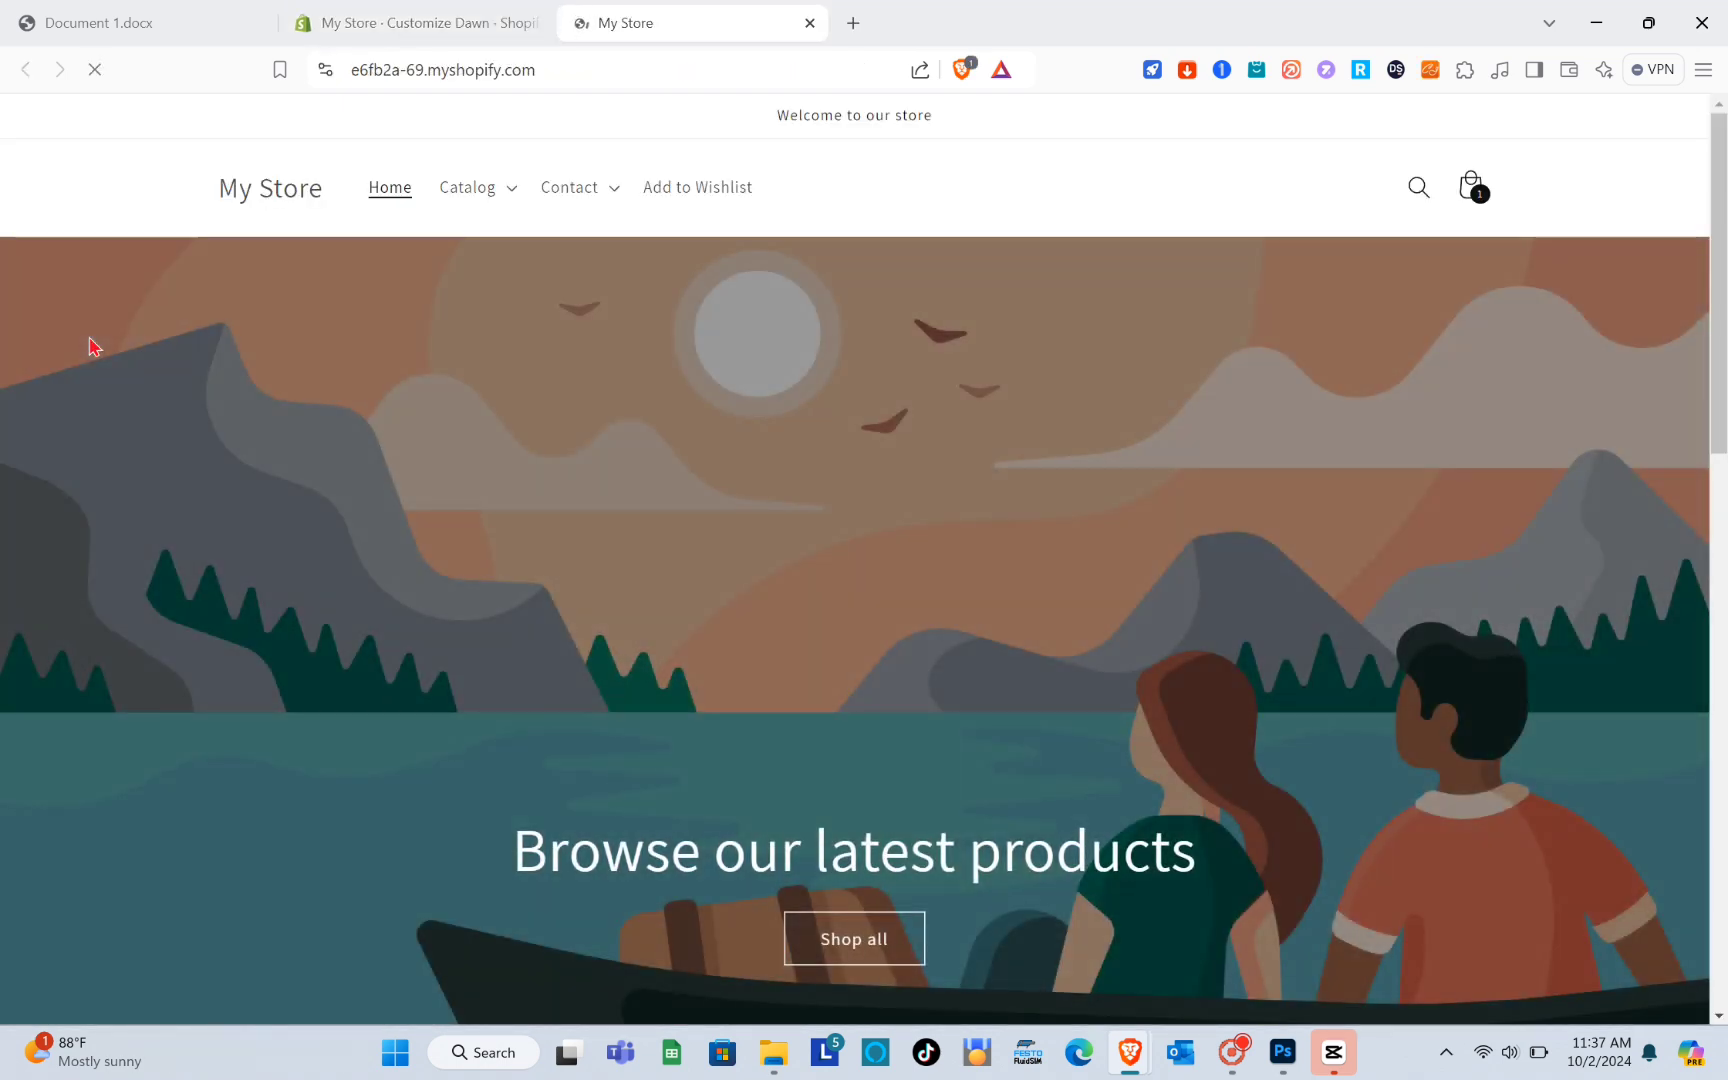
click(770, 603)
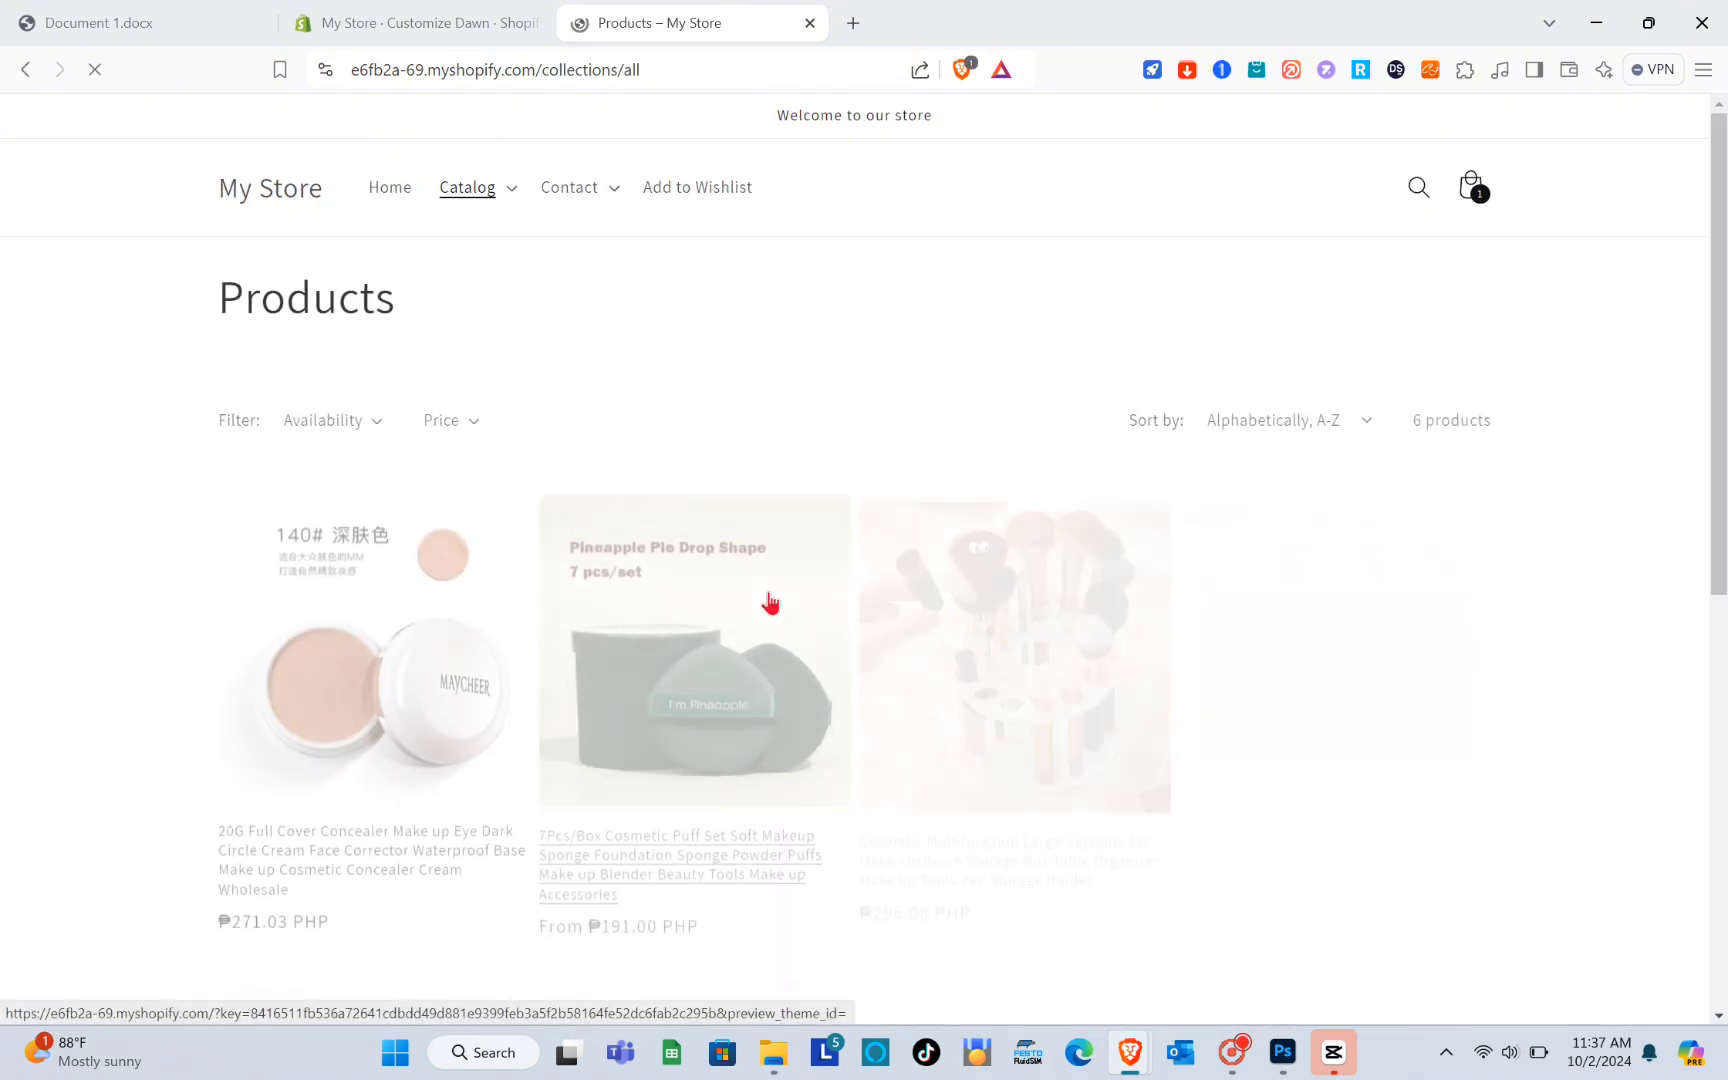
scroll(578, 672, down, 4)
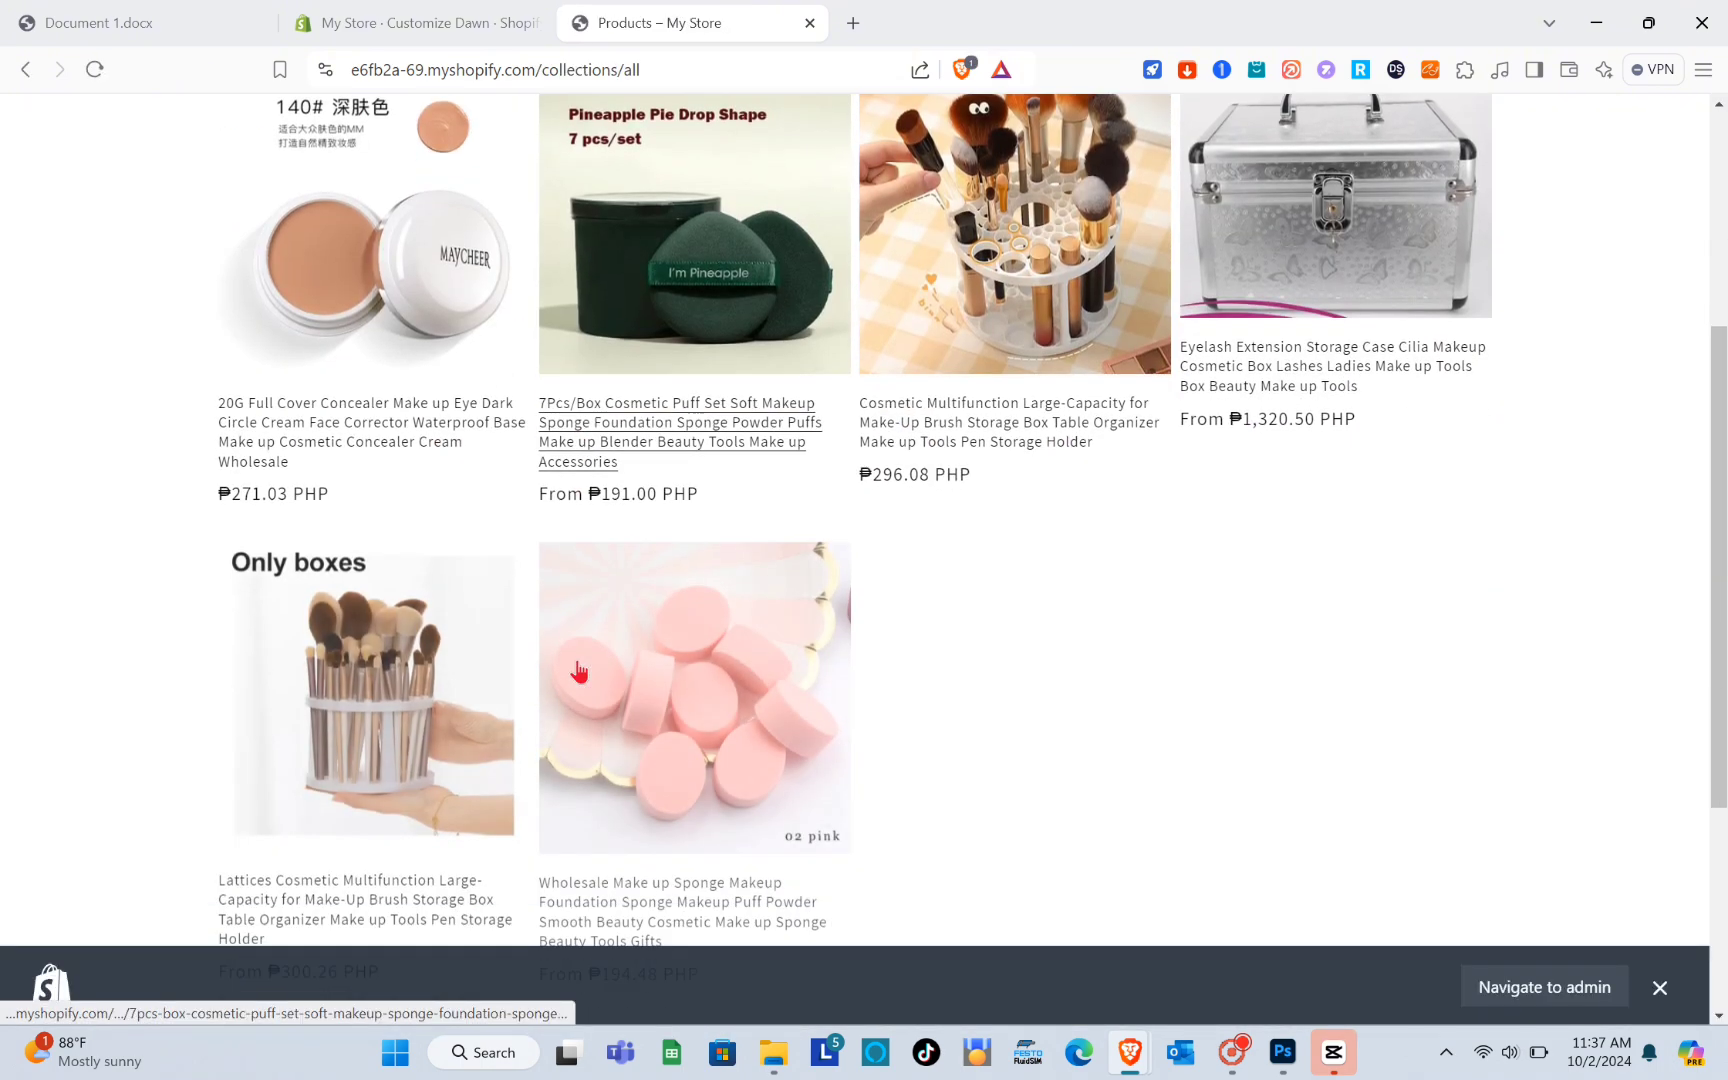
scroll(578, 672, up, 4)
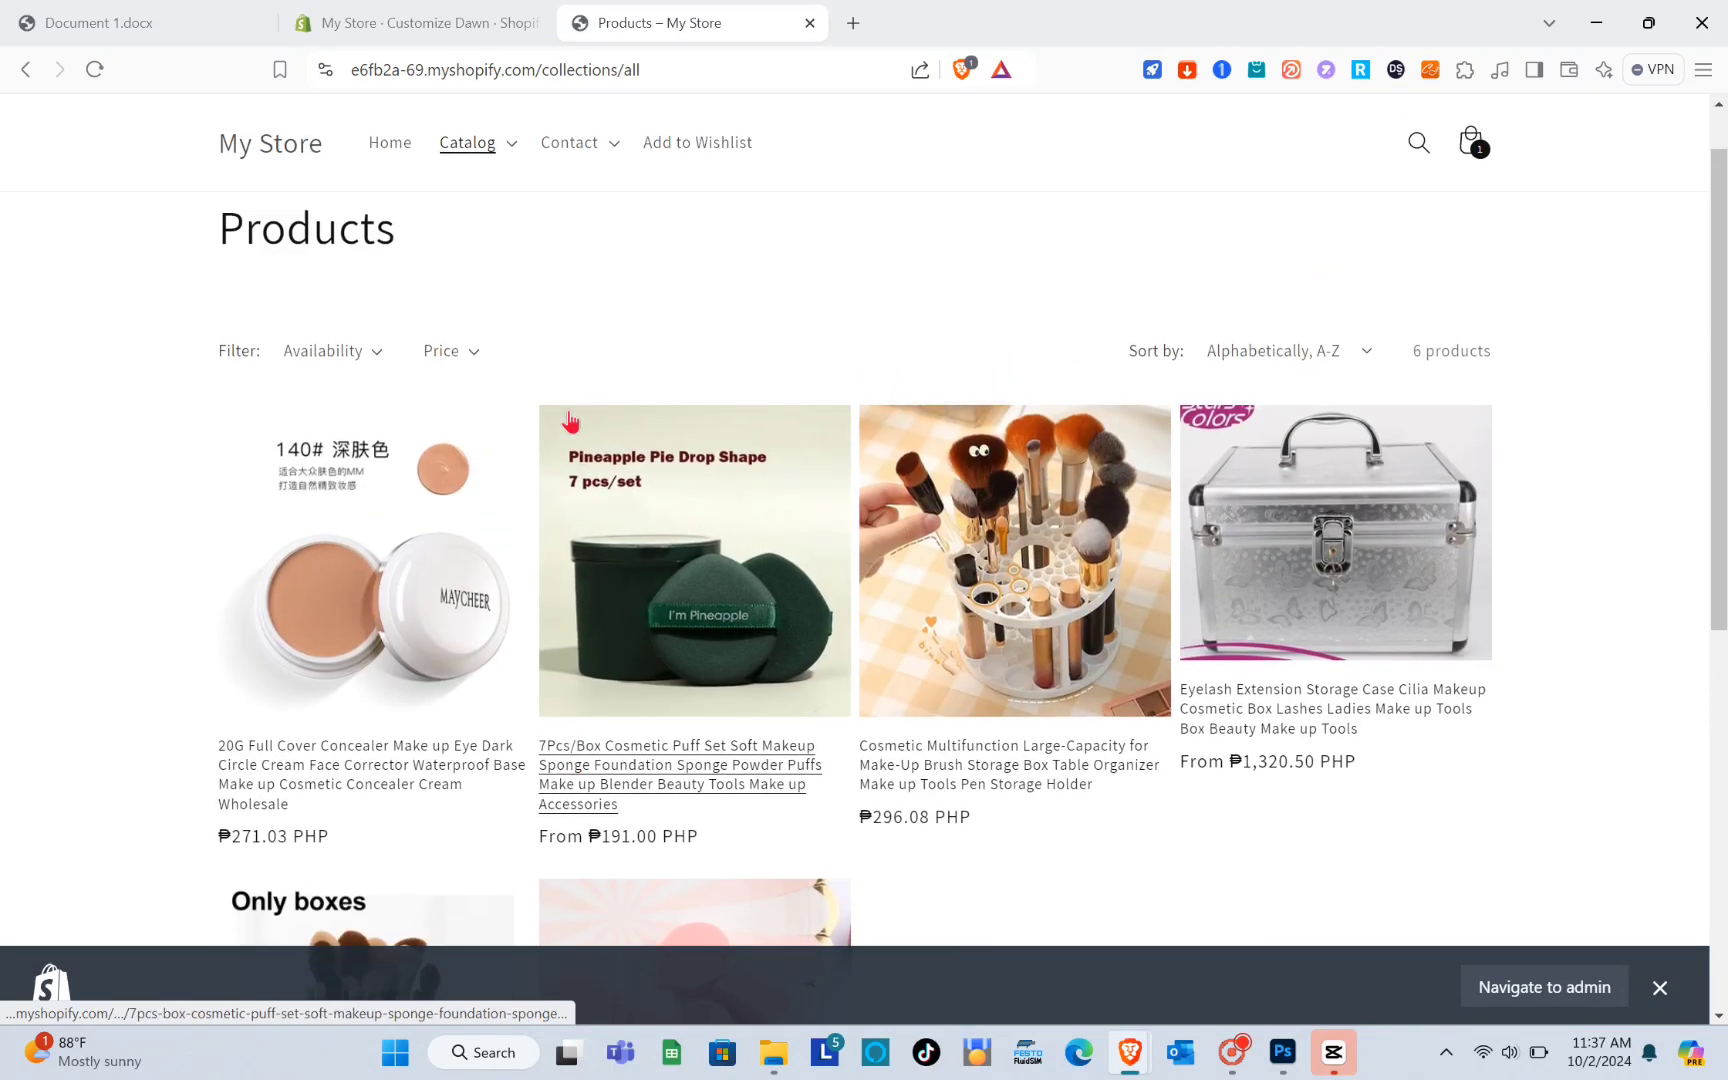
scroll(572, 638, down, 3)
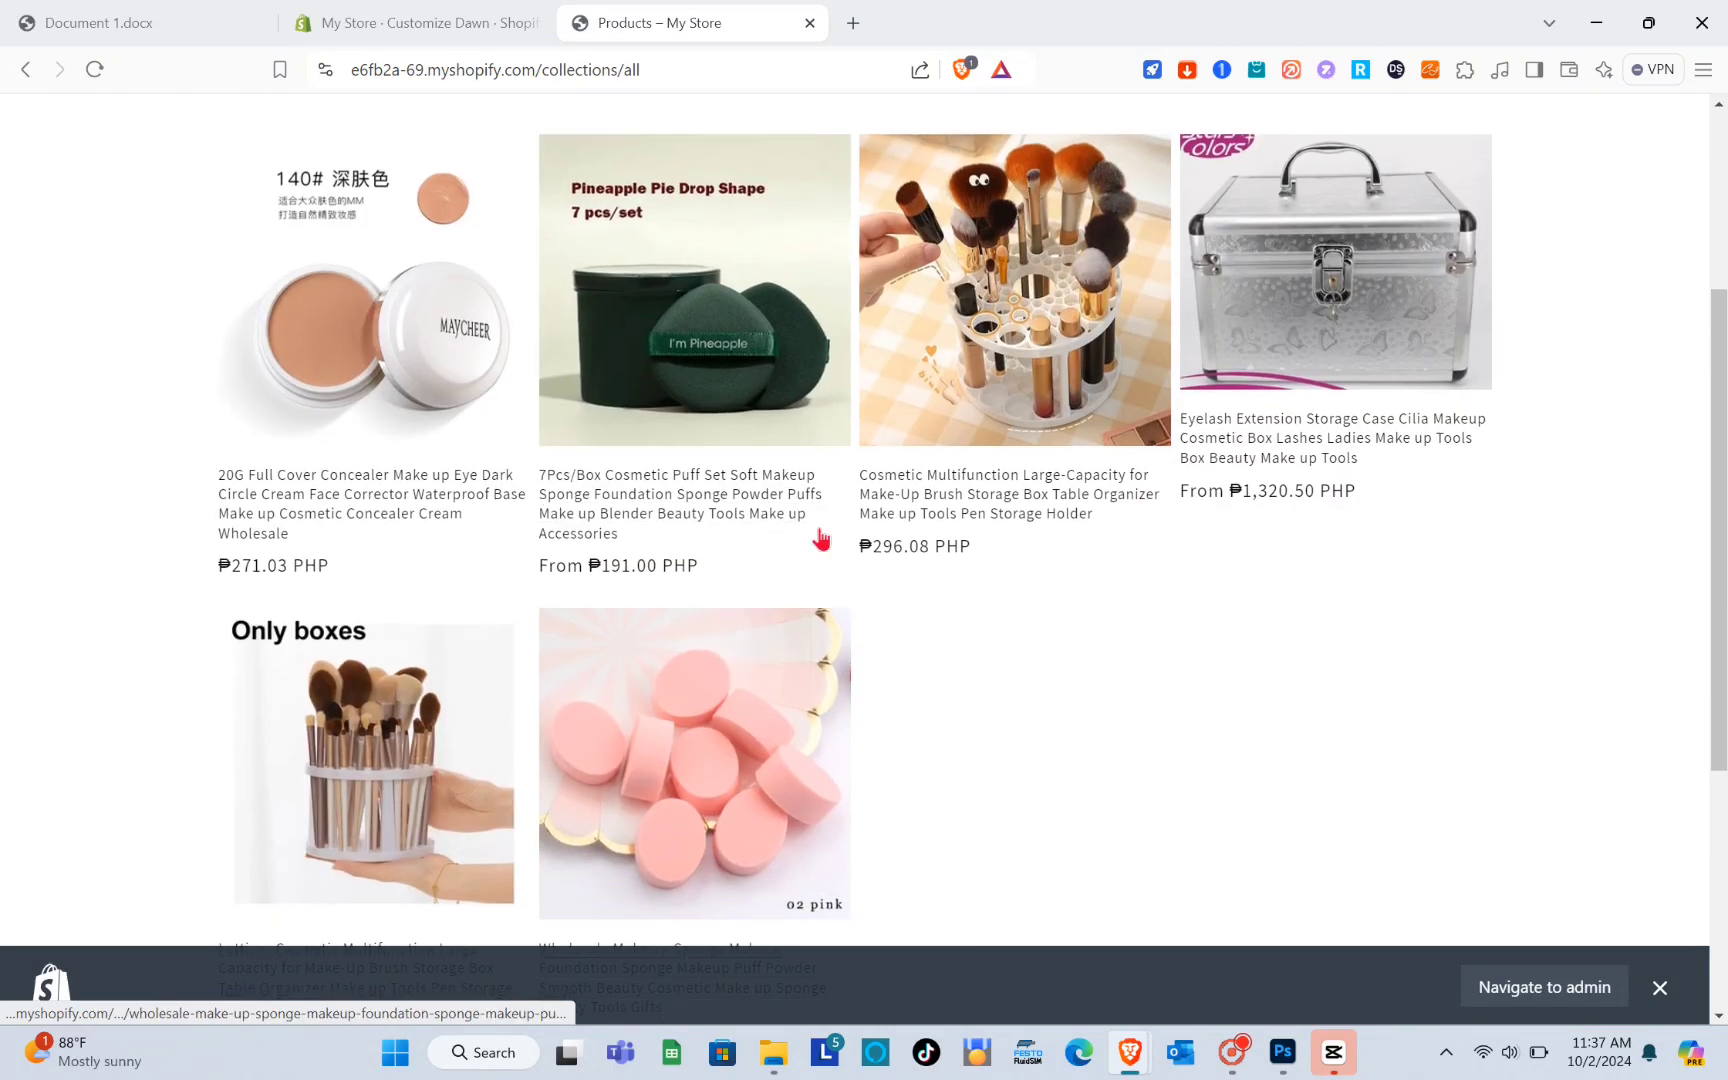
View the Cosmetic Multifunction product, go back to the home page, and return to the Dawn editor
click(998, 468)
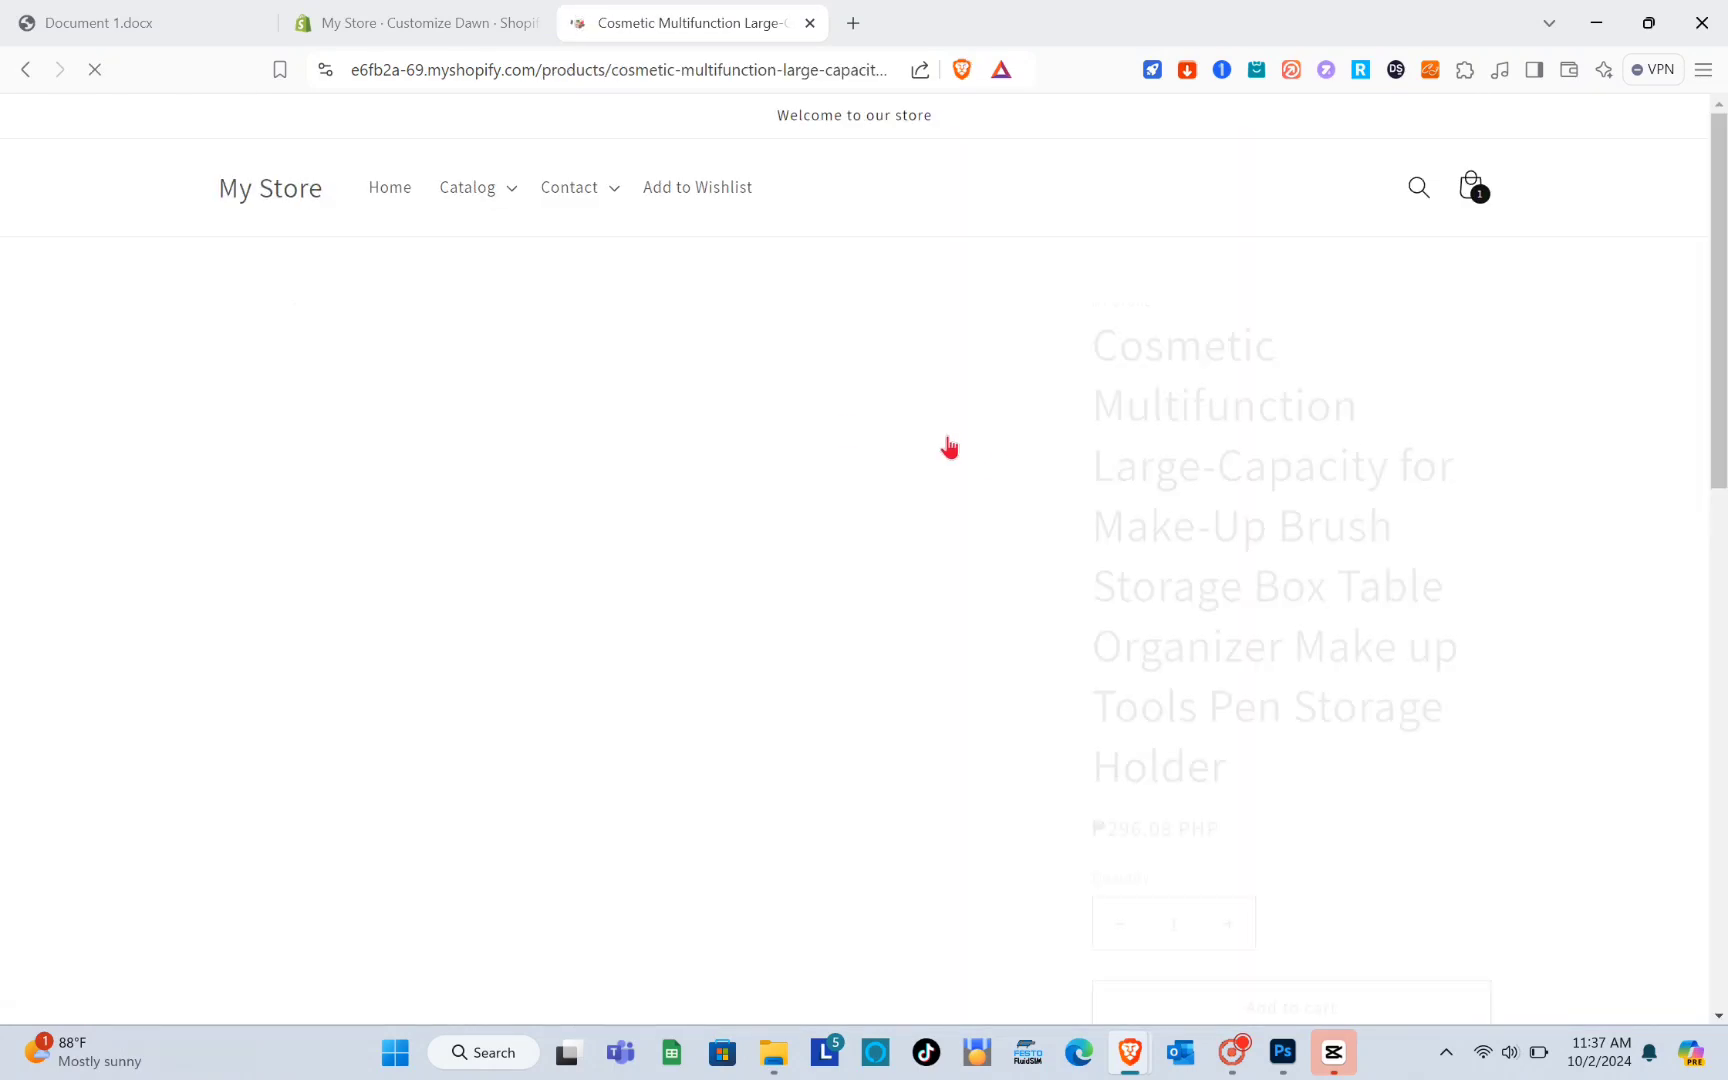
scroll(740, 658, down, 6)
scroll(750, 660, up, 1)
scroll(762, 663, down, 5)
scroll(762, 663, up, 10)
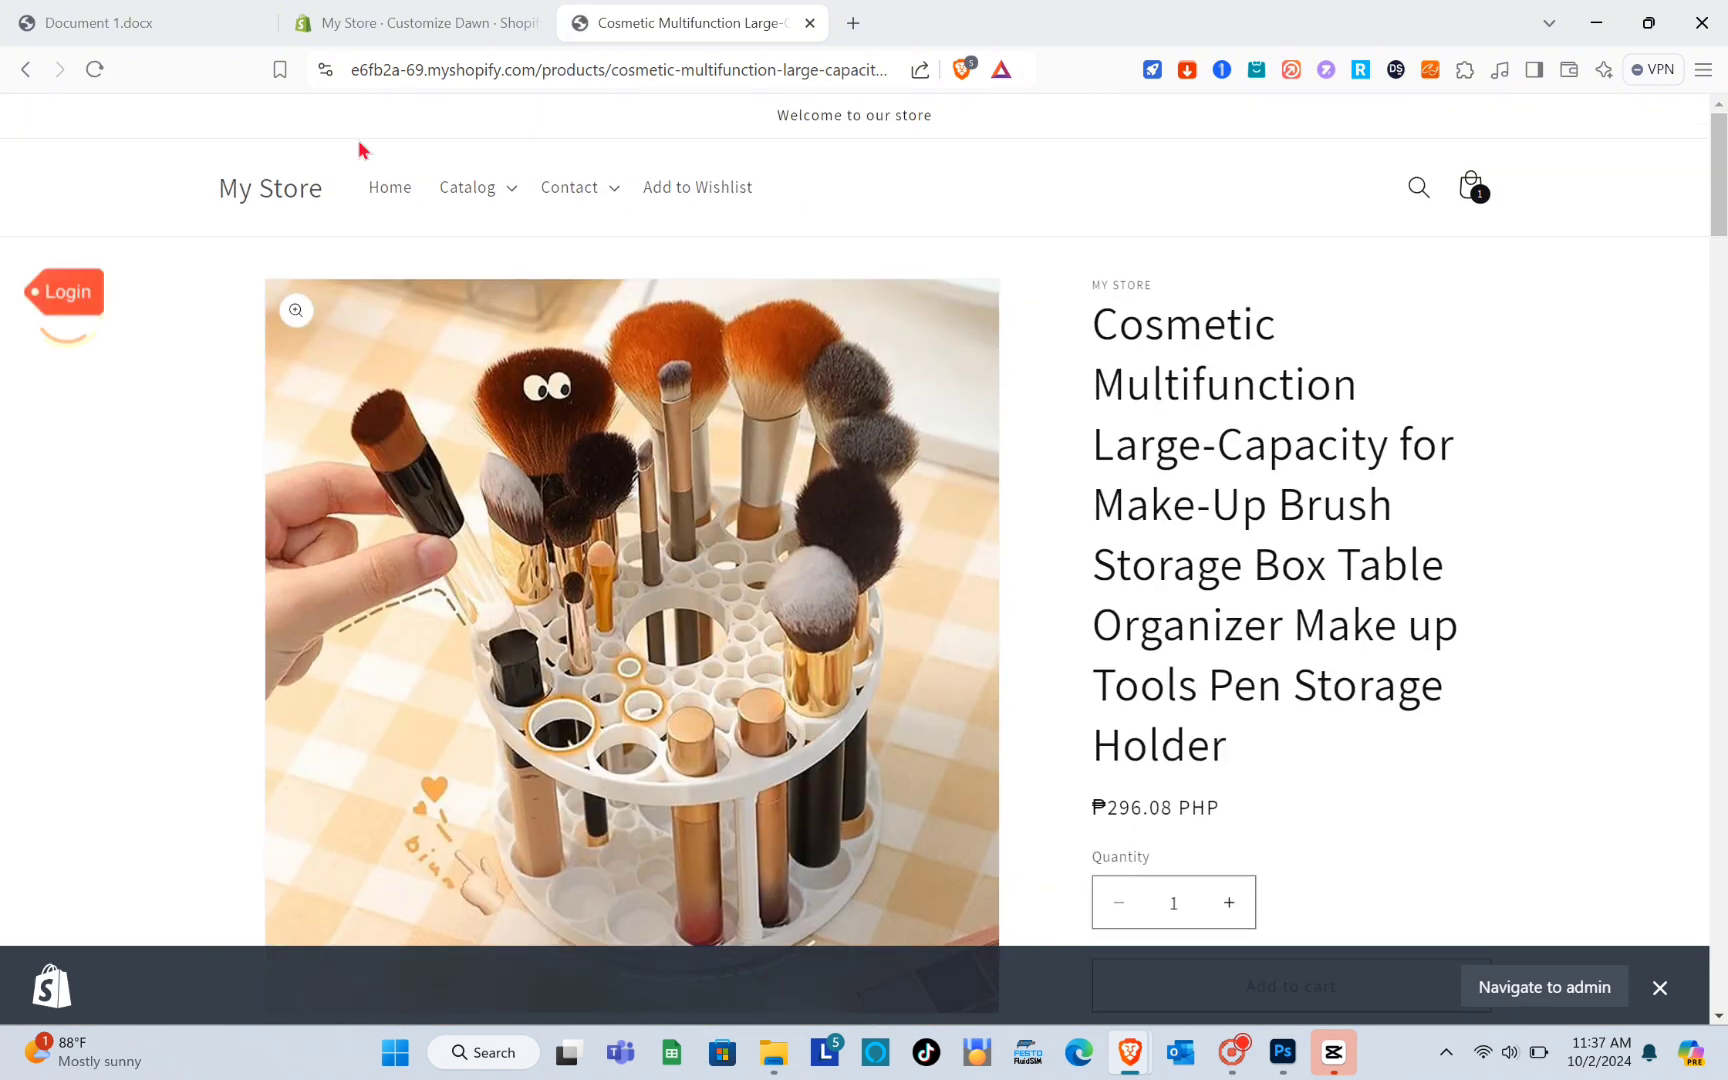
click(23, 70)
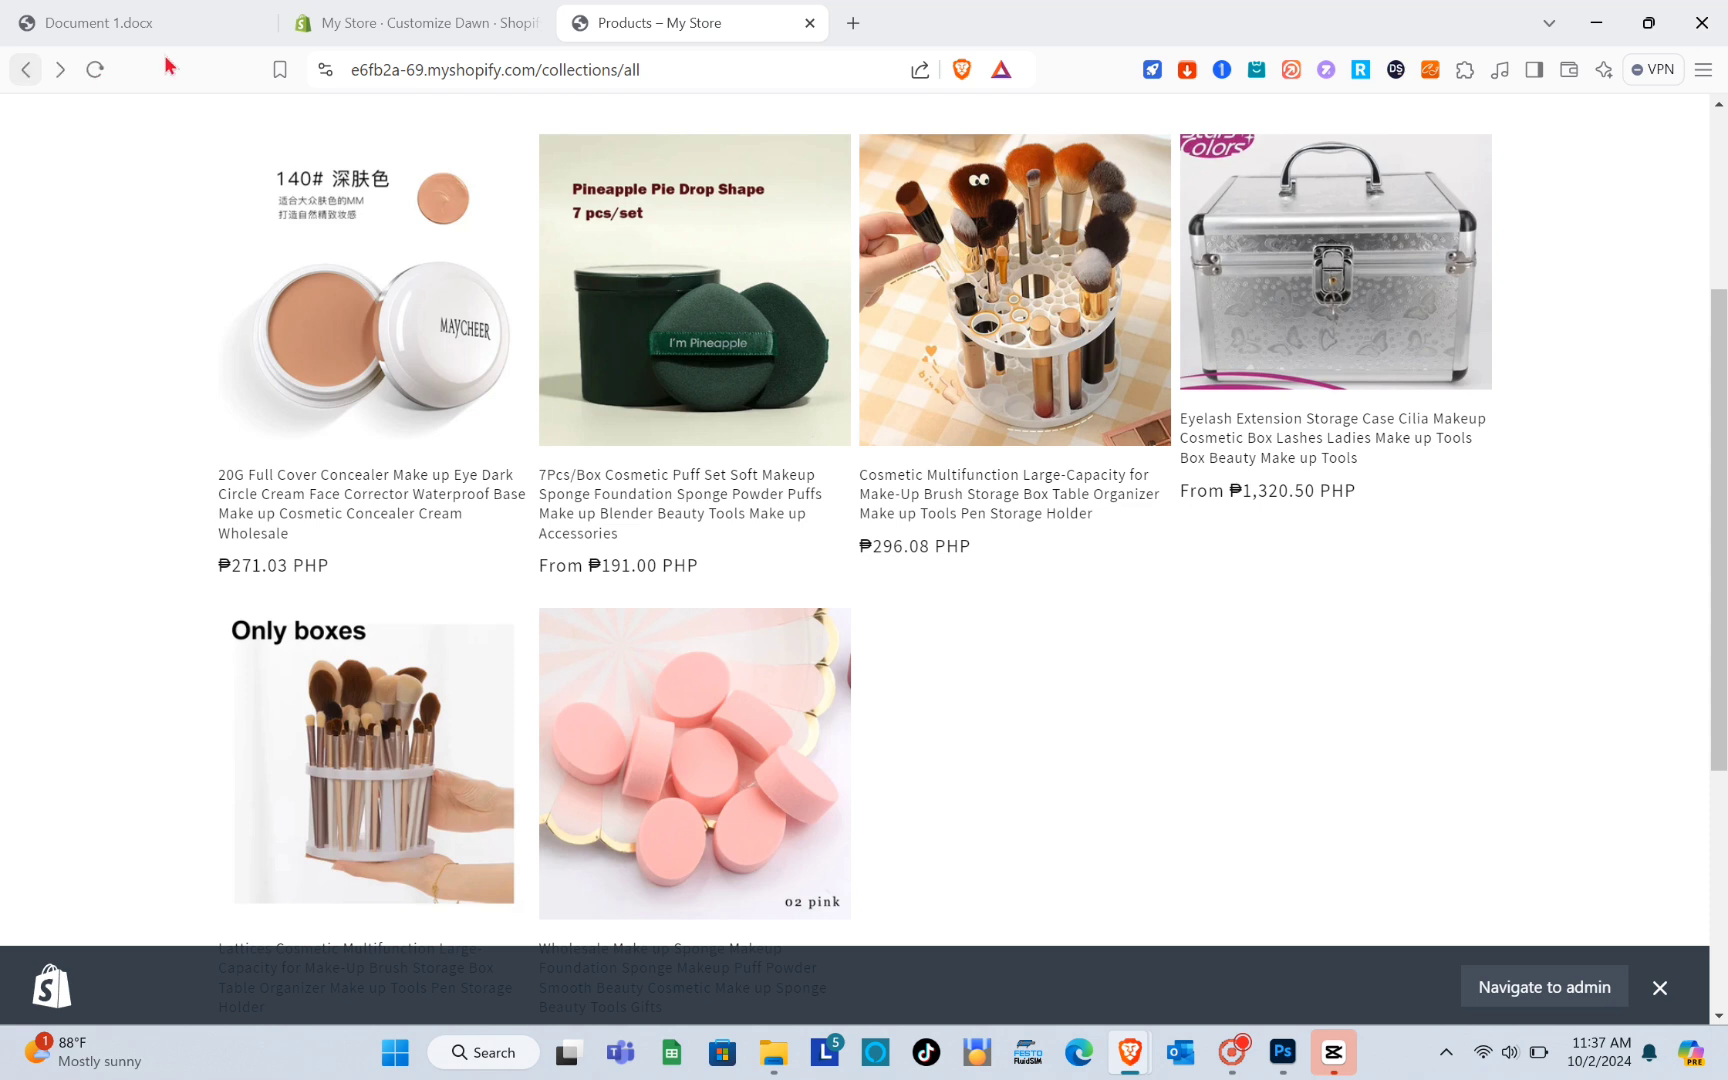
click(27, 71)
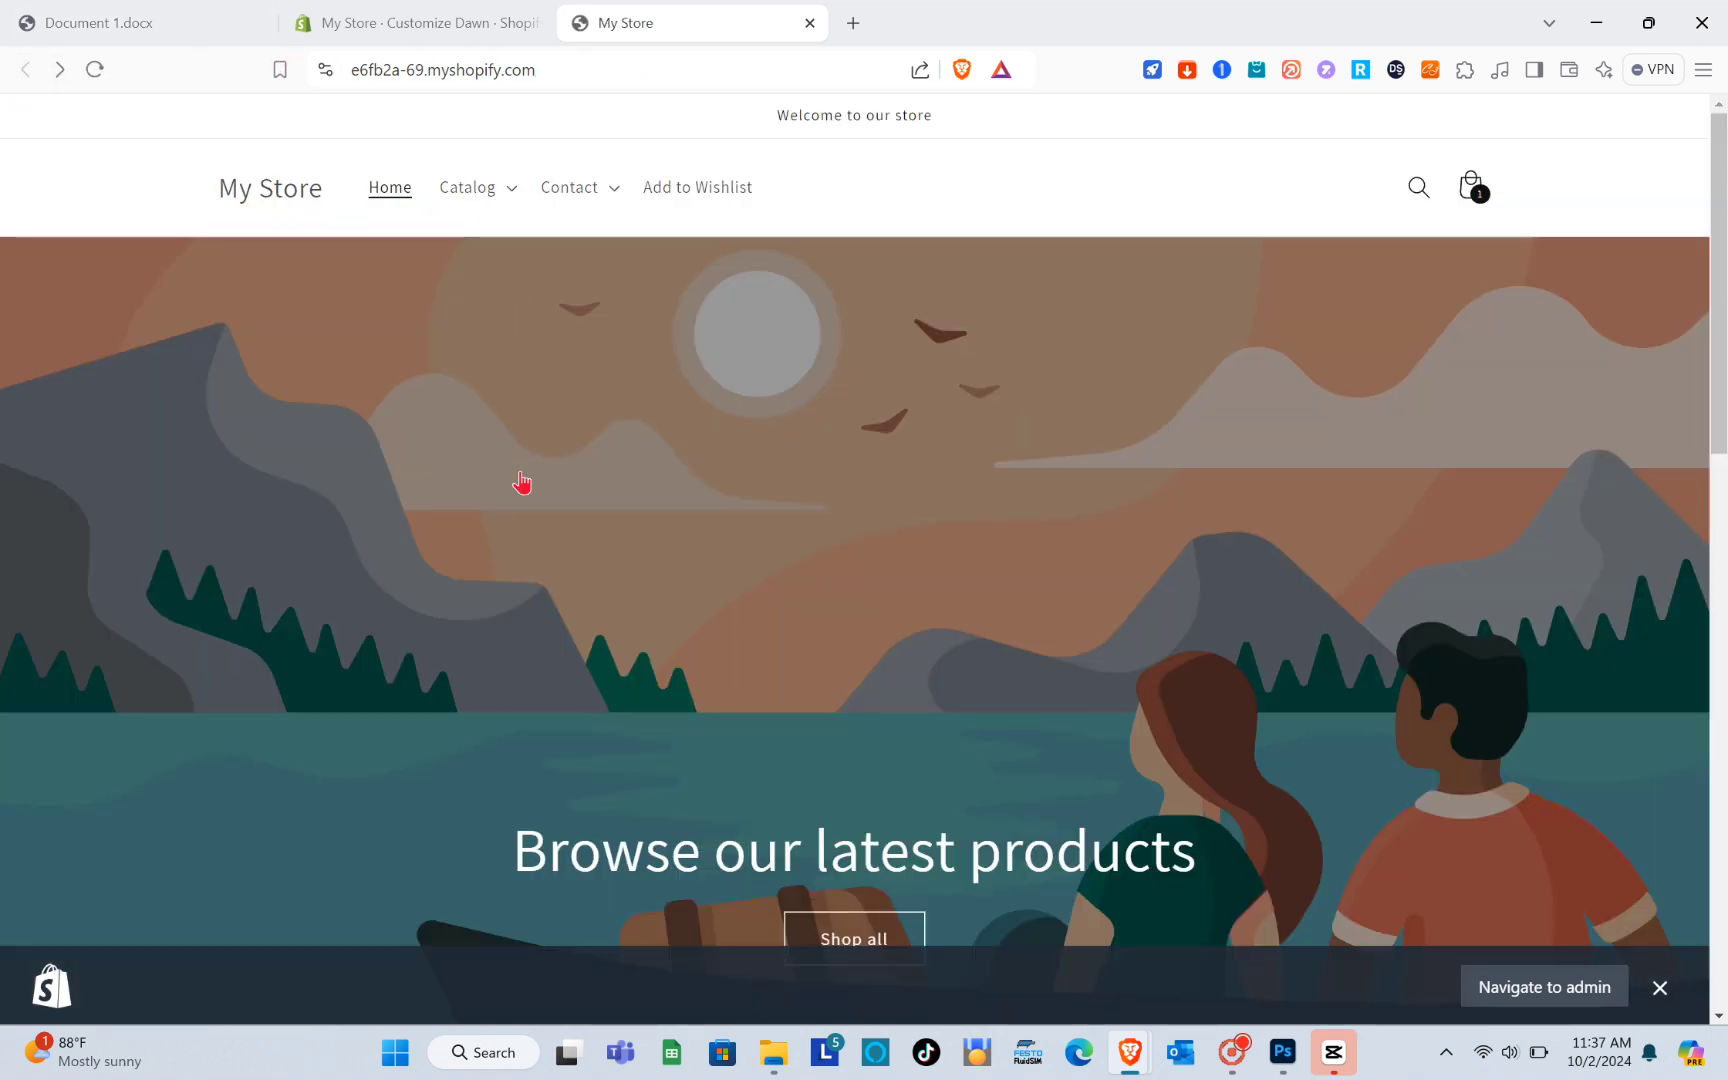
click(462, 12)
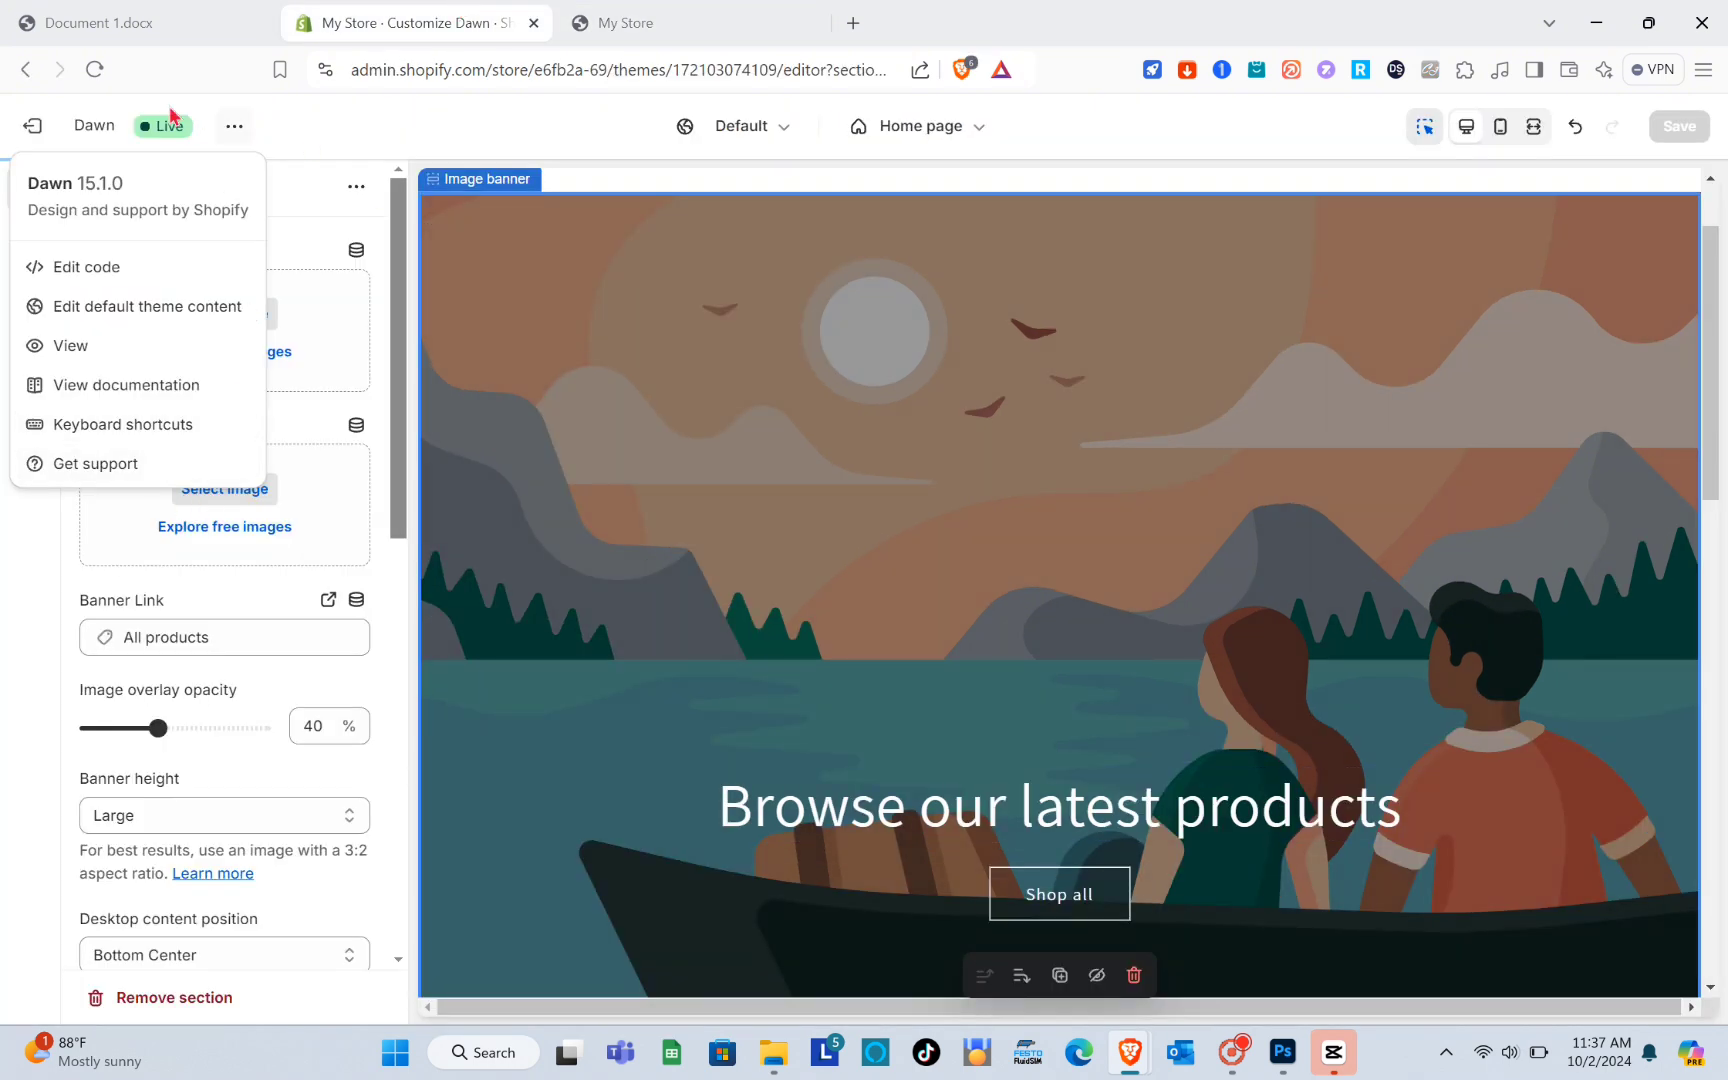
click(94, 82)
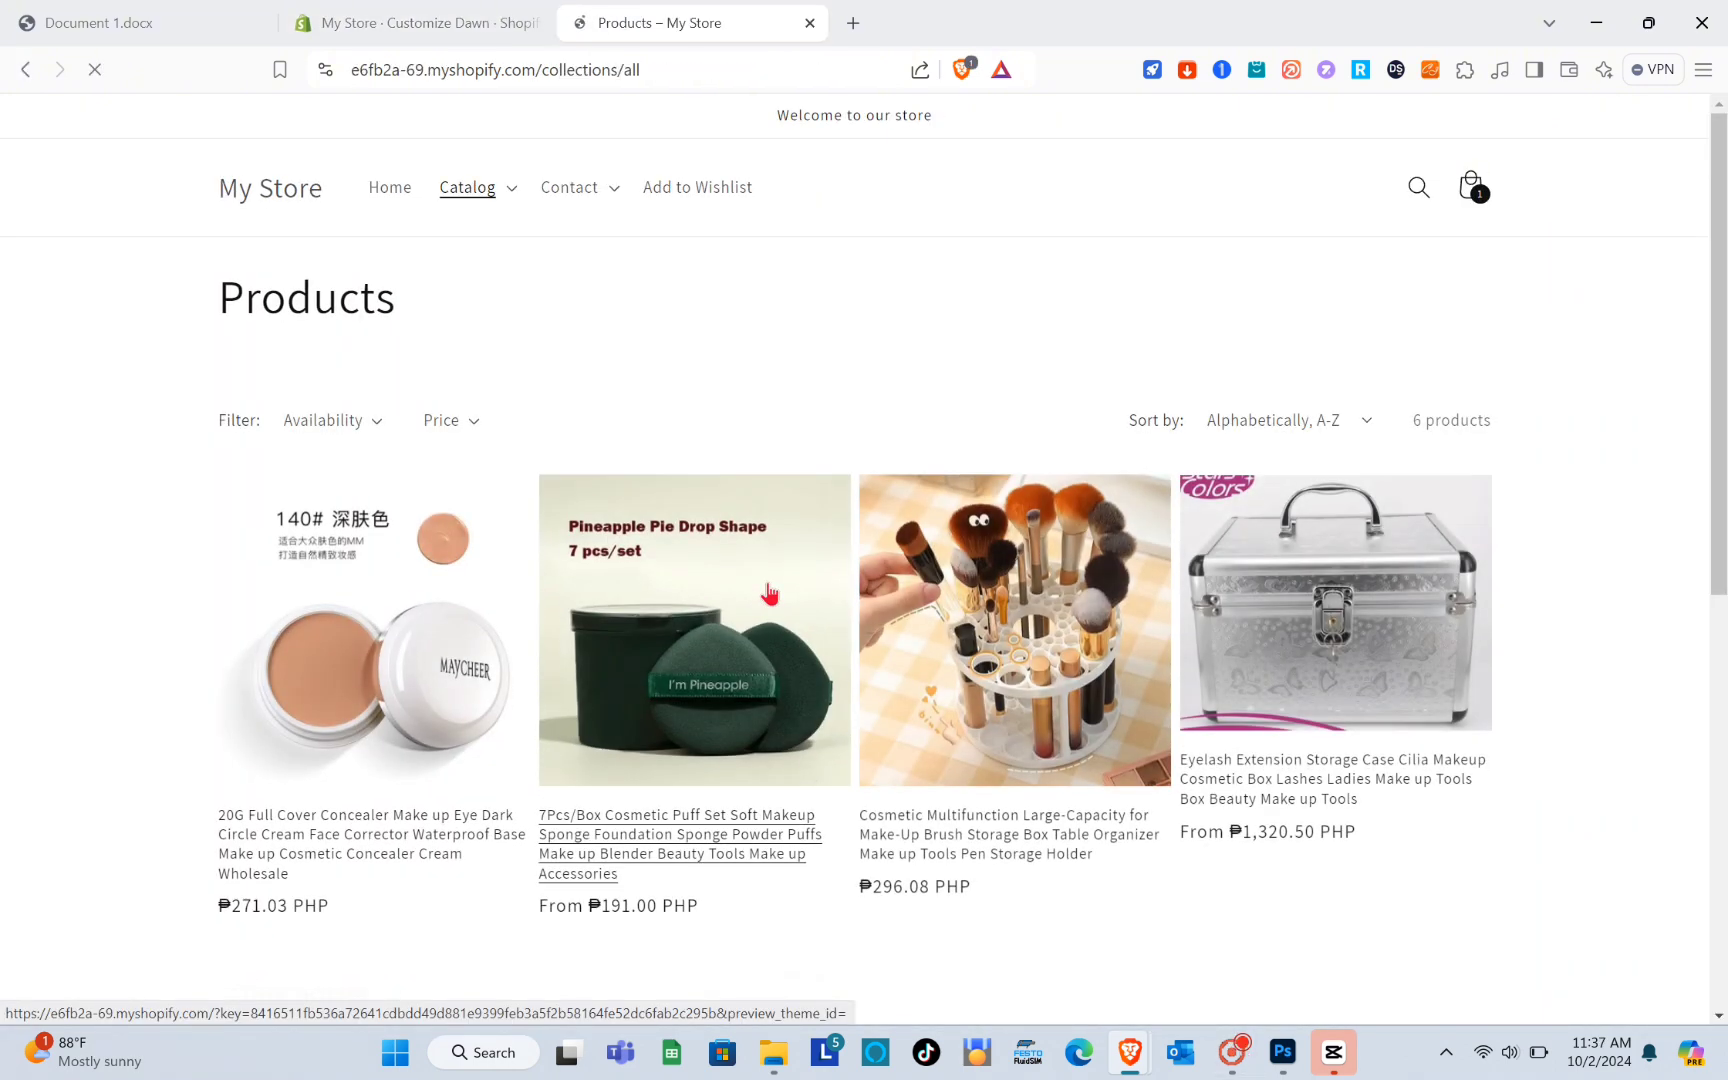
scroll(579, 672, down, 5)
scroll(579, 672, up, 5)
scroll(579, 672, down, 2)
scroll(579, 672, up, 1)
scroll(571, 644, down, 3)
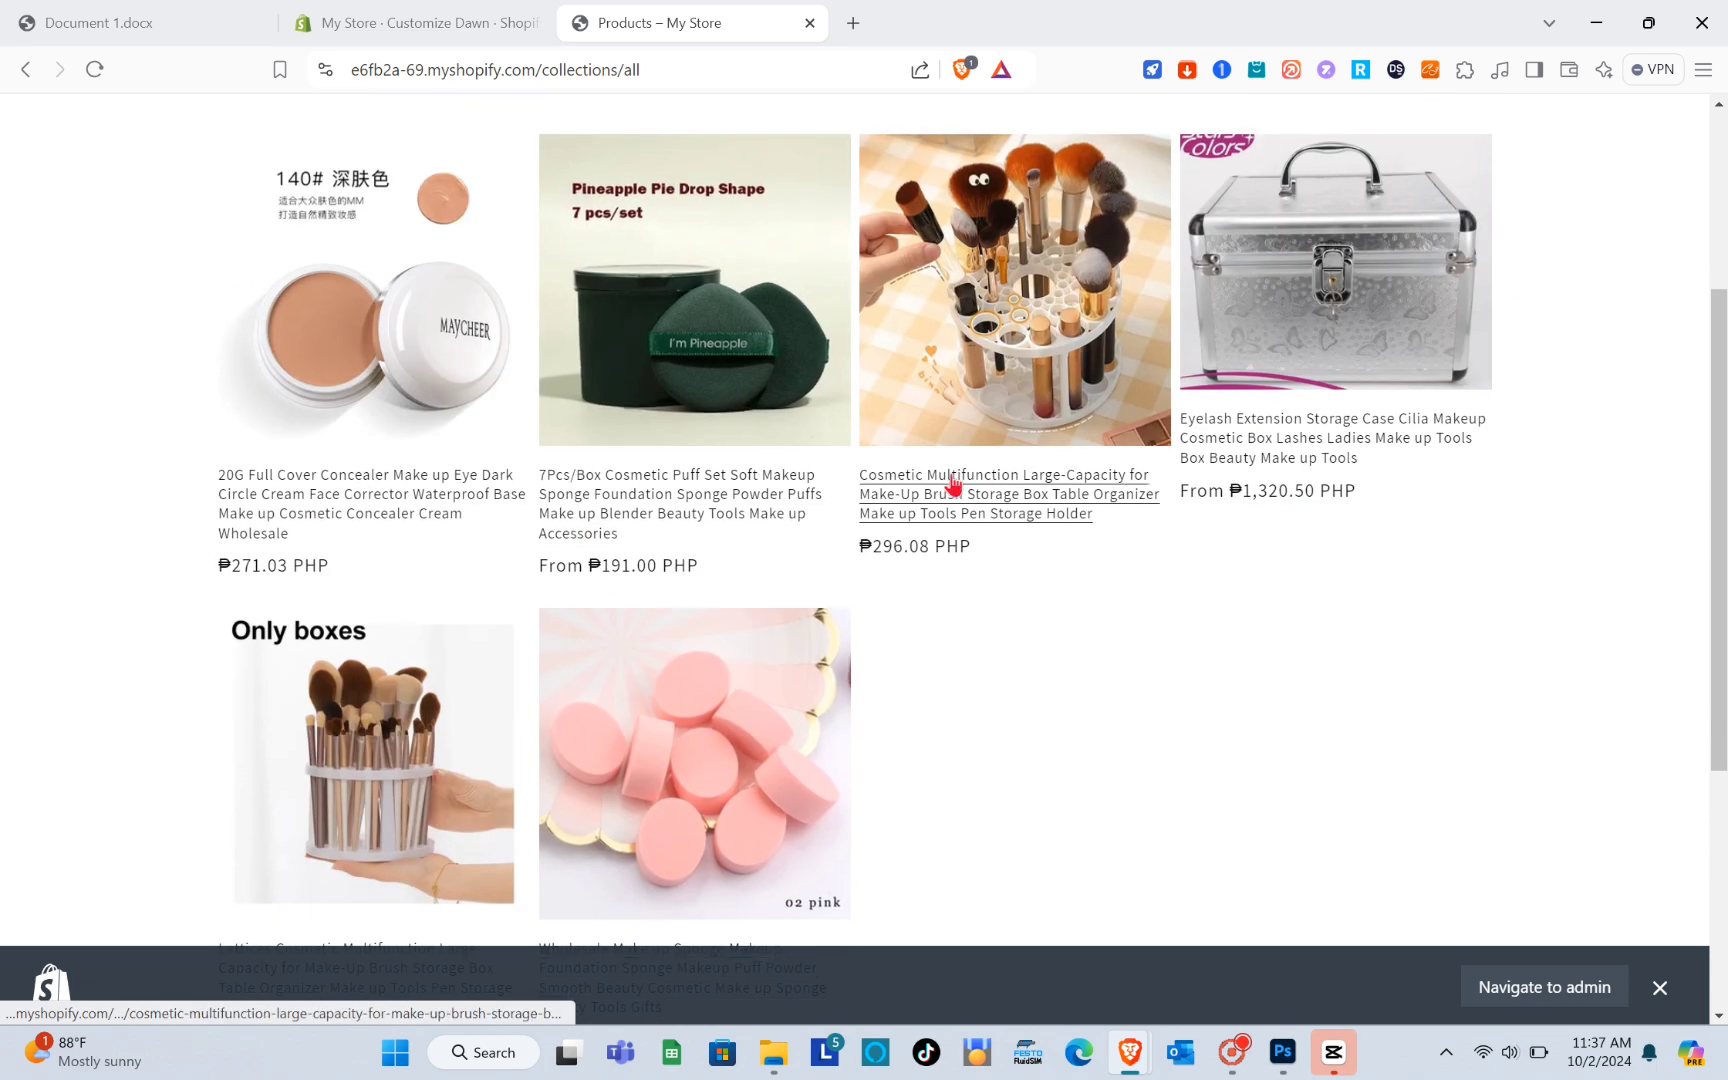
click(998, 466)
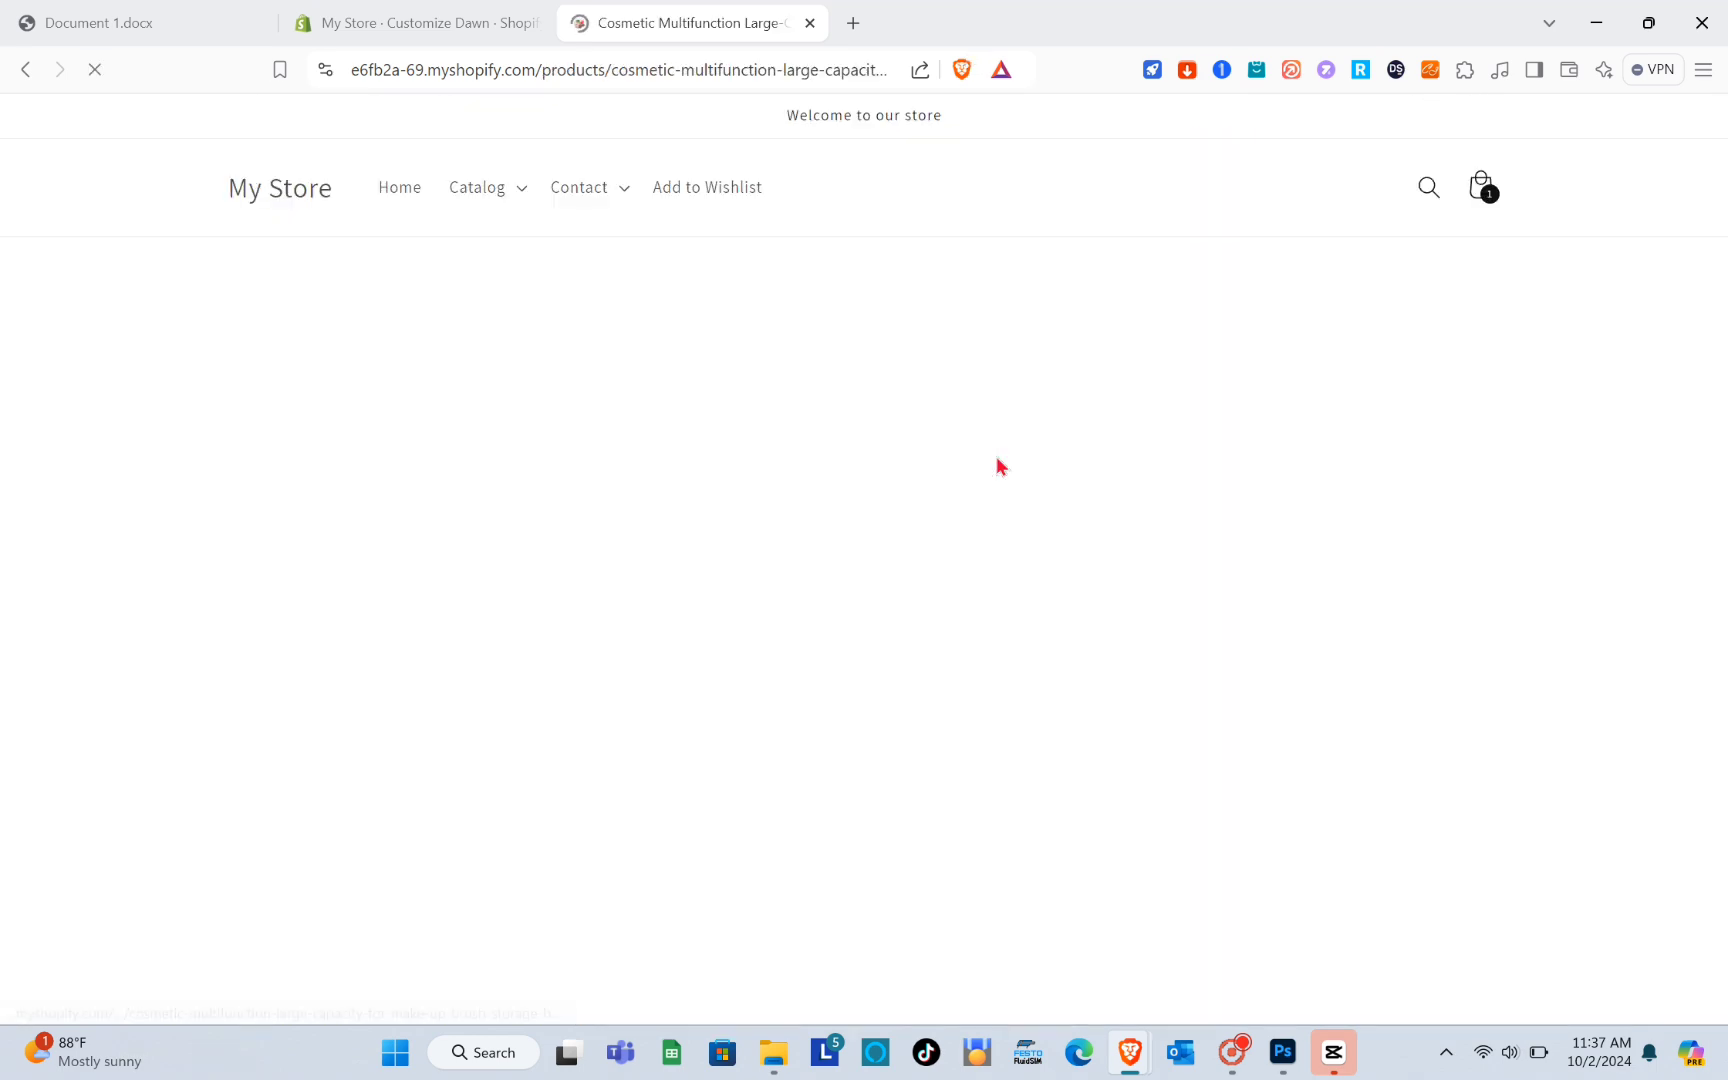
scroll(760, 662, down, 5)
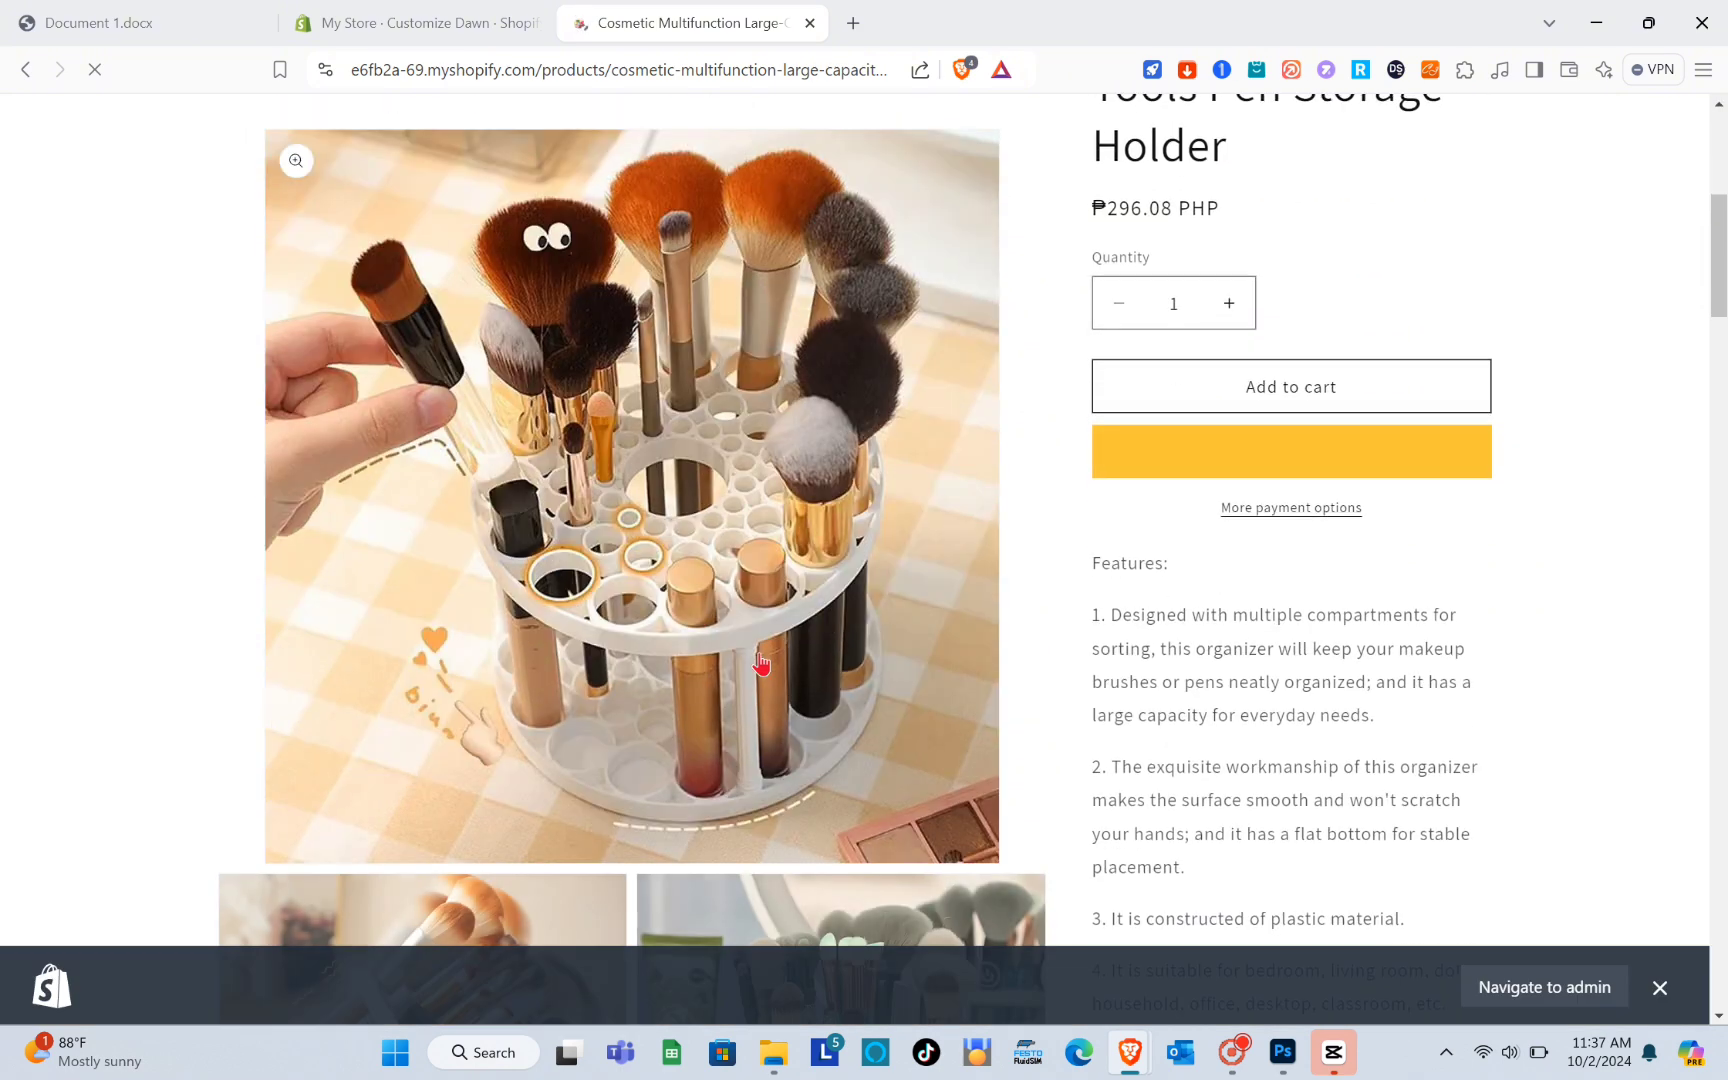
scroll(761, 662, down, 4)
scroll(761, 662, up, 10)
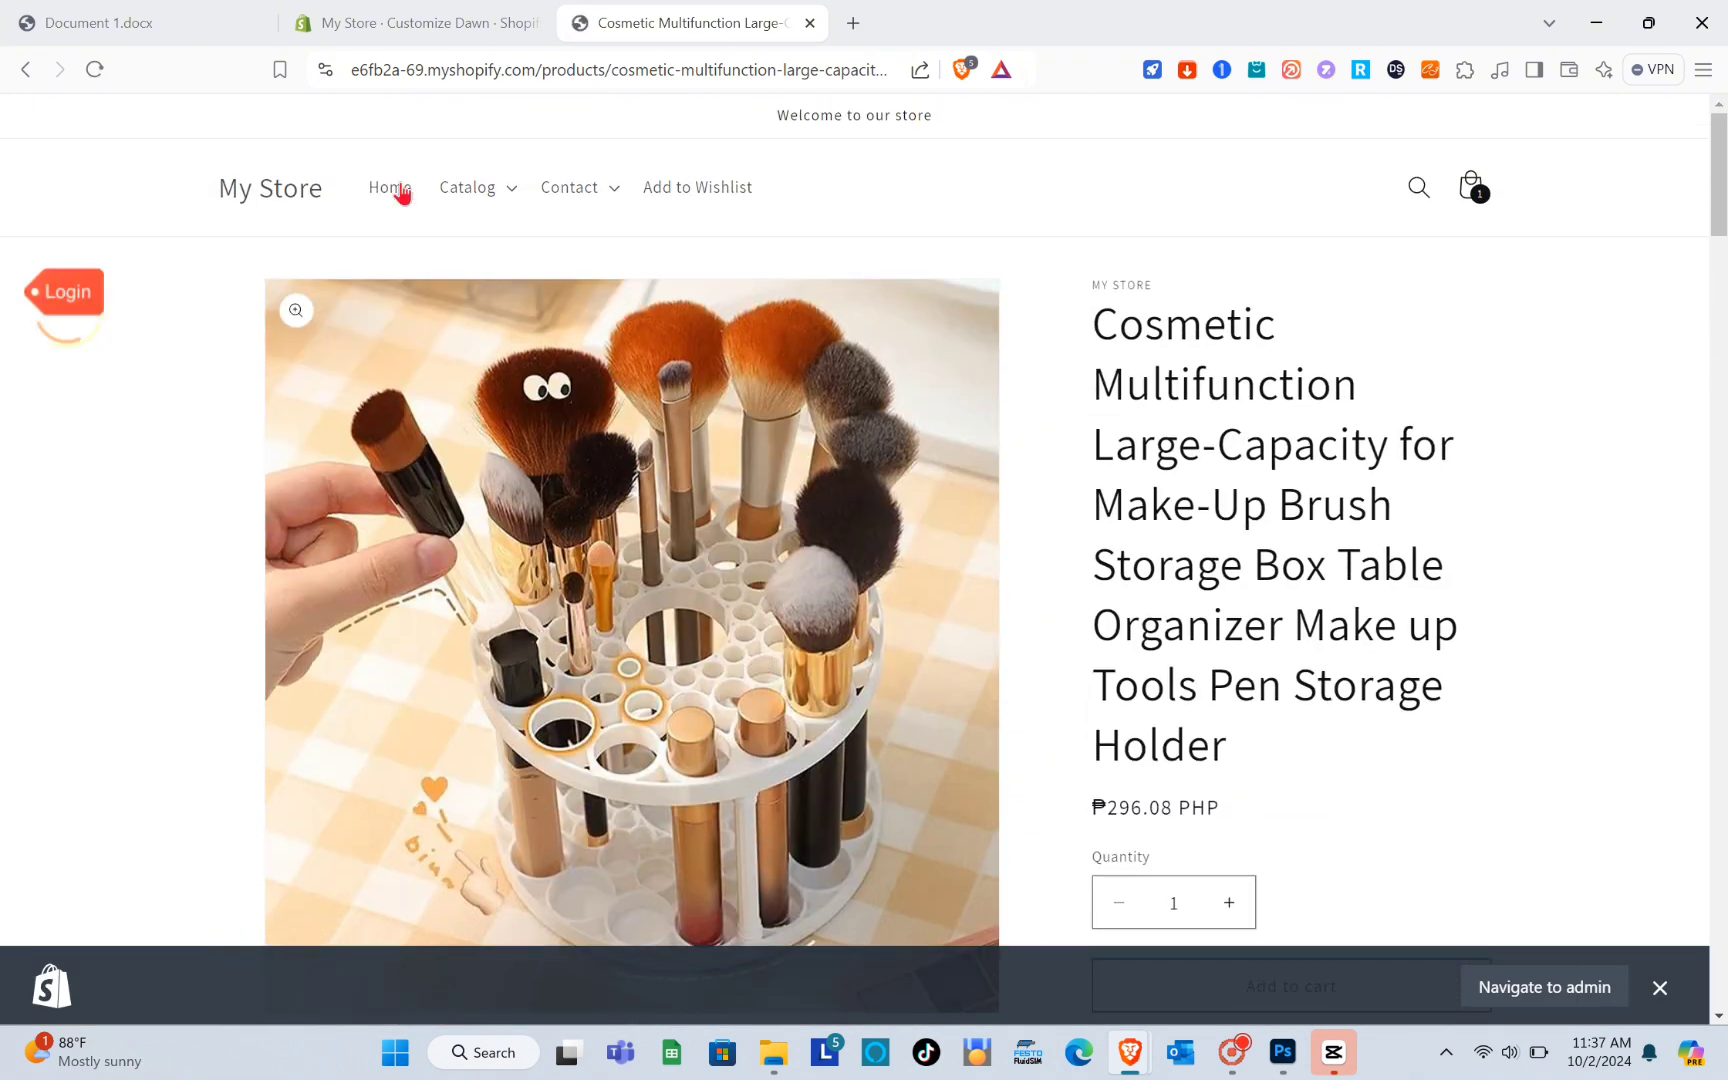
click(22, 70)
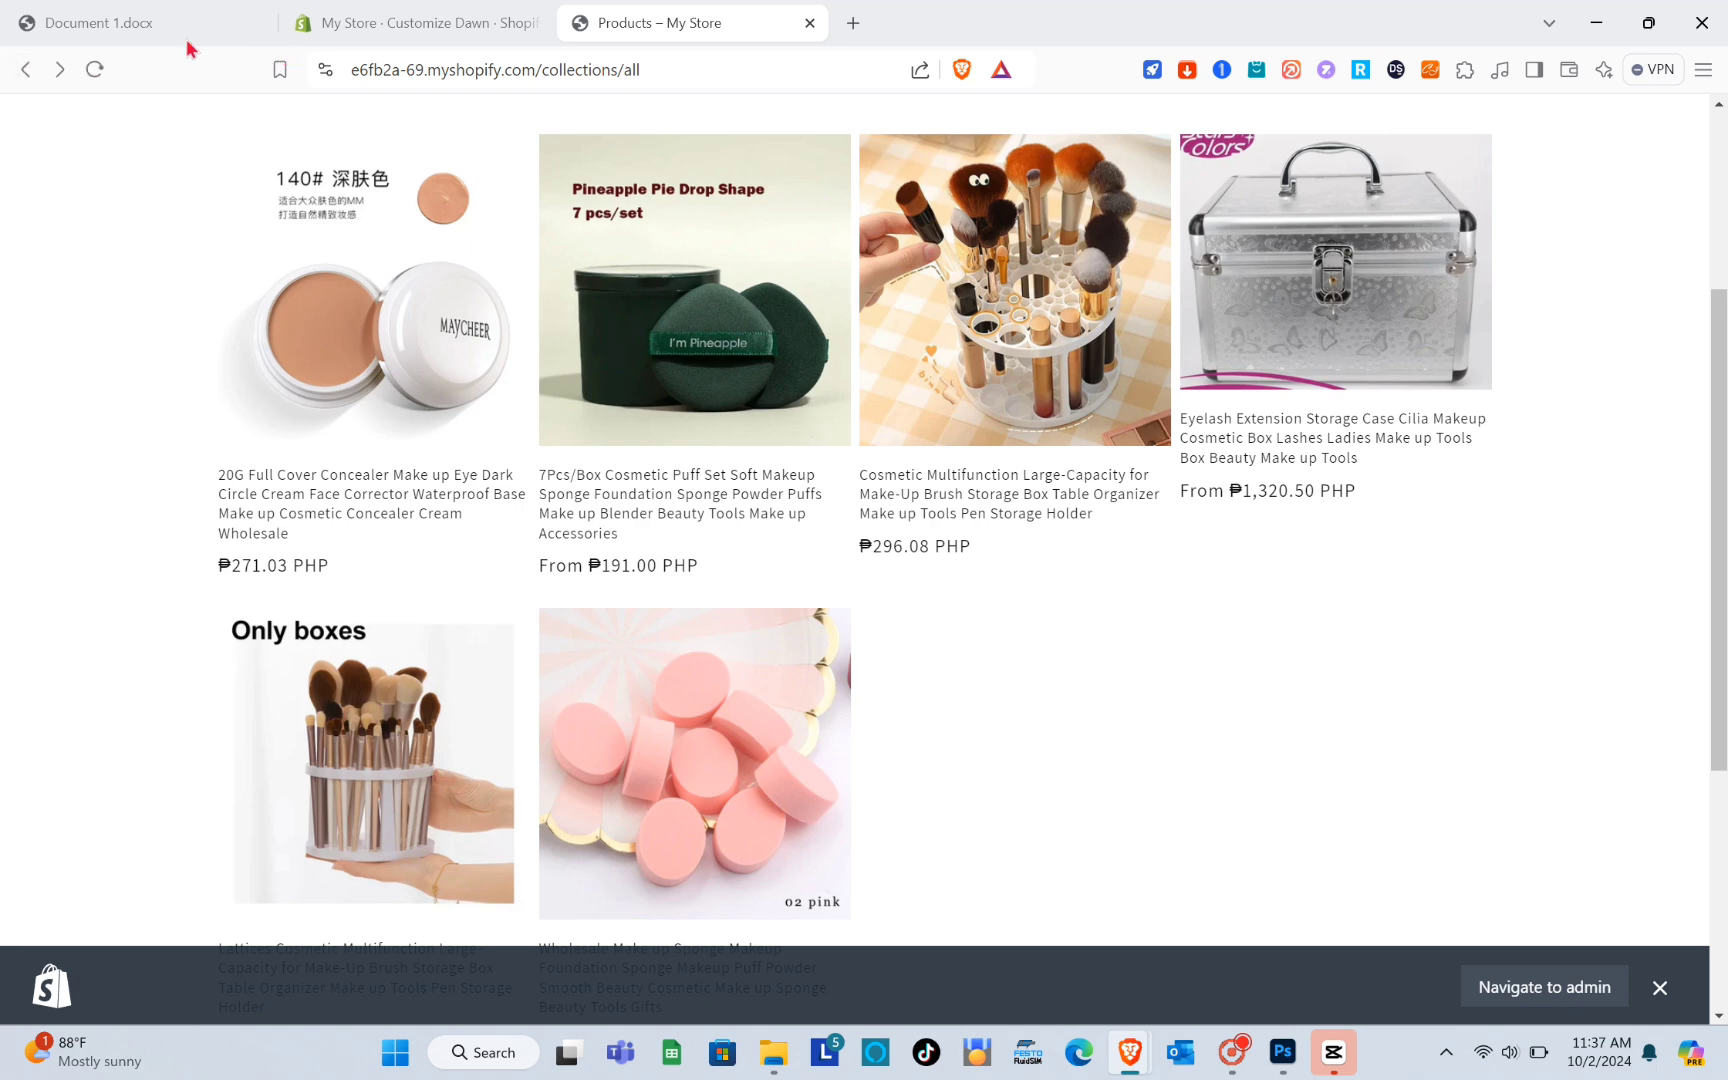
click(27, 68)
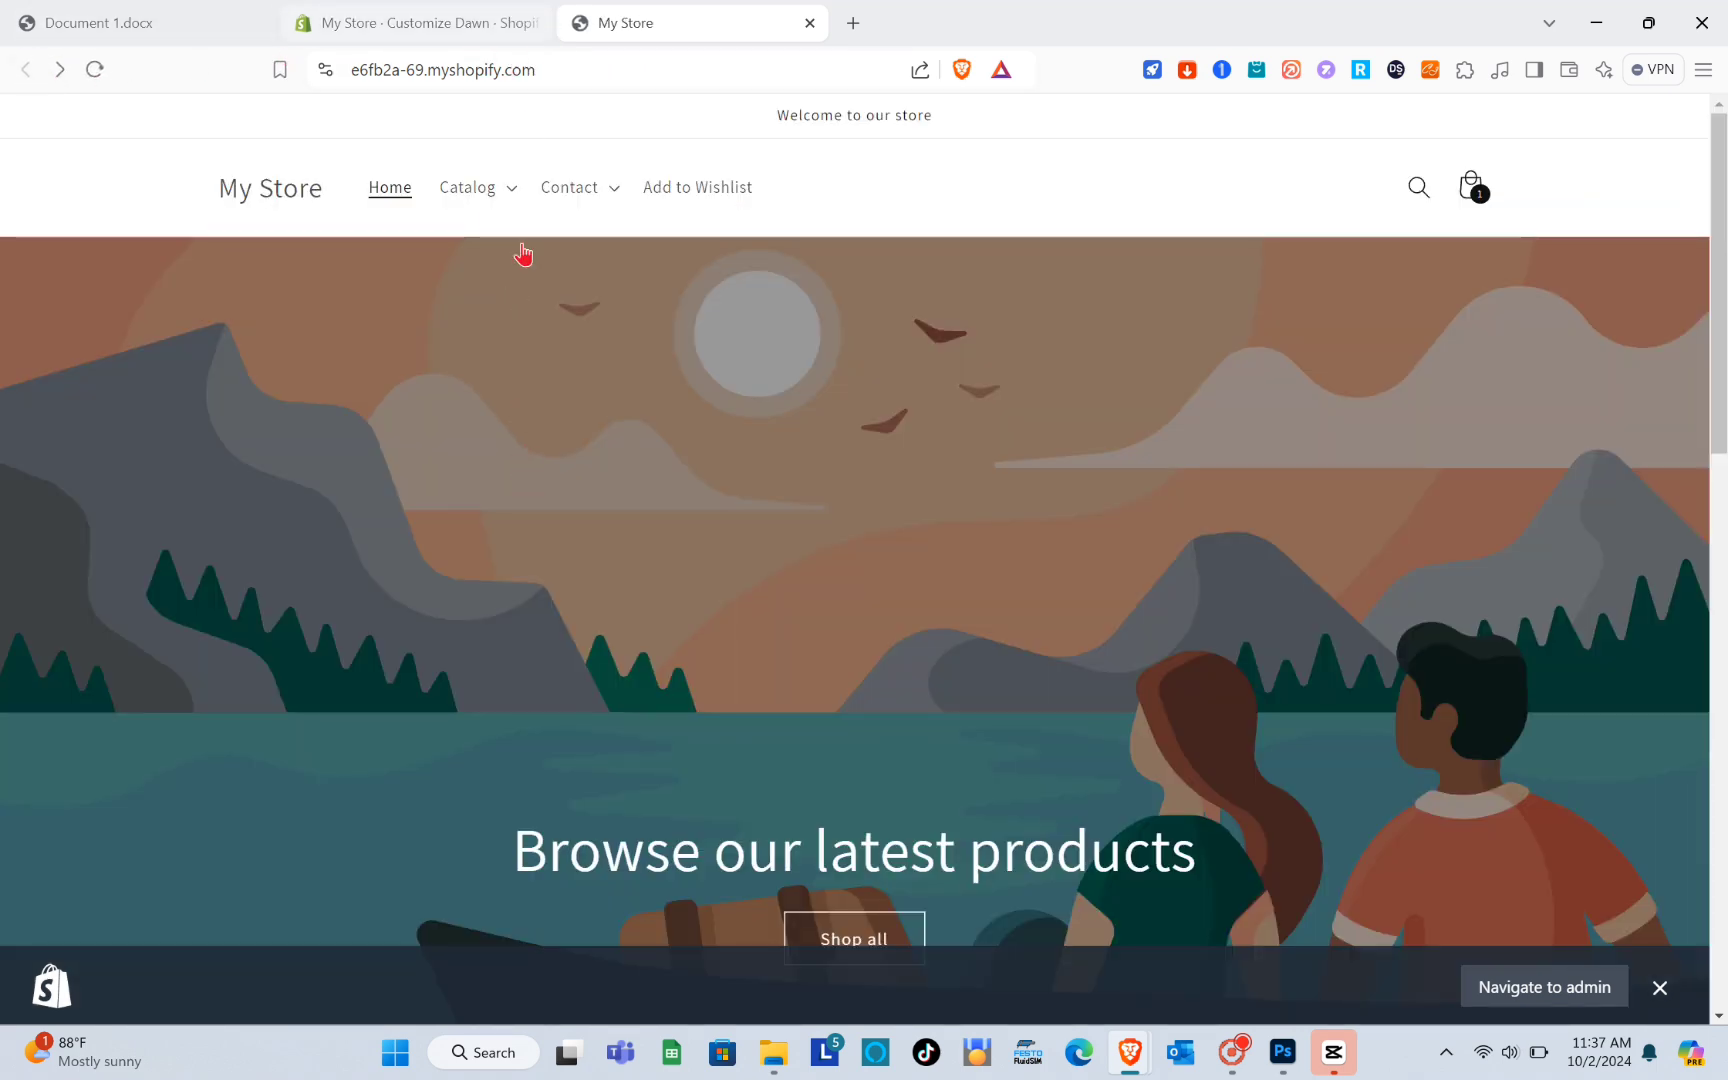
click(468, 14)
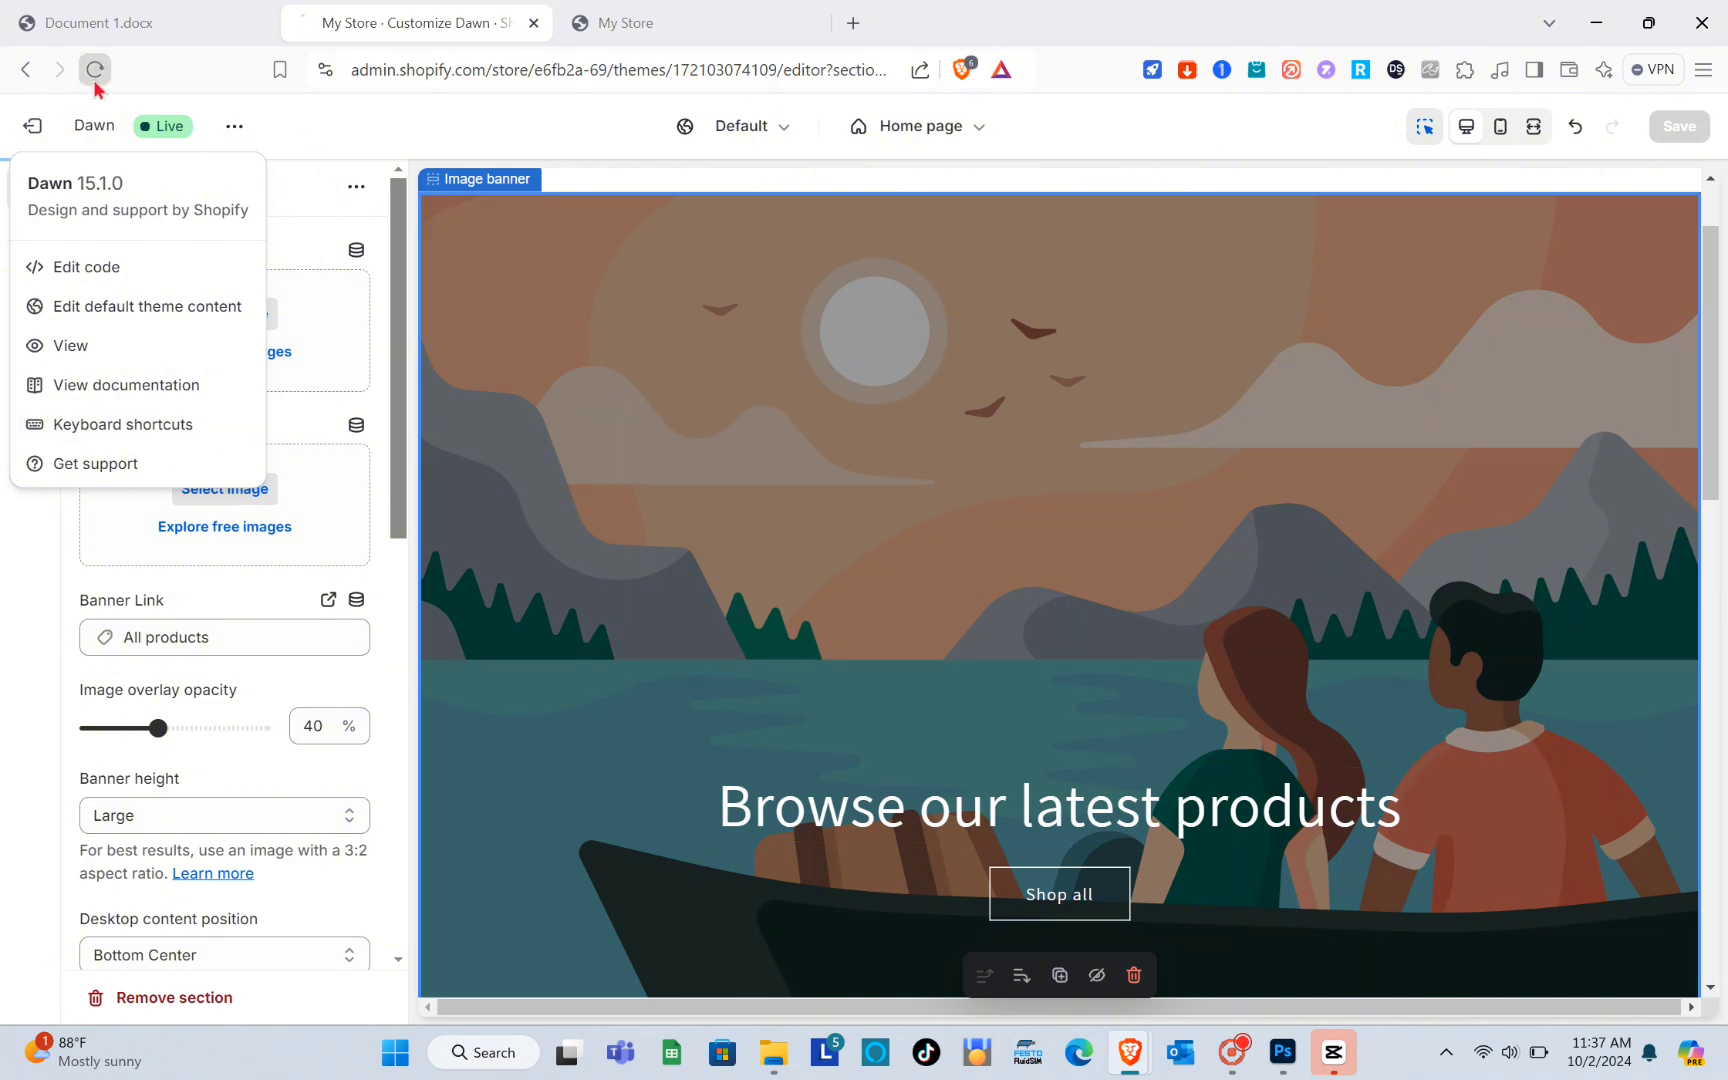
Browse the storefront's Products collection, go back to the home page, and reload the theme editor
key(ctrl+Tab)
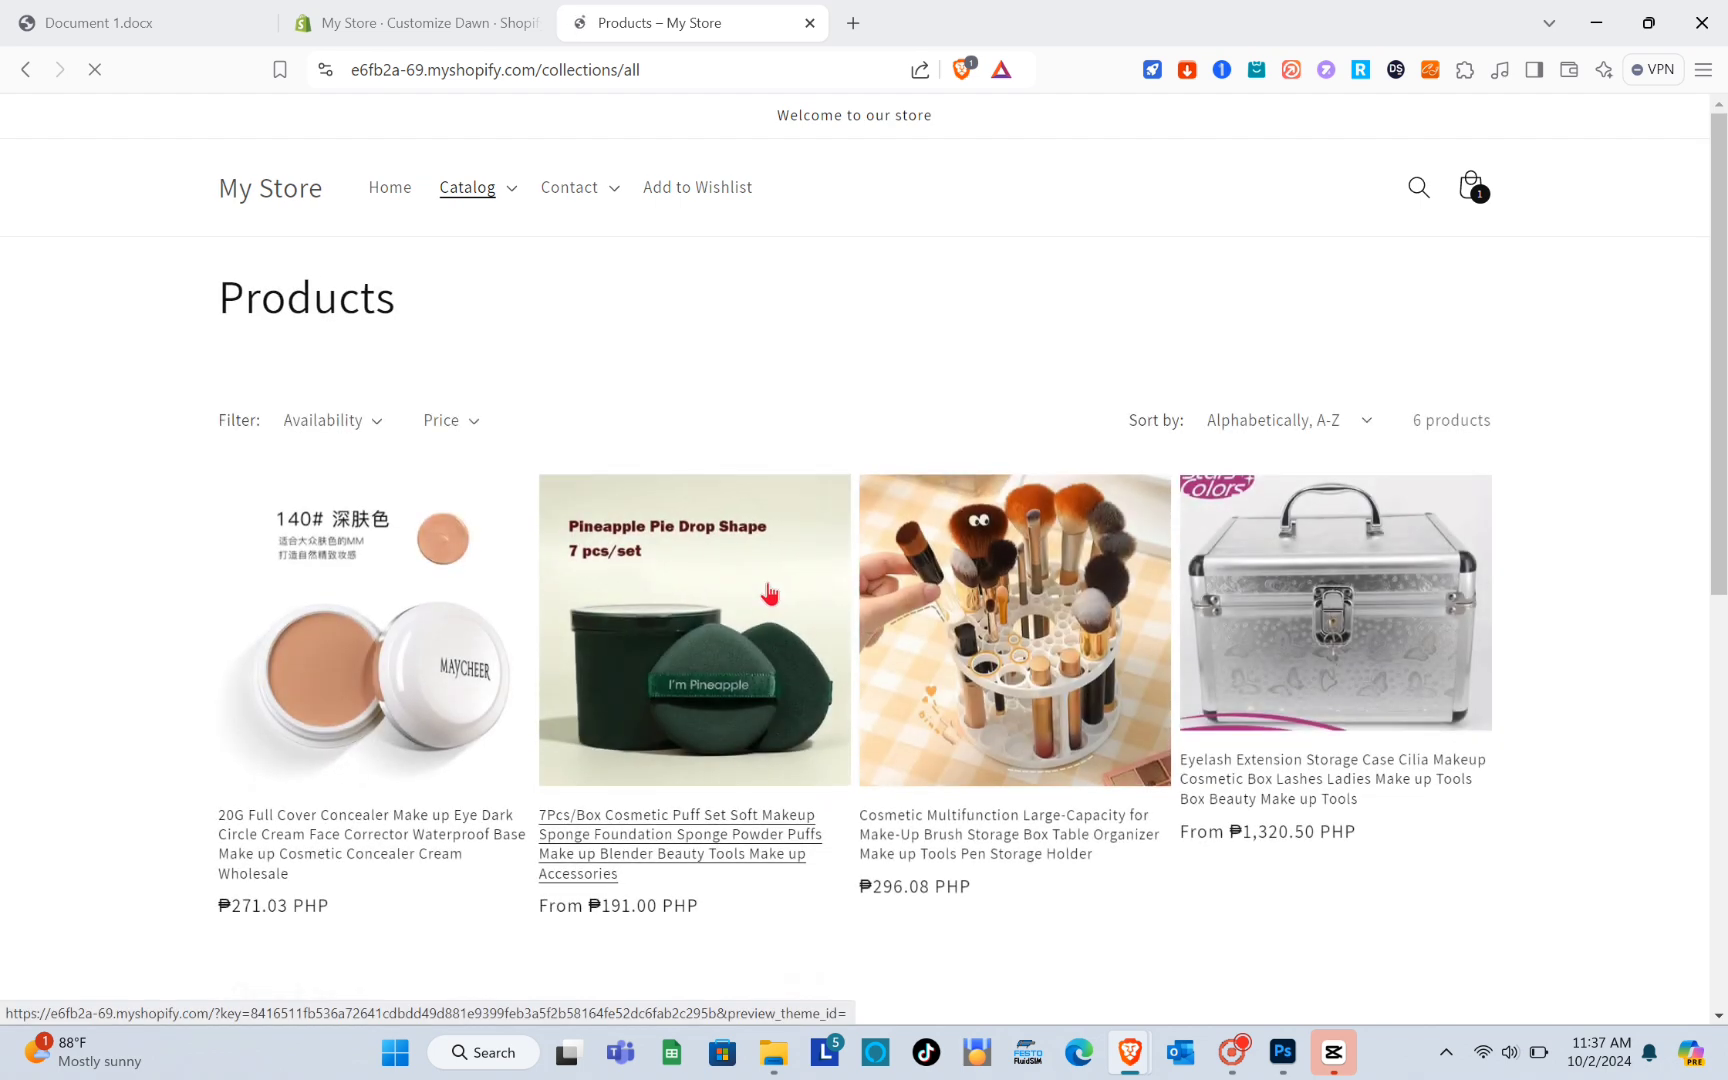
scroll(578, 672, down, 4)
scroll(578, 672, up, 3)
scroll(578, 672, down, 2)
scroll(578, 672, up, 2)
scroll(570, 640, down, 3)
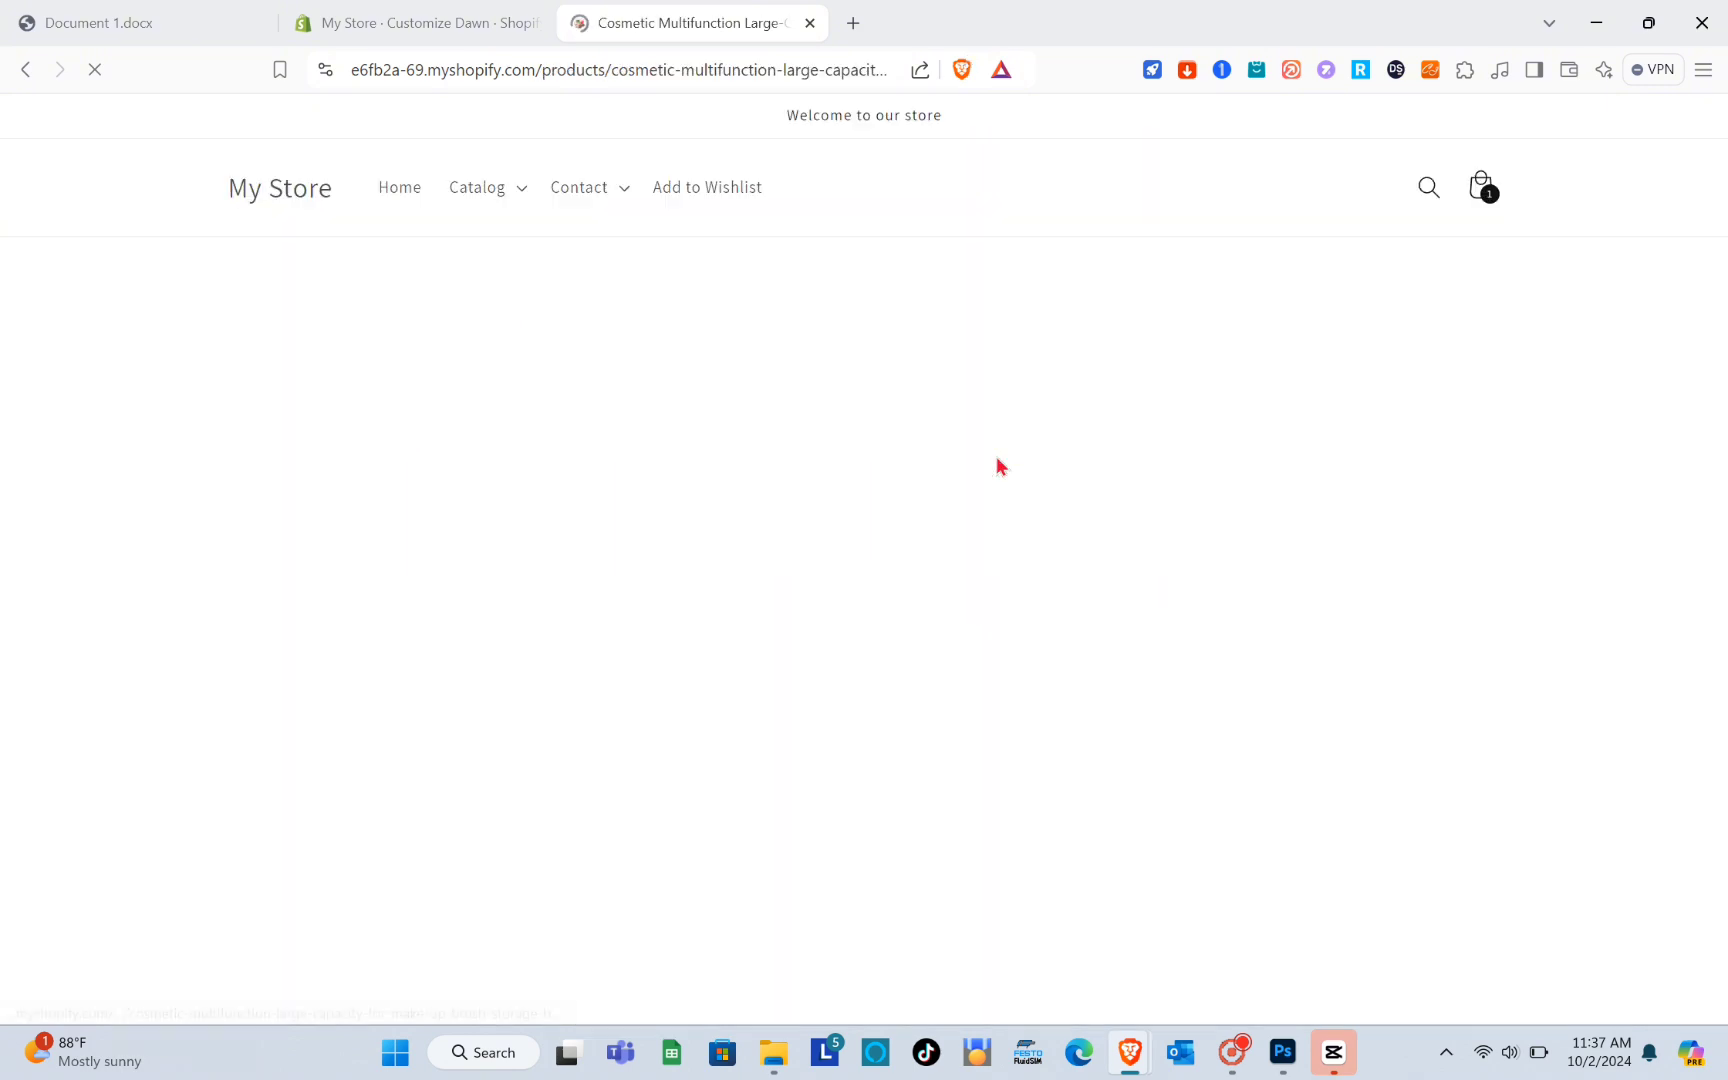
scroll(760, 660, down, 5)
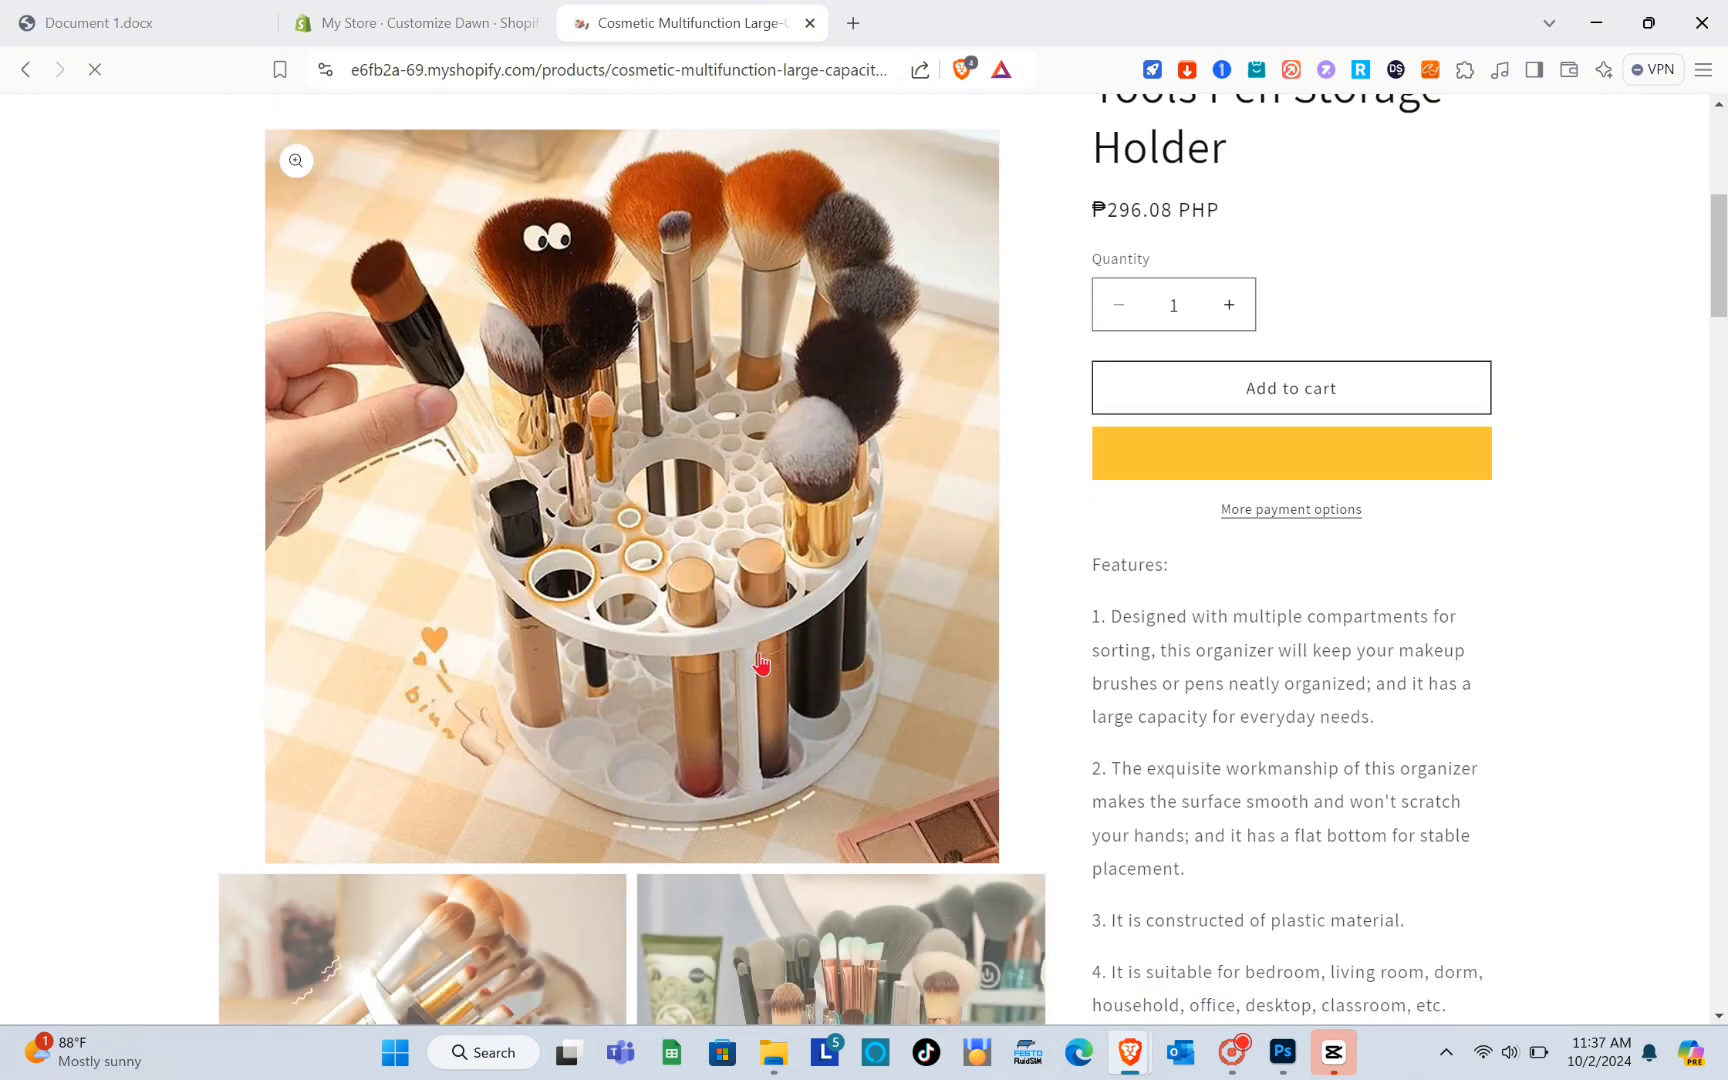
scroll(760, 663, down, 3)
scroll(600, 500, up, 10)
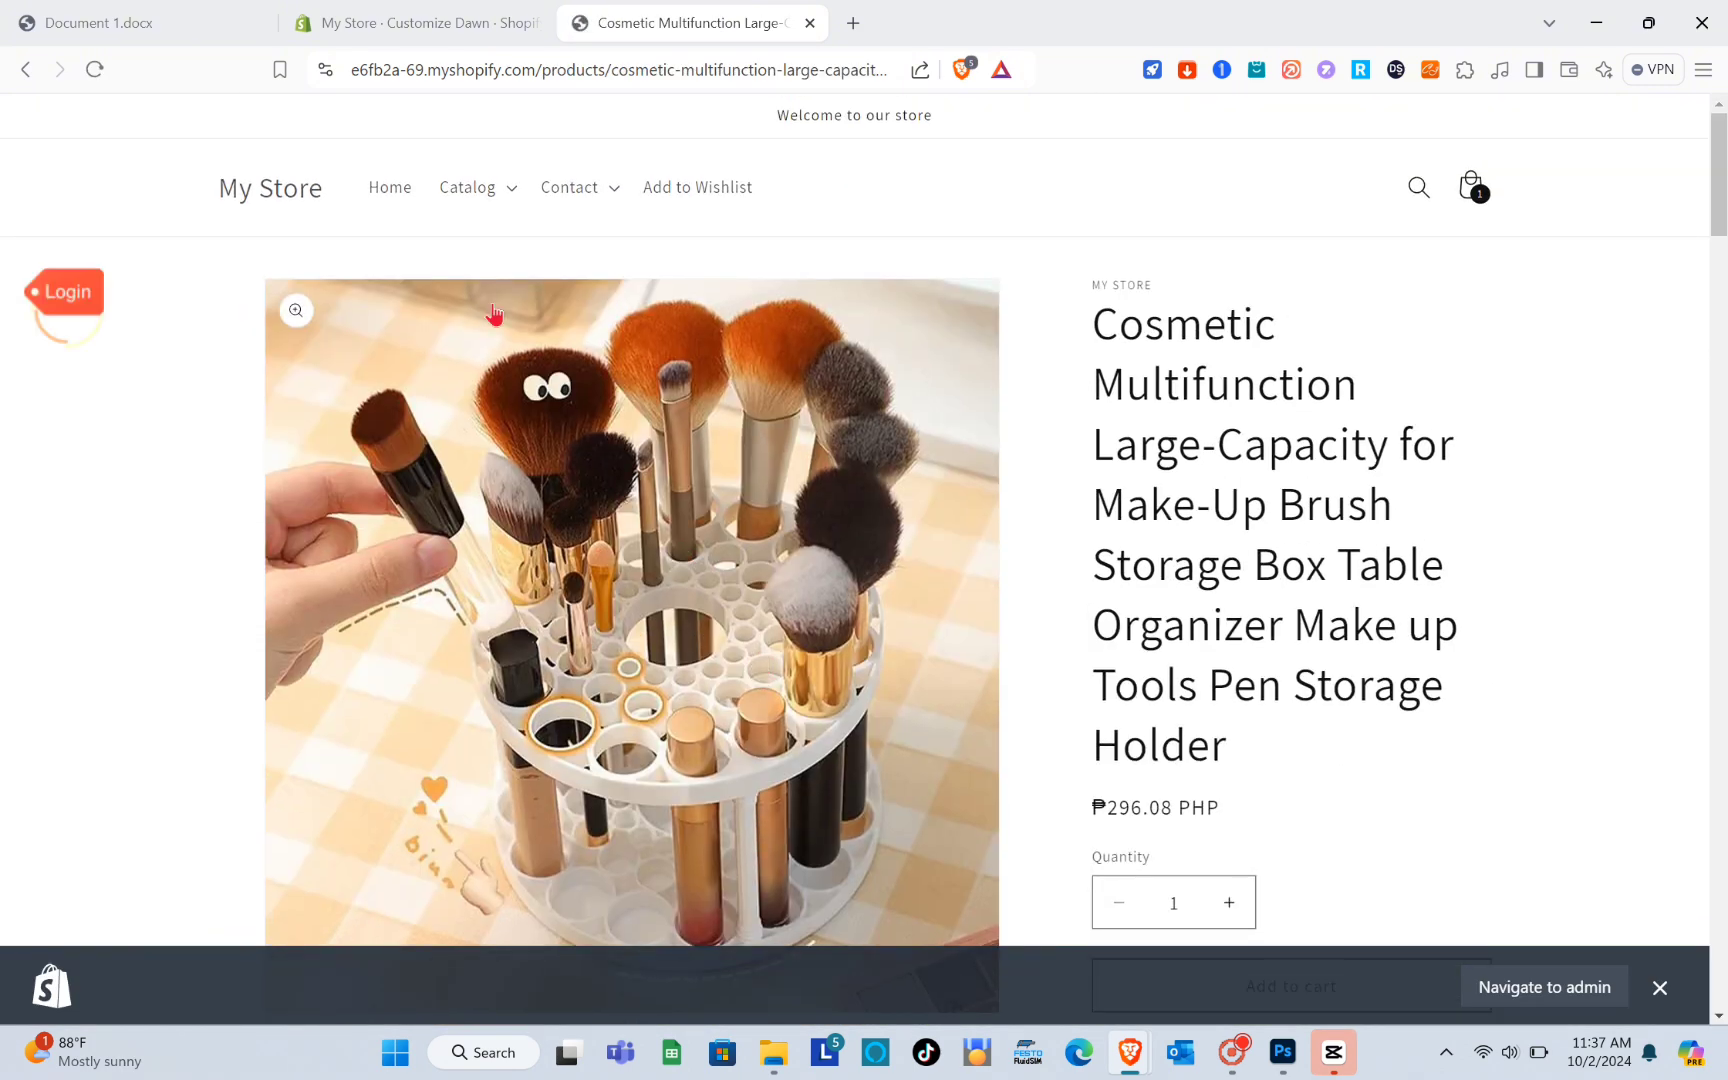
click(22, 71)
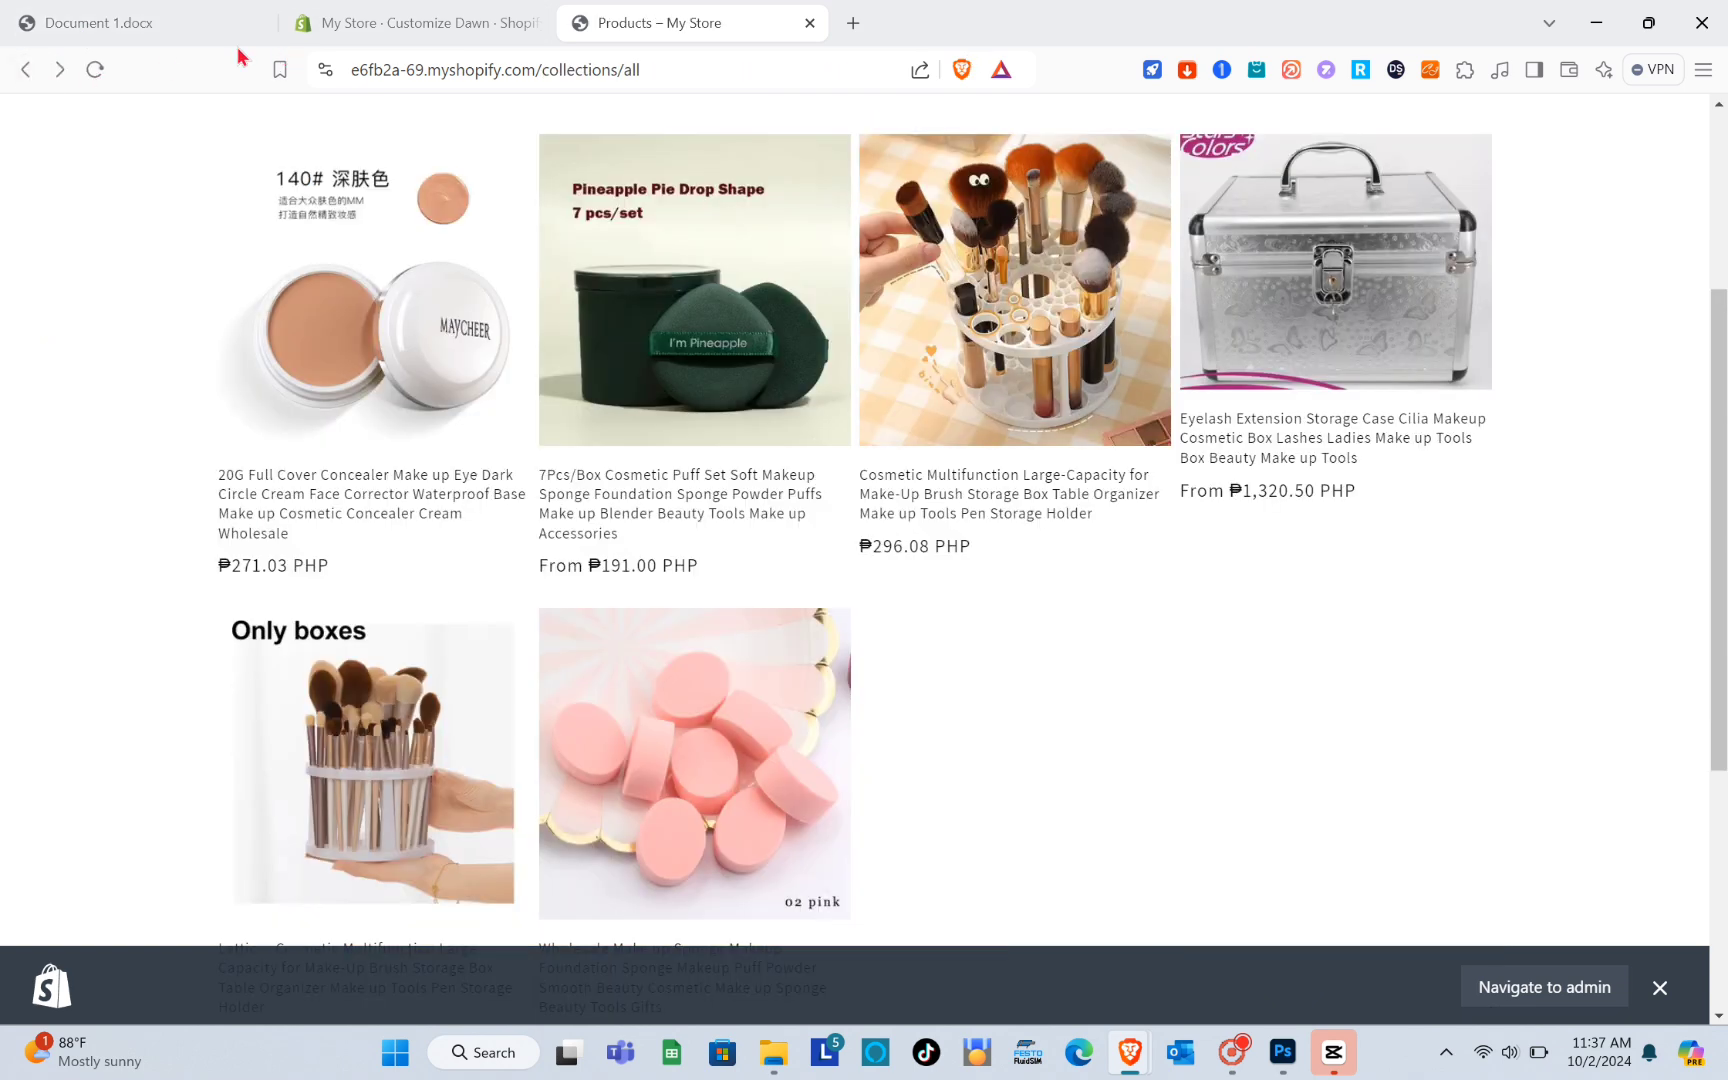
click(28, 71)
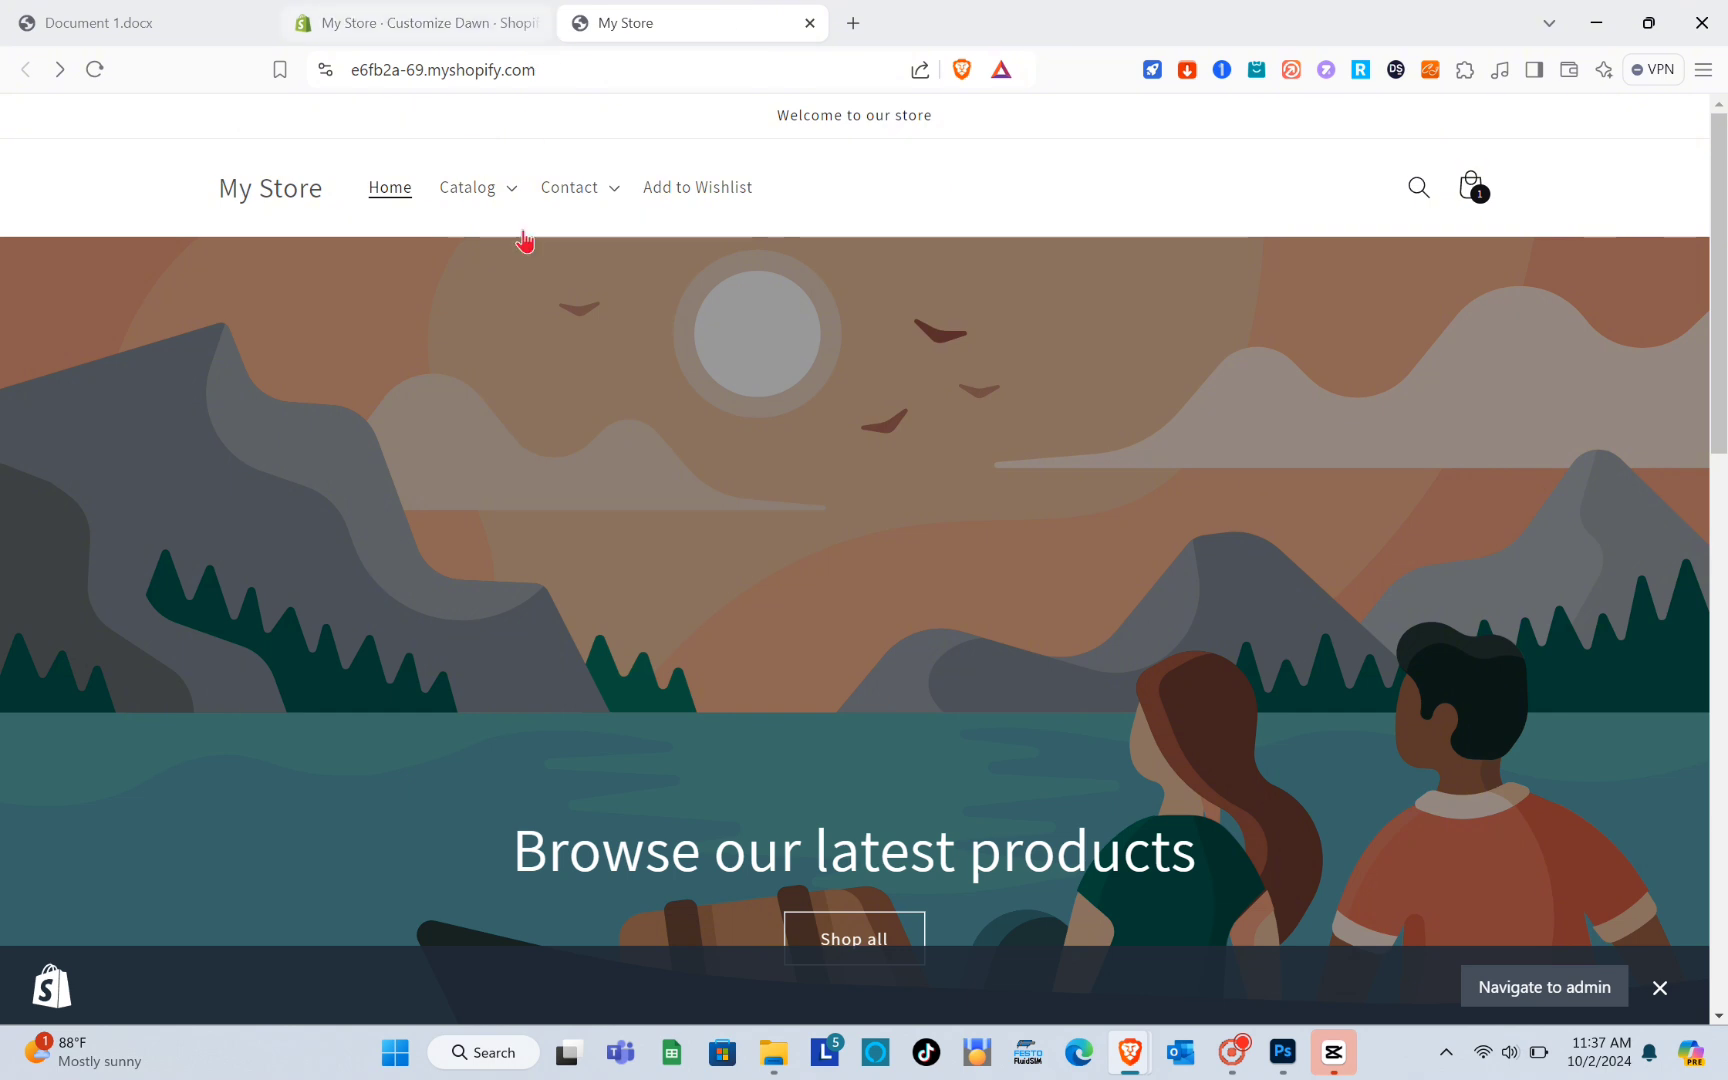
click(458, 20)
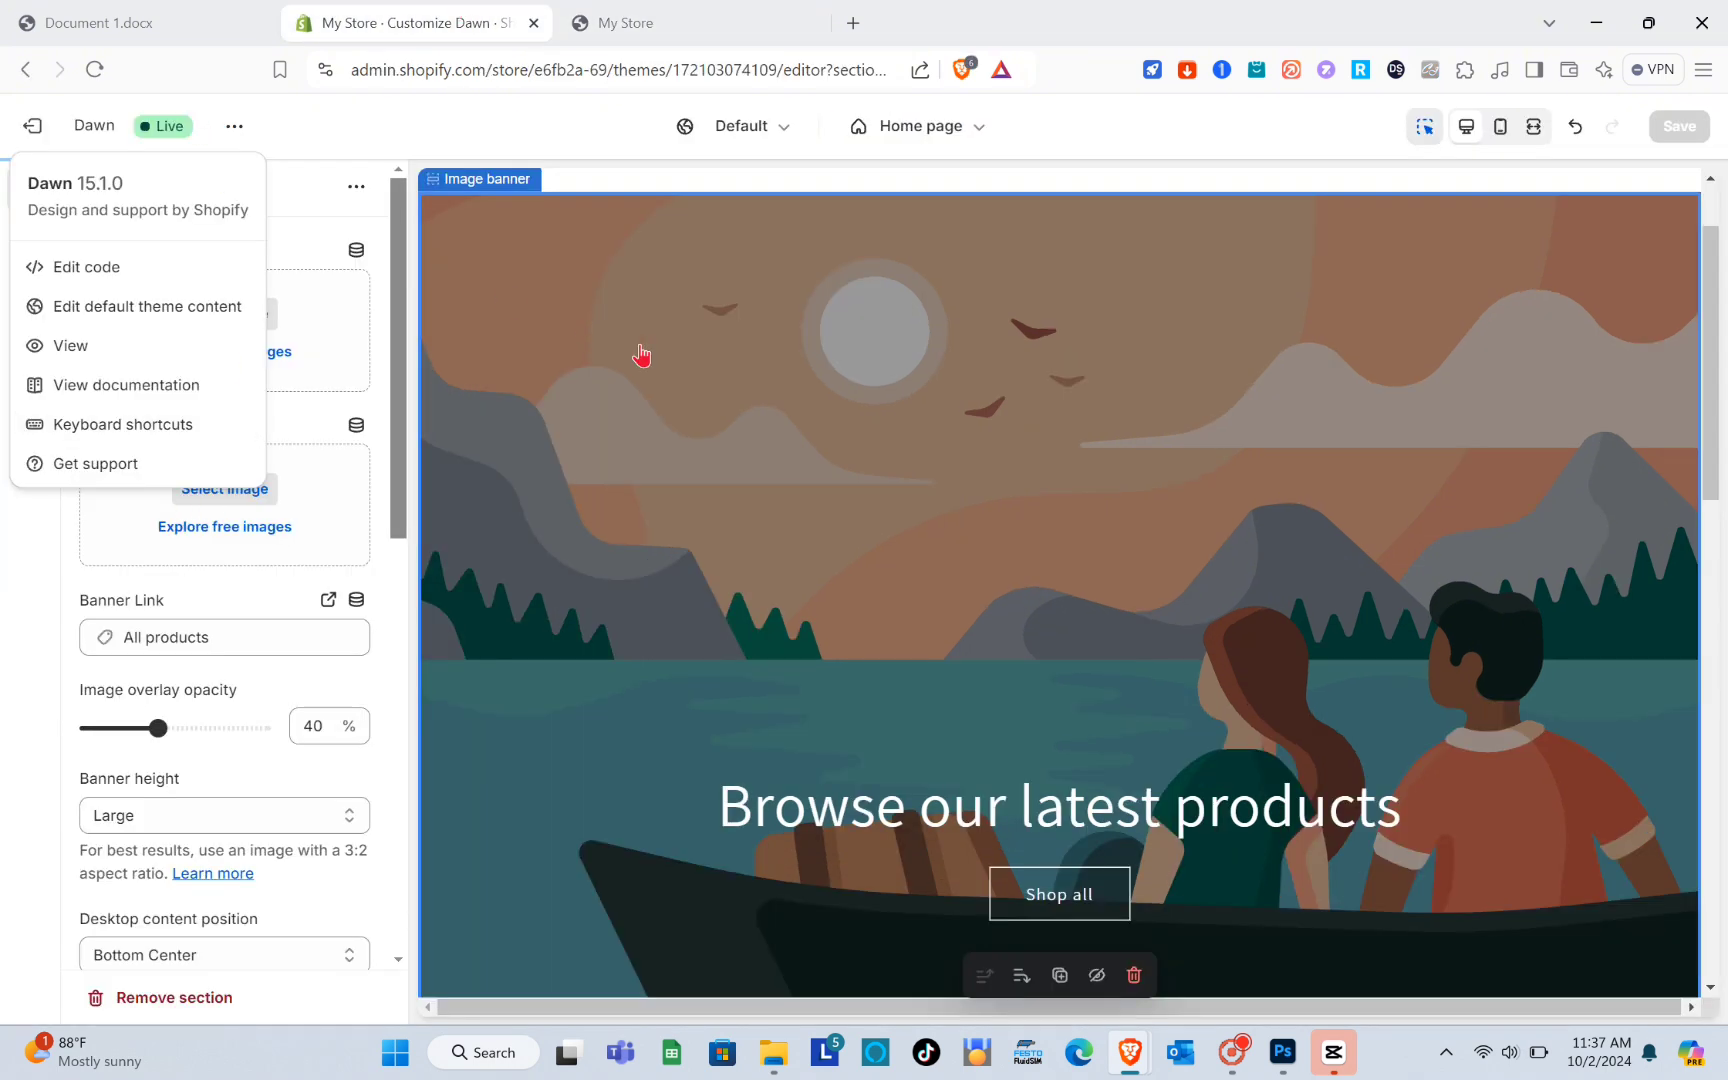
click(95, 84)
Back on the storefront collection, open the Cosmetic Multifunction product page
key(ctrl+Tab)
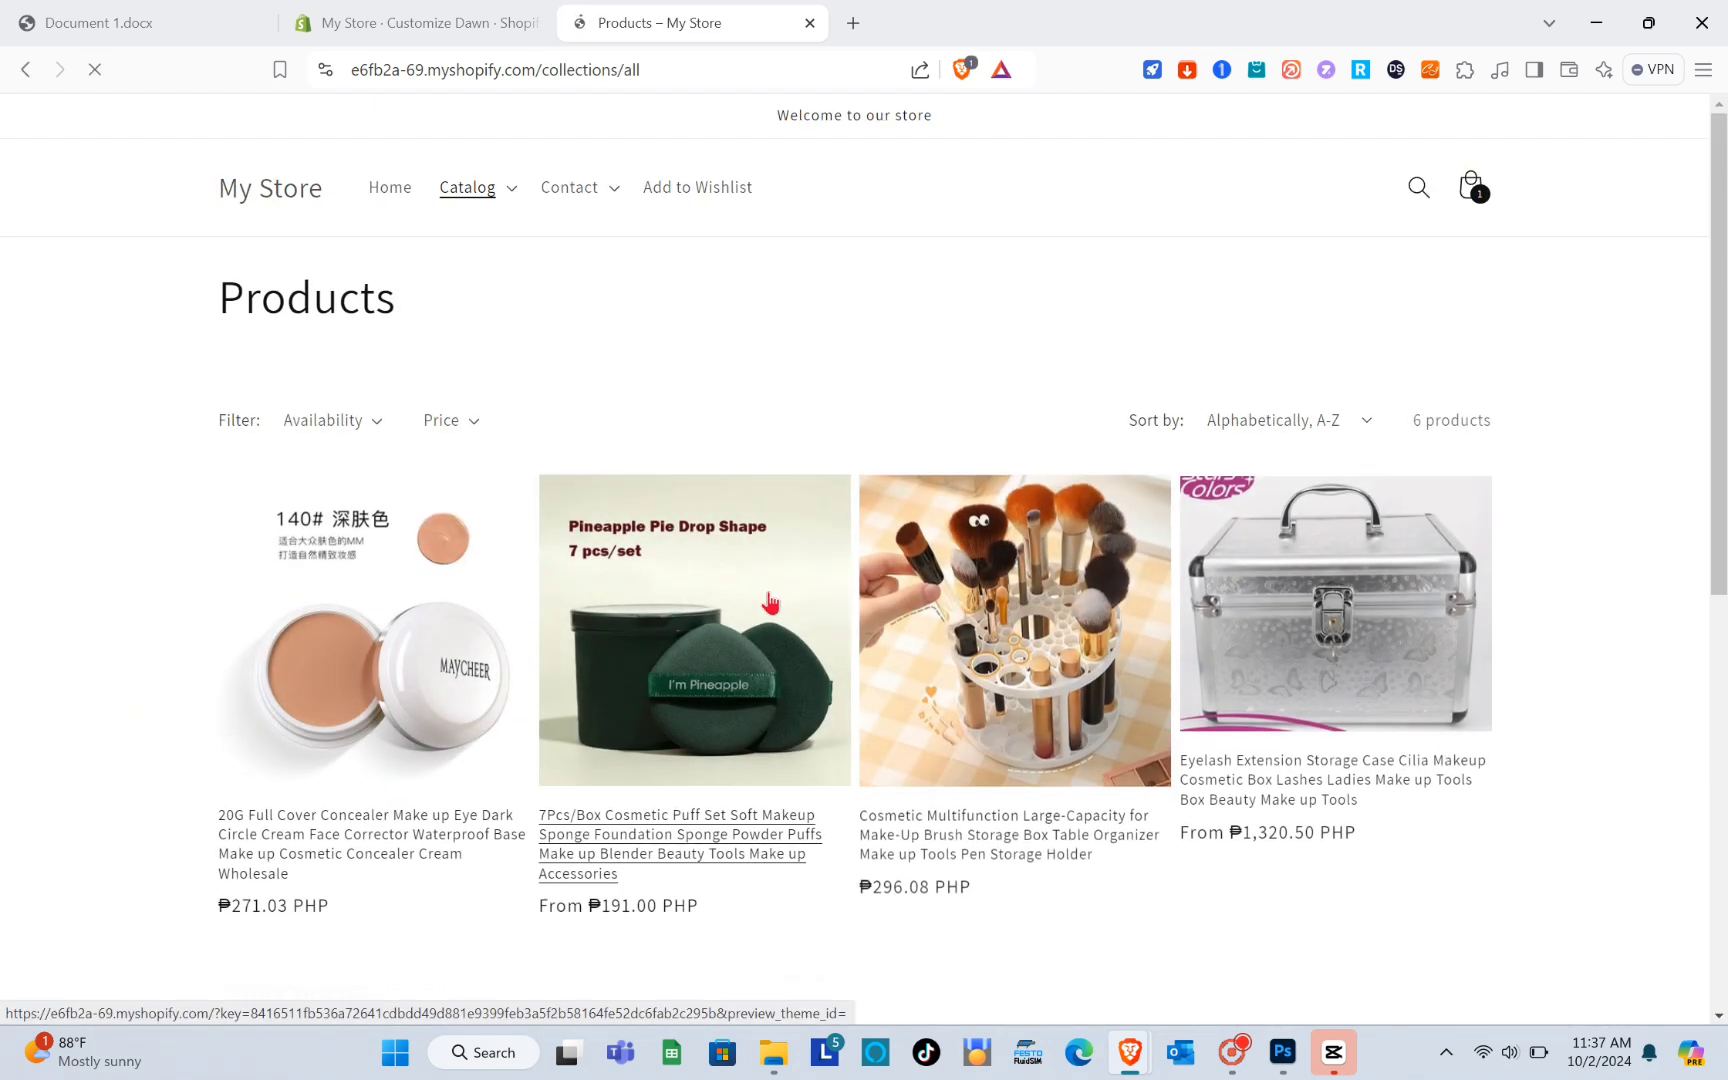
scroll(580, 670, down, 5)
scroll(580, 670, up, 4)
scroll(580, 670, down, 3)
scroll(578, 668, up, 3)
scroll(914, 501, down, 3)
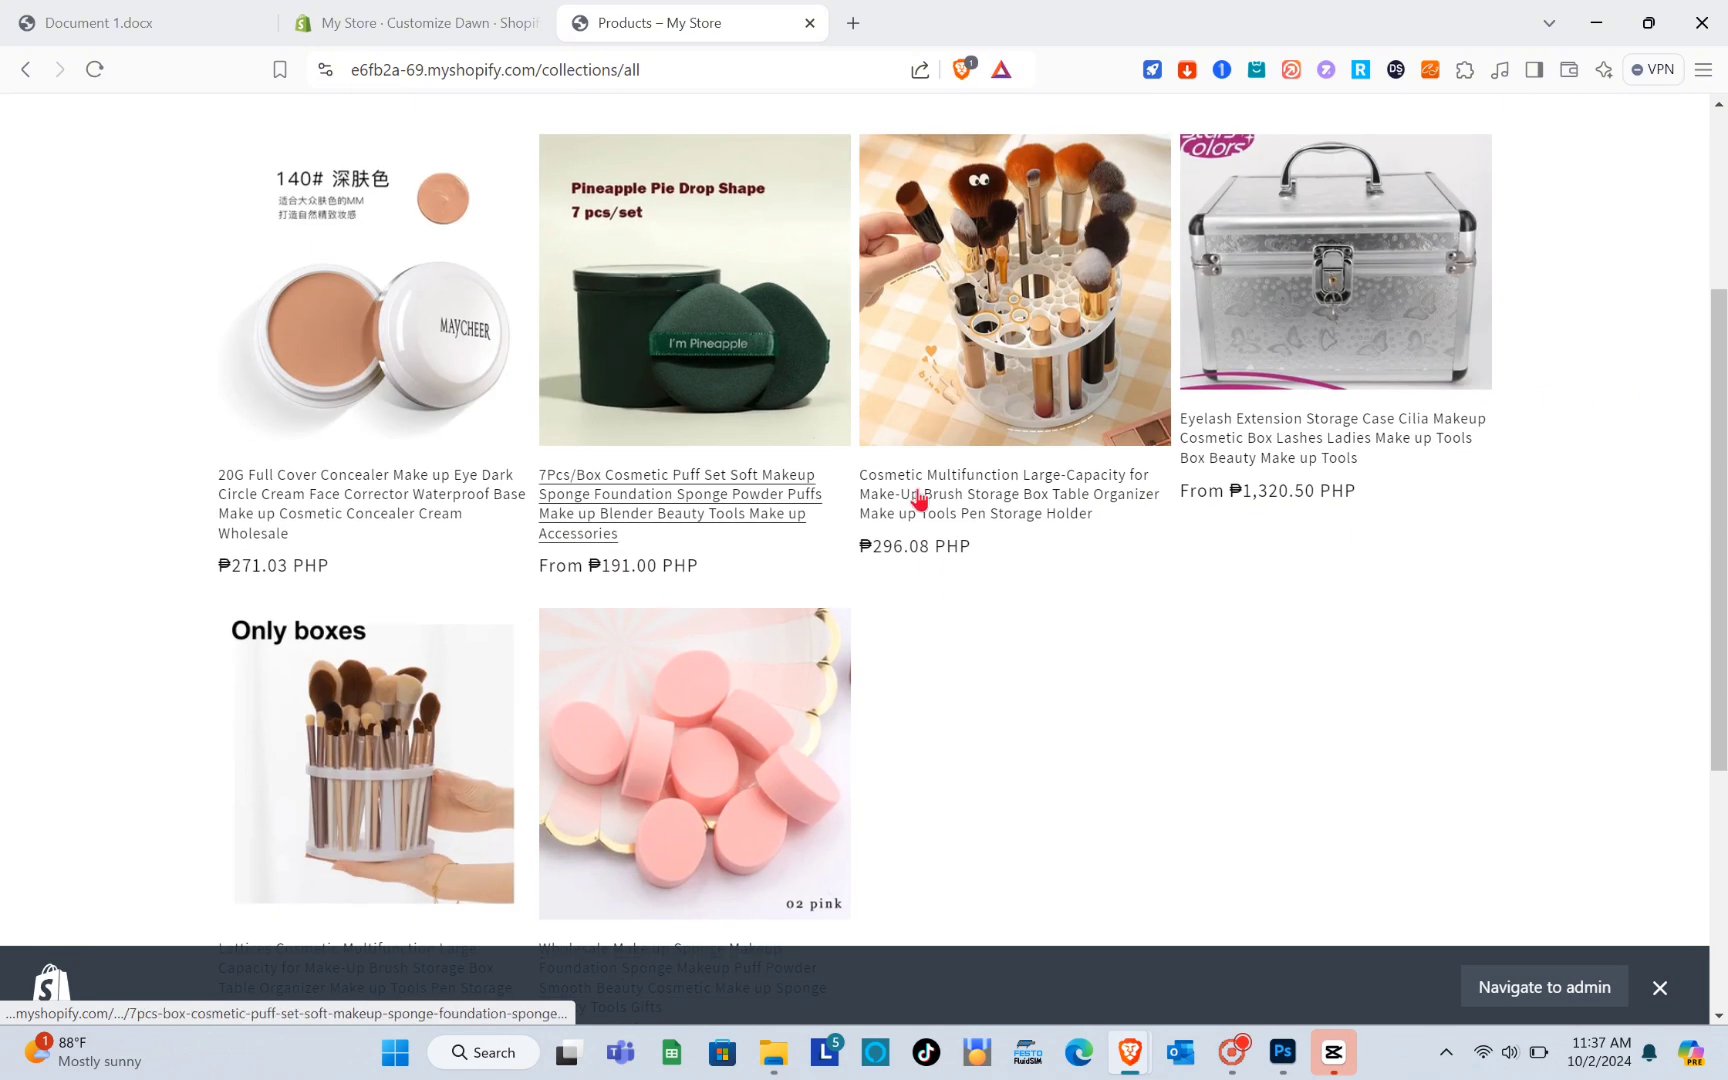
click(998, 466)
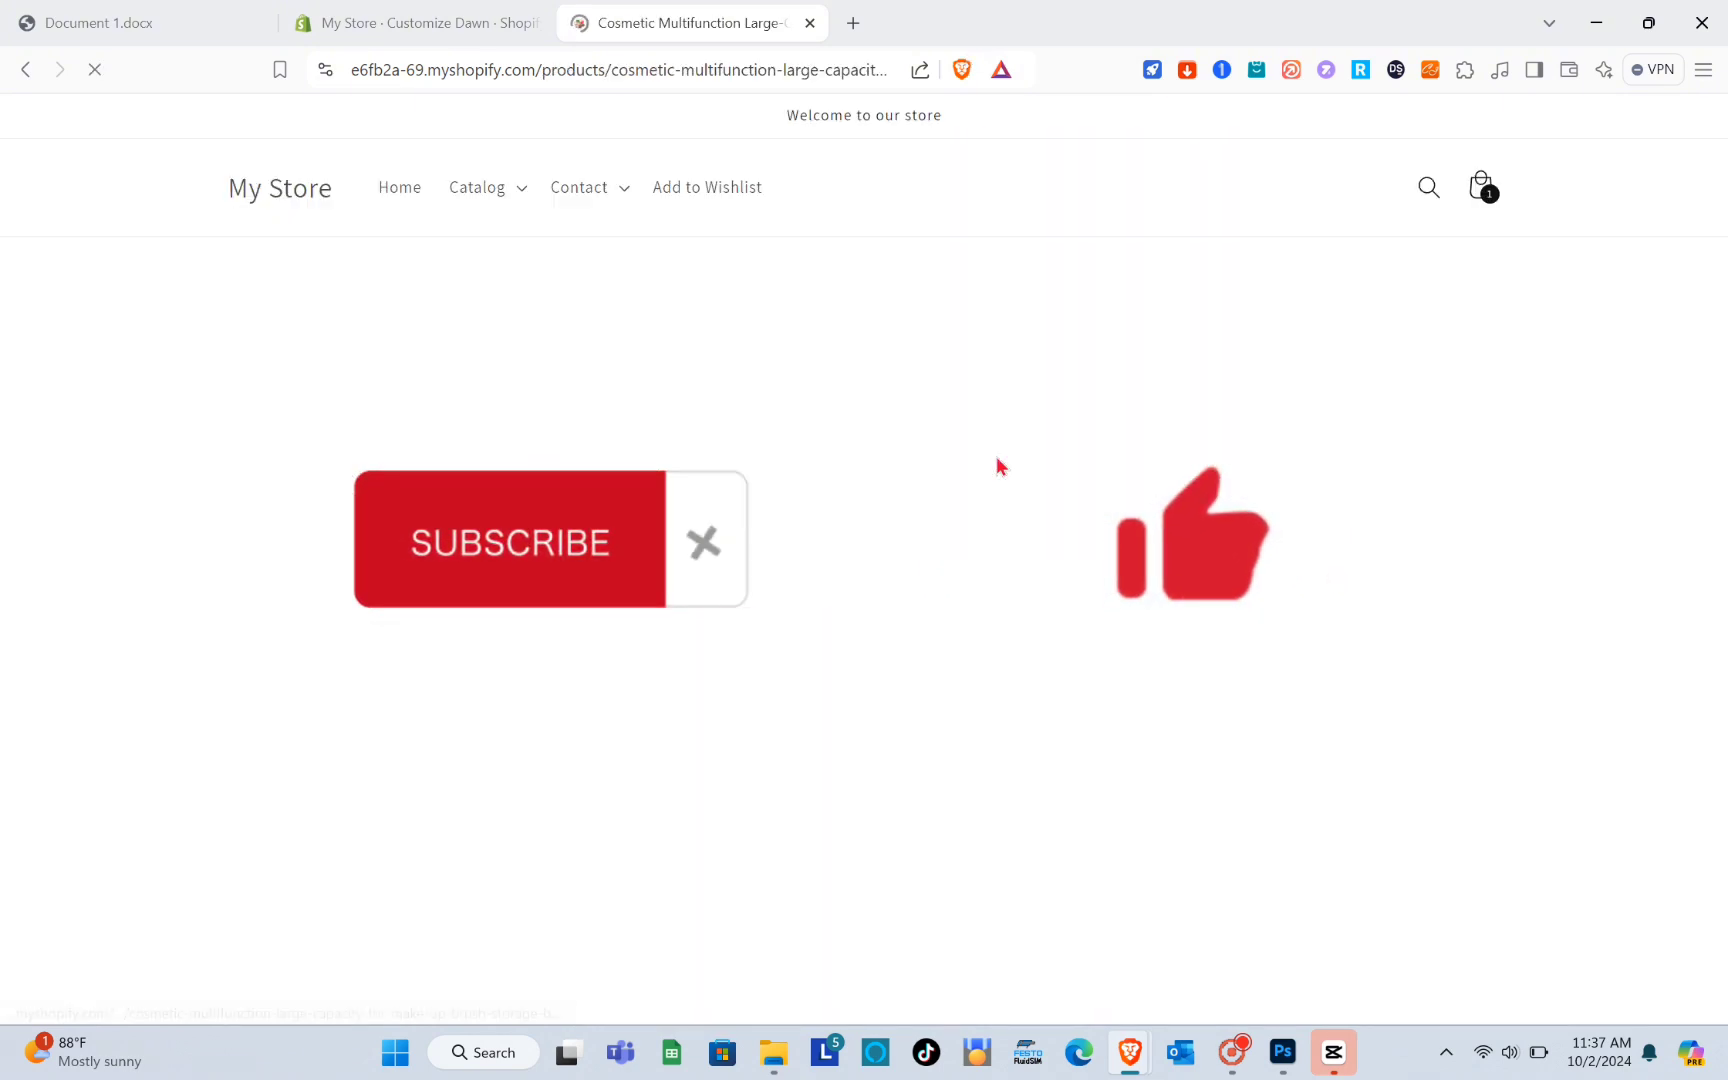